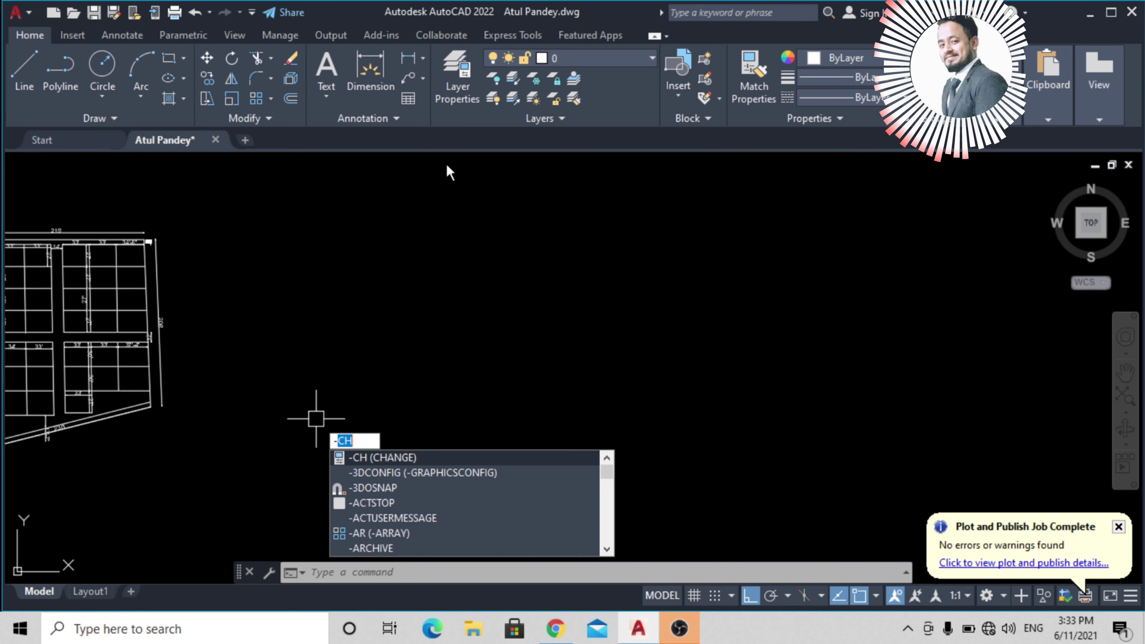
Step: Draw a freehand, nearly square rectangle in the empty area to the right of the plot layout
key(Escape)
key(Escape)
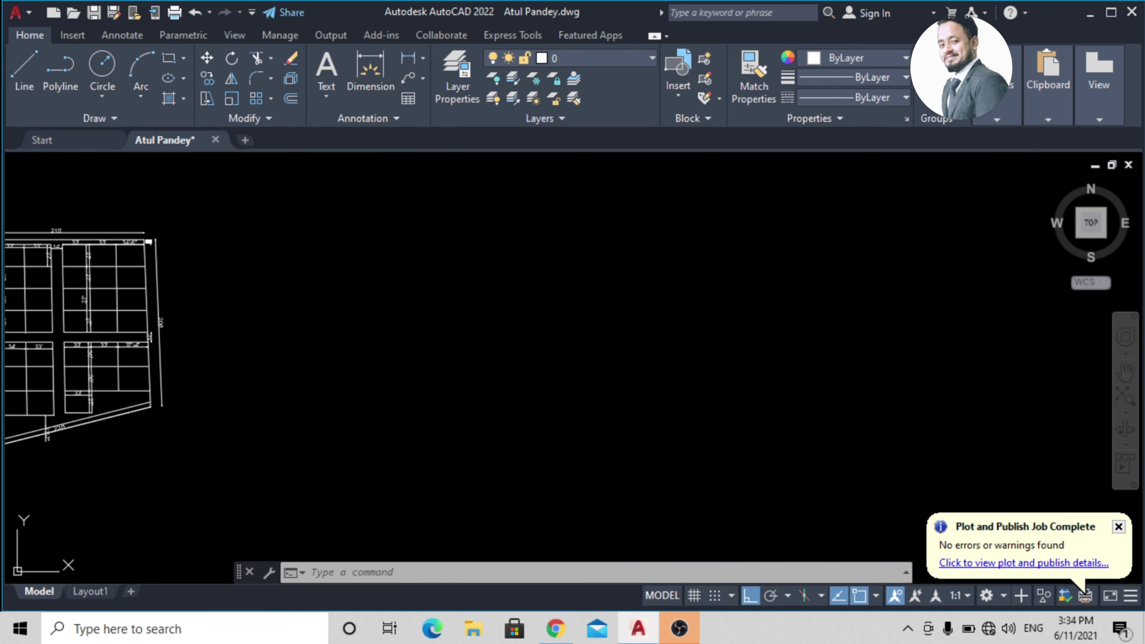
text(rec)
key(Return)
click(373, 246)
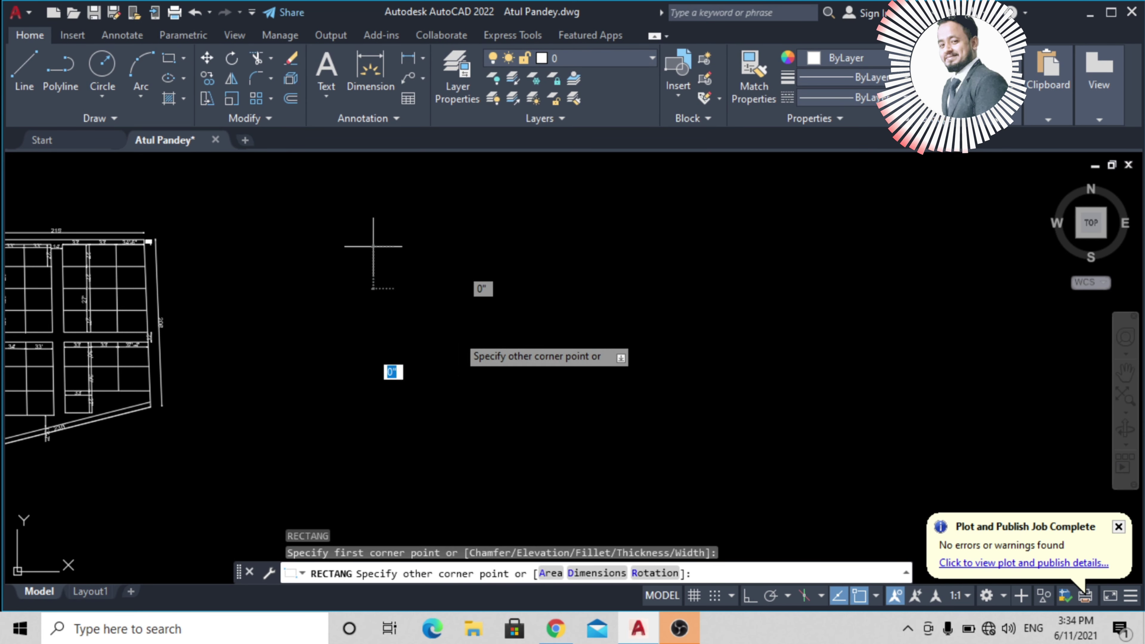
click(481, 340)
scroll(411, 341, up, 2)
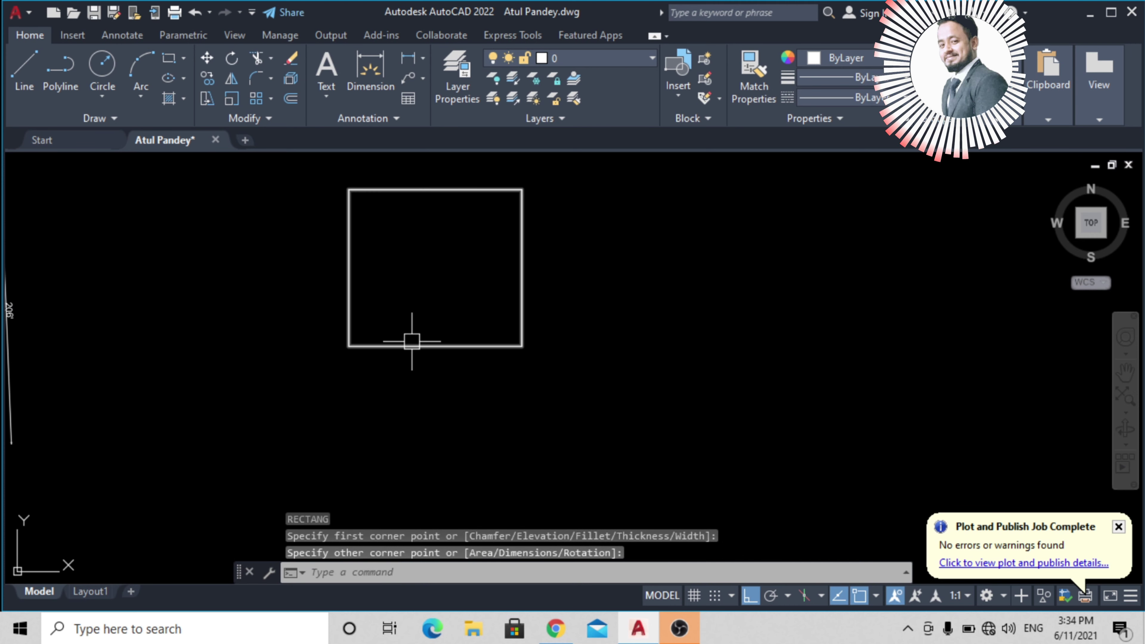
middle_drag(411, 341, 384, 398)
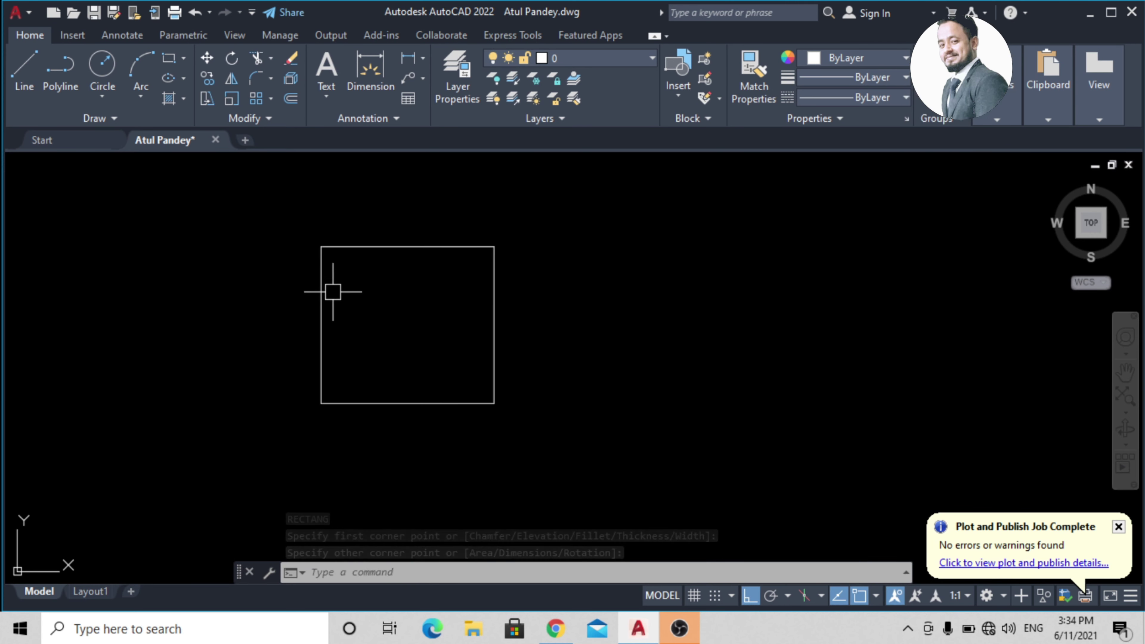
Step: Explode the new rectangle into separate lines
click(320, 283)
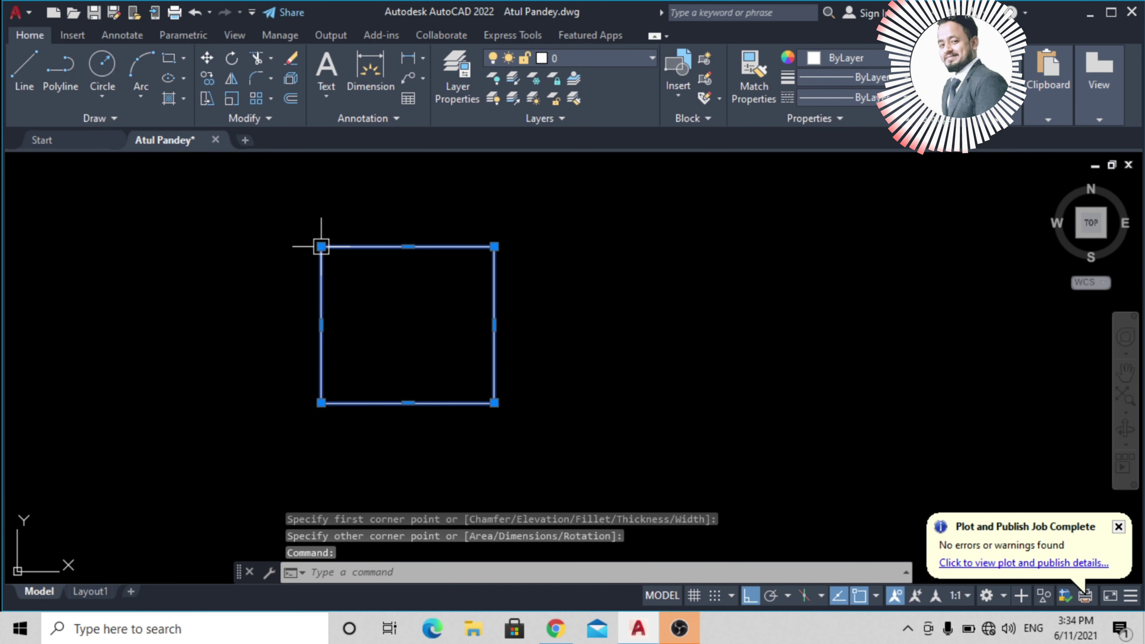
key(Escape)
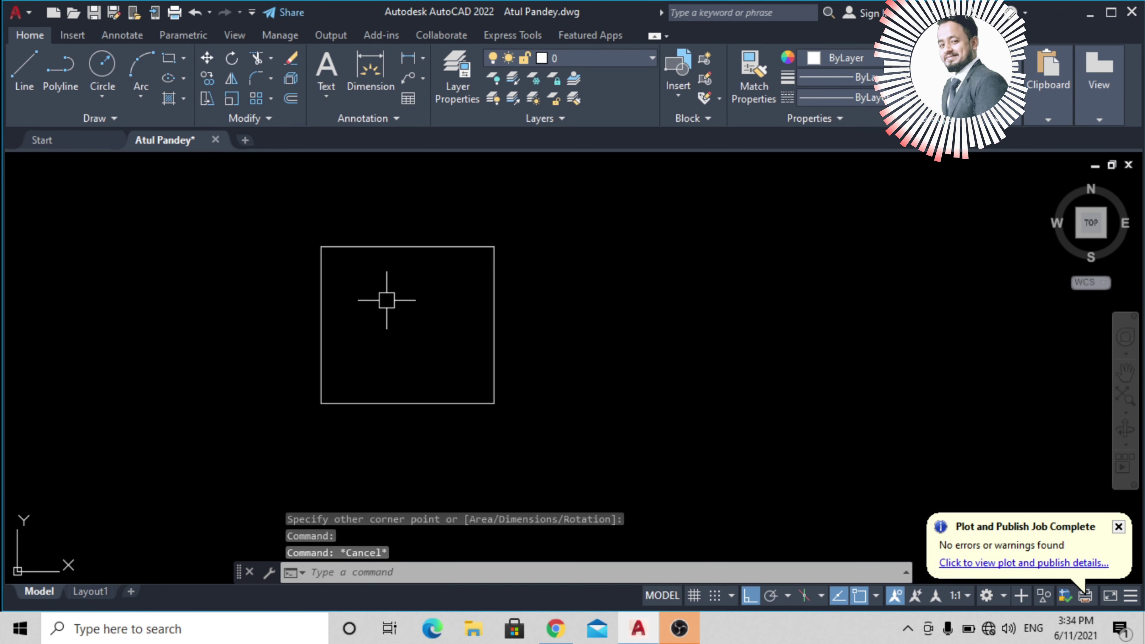
click(355, 247)
text(EX)
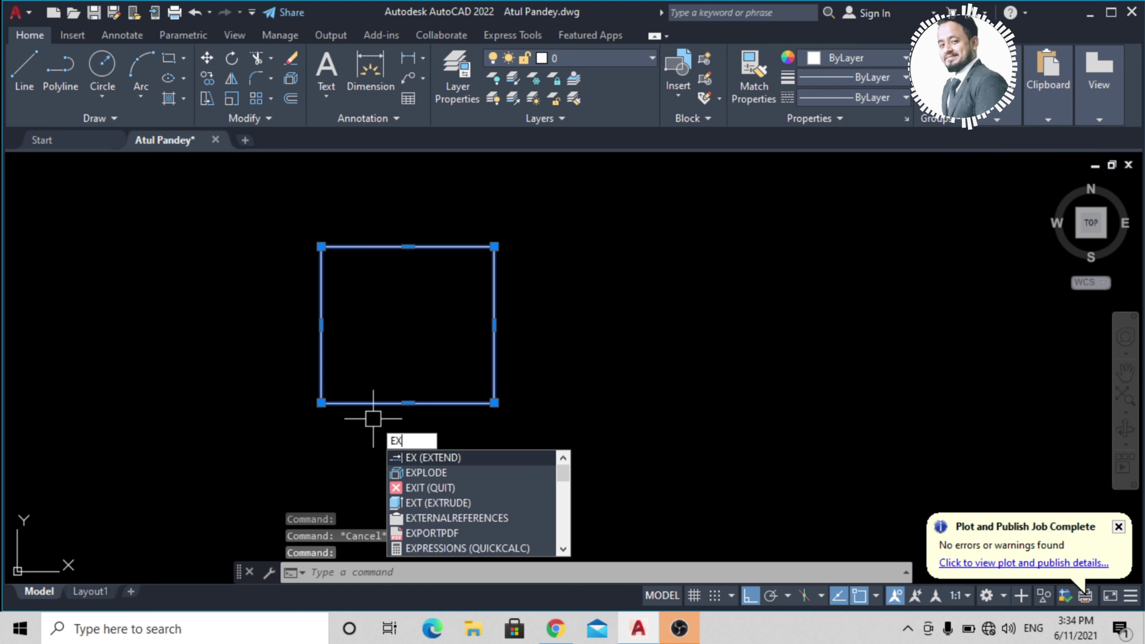
text(P)
key(Down)
key(Return)
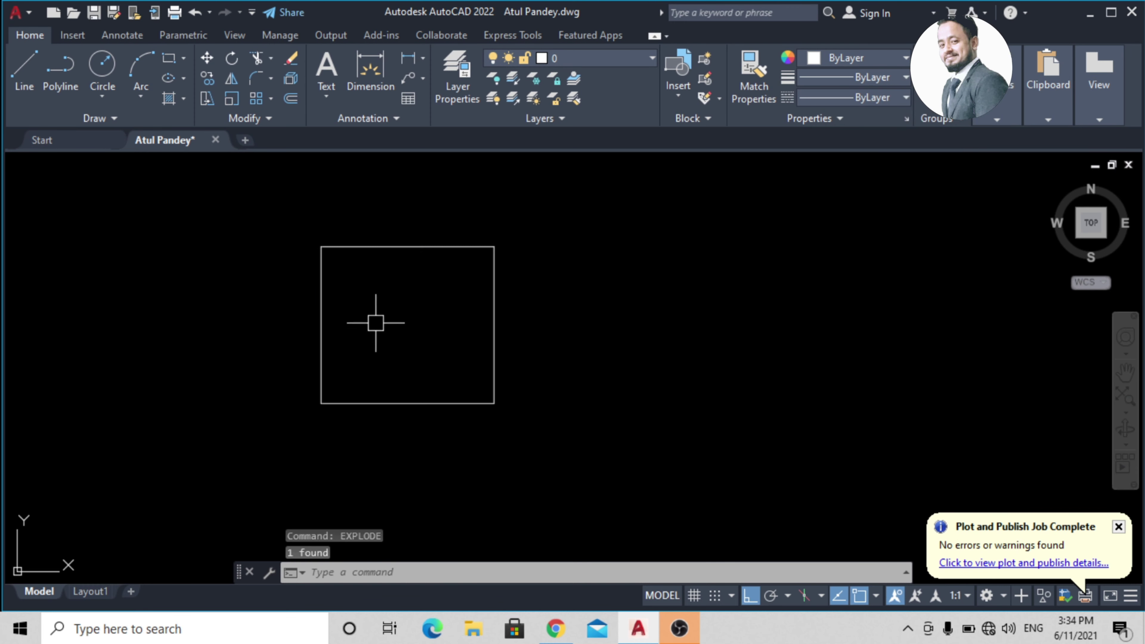
Step: Offset the rectangle's left, top and right edges inward by 12 inches to form wall lines
click(322, 311)
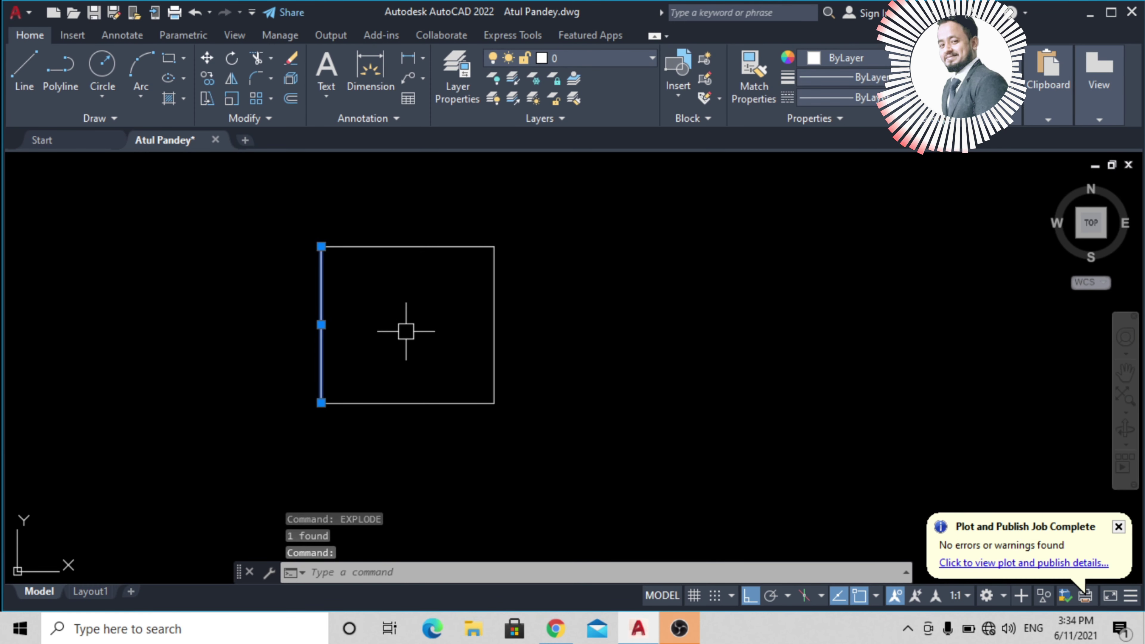
text(o)
key(Return)
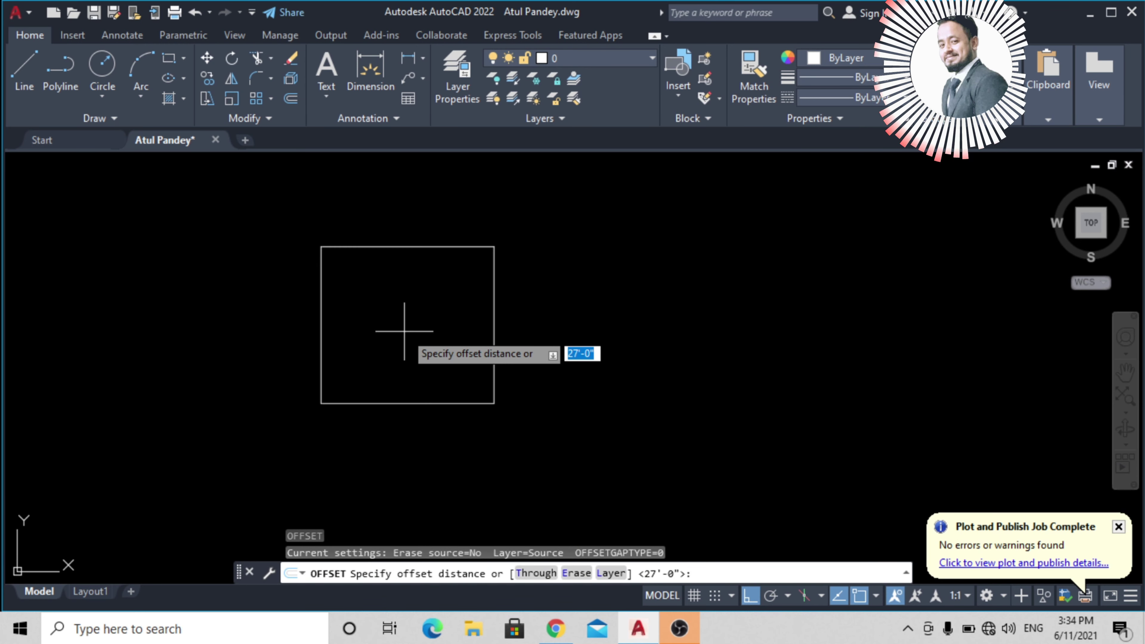
text(12)
key(Return)
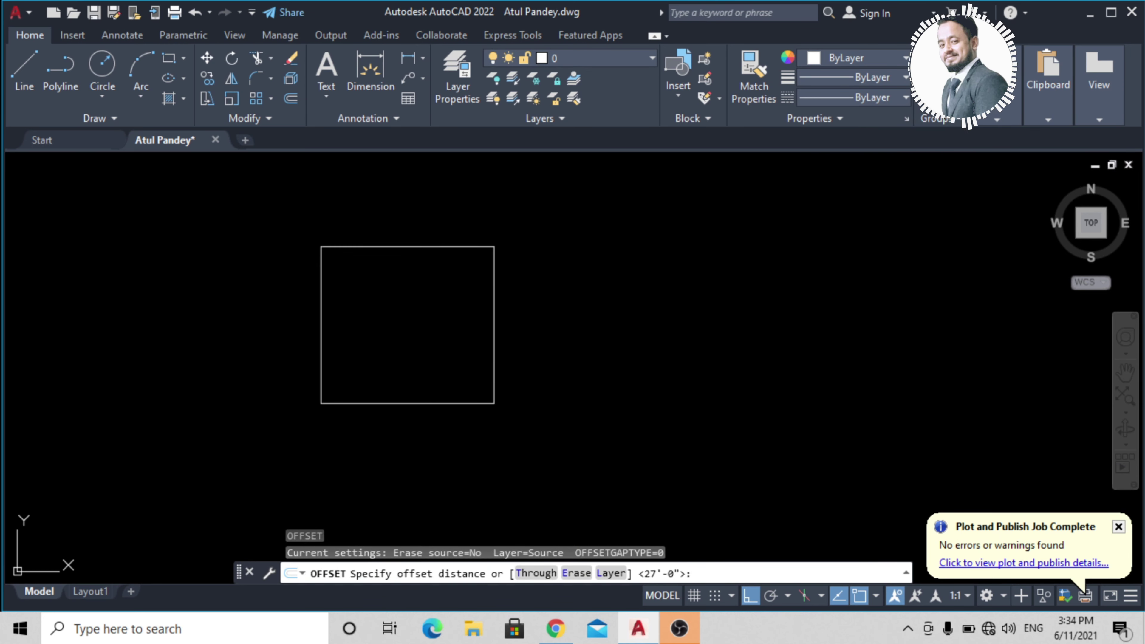
click(321, 330)
click(404, 329)
click(381, 249)
click(404, 333)
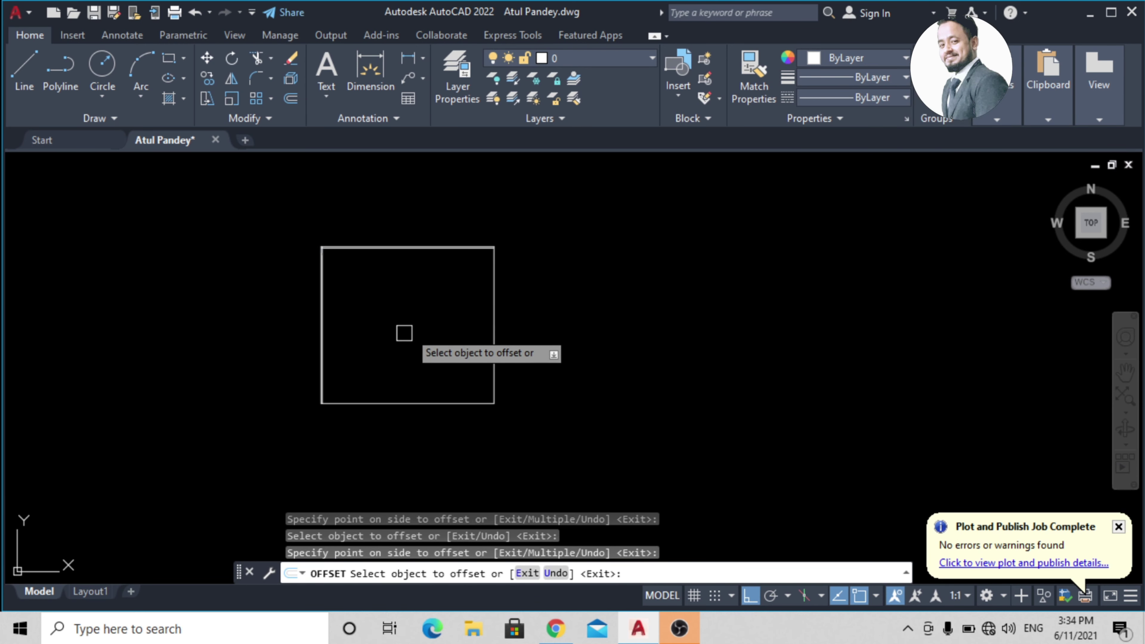
click(495, 307)
click(430, 311)
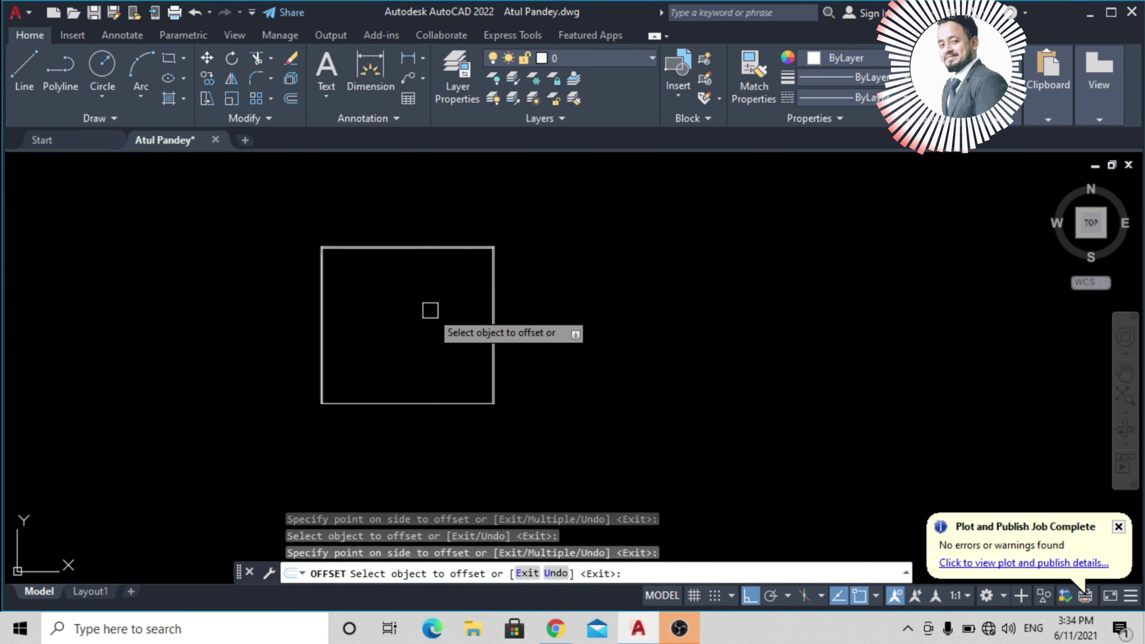
Step: Offset the rectangle's bottom edge inward by 12 inches to complete the double wall outline
scroll(429, 311, up, 3)
scroll(437, 311, down, 1)
scroll(442, 313, down, 2)
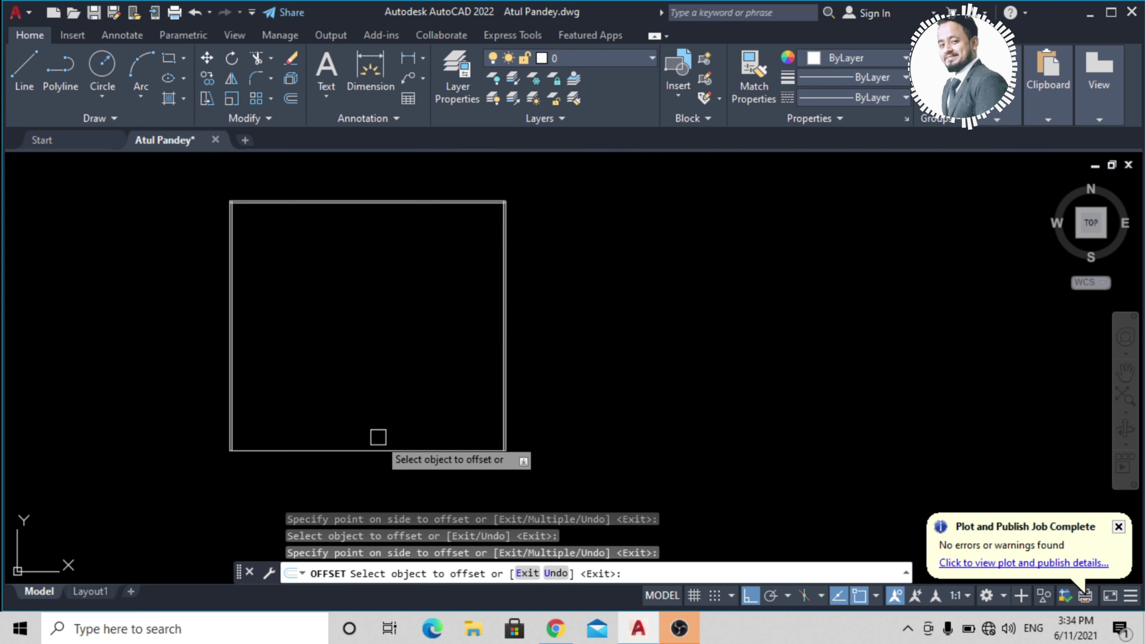
click(368, 450)
click(378, 385)
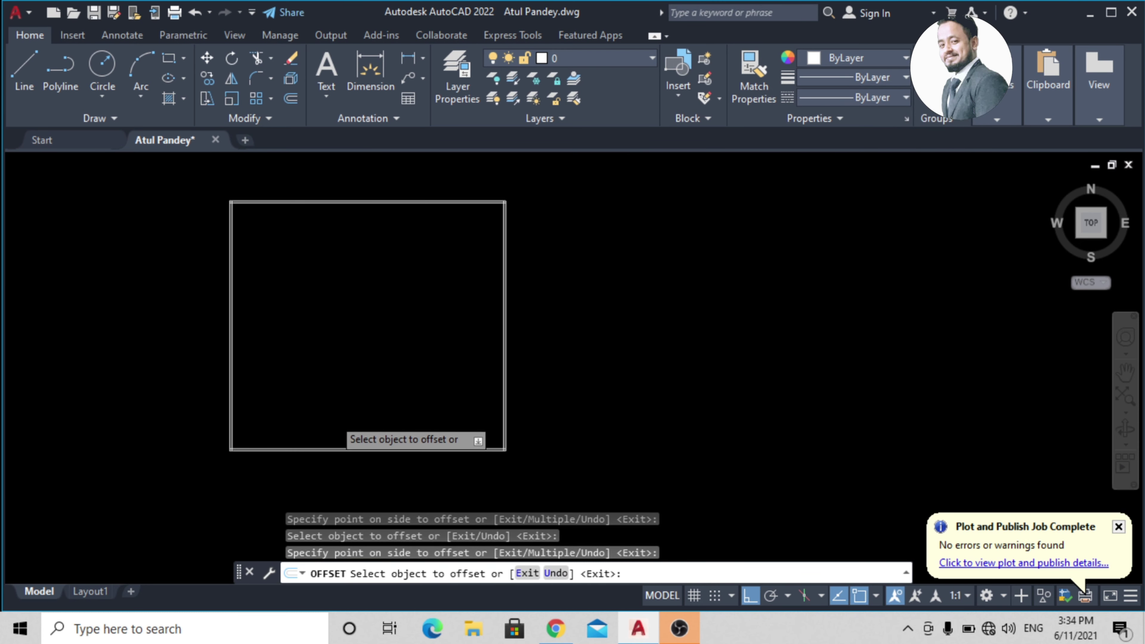
scroll(333, 410, up, 2)
scroll(332, 406, down, 1)
middle_drag(332, 404, 355, 447)
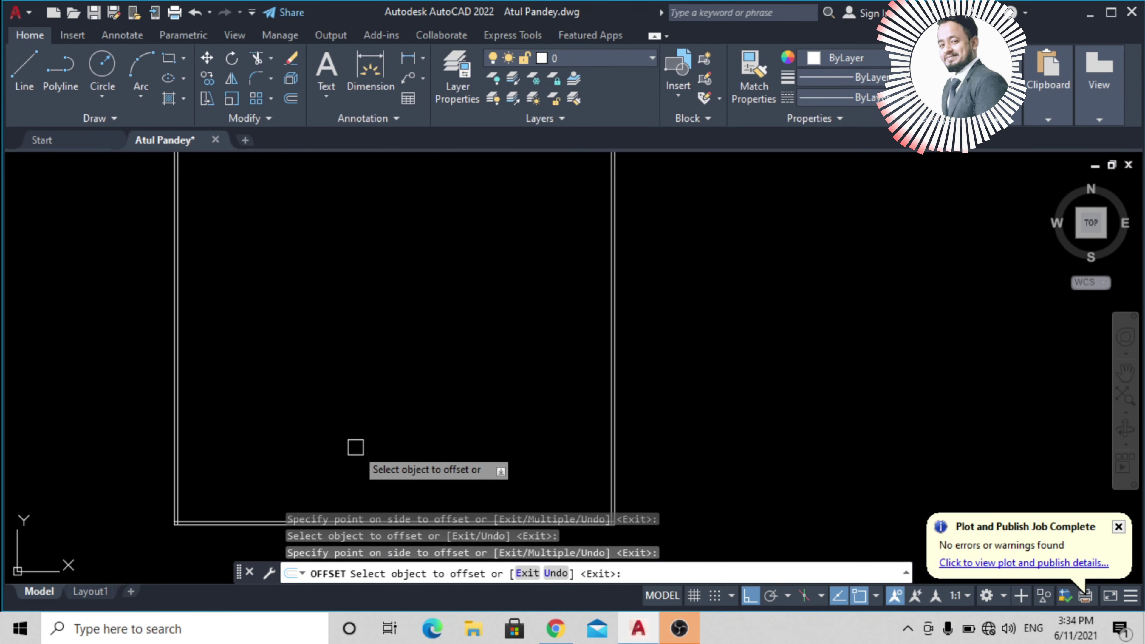
scroll(355, 435, down, 2)
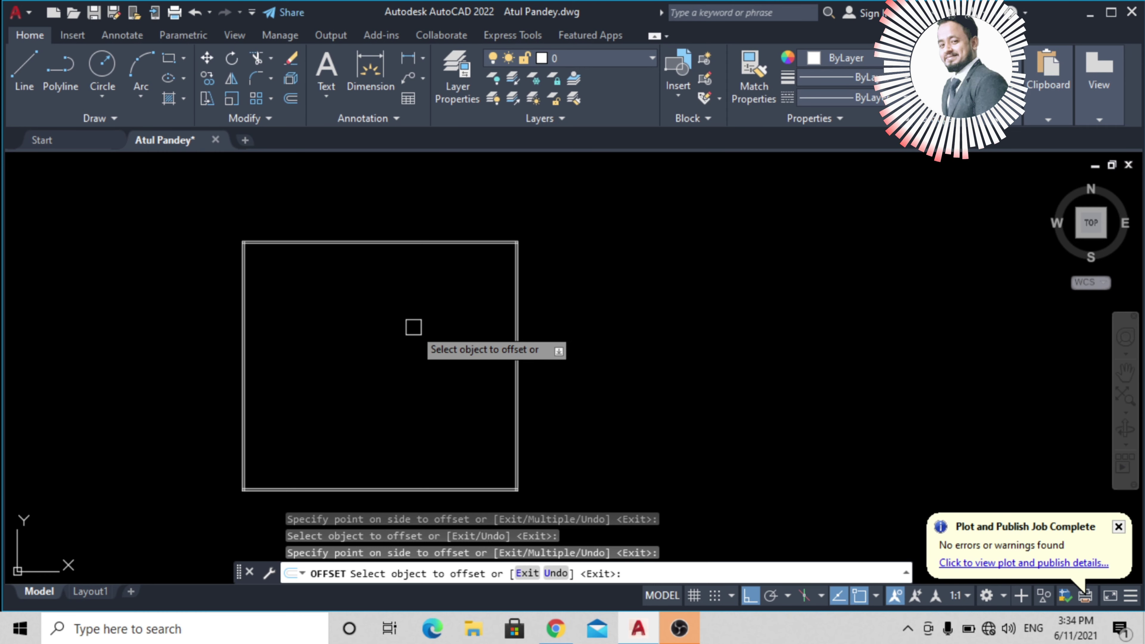
key(Escape)
Step: Offset the inner line of the top wall downward by 12'
scroll(425, 244, up, 2)
scroll(422, 243, up, 1)
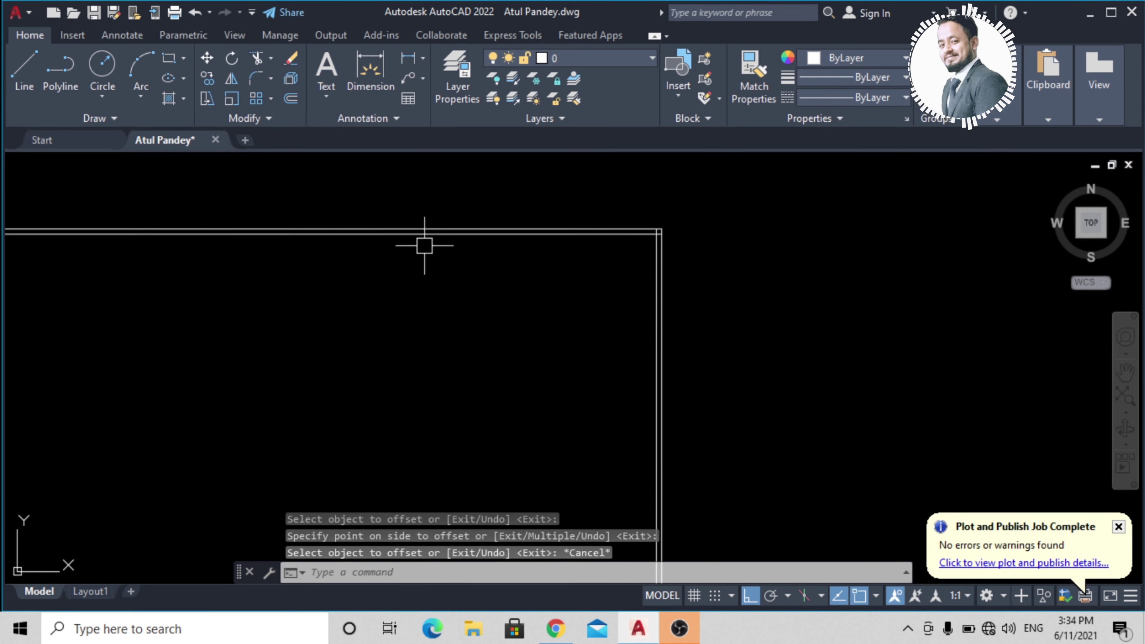
click(426, 234)
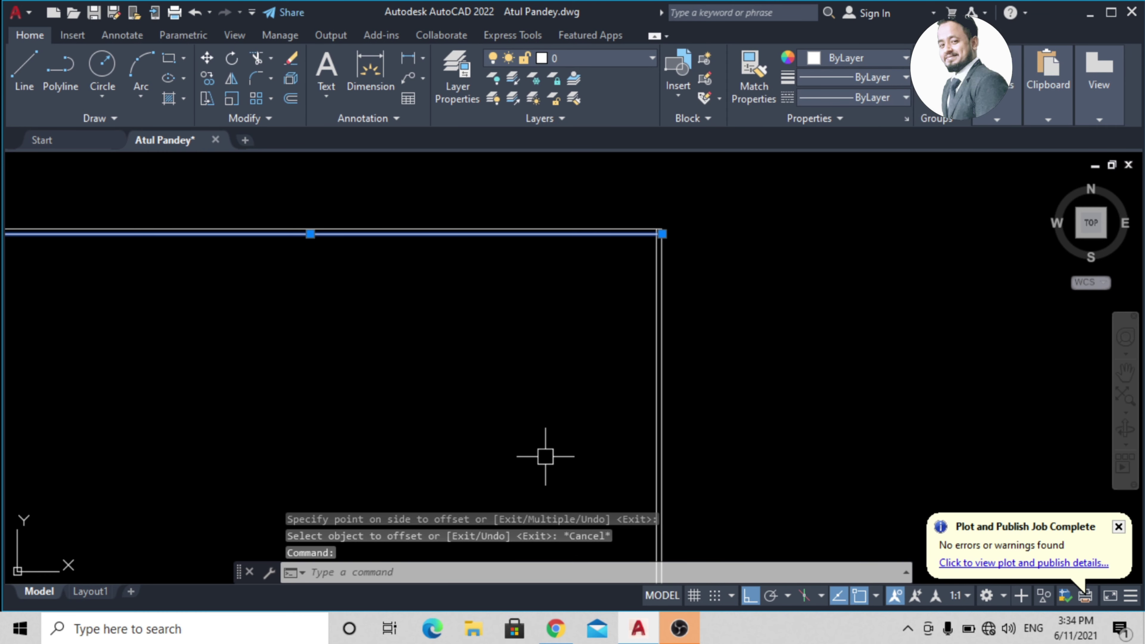
text(o)
key(Return)
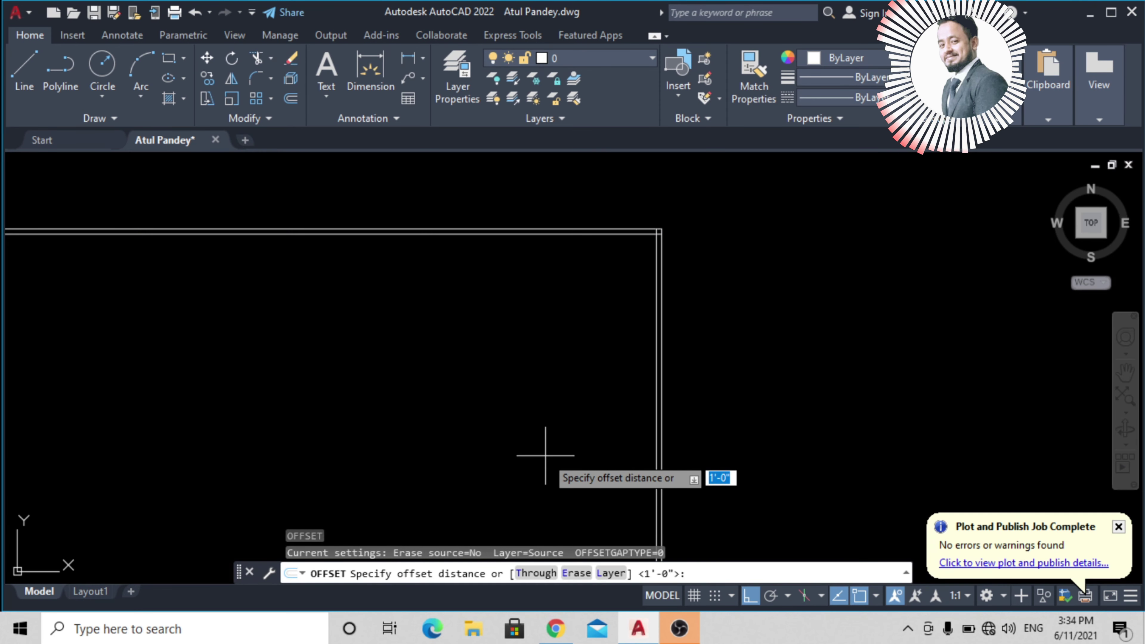
text(12')
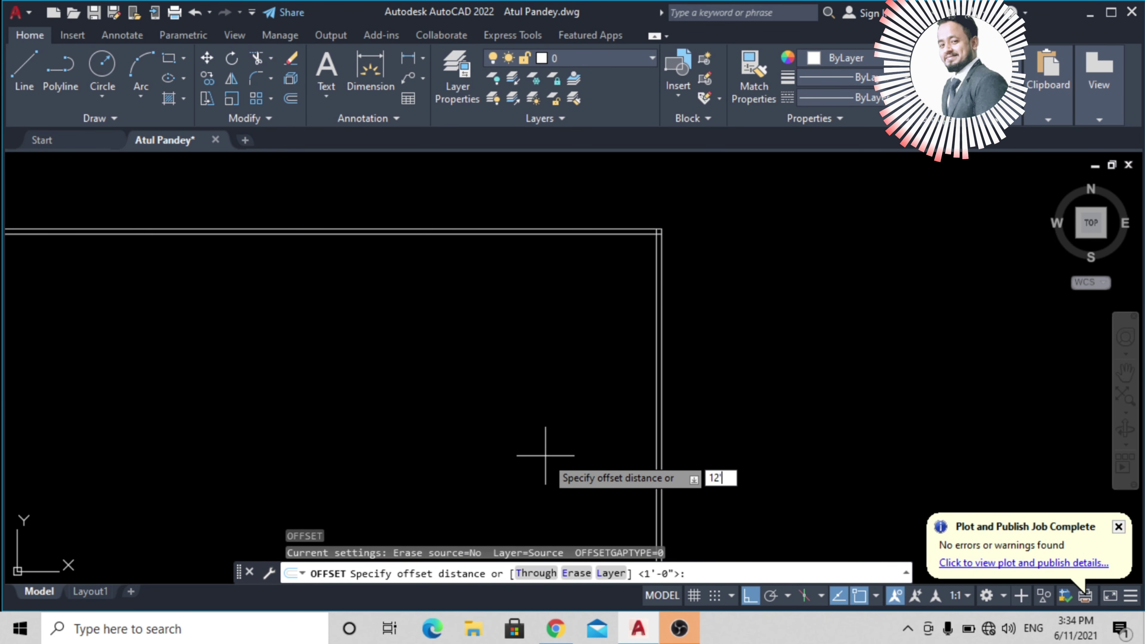
key(Return)
click(539, 232)
click(452, 325)
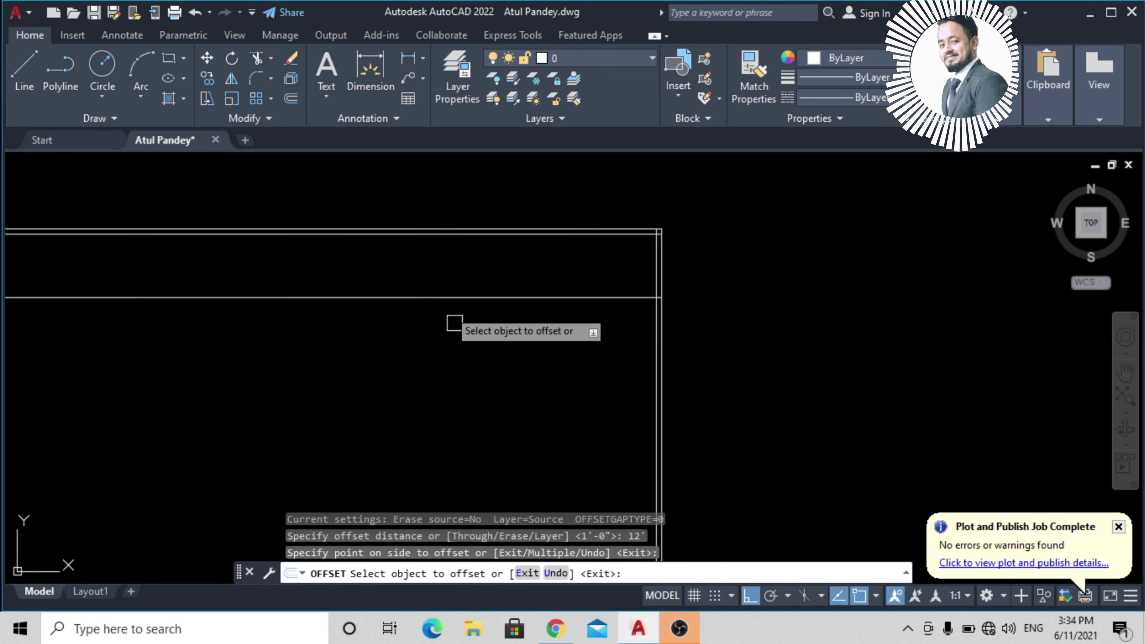
Step: Offset the inner line of the right wall by 12' toward the inside of the room
click(658, 275)
click(464, 314)
scroll(517, 283, down, 2)
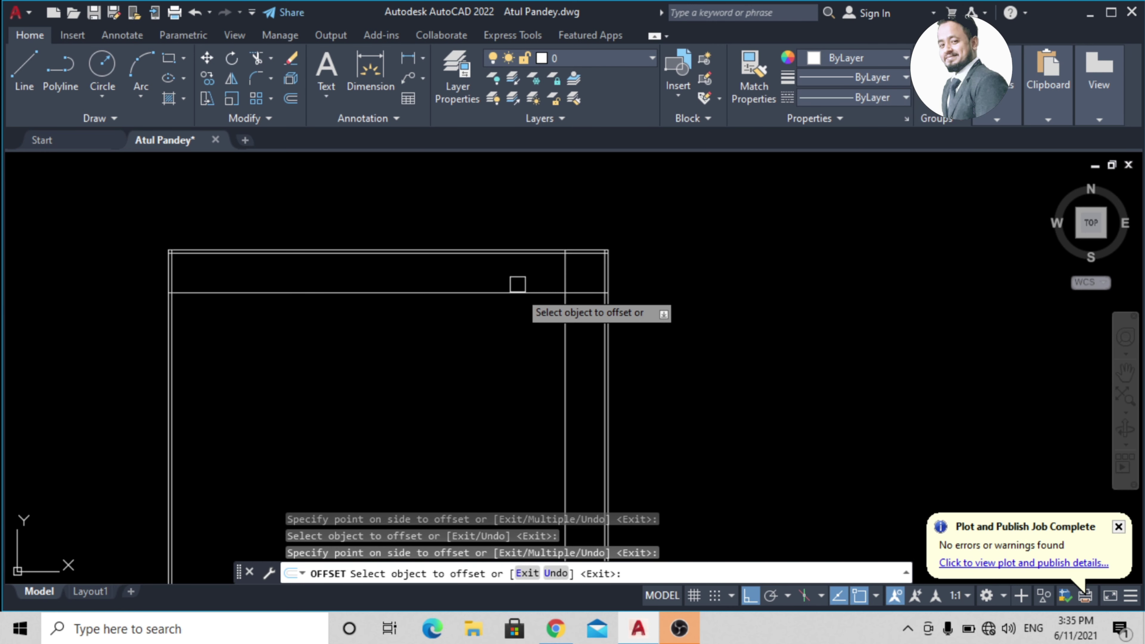
middle_drag(516, 281, 532, 288)
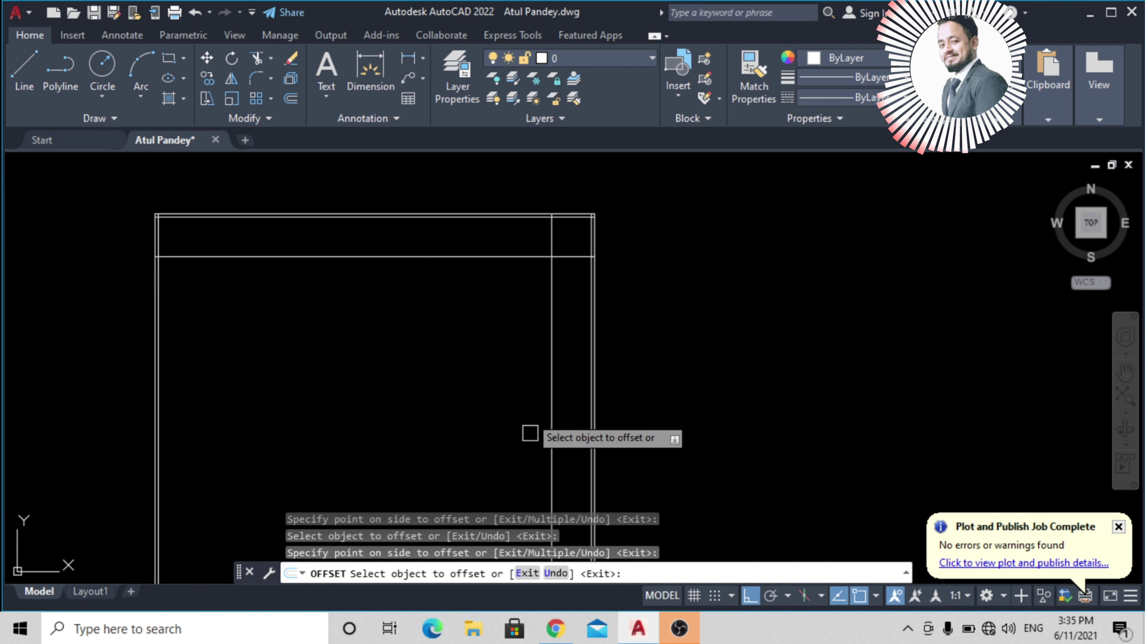
scroll(561, 251, up, 4)
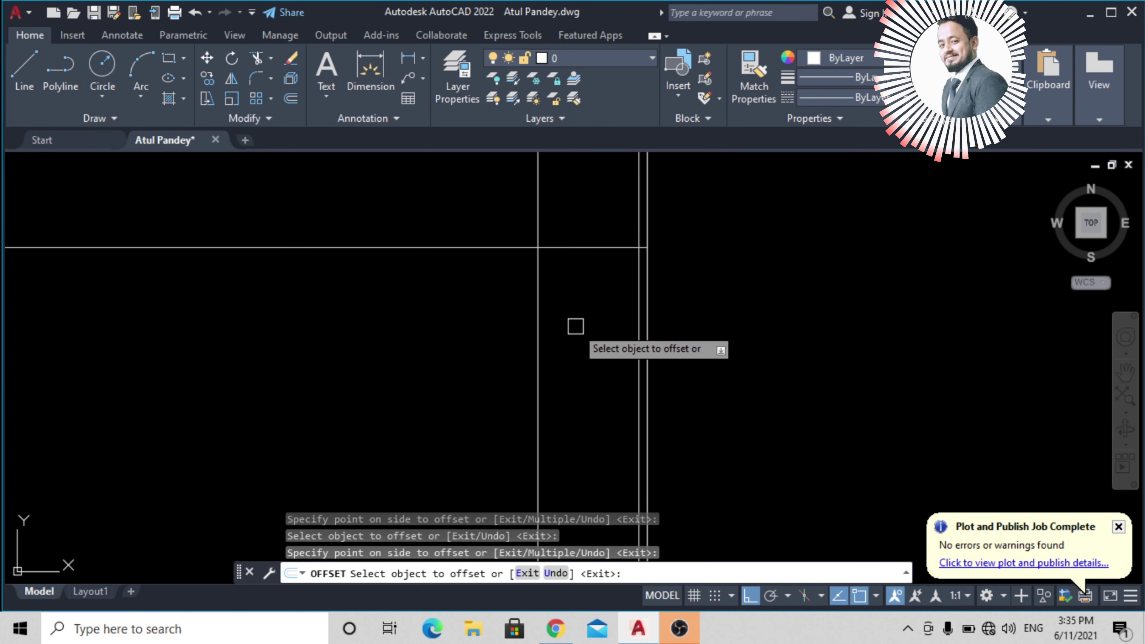
scroll(574, 324, down, 2)
Step: Draw a circle of radius 36 centred where the two 12' offset lines cross
key(Escape)
text(c)
key(Return)
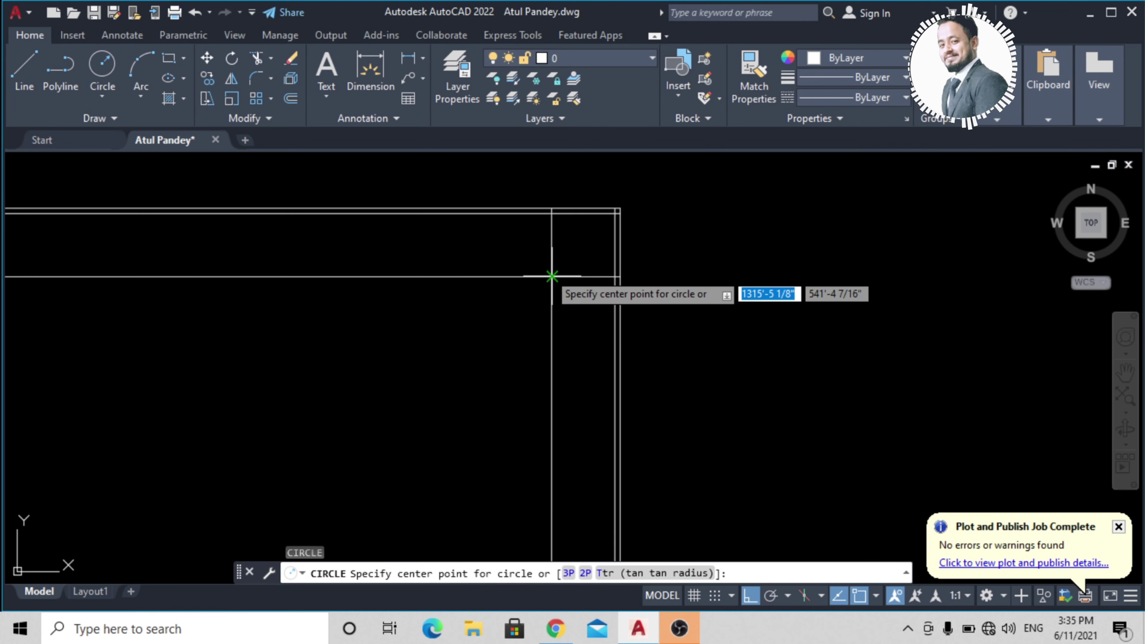
click(551, 276)
text(36)
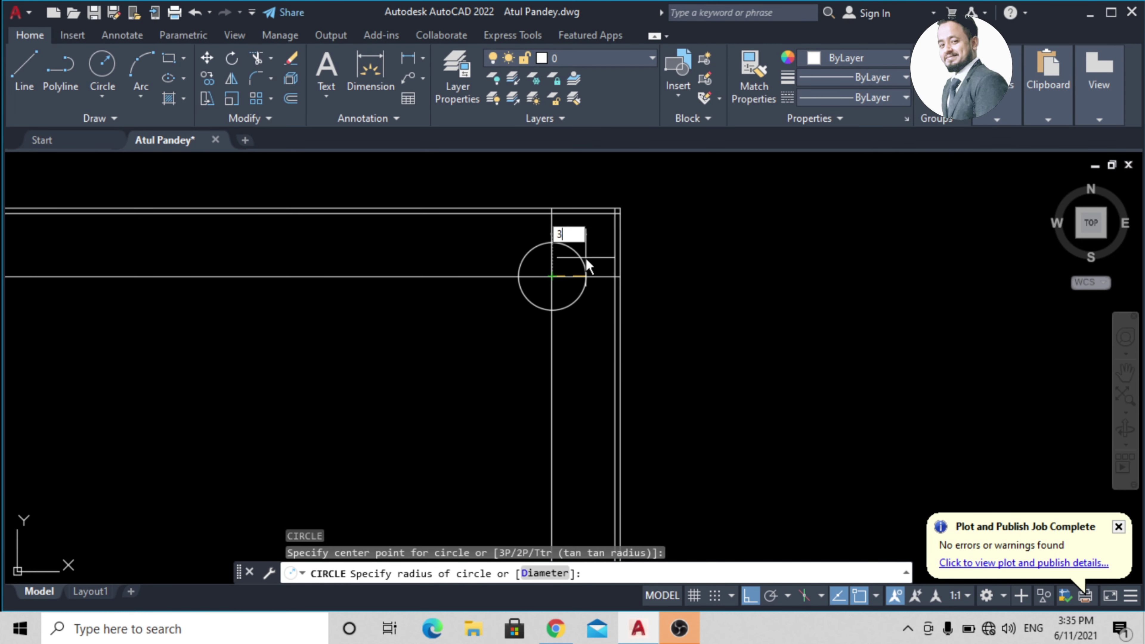
key(Return)
scroll(564, 247, up, 2)
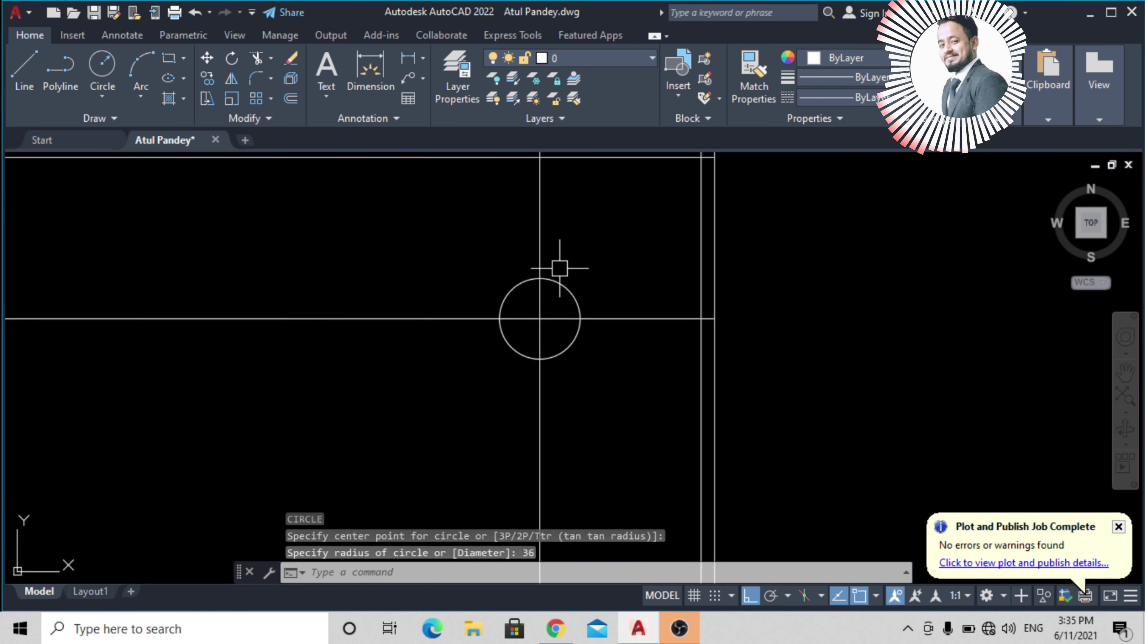
scroll(557, 263, up, 1)
scroll(415, 280, down, 1)
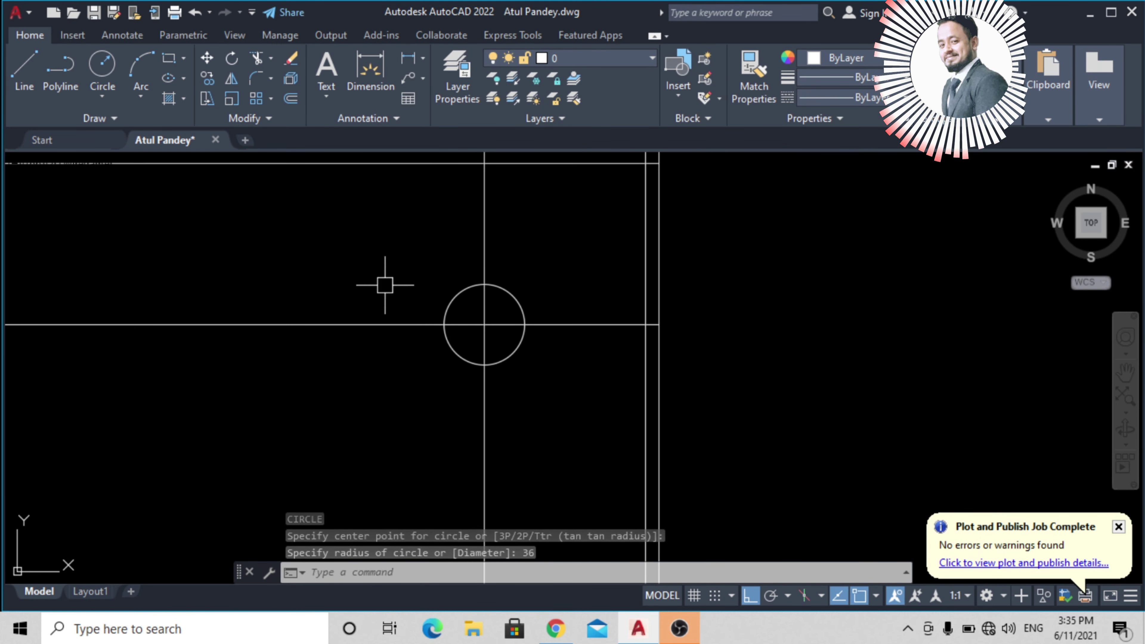
Step: Examine the finished floor plan and the door swing arc of the 9'x10' bedroom for reference
scroll(388, 271, down, 3)
mouse_move(482, 299)
middle_down()
mouse_move(498, 255)
mouse_move(630, 273)
mouse_move(813, 260)
middle_up()
scroll(614, 235, down, 2)
scroll(585, 242, down, 4)
scroll(649, 238, down, 2)
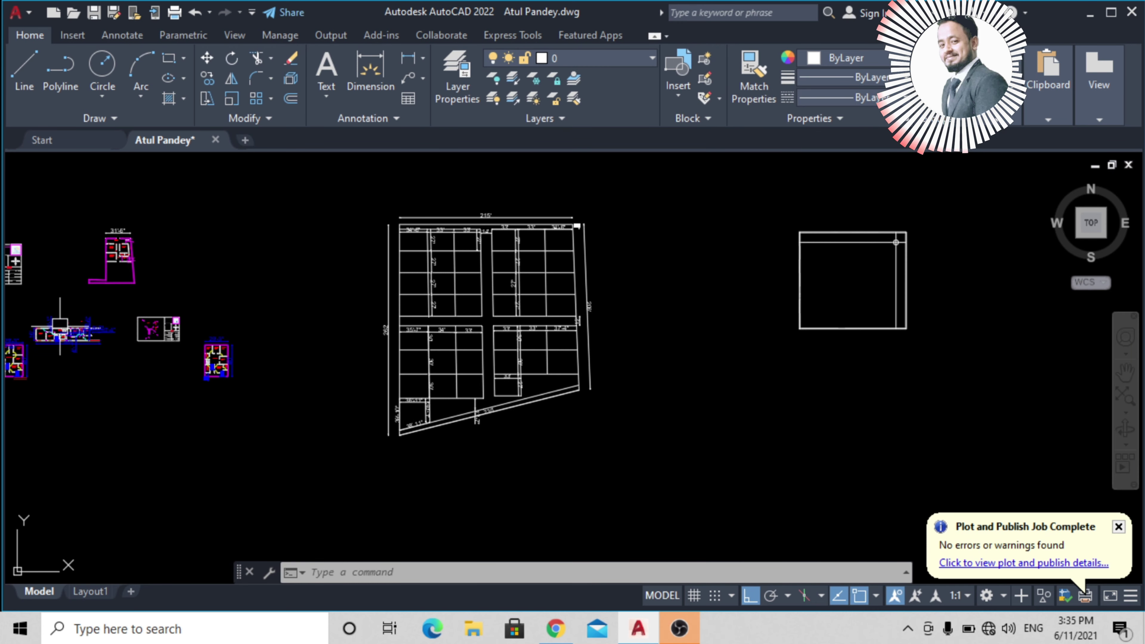
scroll(163, 361, up, 2)
scroll(294, 301, up, 5)
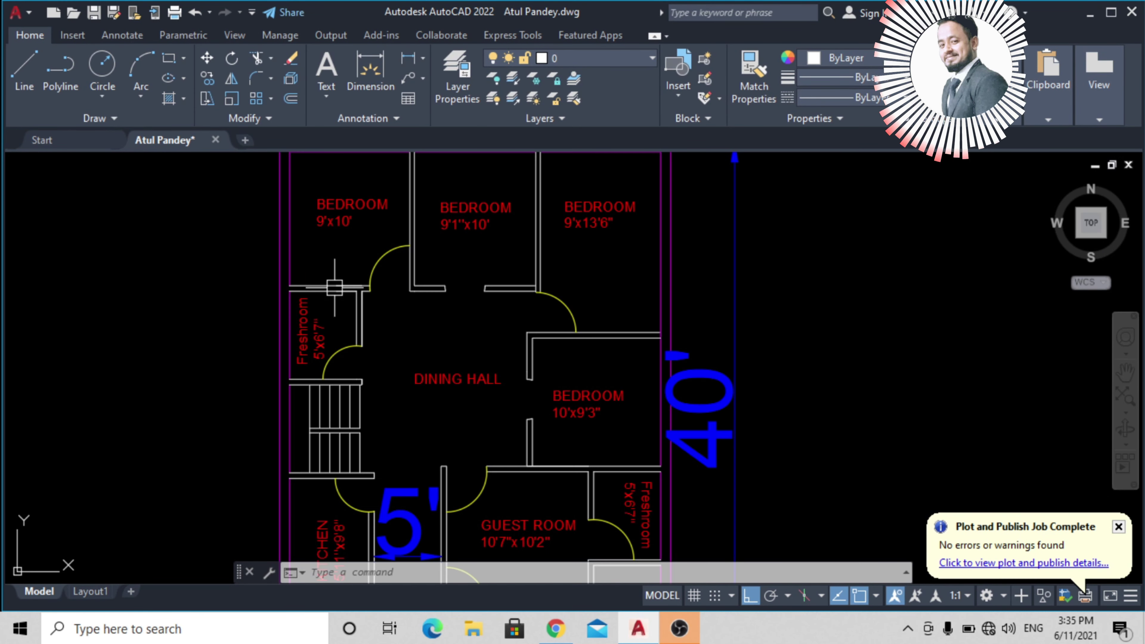
scroll(432, 325, down, 1)
middle_drag(431, 324, 404, 305)
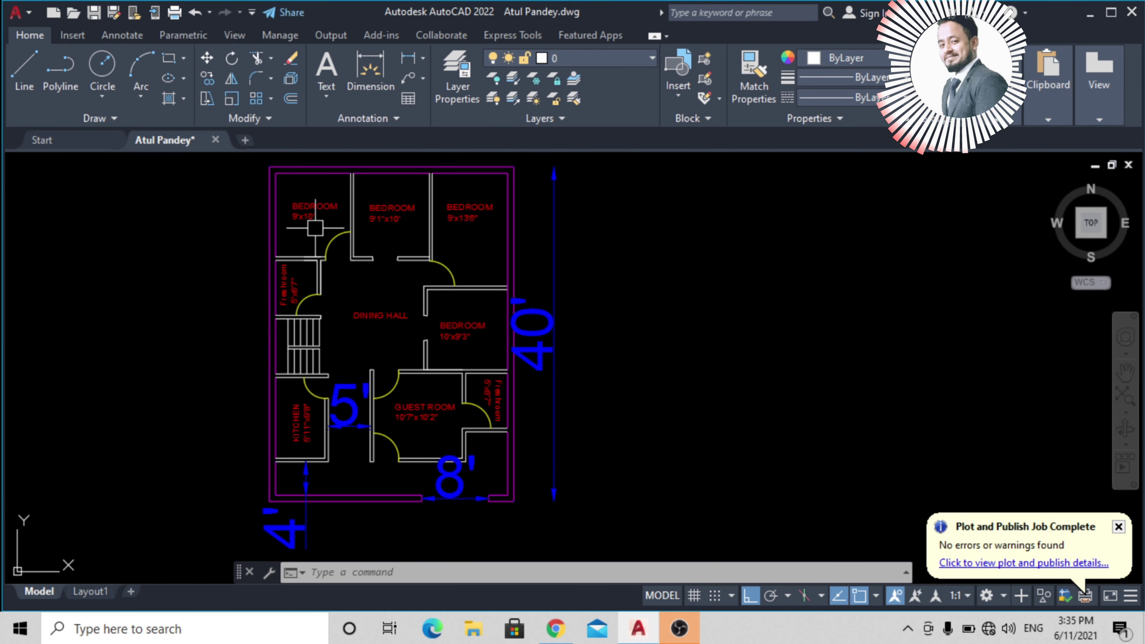
mouse_move(330, 243)
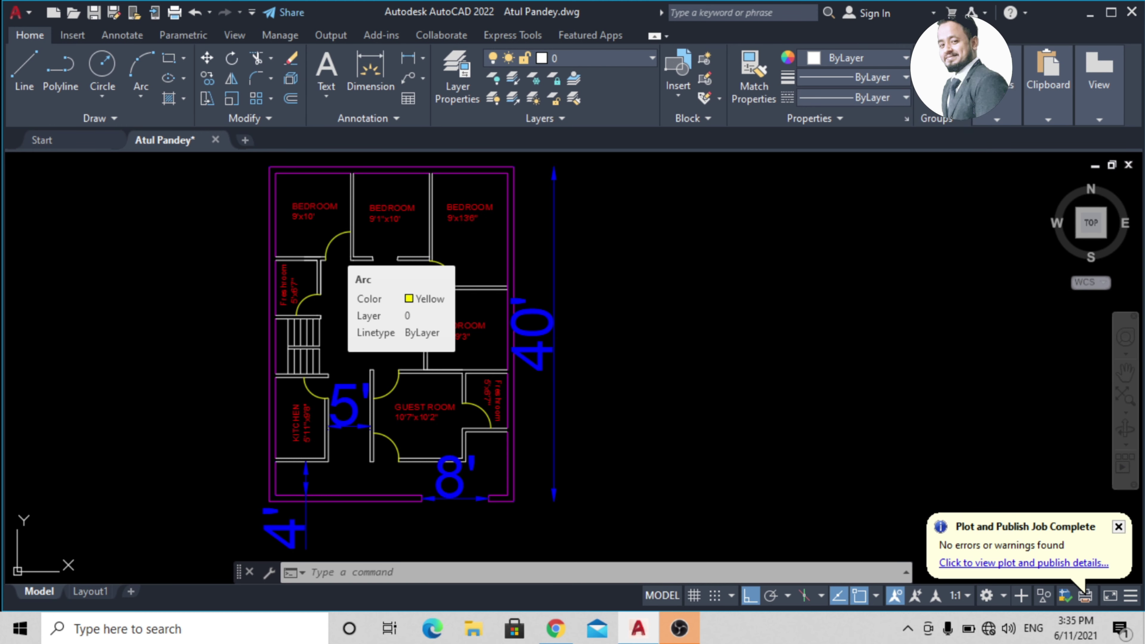
click(330, 244)
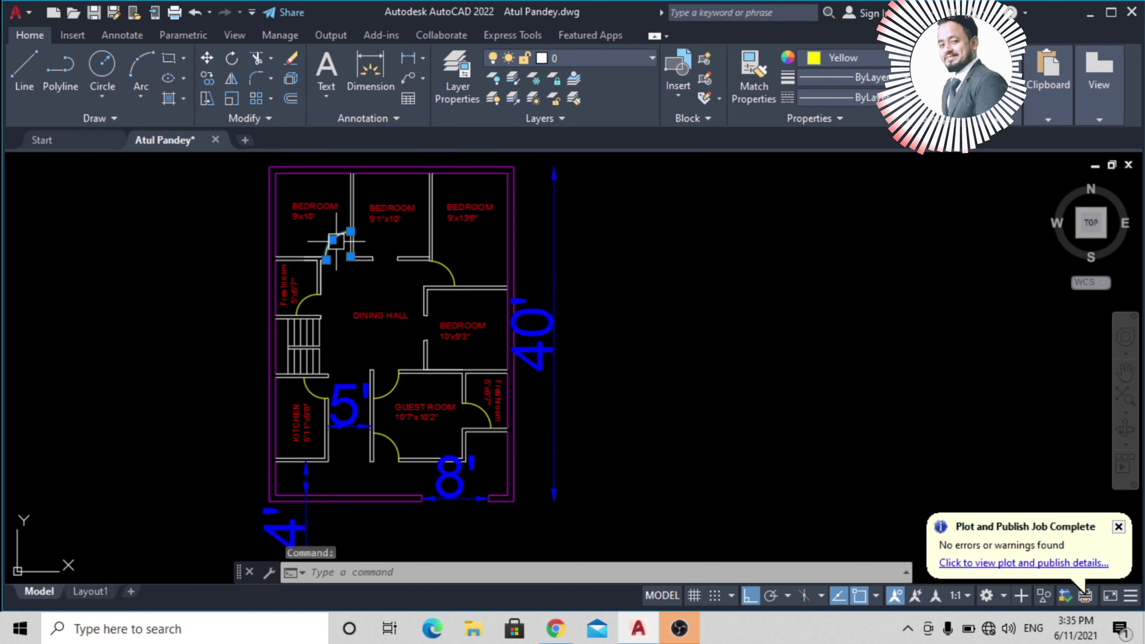
click(639, 280)
key(Escape)
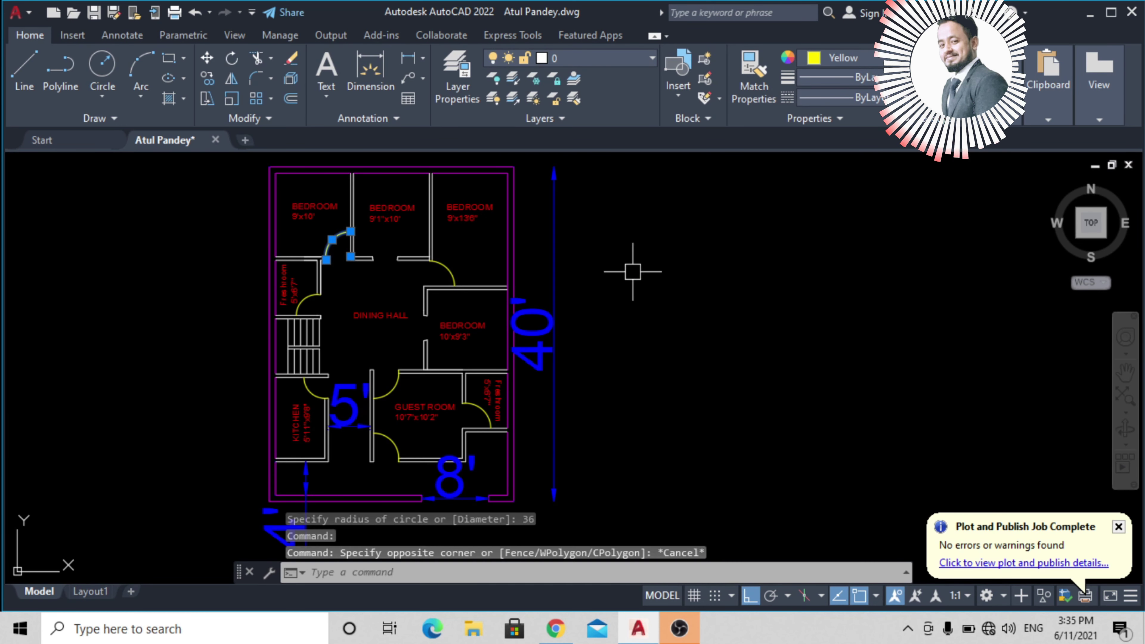
Step: Change the colour of the door swing arc in the 9'x10' bedroom to Blue
key(Escape)
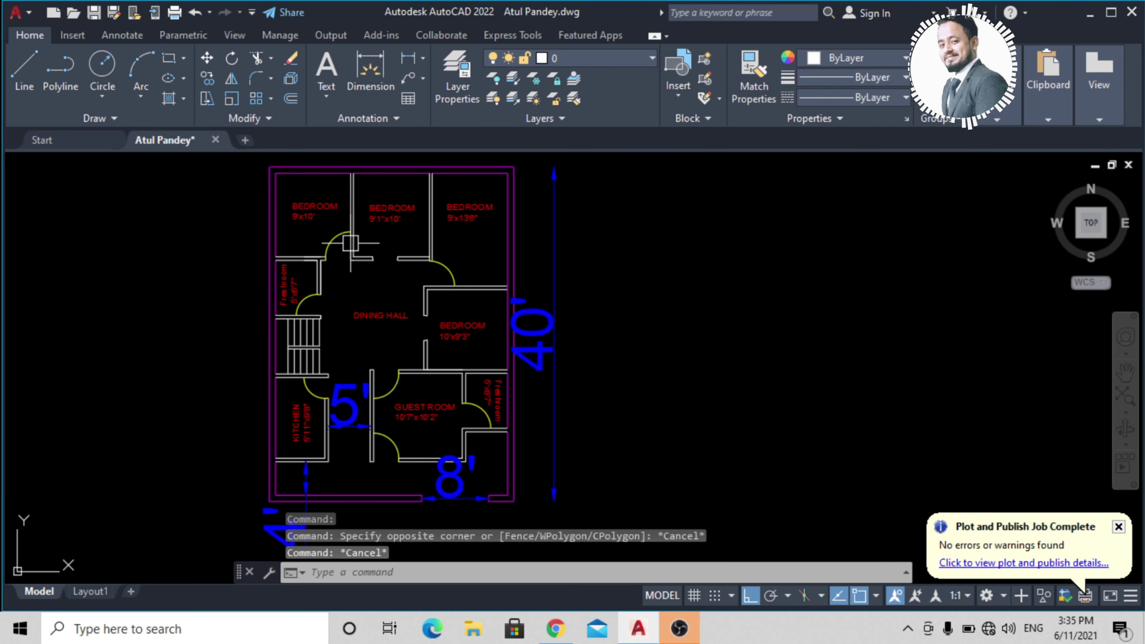
click(330, 242)
mouse_move(334, 243)
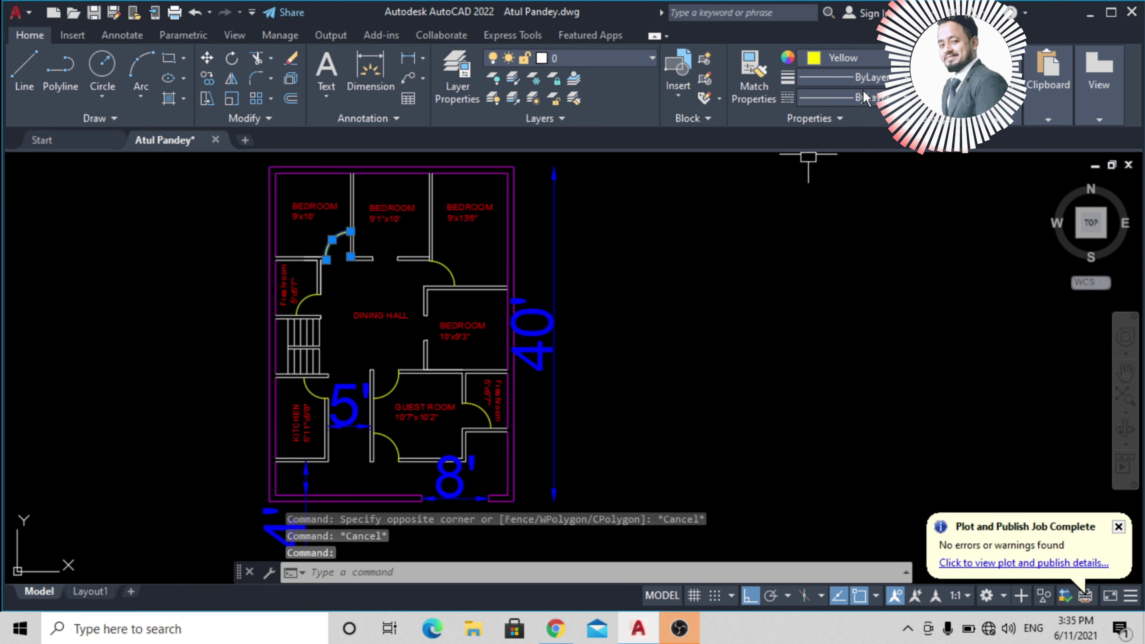
click(854, 63)
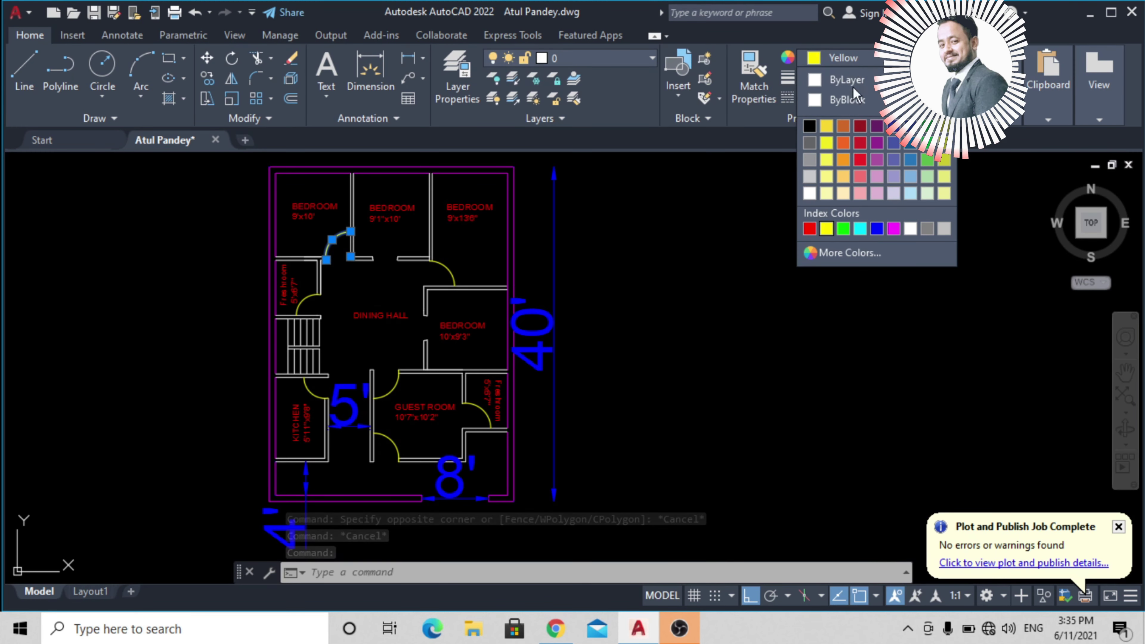
click(879, 229)
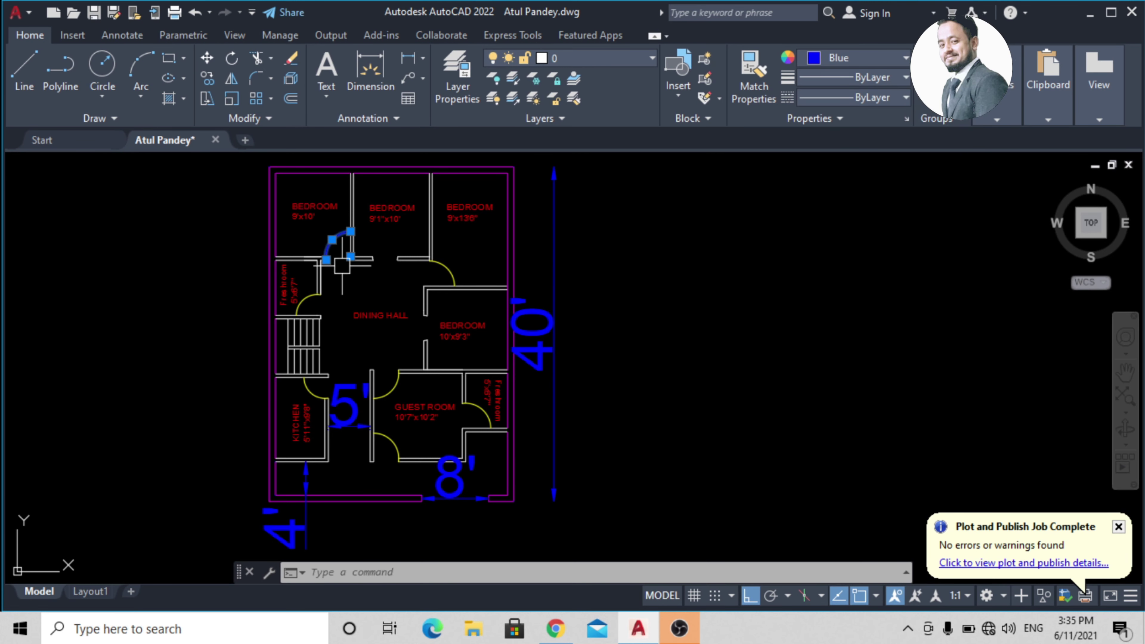
key(Escape)
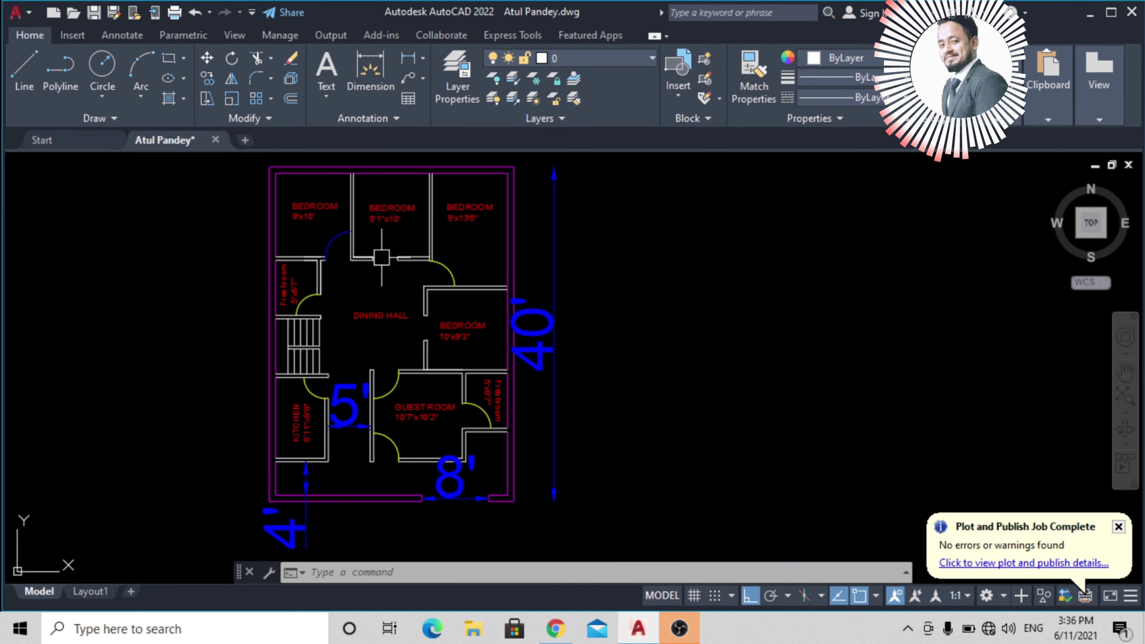
Step: Match the properties of the 9'x10' bedroom's blue door arc onto all the other door arcs in the plan
text(MA)
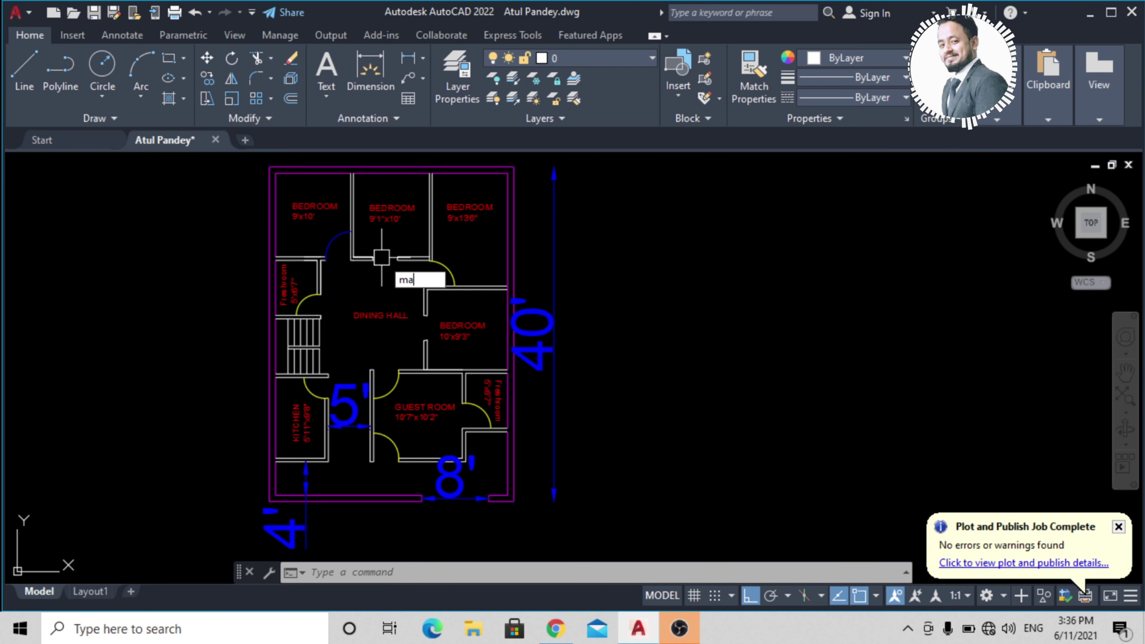
key(Return)
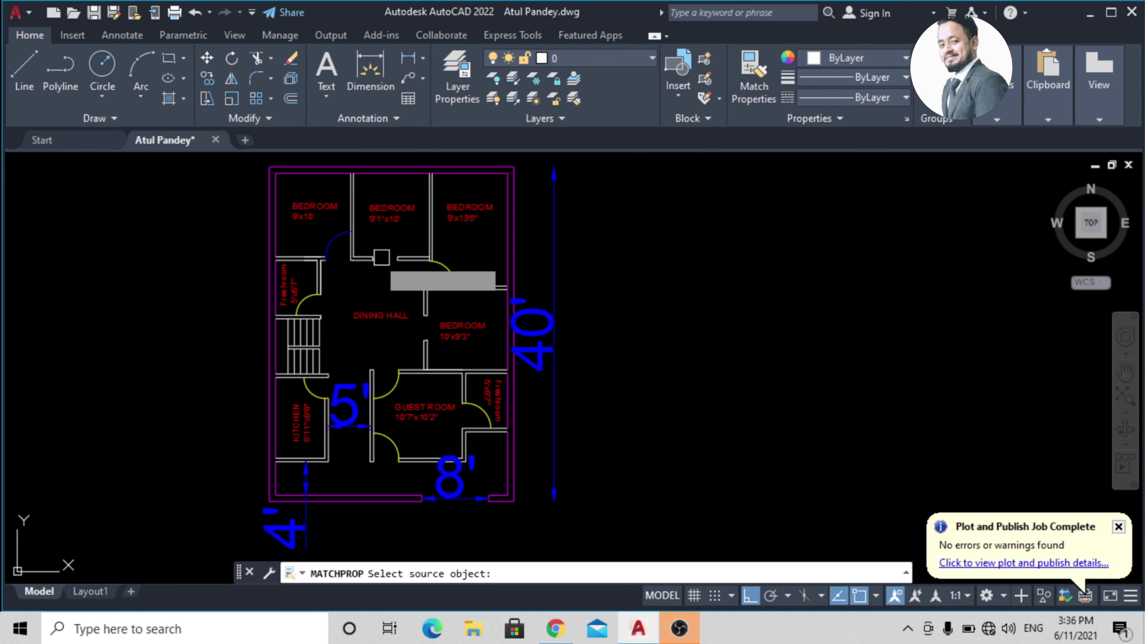
click(332, 250)
click(448, 276)
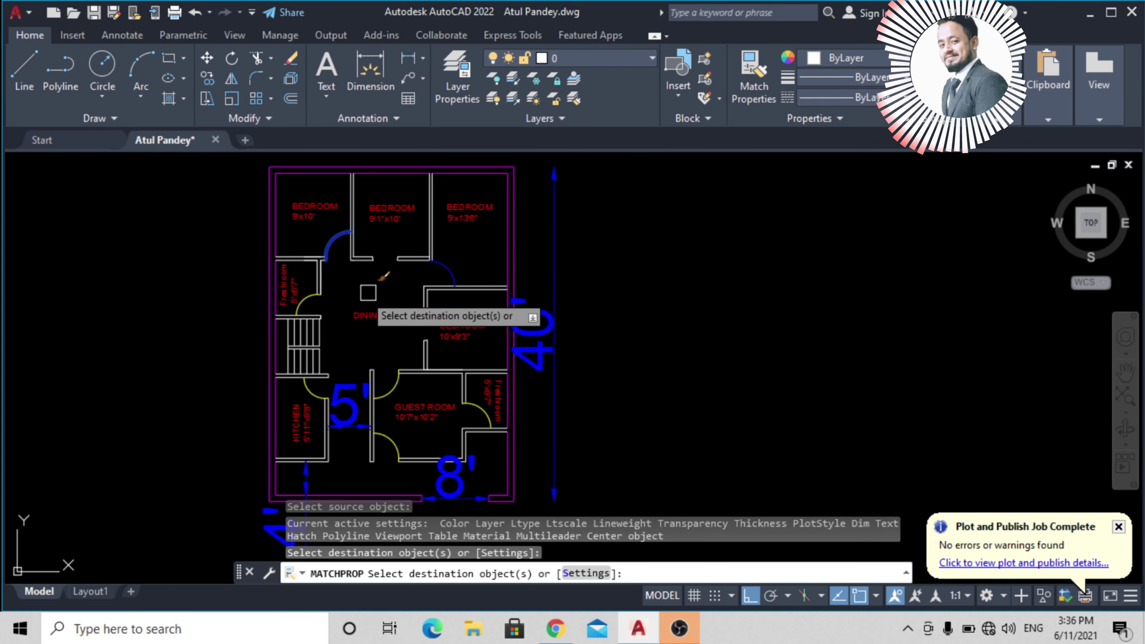
click(308, 297)
click(298, 294)
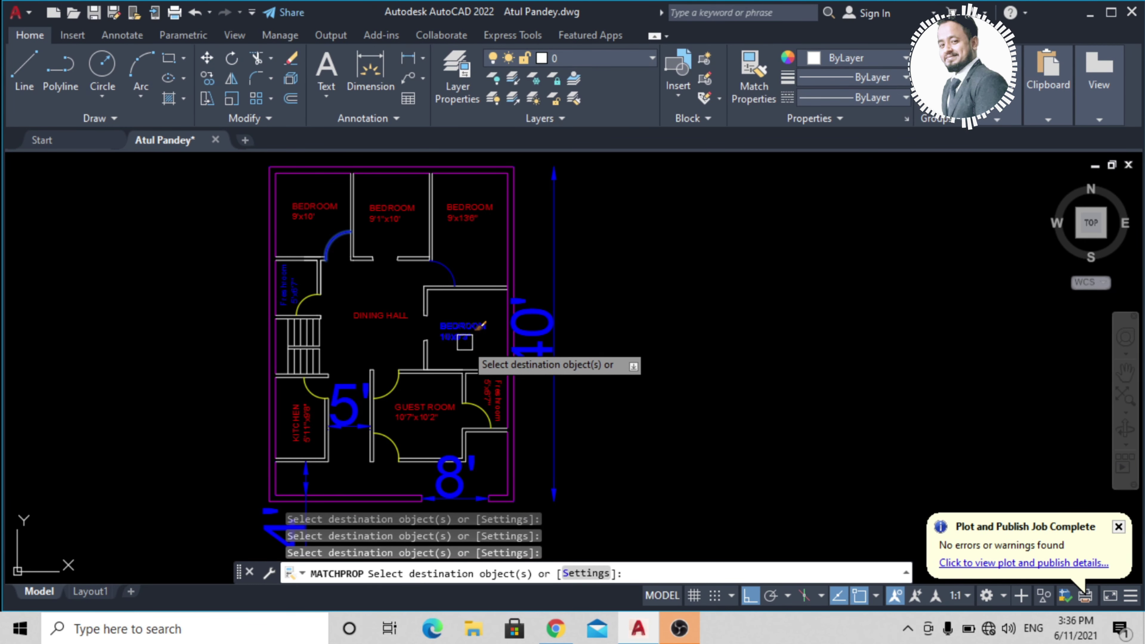
click(388, 385)
click(312, 388)
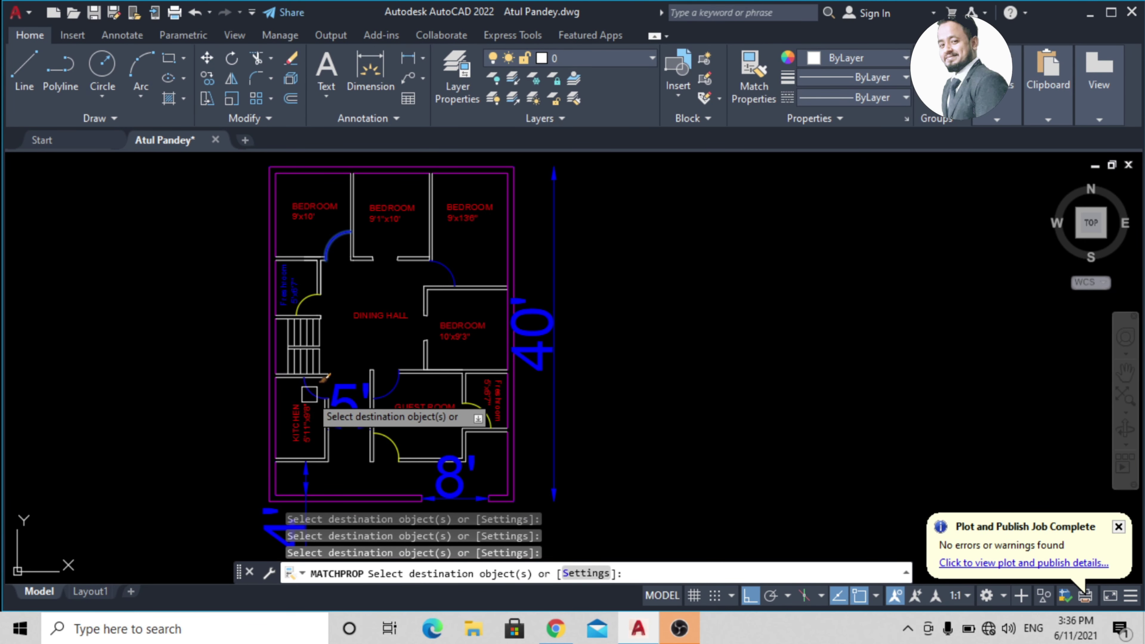
click(308, 301)
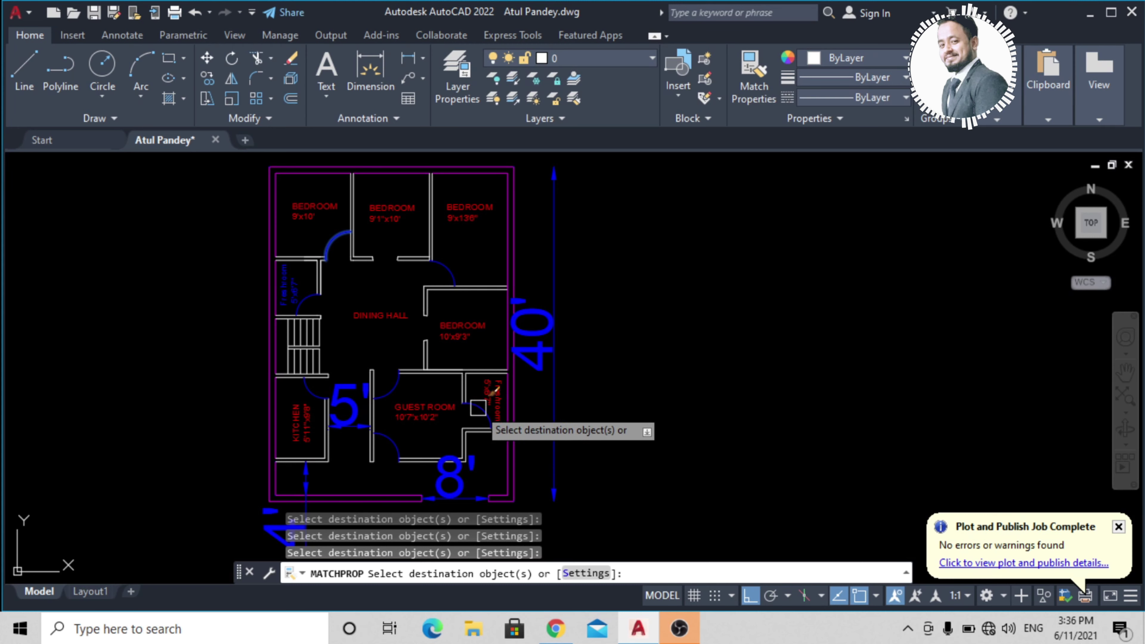
click(492, 401)
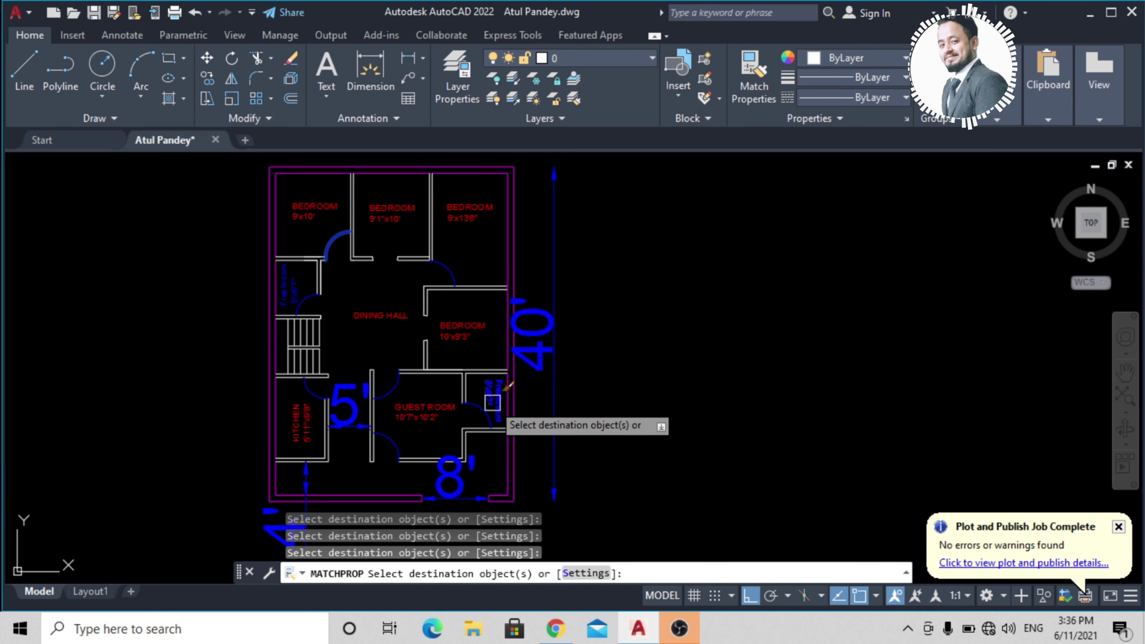
click(493, 402)
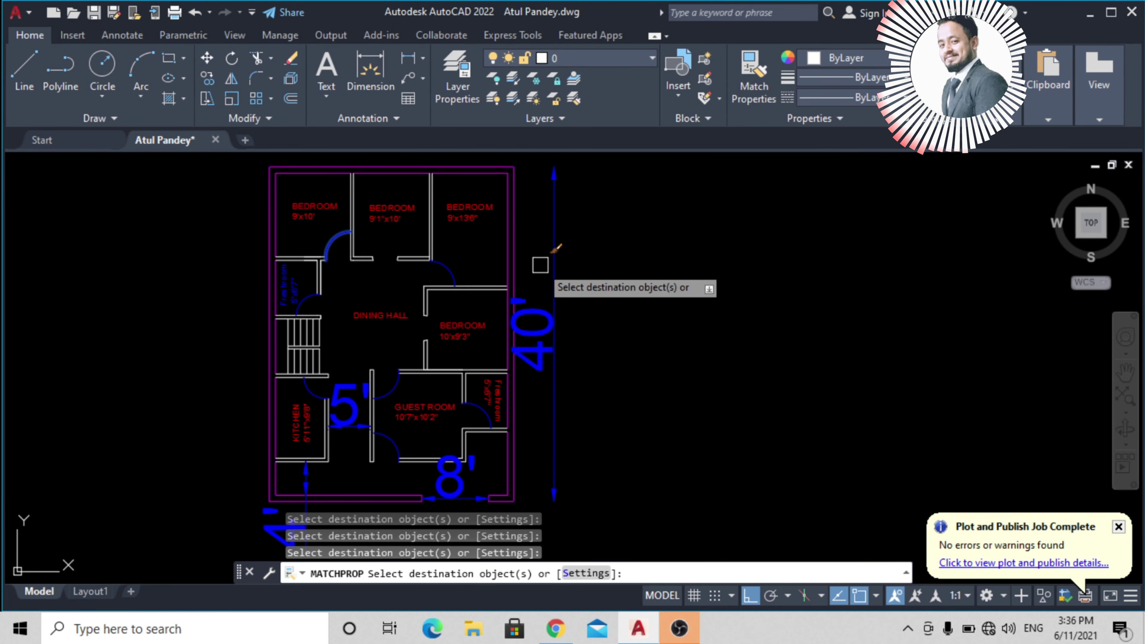
key(Escape)
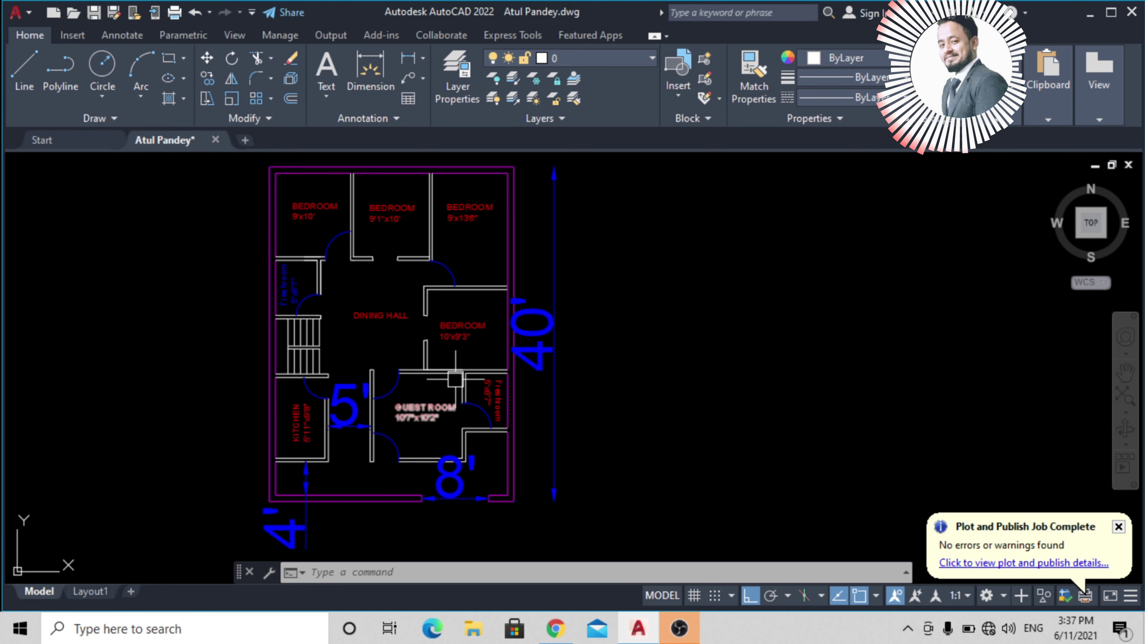
Step: Set the current drawing colour to Blue for new objects
mouse_move(634, 347)
middle_down()
mouse_move(545, 376)
mouse_move(517, 369)
middle_up()
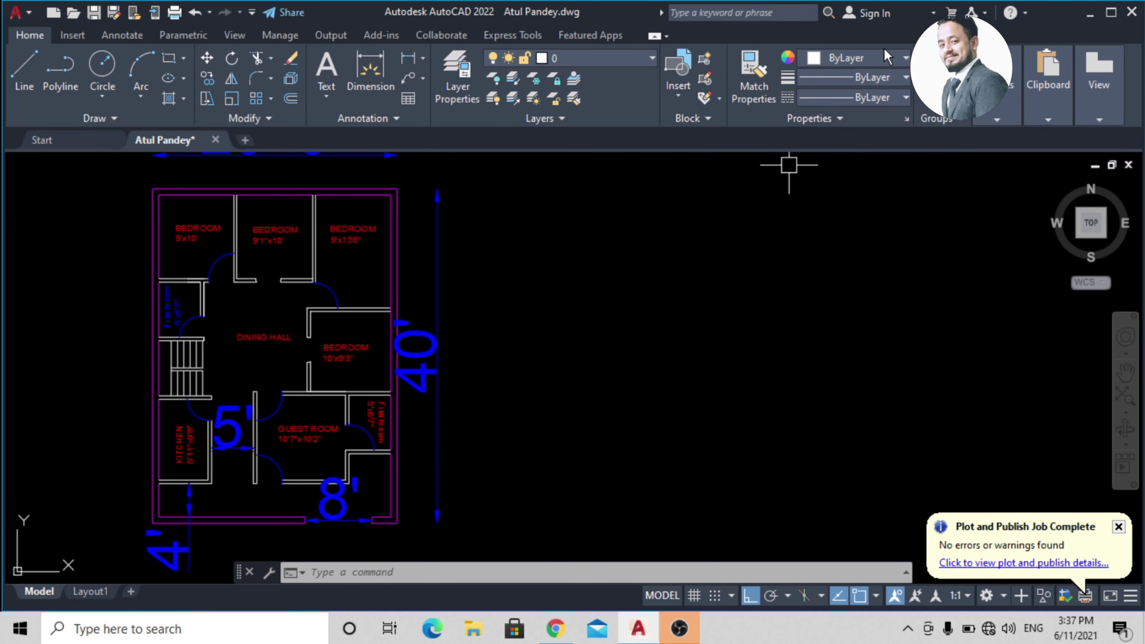
click(868, 61)
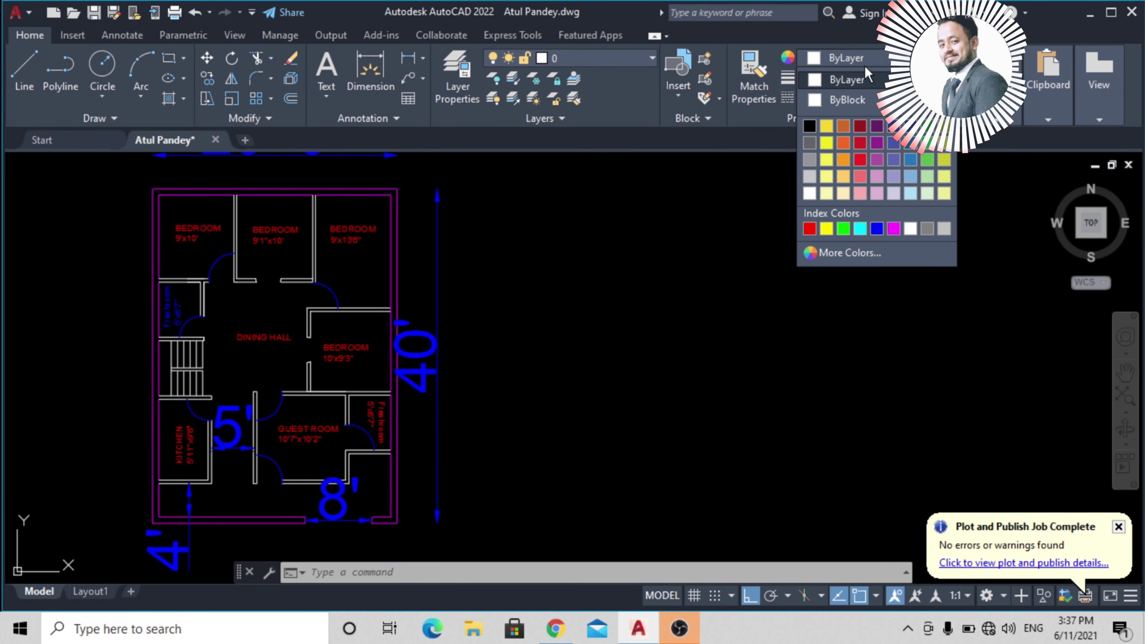
click(876, 229)
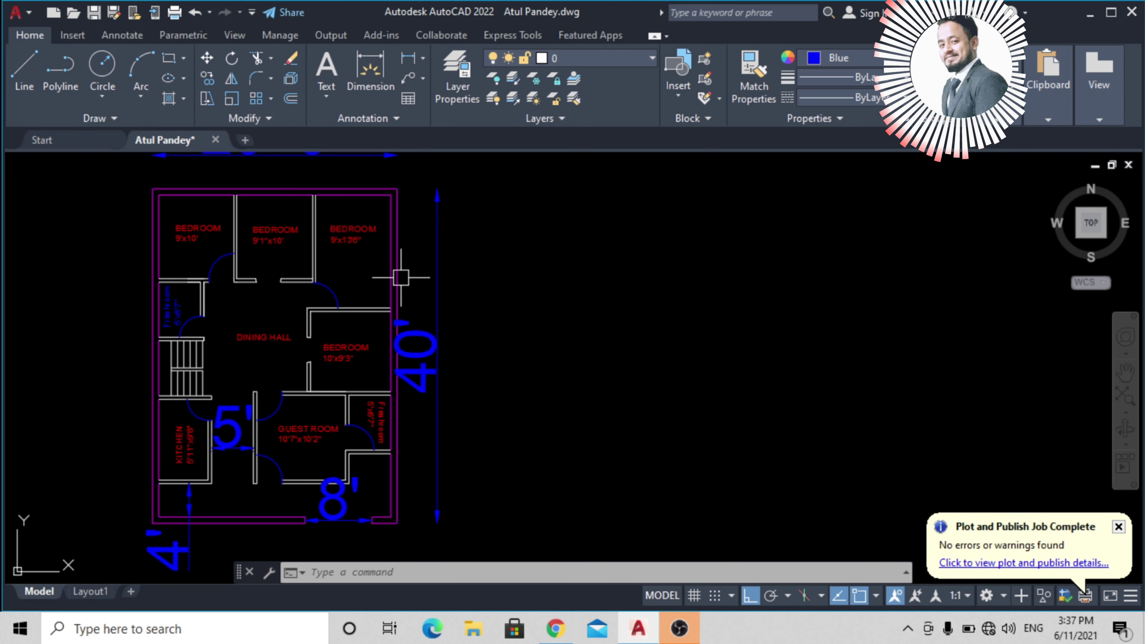
Step: Draw a circle freehand in the empty space beside the floor plan
text(c)
key(Return)
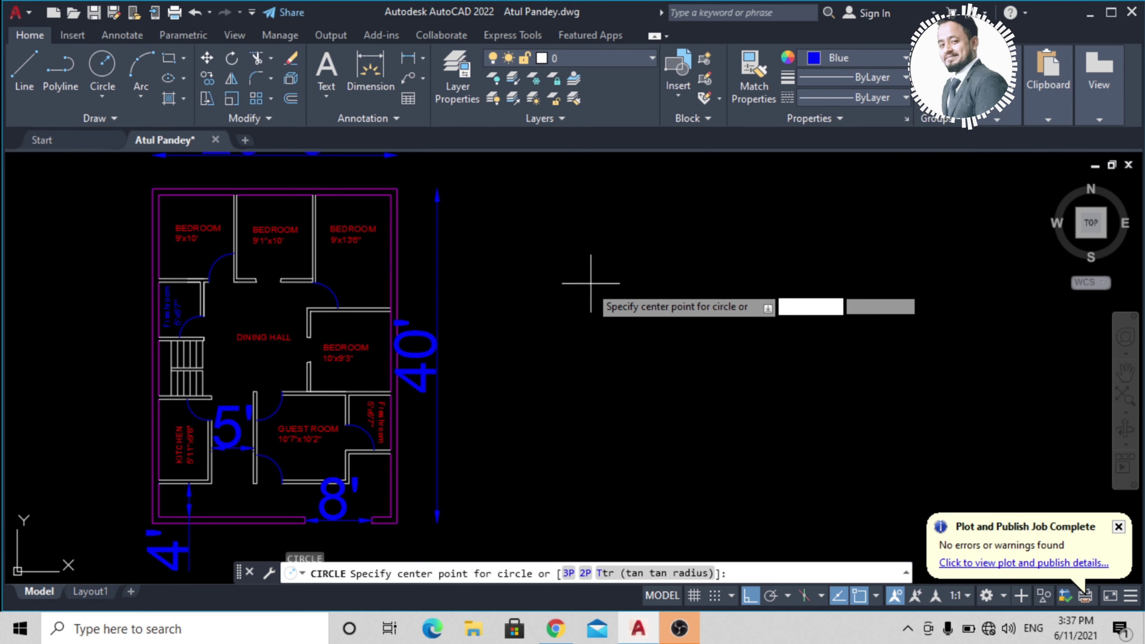
click(614, 314)
click(689, 270)
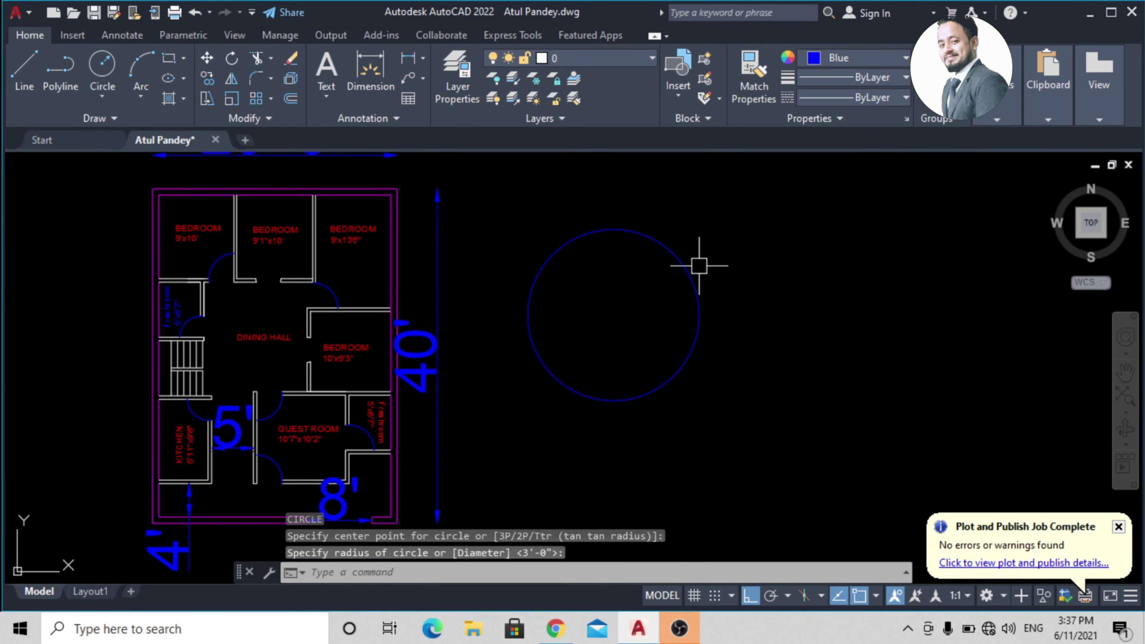
click(817, 306)
click(839, 228)
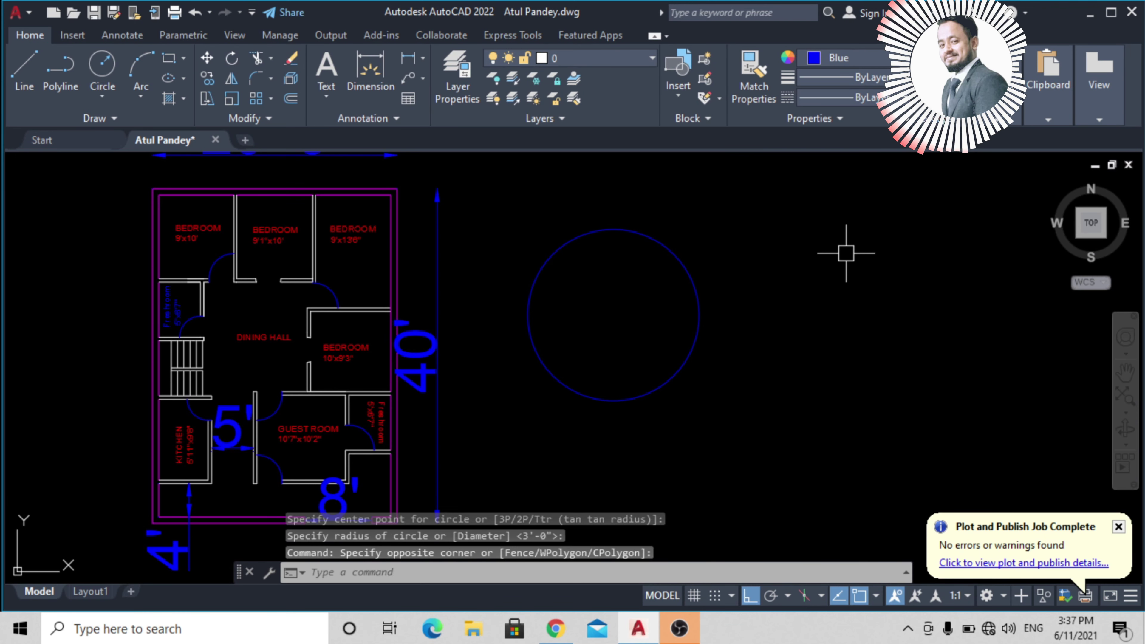
Step: Draw a nearly square rectangle in the empty space on the far side of the circle
text(rec)
key(Return)
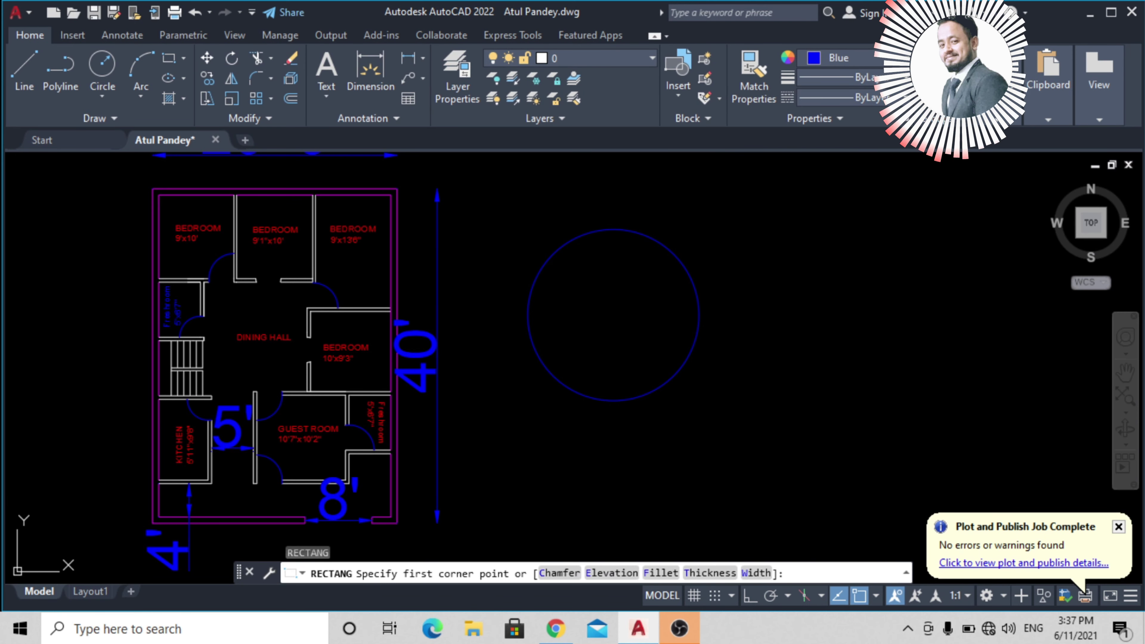
click(793, 283)
click(879, 361)
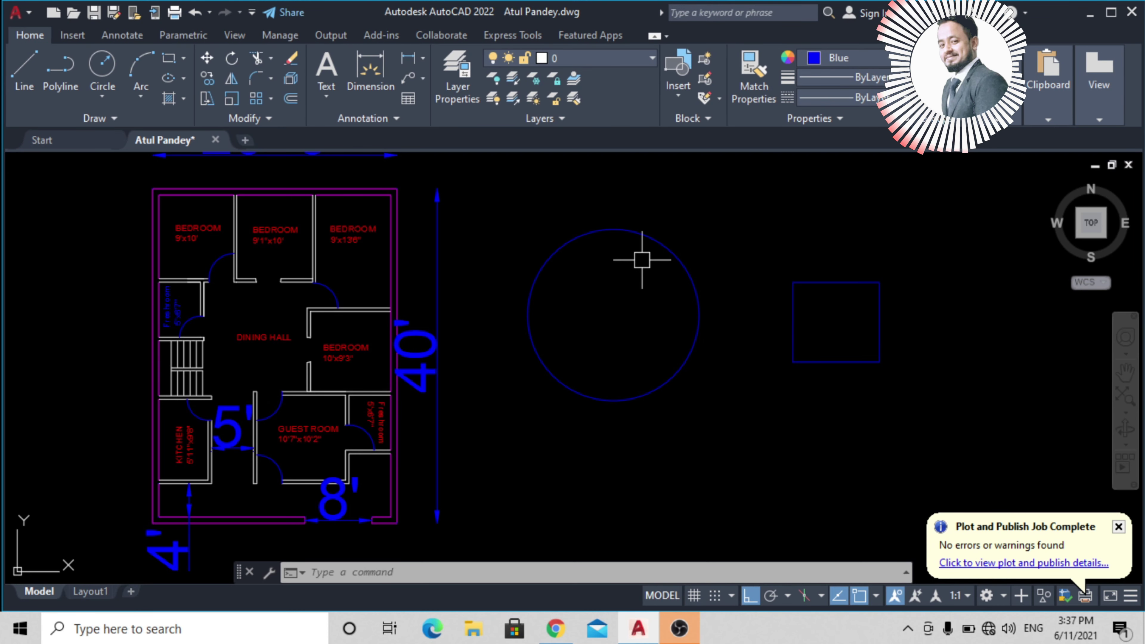
Step: Delete the circle and the rectangle beside the floor plan
click(642, 235)
click(838, 282)
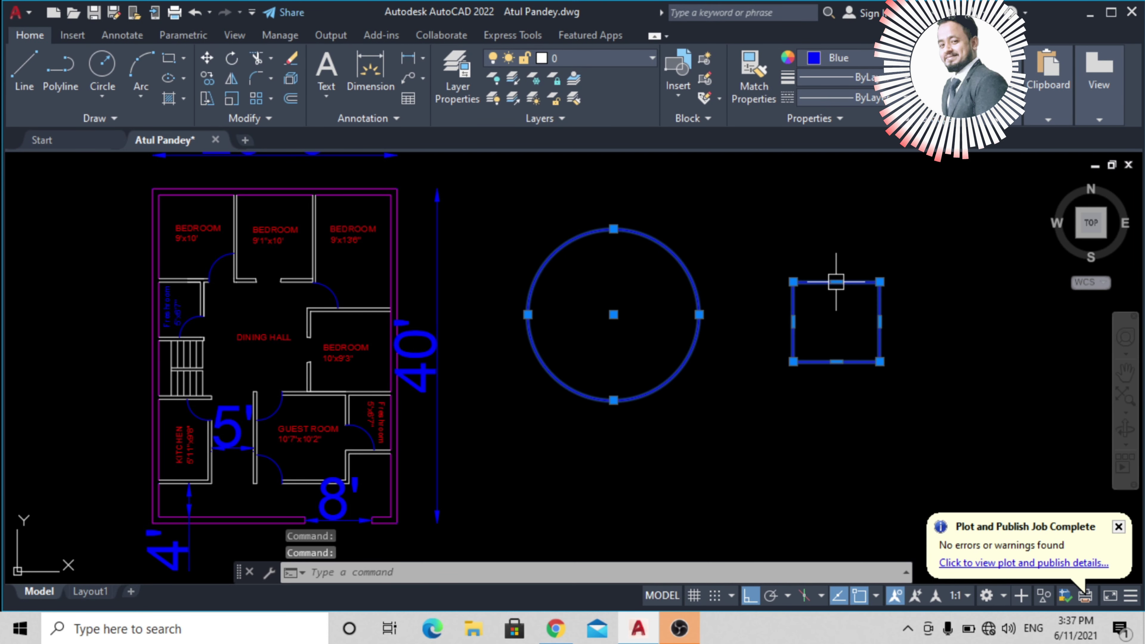
key(Delete)
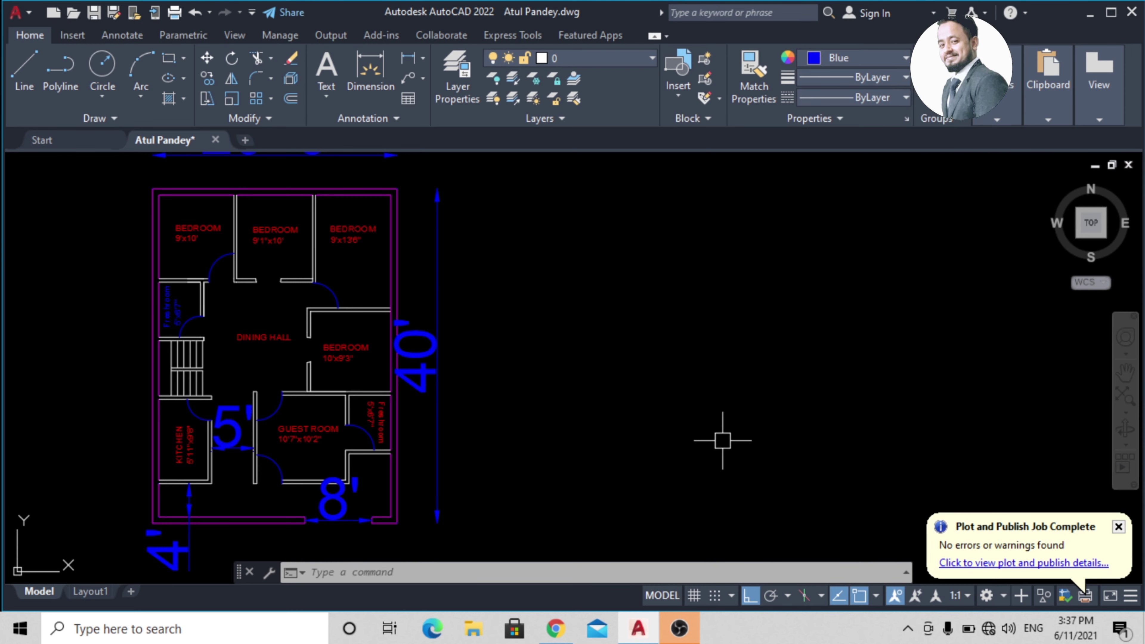
scroll(709, 417, down, 2)
scroll(709, 416, down, 3)
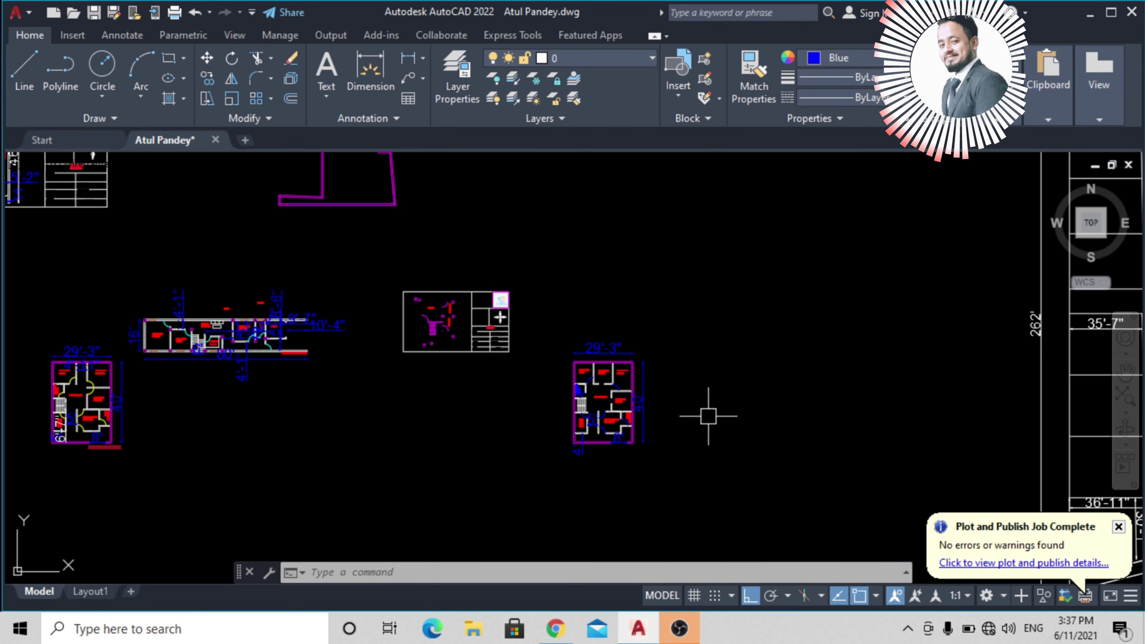
scroll(708, 416, up, 4)
scroll(708, 416, up, 2)
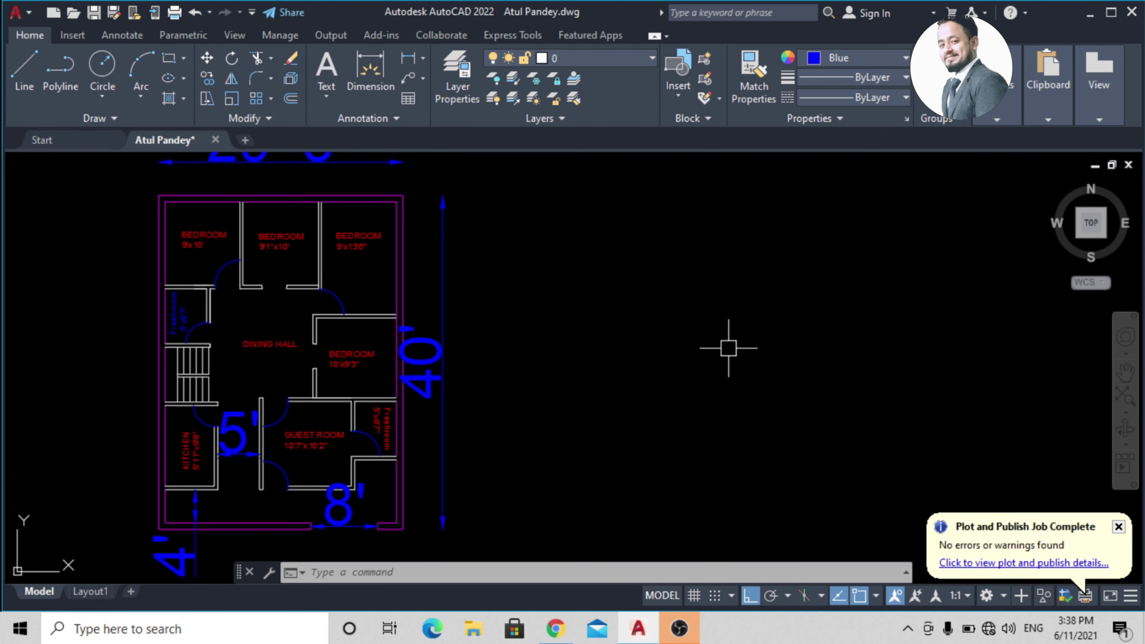
Step: Create a new layer named "wall" in the layer properties manager
text(LA)
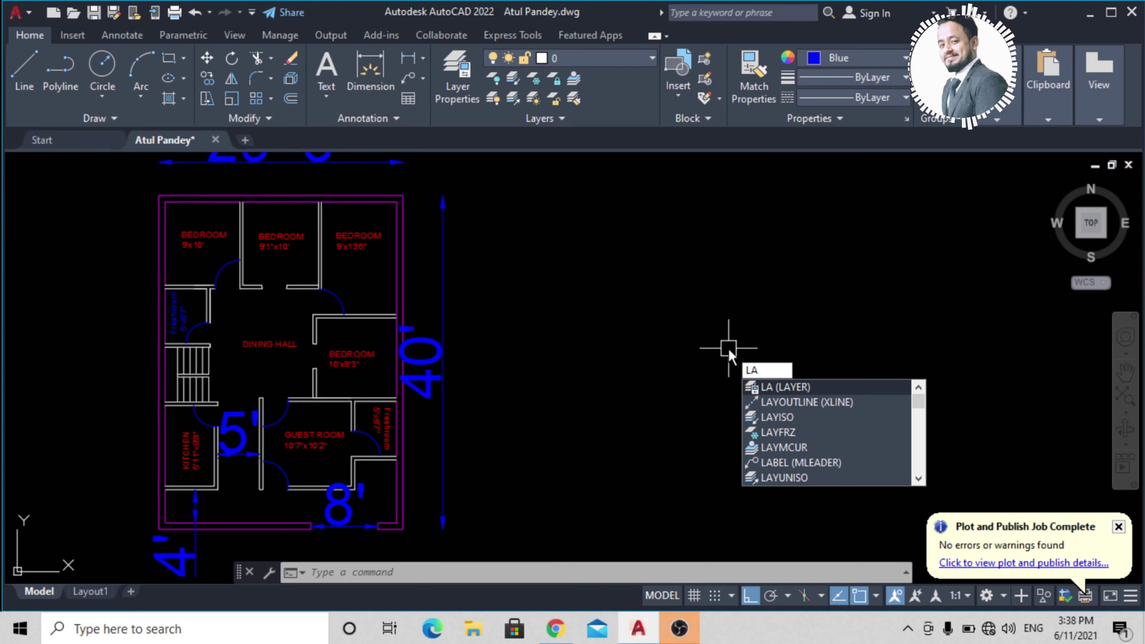
click(801, 387)
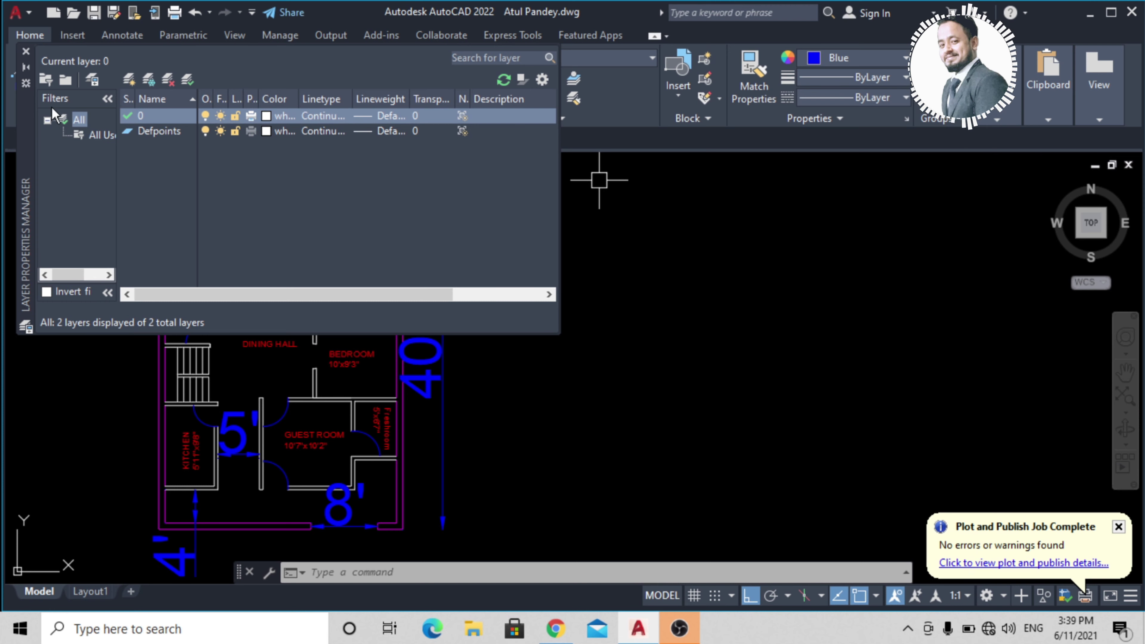
click(130, 80)
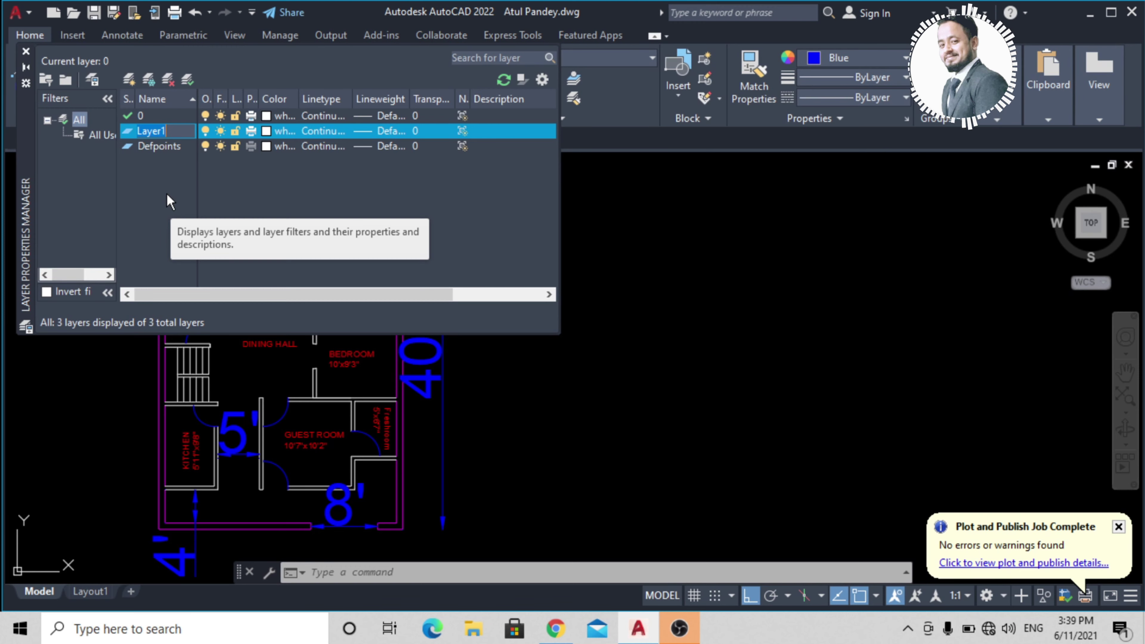
text(wall)
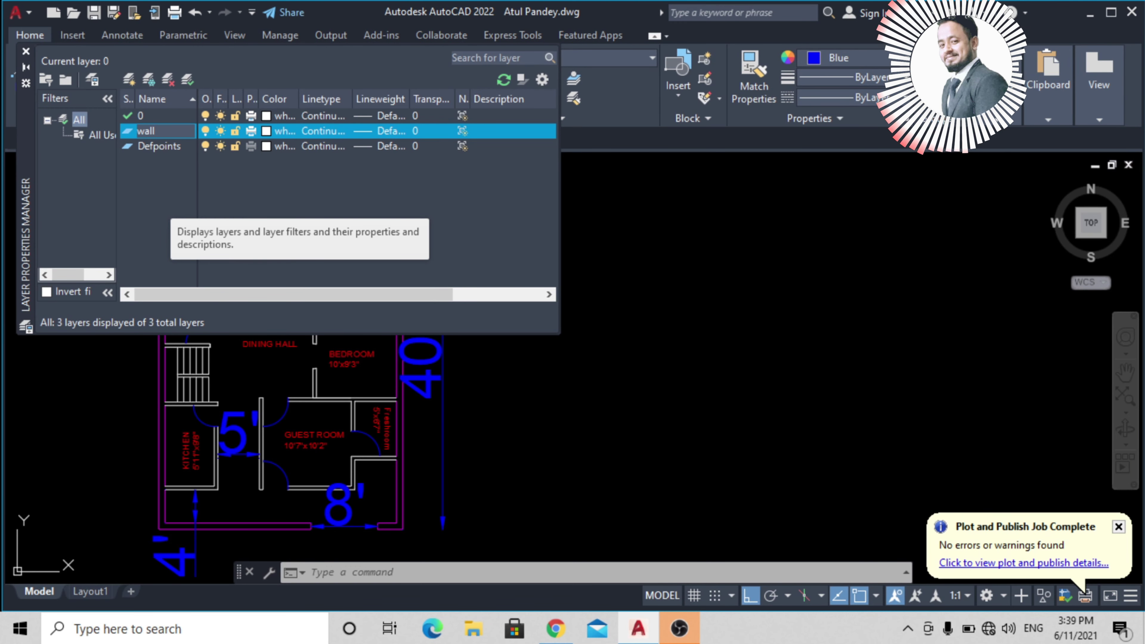
key(Return)
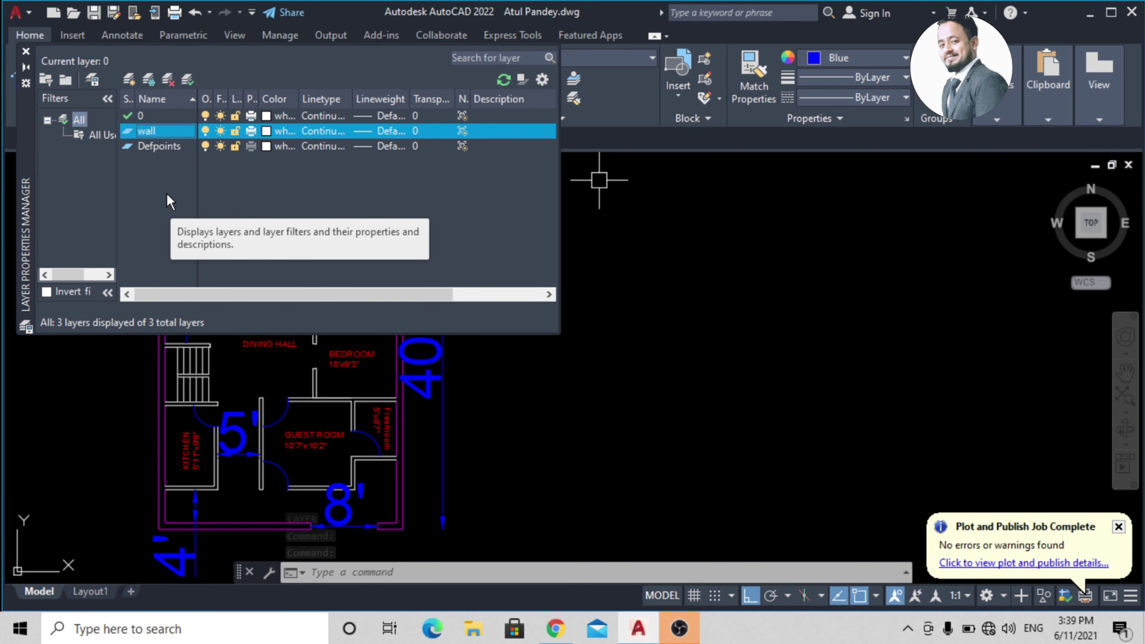
Step: Add another new layer below the wall layer in the layer properties manager
key(alt+n)
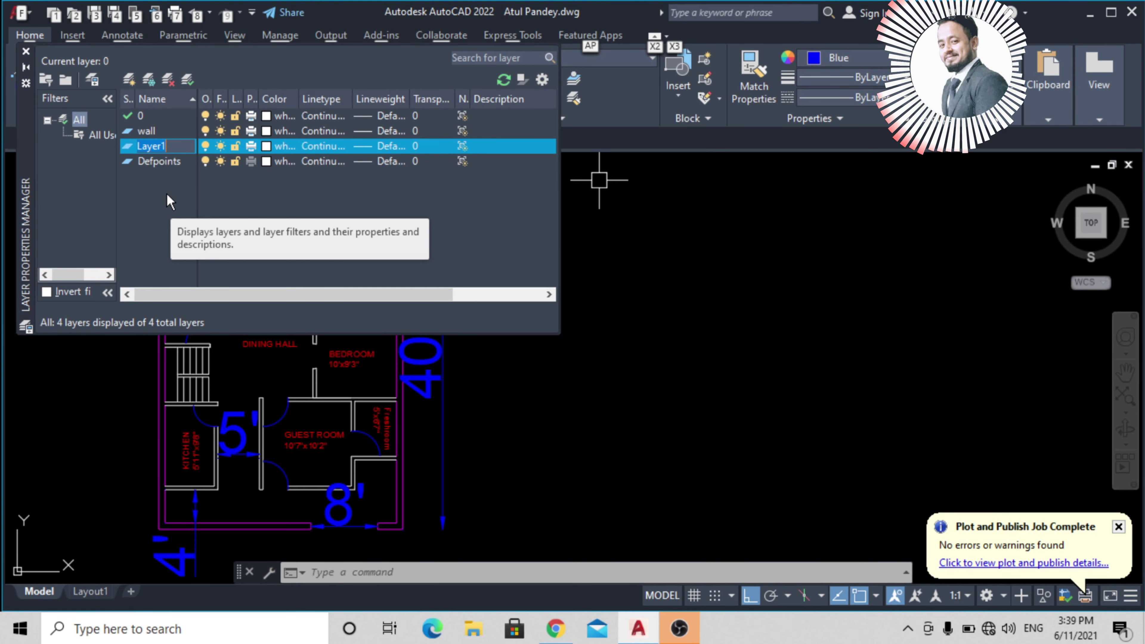
key(o)
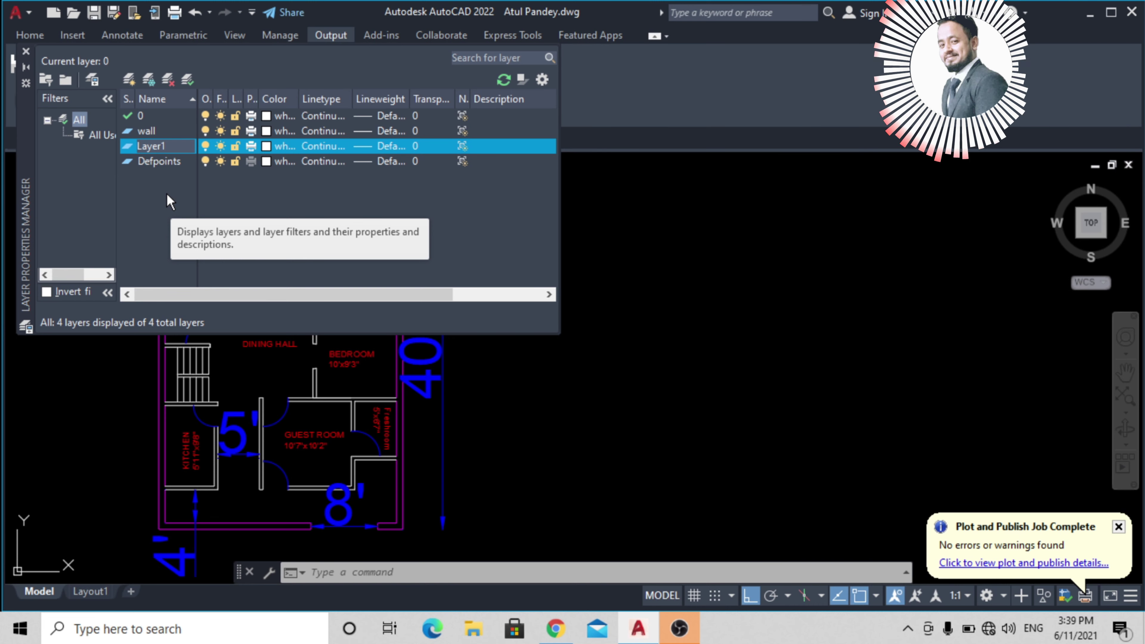
key(shift+Up)
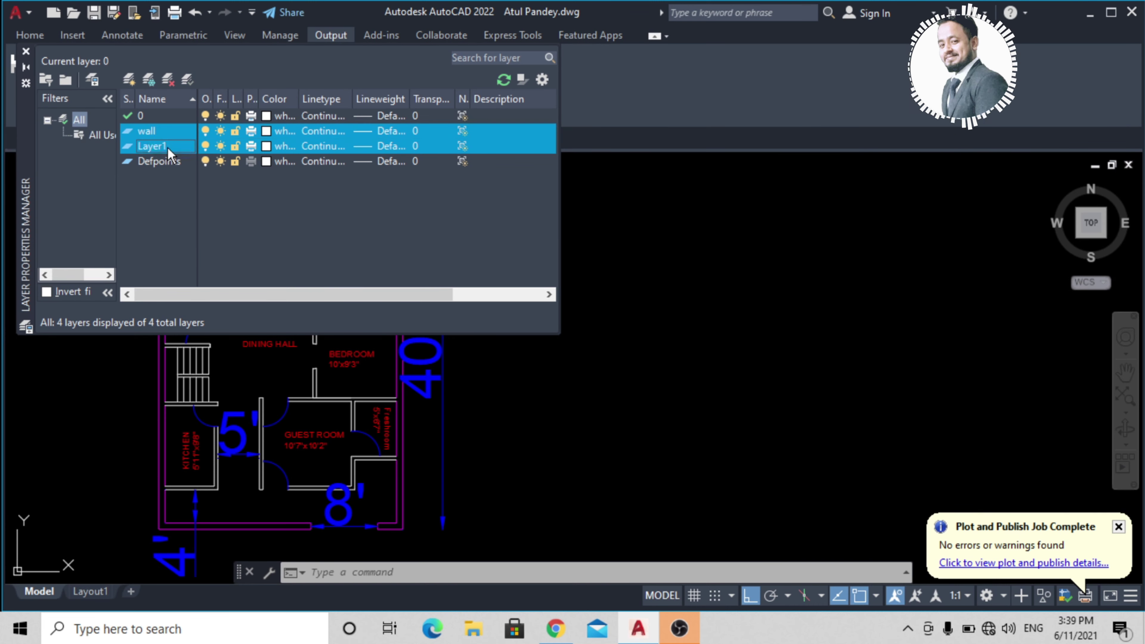
key(alt+c)
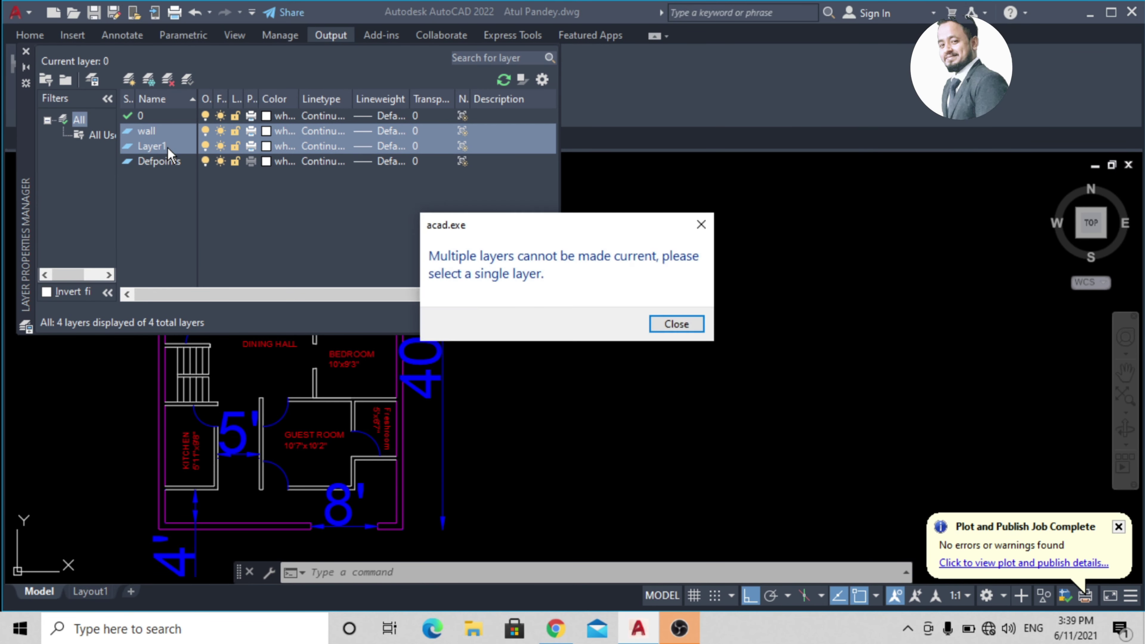
click(656, 328)
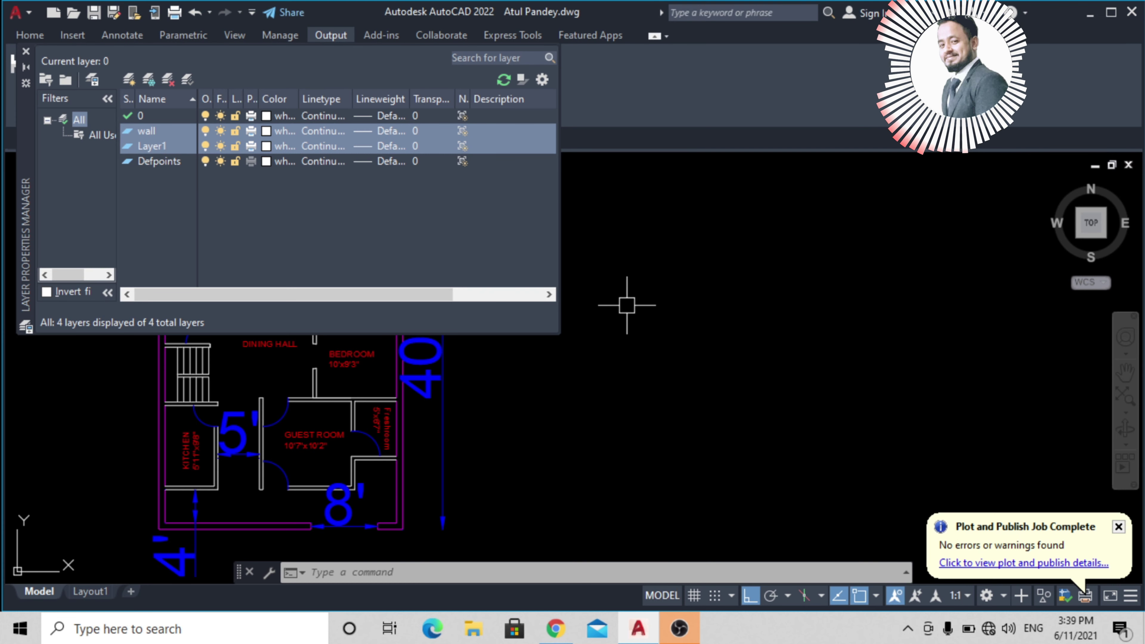
key(alt+c)
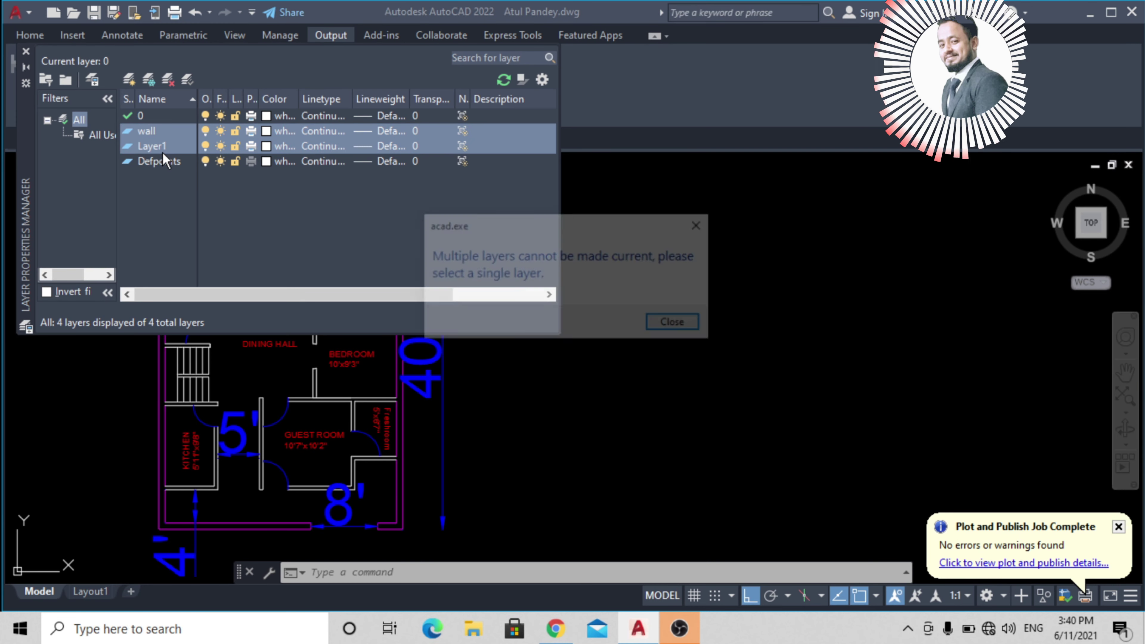
click(676, 323)
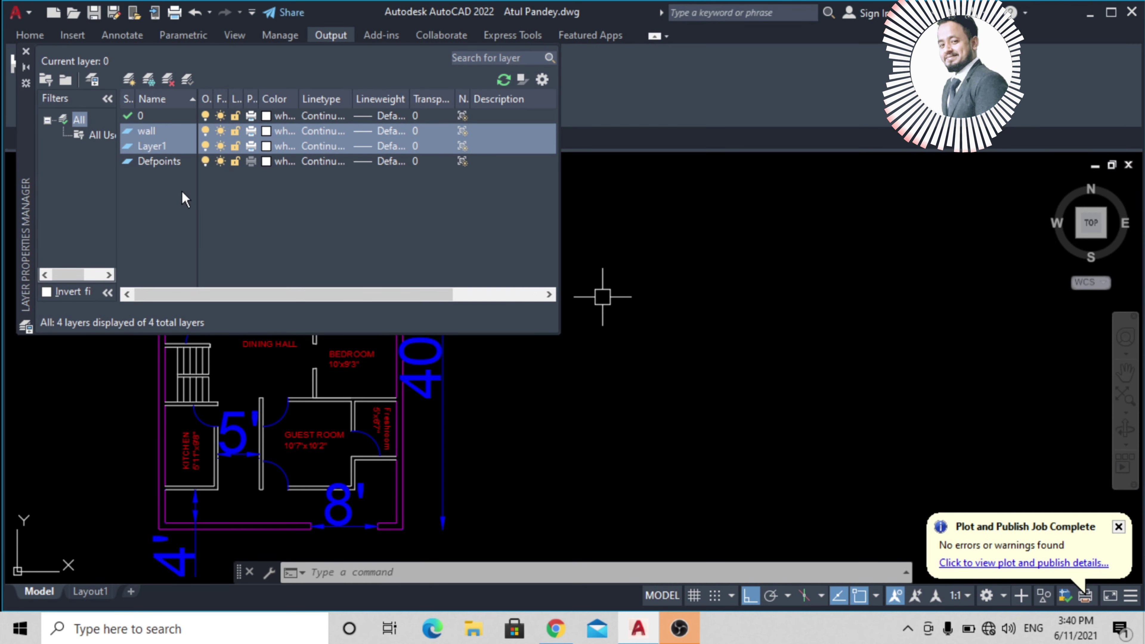
right_click(149, 152)
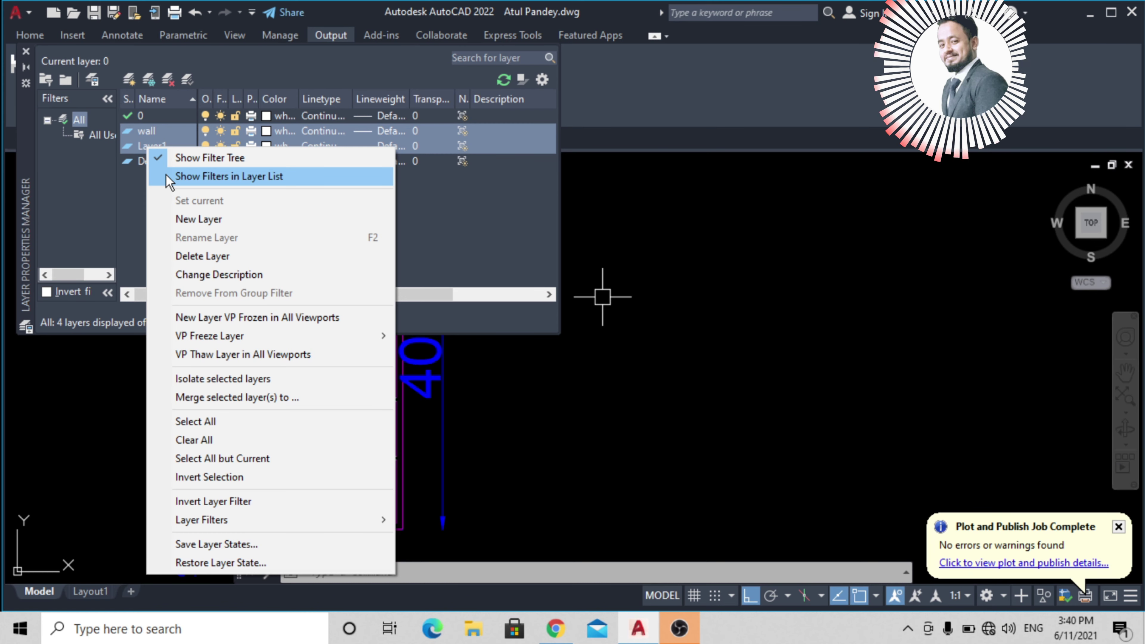
click(211, 271)
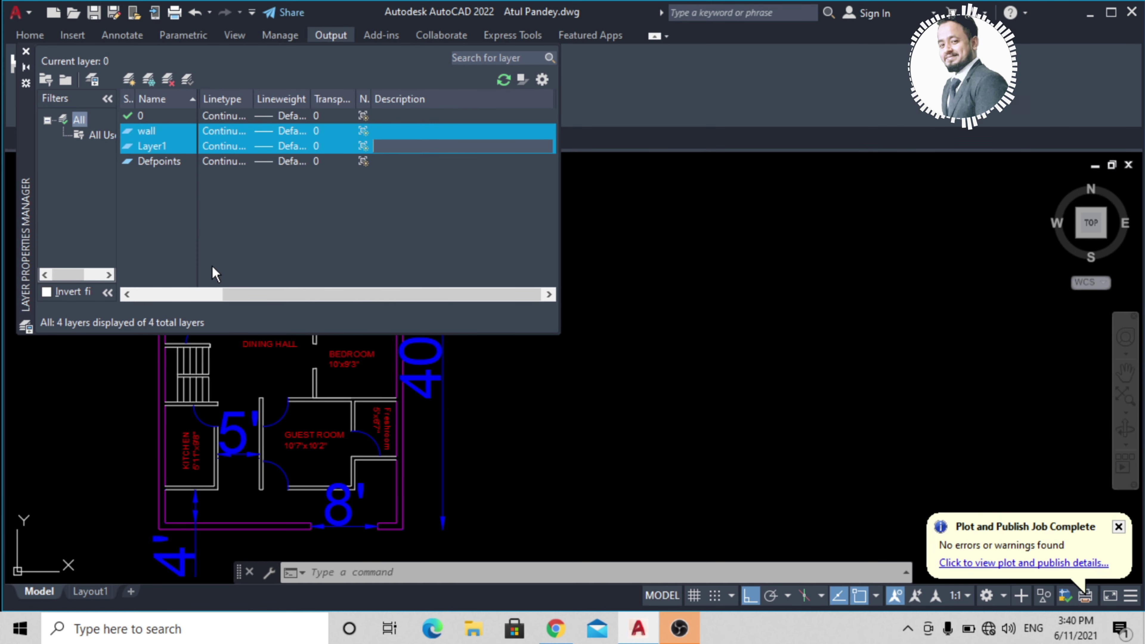
Step: Rename the newly added layer as "door"
click(141, 146)
right_click(139, 145)
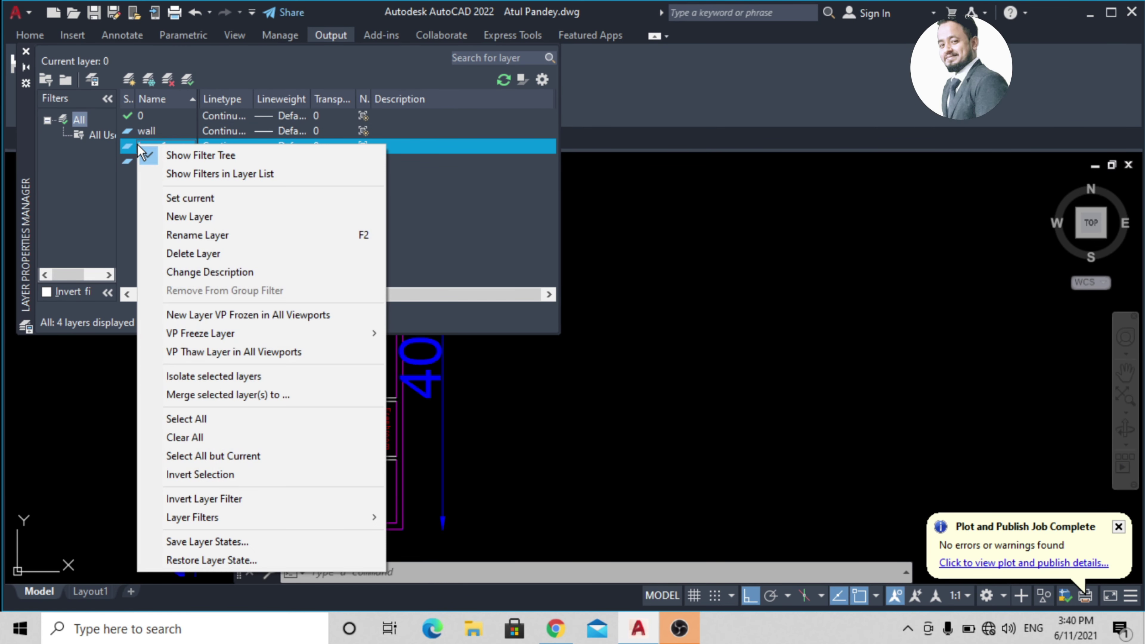
click(156, 234)
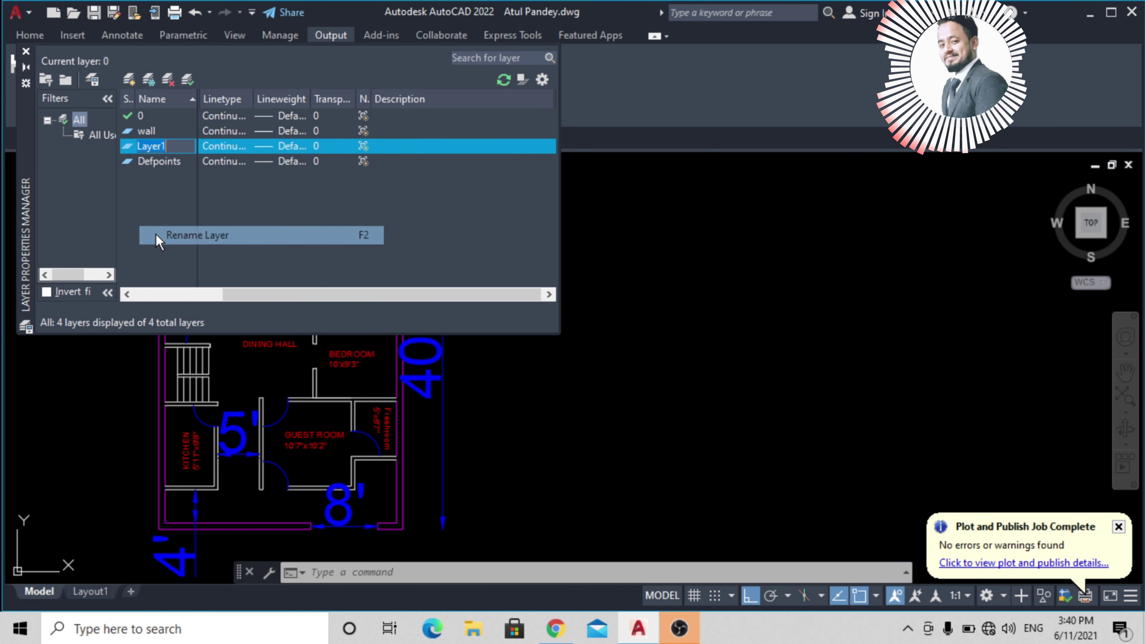
text(door)
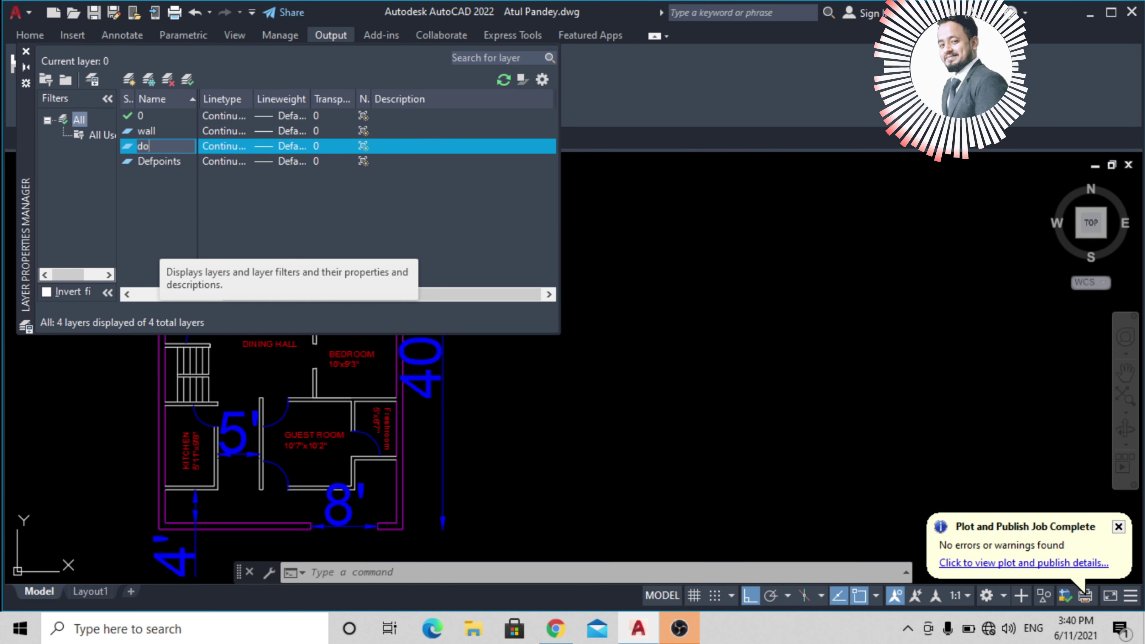
key(Return)
key(Return)
key(Return)
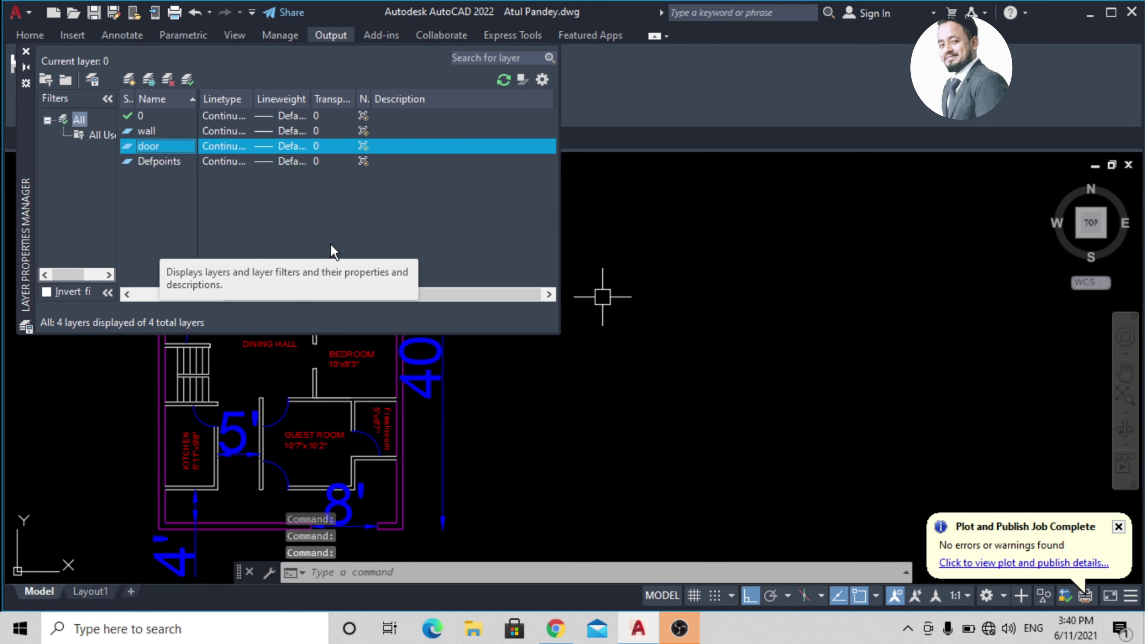
Step: Create a new layer named "window" in the layer properties manager
click(128, 84)
text(window)
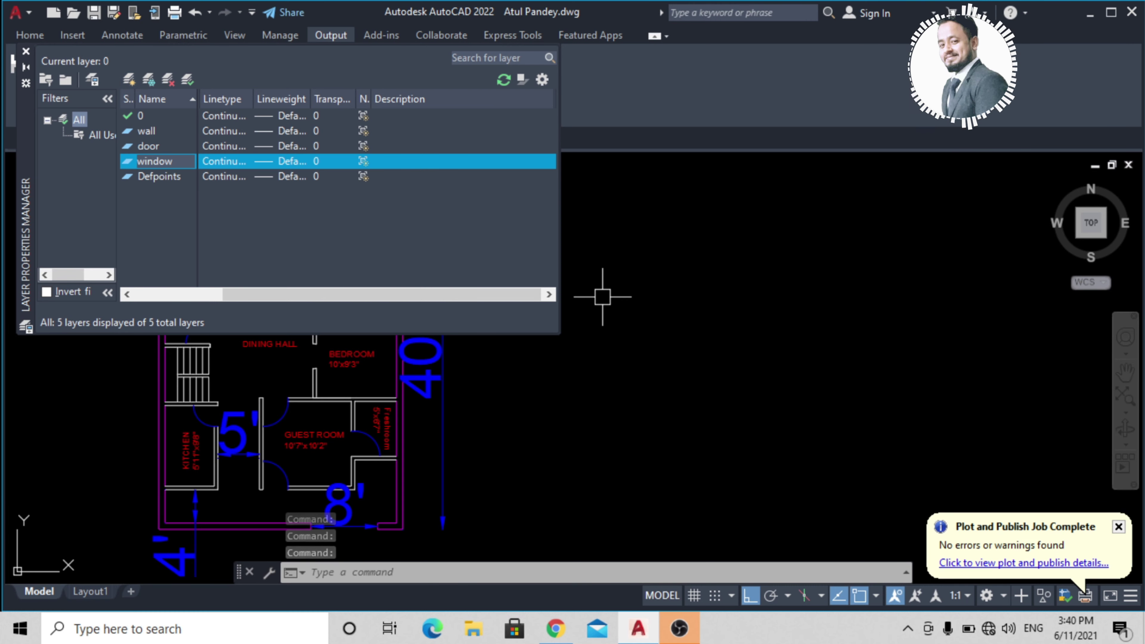
key(Return)
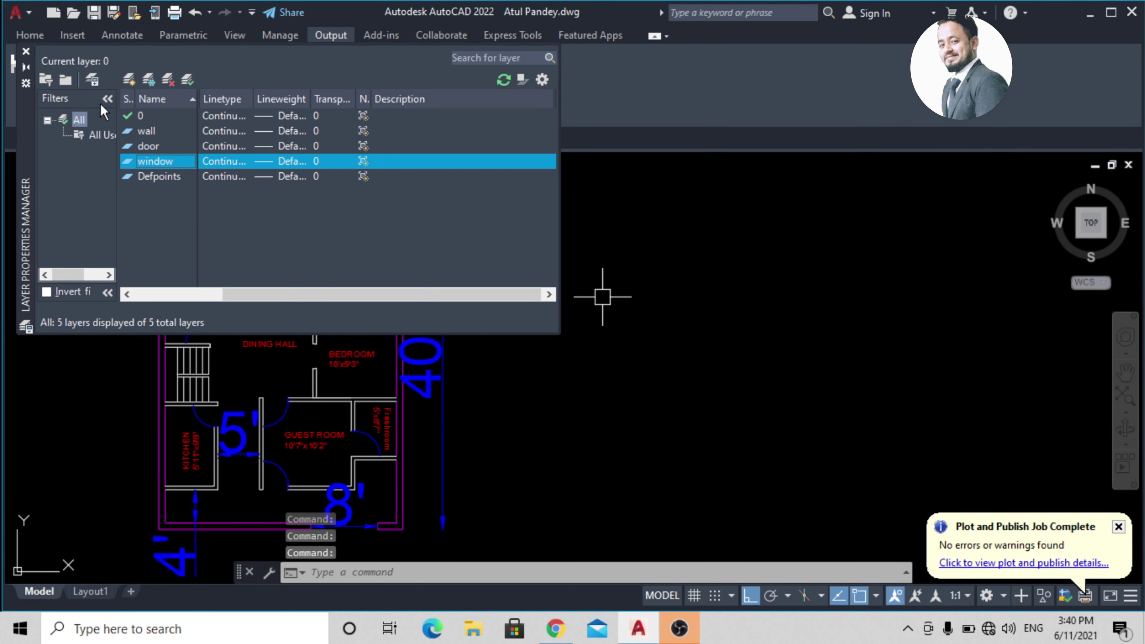
Step: Create a new layer named "boundary" in the layer properties manager
click(128, 80)
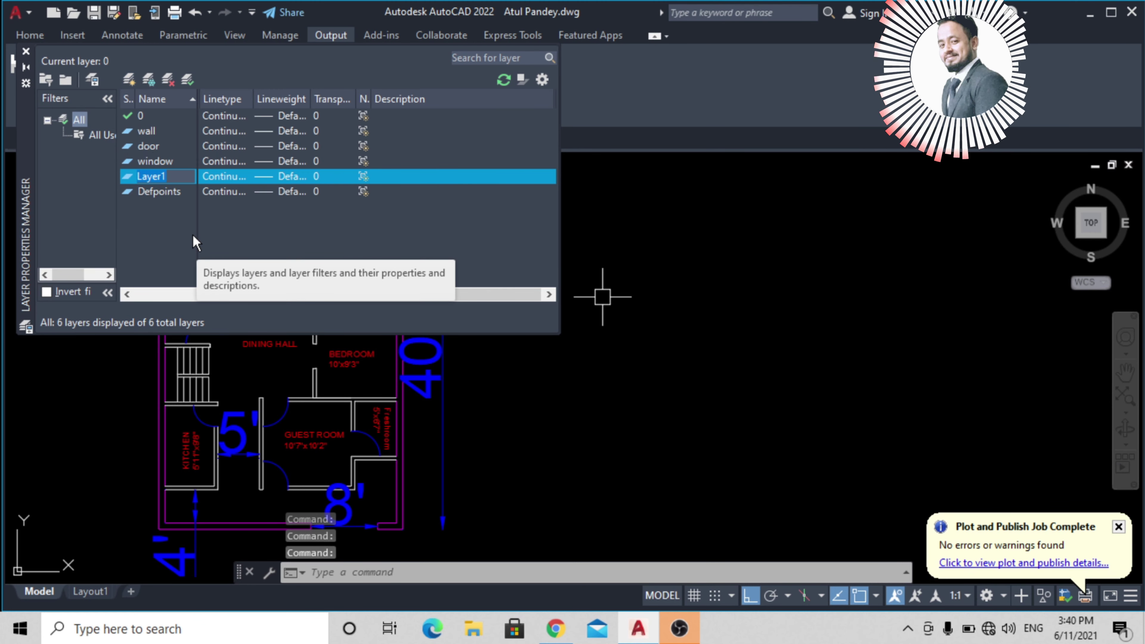
text(ex)
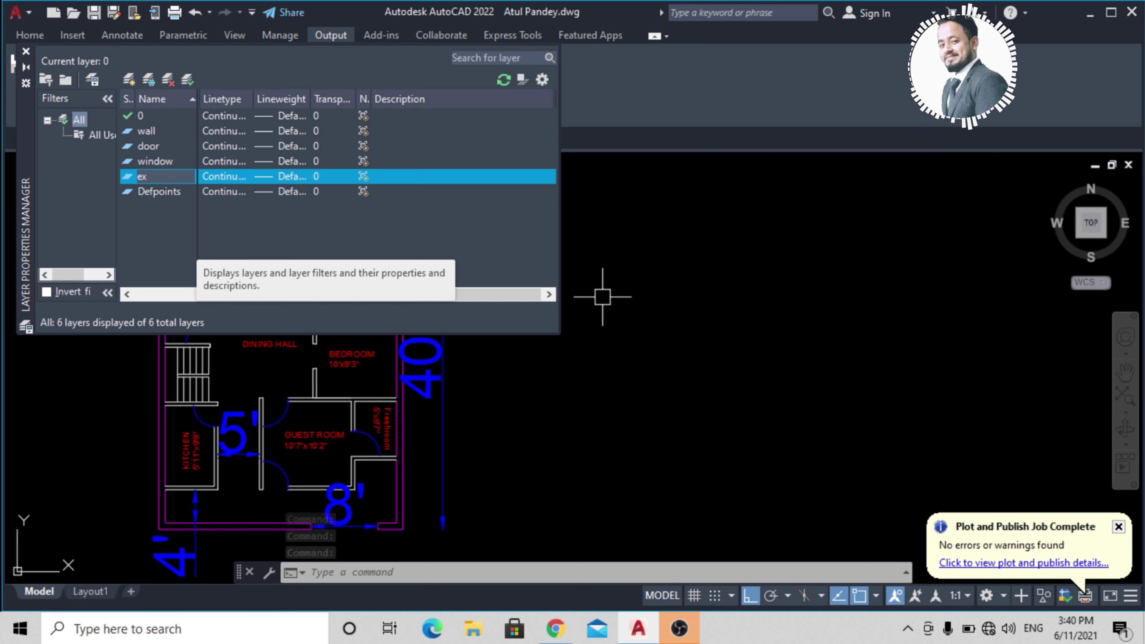
key(BackSpace)
key(BackSpace)
text(boun)
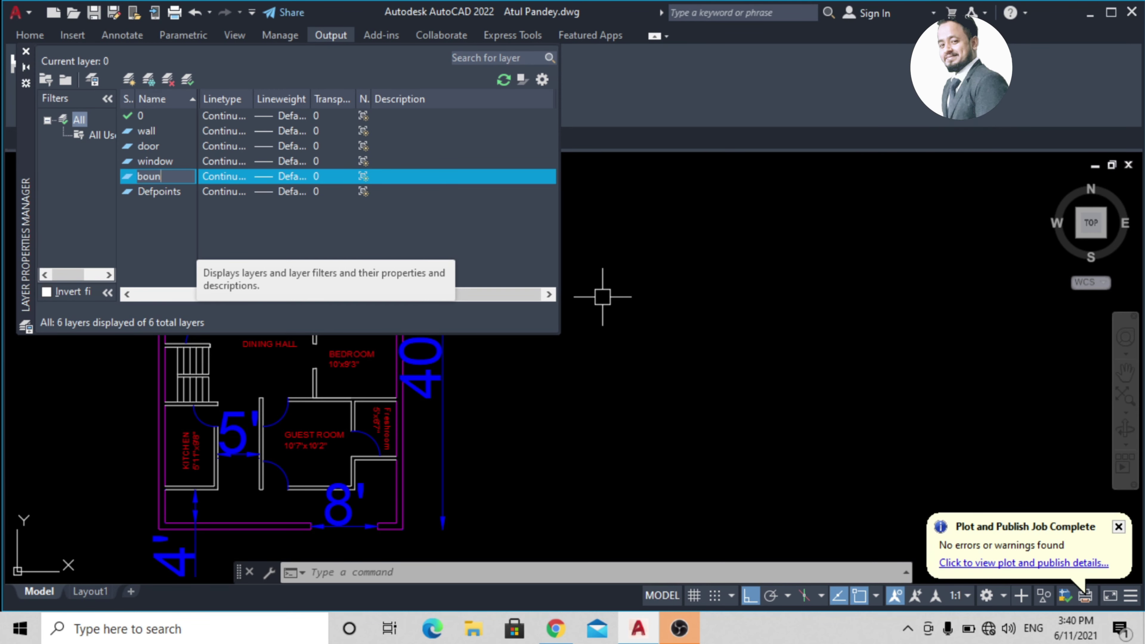
text(dary)
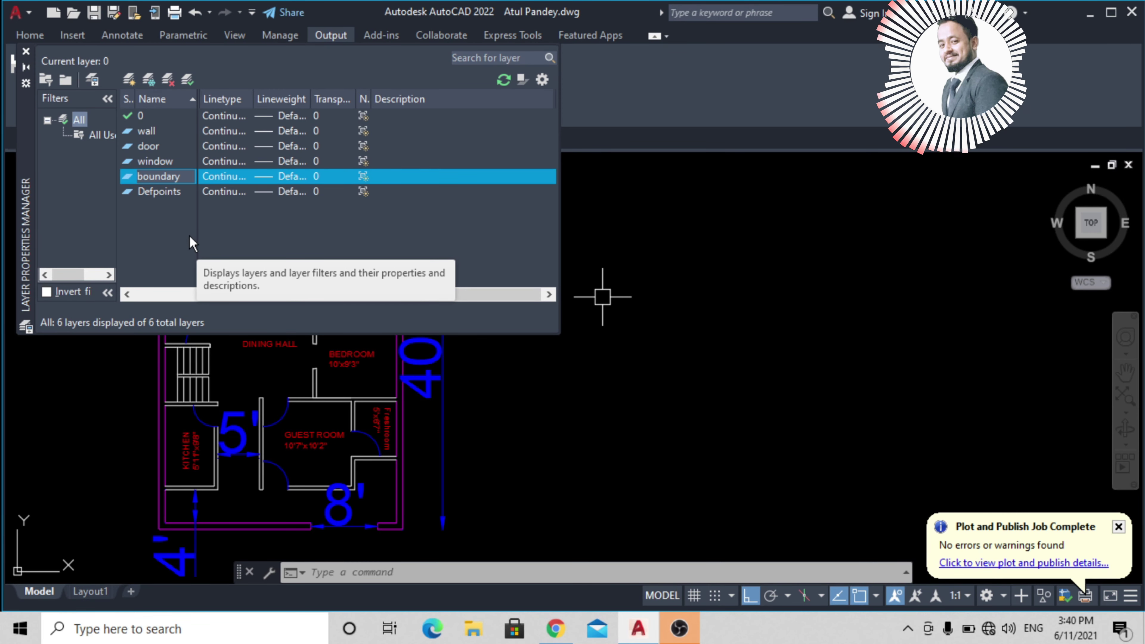
key(Return)
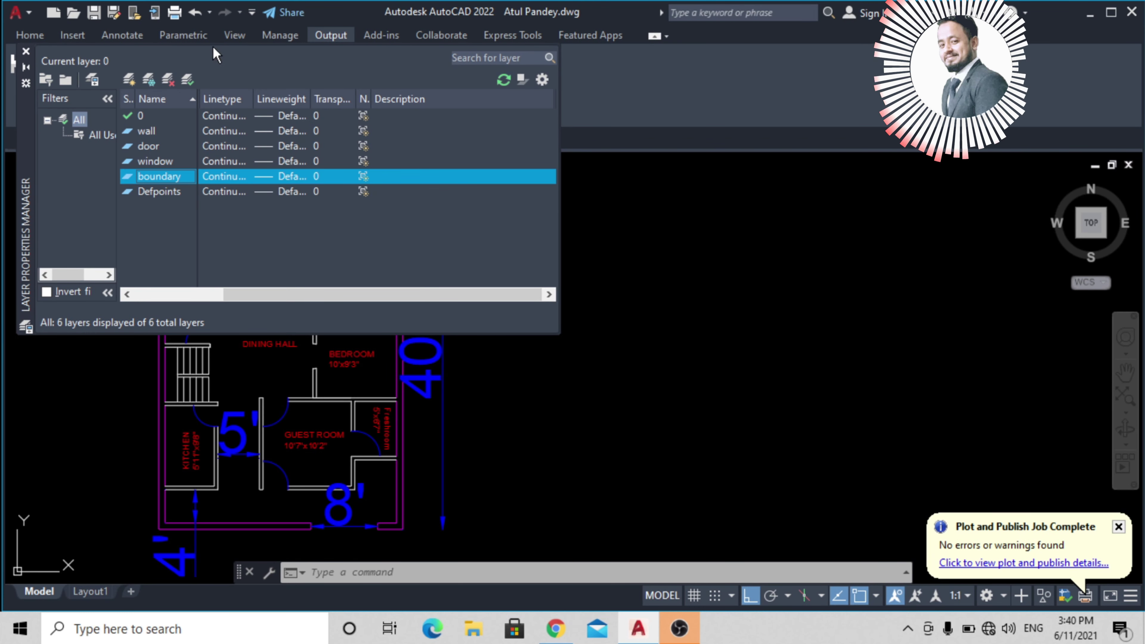
Step: Shorten the layer properties manager from its upper edge and widen its Lineweight, Transparency and New VP Freeze columns
drag(213, 46, 387, 82)
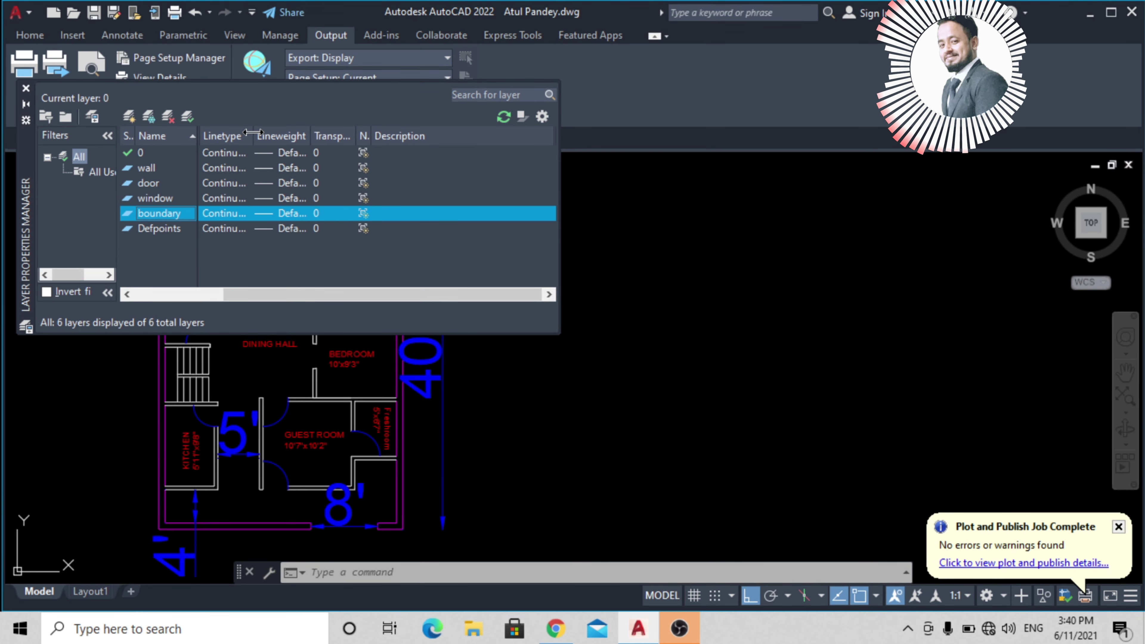
drag(253, 134, 528, 131)
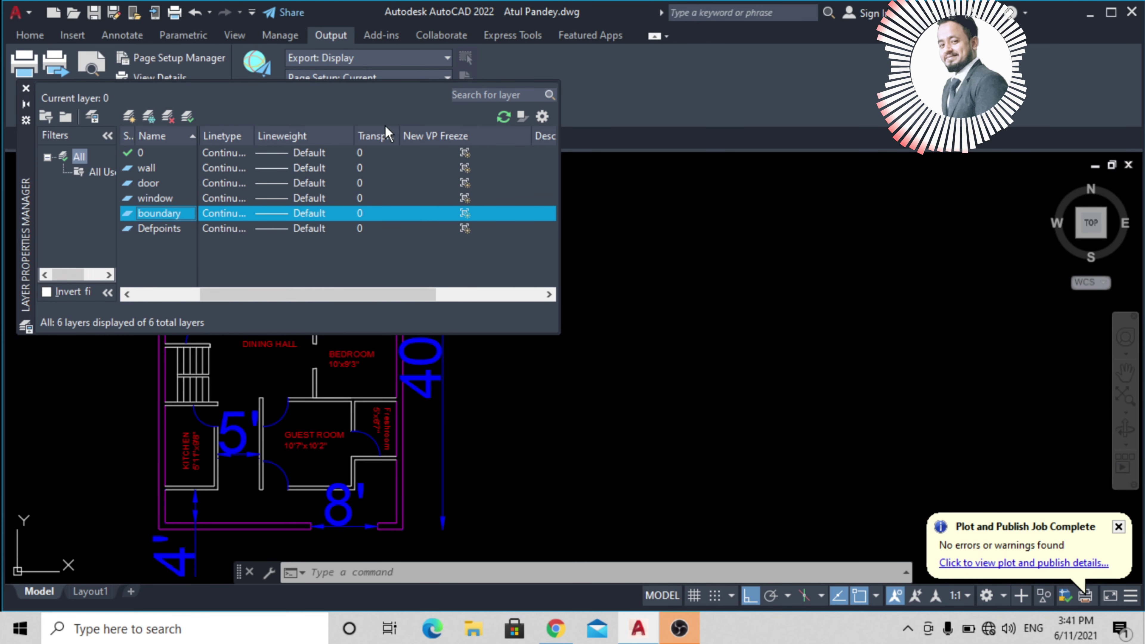
drag(399, 131, 429, 131)
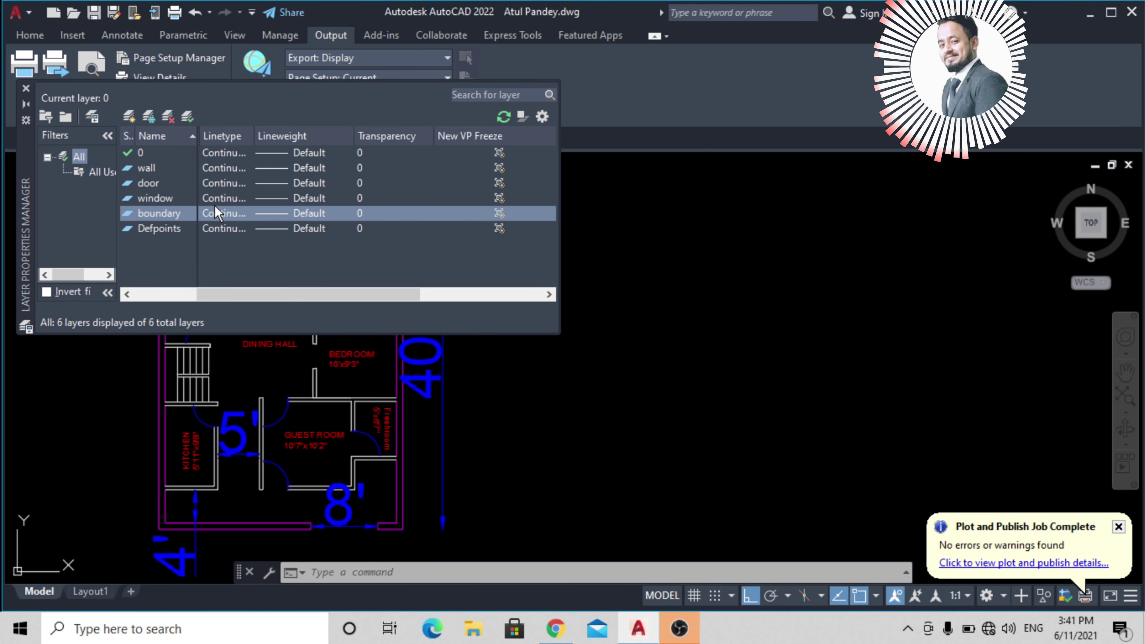
Step: Examine the loaded linetypes for layer 0 and the ones available to load from acadiso.lin, and dismiss both dialogs
click(234, 154)
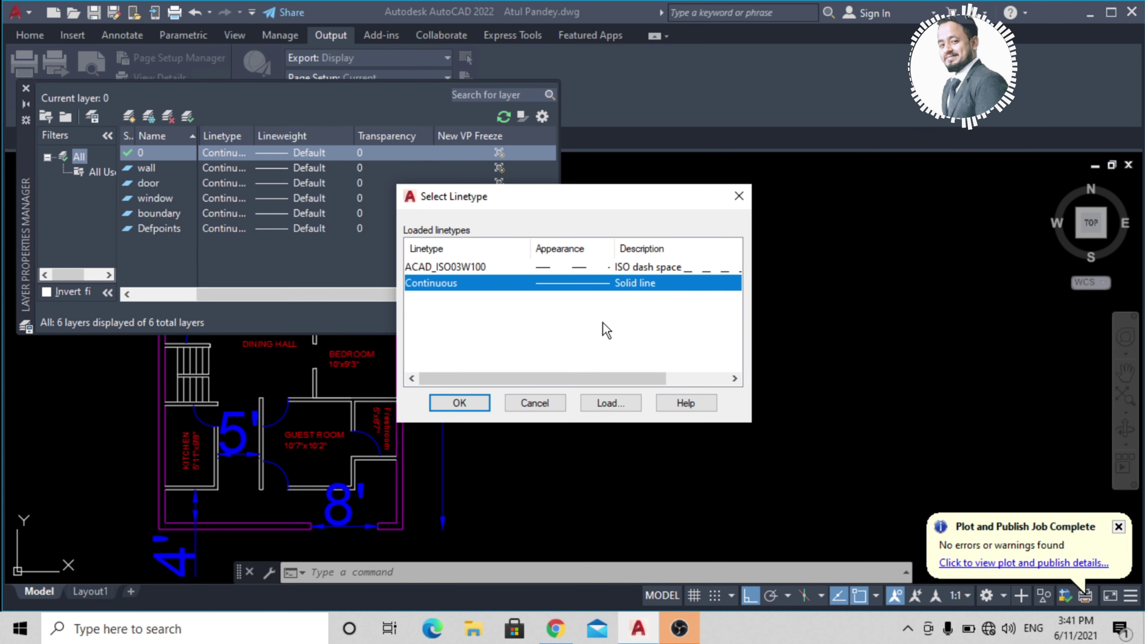
click(622, 408)
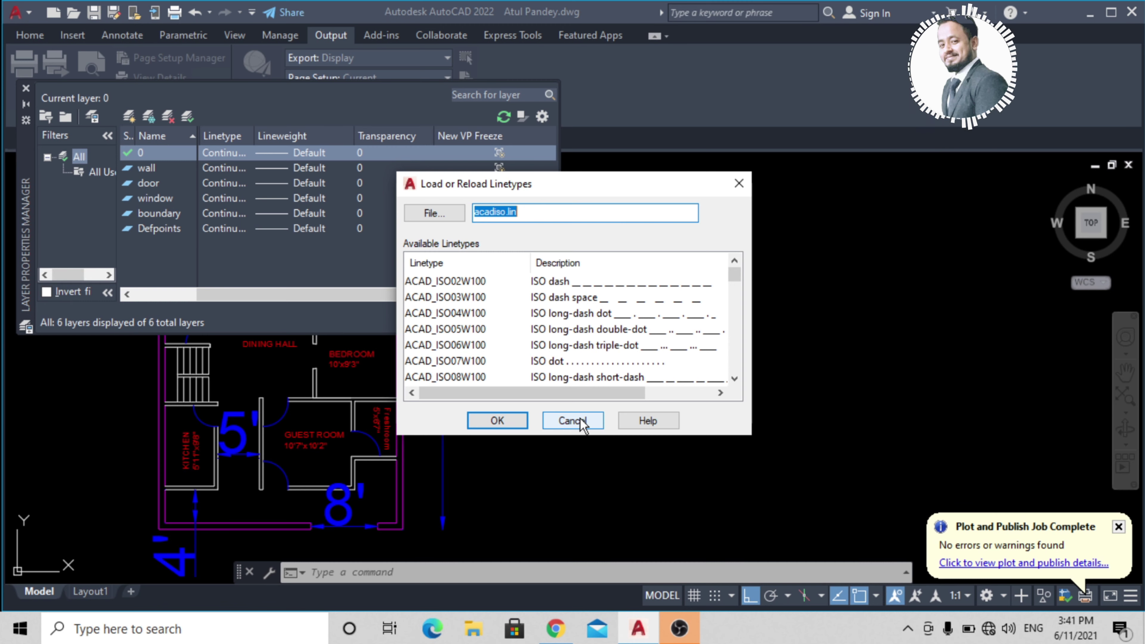
click(573, 420)
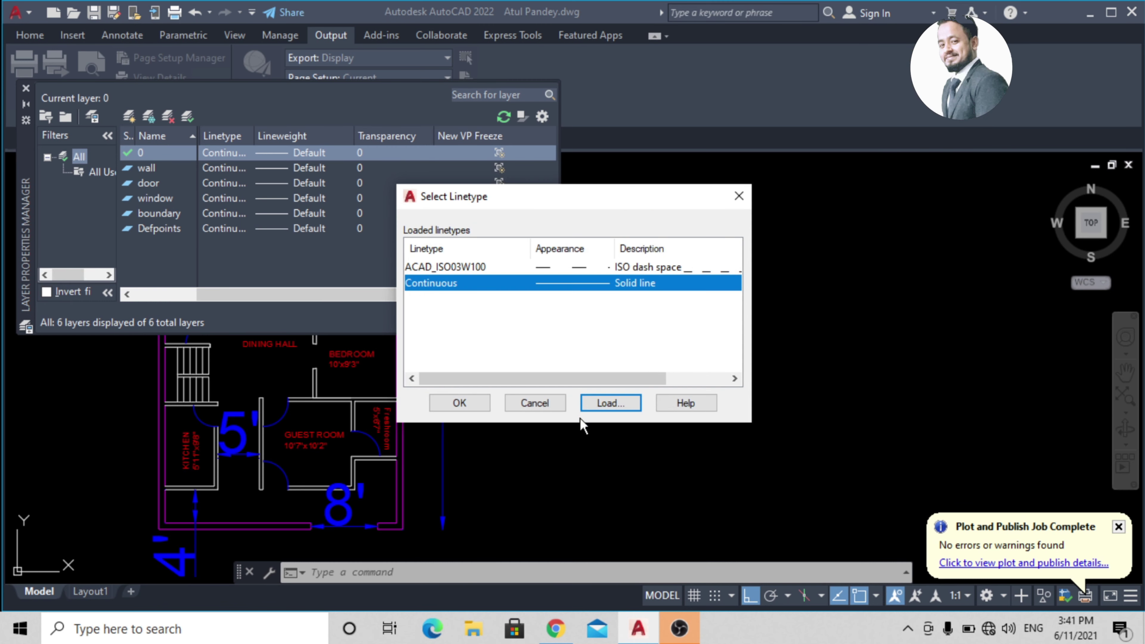
click(738, 195)
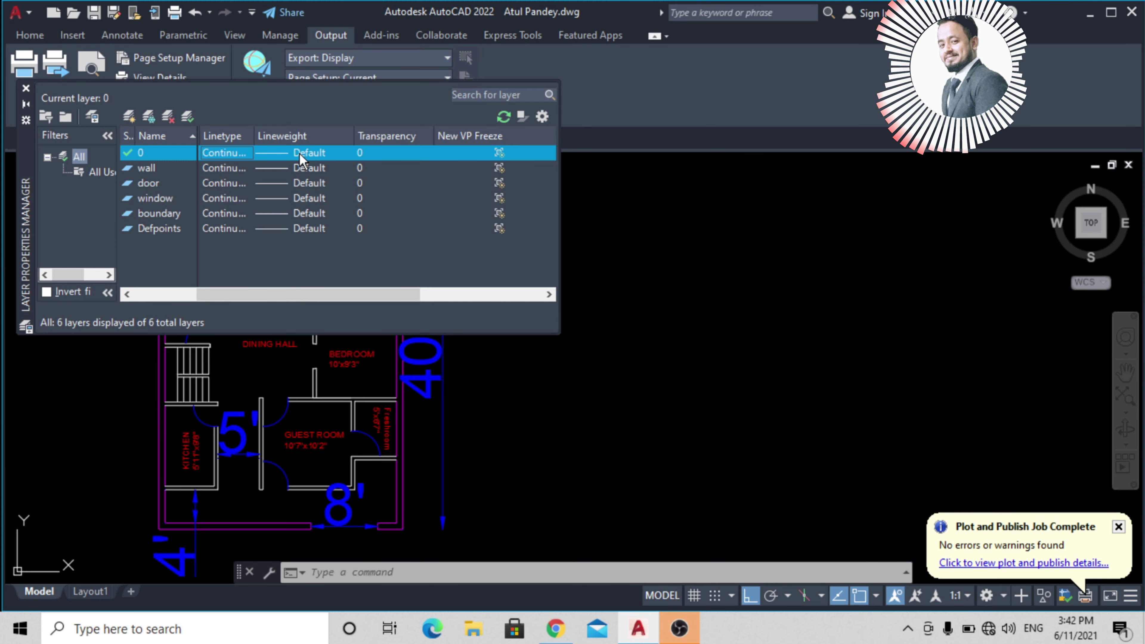
Step: Look through the list of lineweights offered for the wall layer and cancel the dialog
click(280, 170)
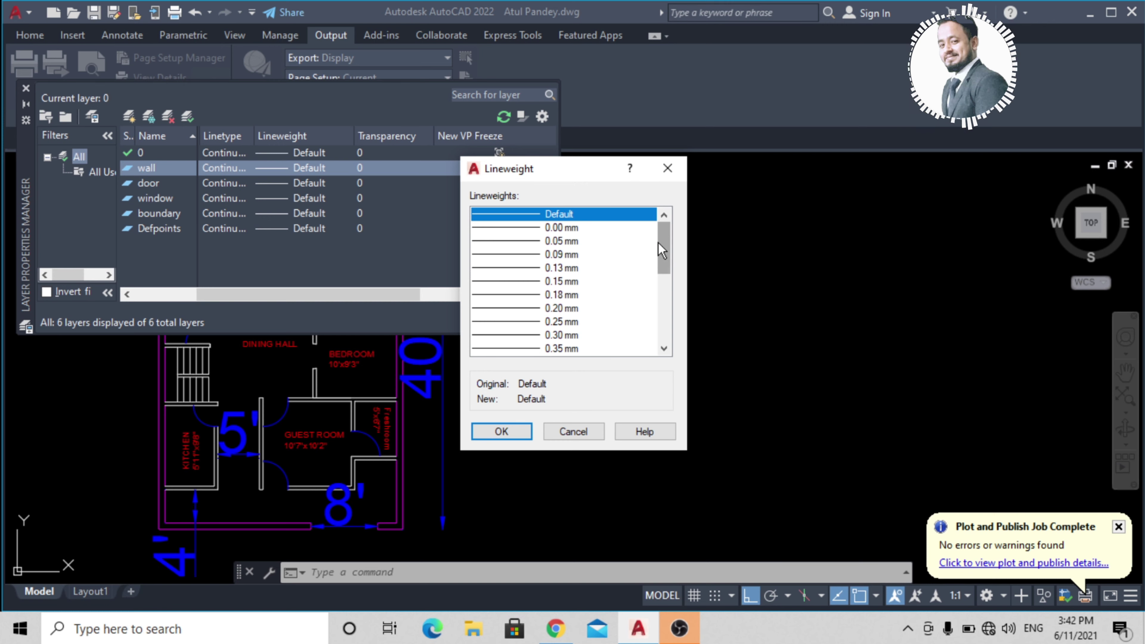
drag(661, 250, 663, 318)
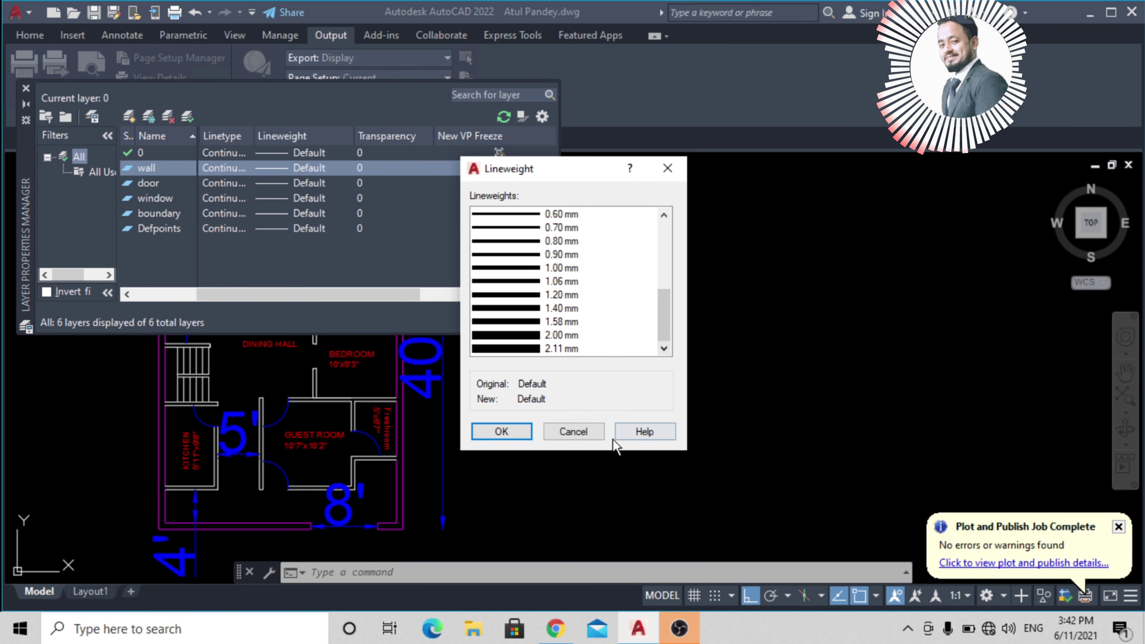
click(572, 433)
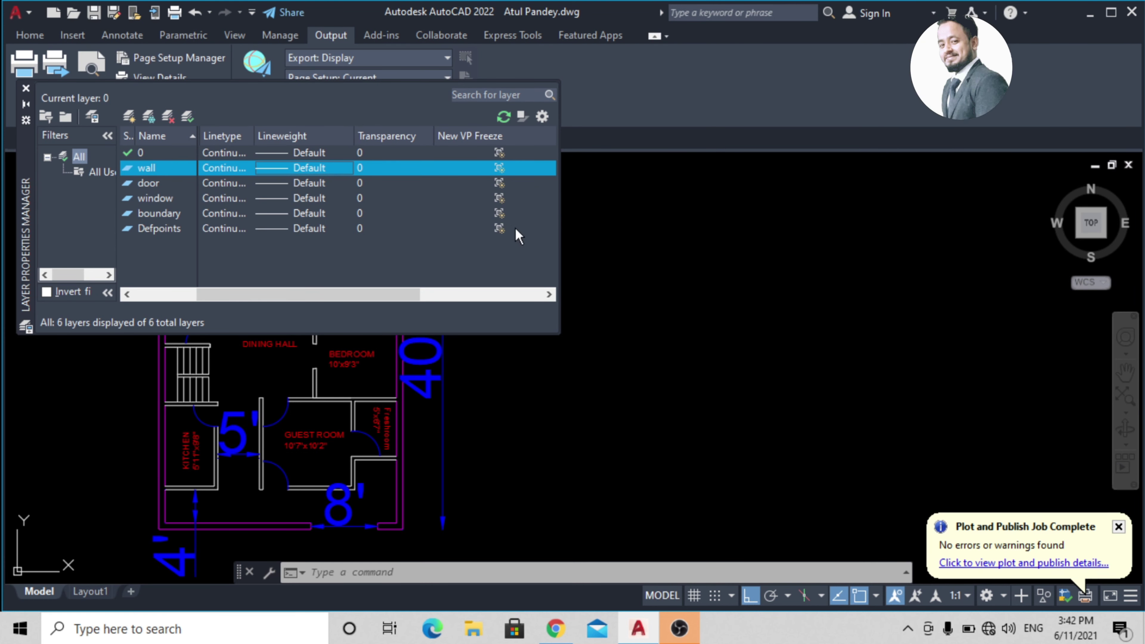
Step: Close and reopen the layer properties manager, and review the layers' linetype, lineweight and transparency columns
click(27, 88)
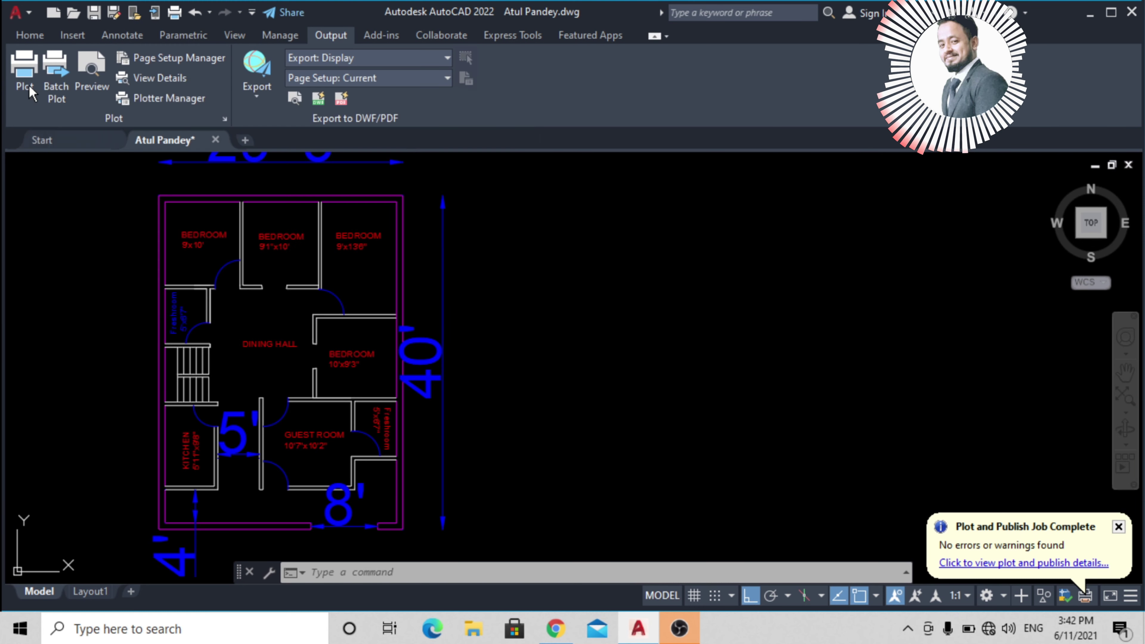
click(29, 35)
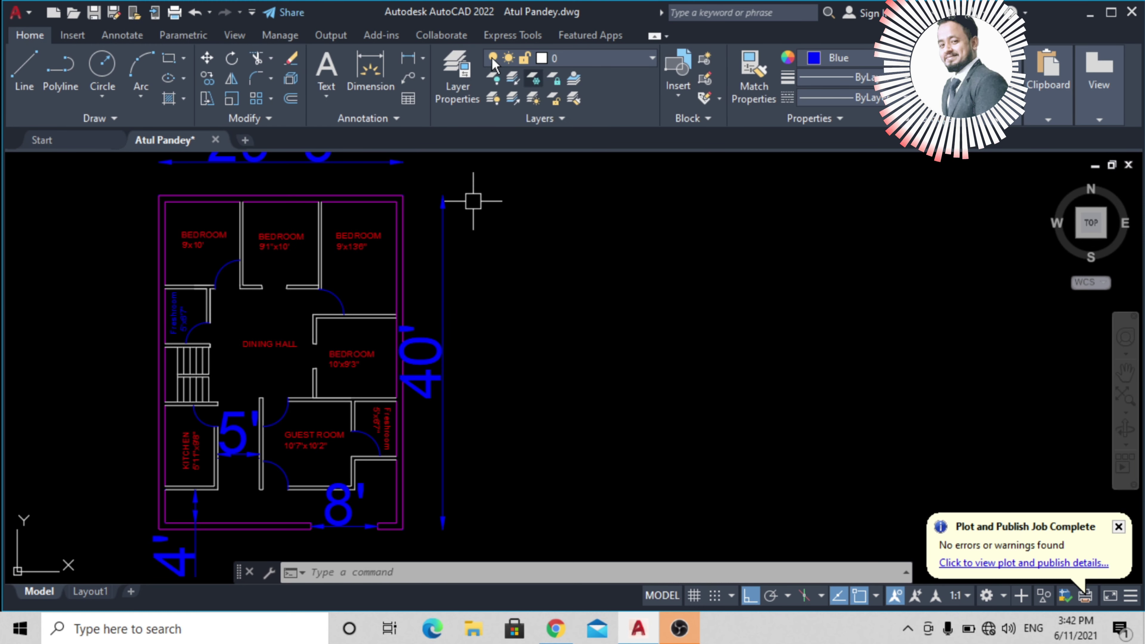
click(457, 81)
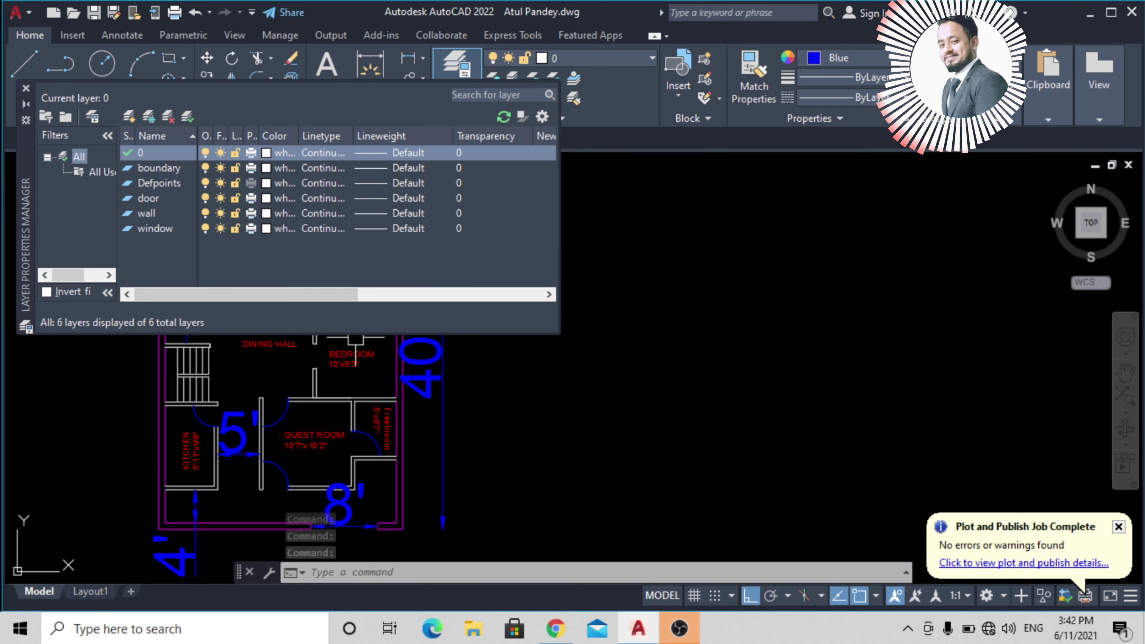
drag(237, 300, 139, 303)
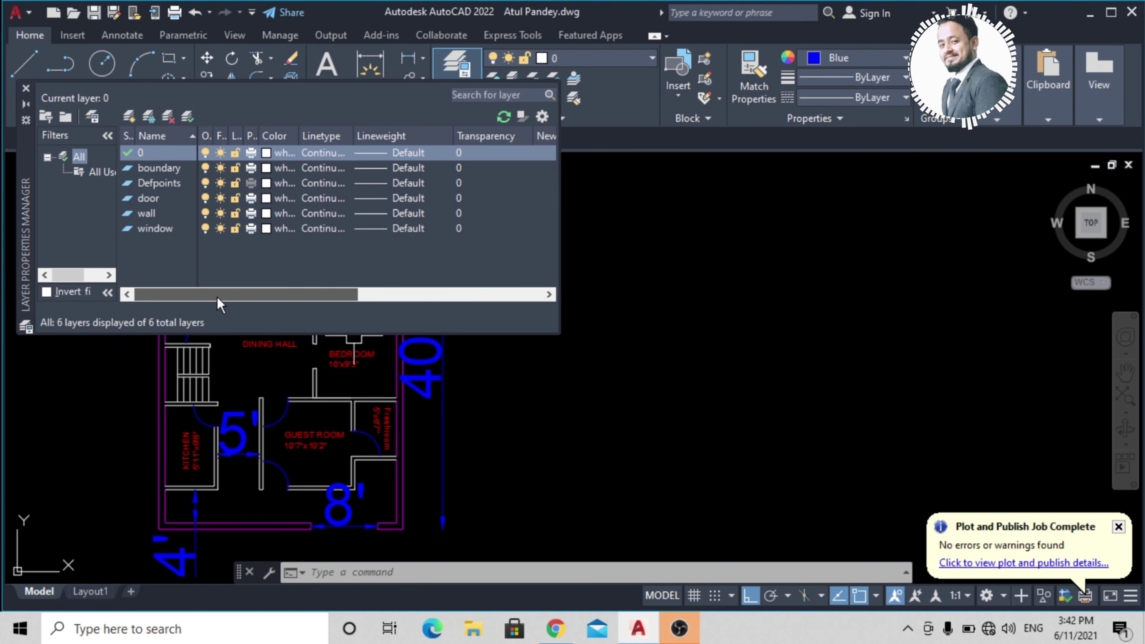
drag(219, 304, 299, 292)
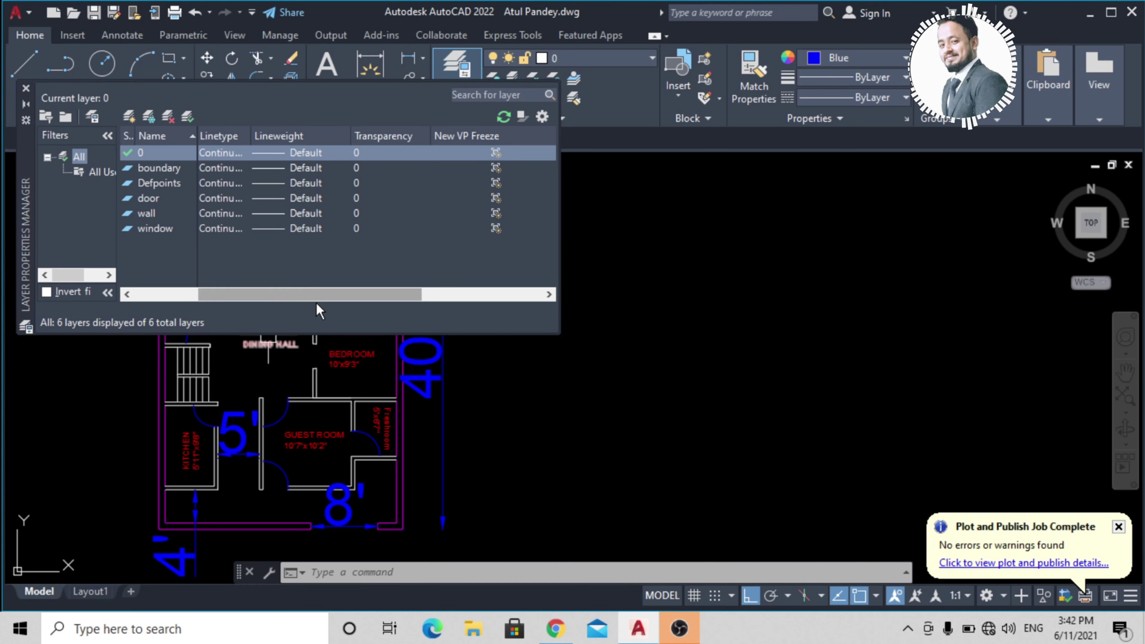
Step: Set the boundary layer's colour to index 248 in the layer properties manager
drag(315, 298, 185, 304)
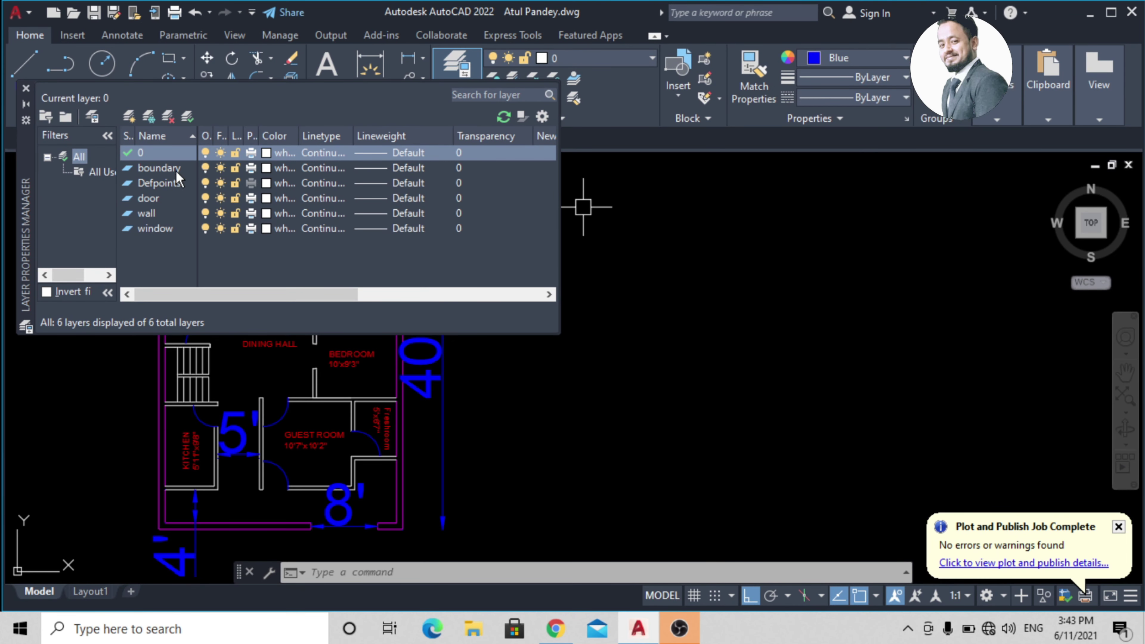
click(162, 167)
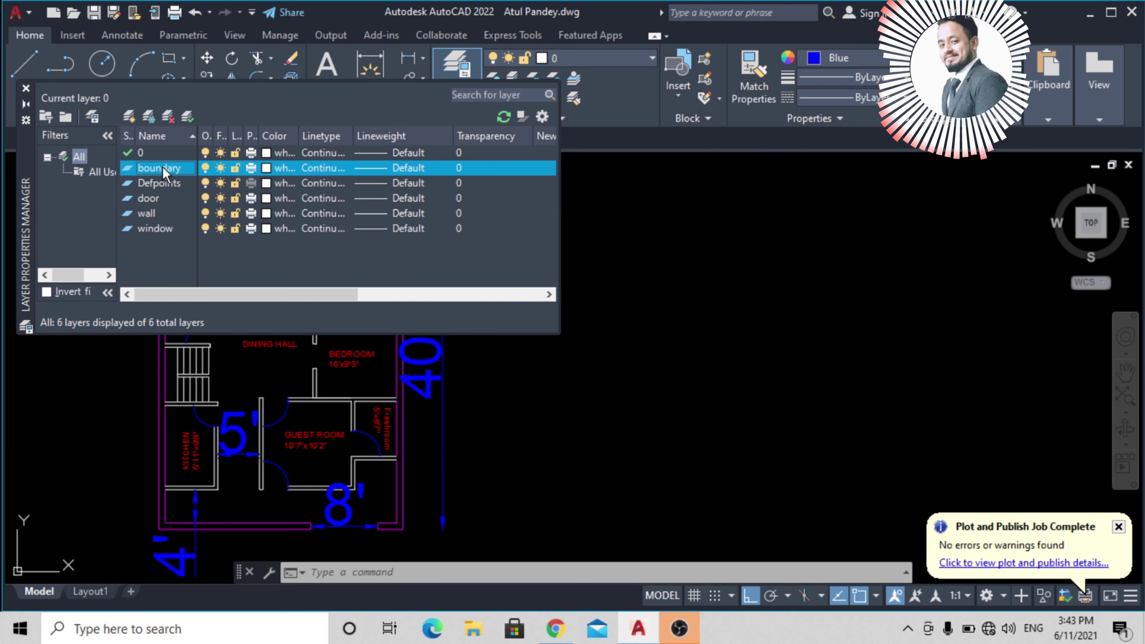
click(266, 168)
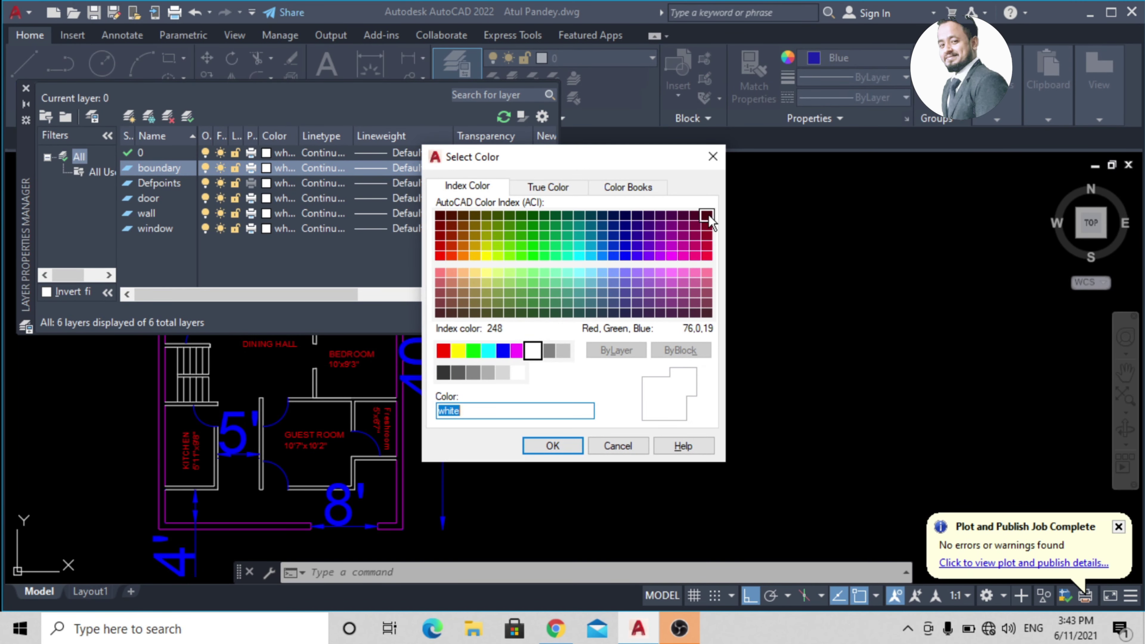
click(706, 216)
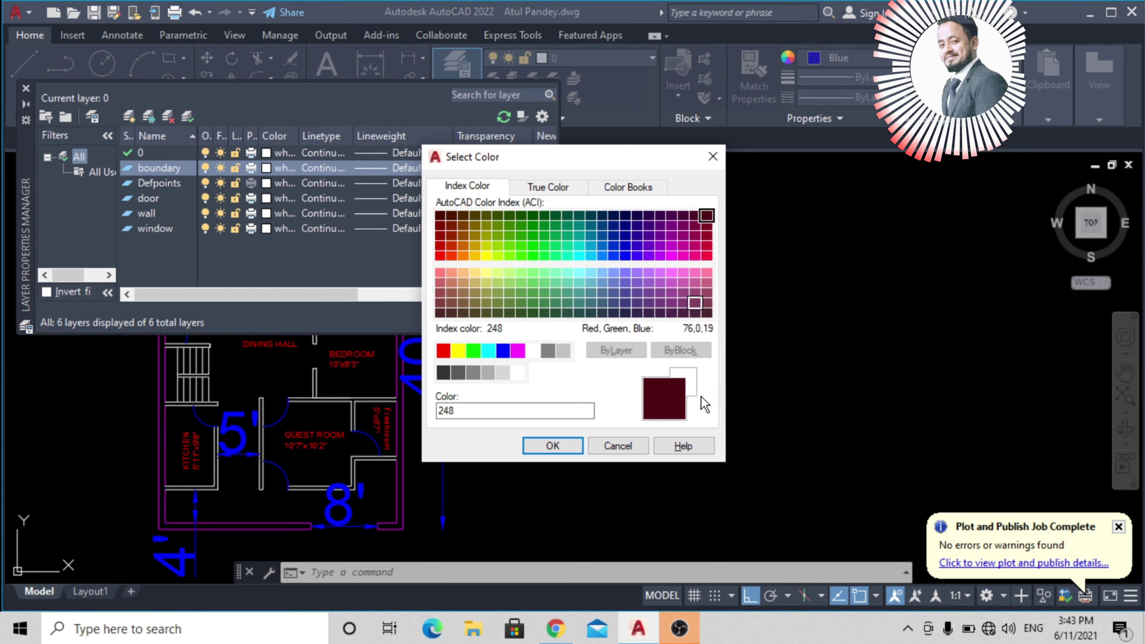
click(552, 445)
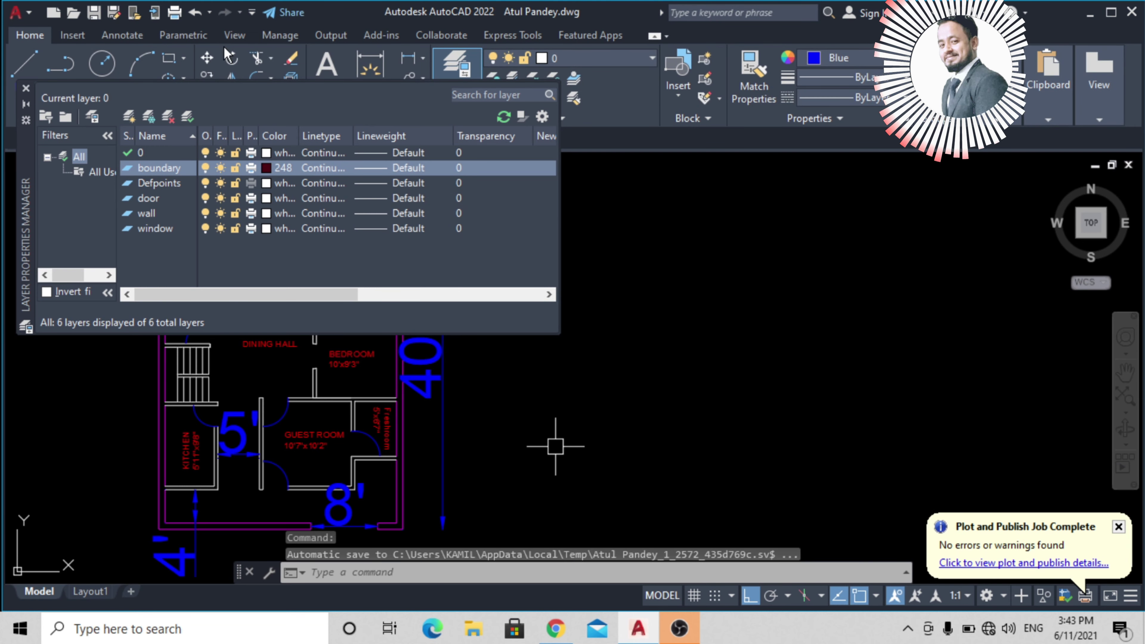
Step: Set the door layer's colour to index 98 and the wall layer's colour to index 241
click(265, 197)
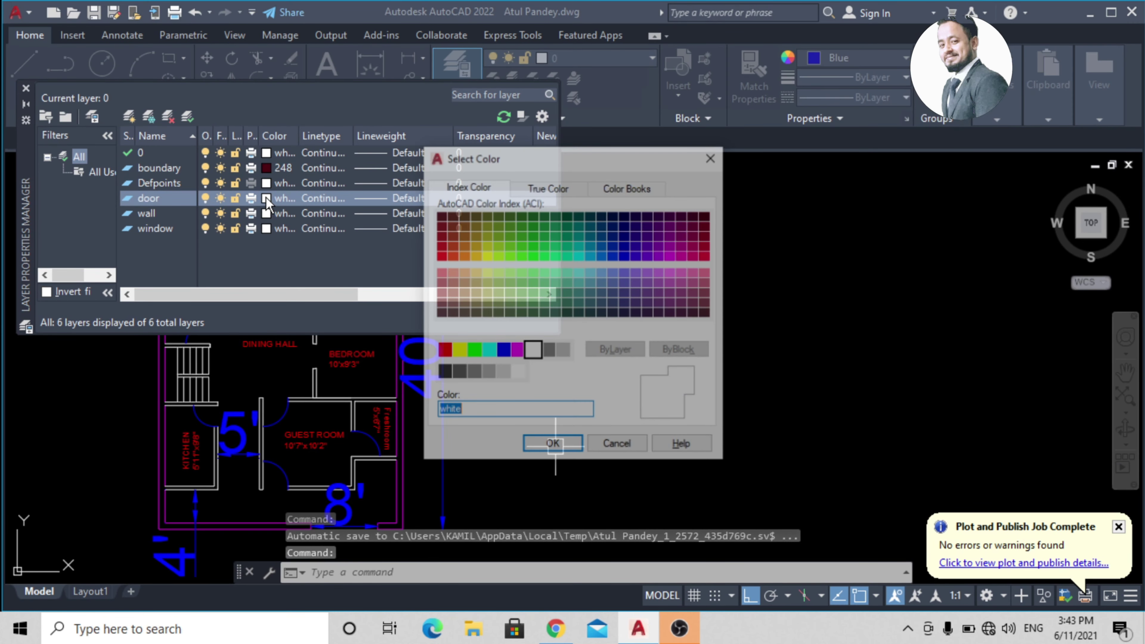
click(532, 215)
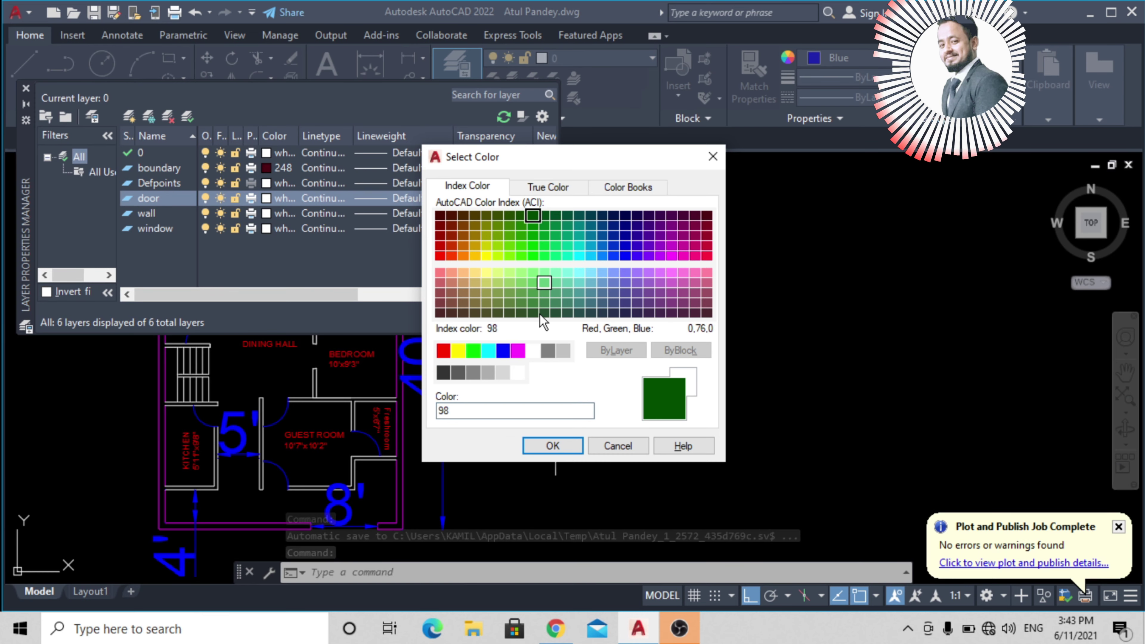
click(542, 445)
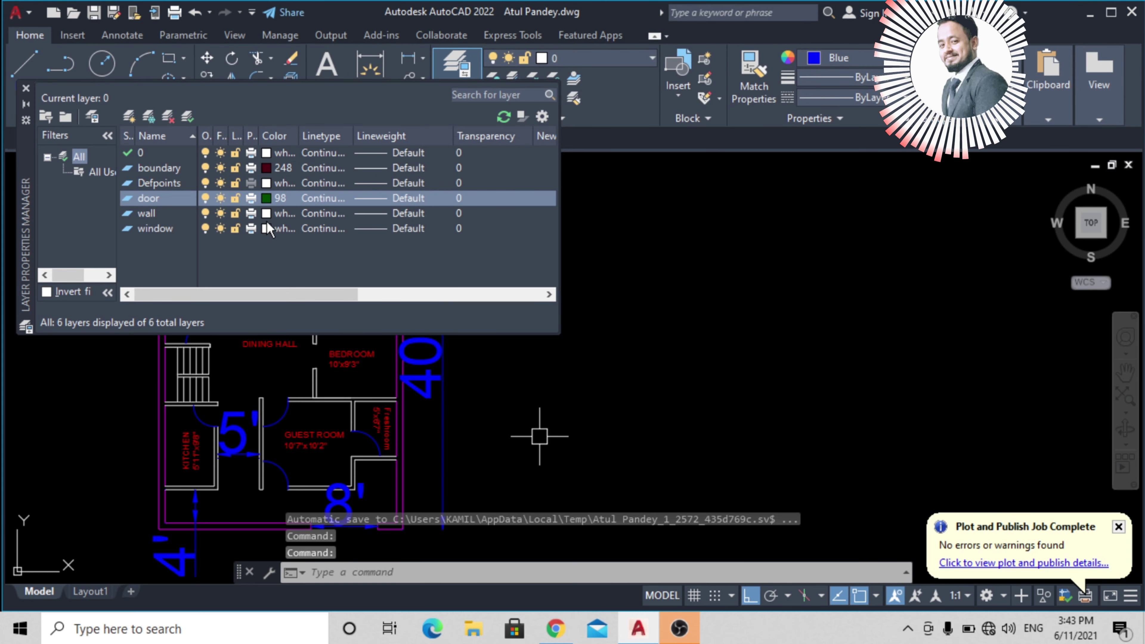
click(266, 213)
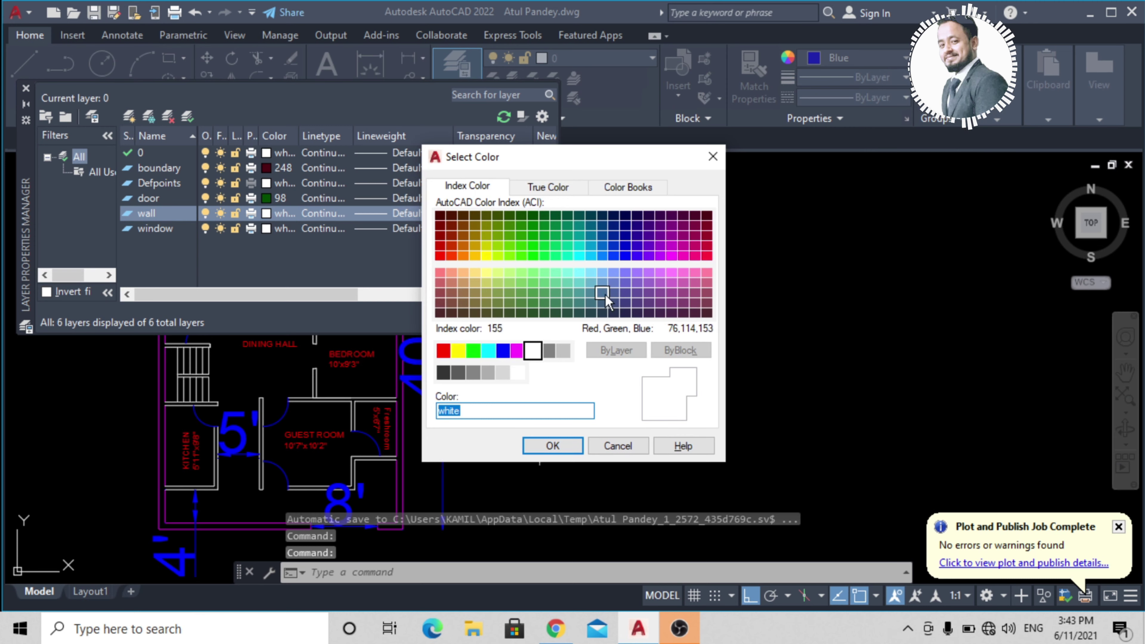
click(706, 272)
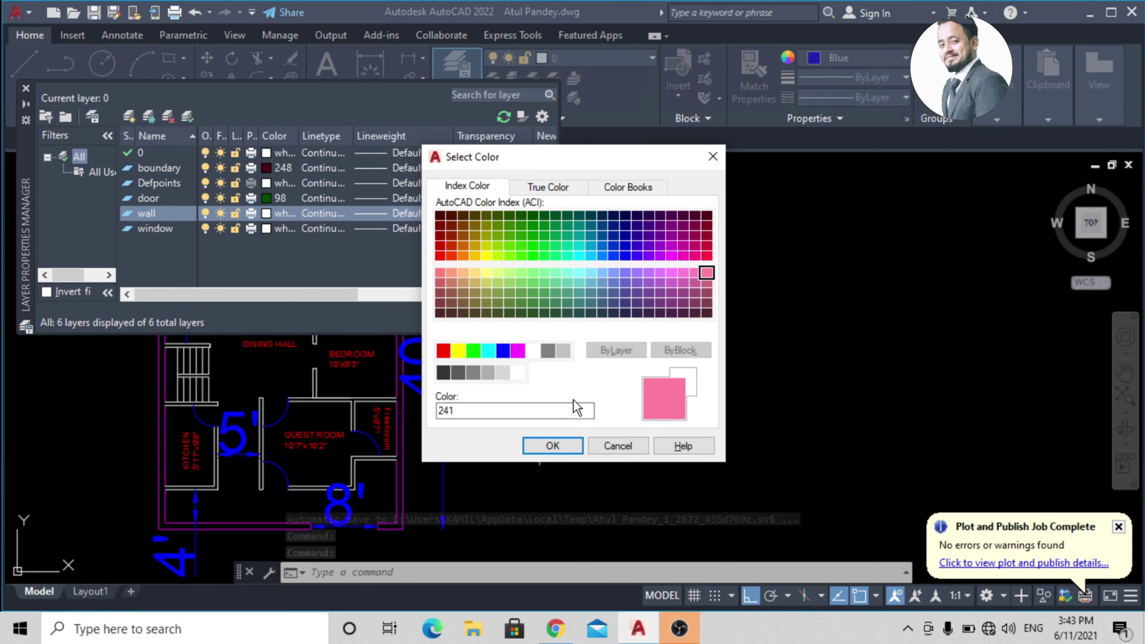
click(552, 445)
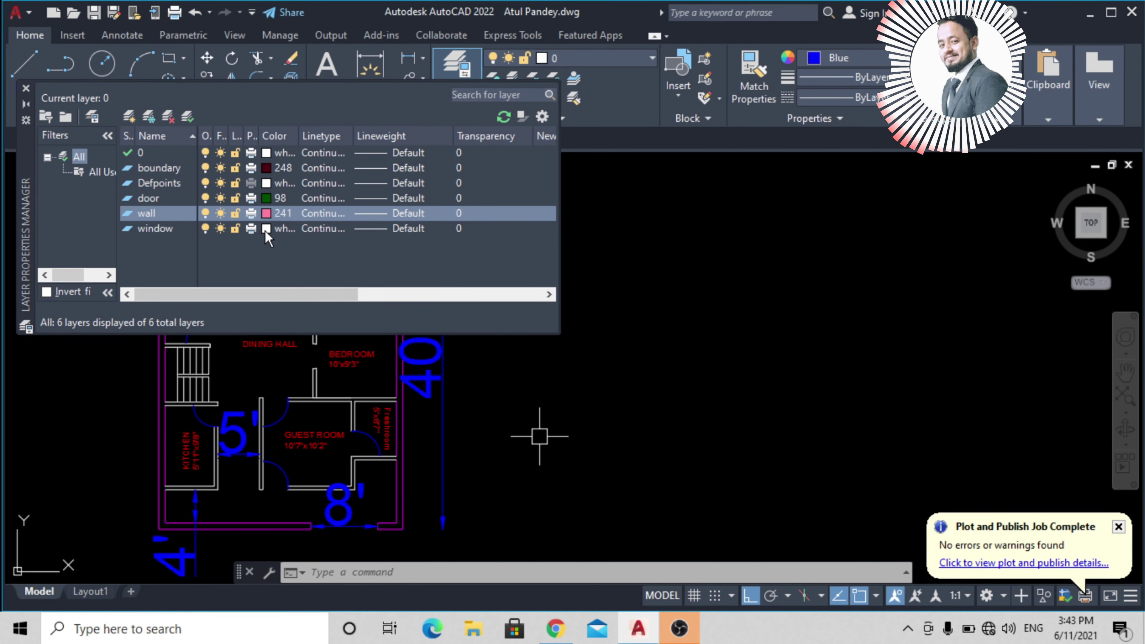
Step: Set the window layer's colour to yellow and close the layer properties manager
click(279, 228)
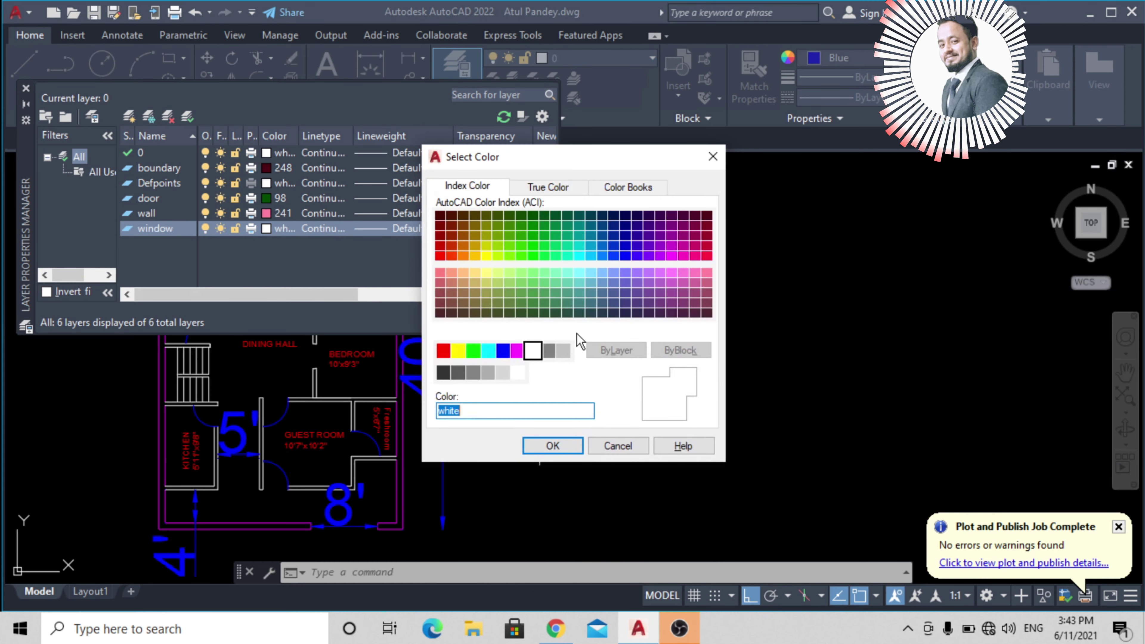
click(457, 350)
click(552, 445)
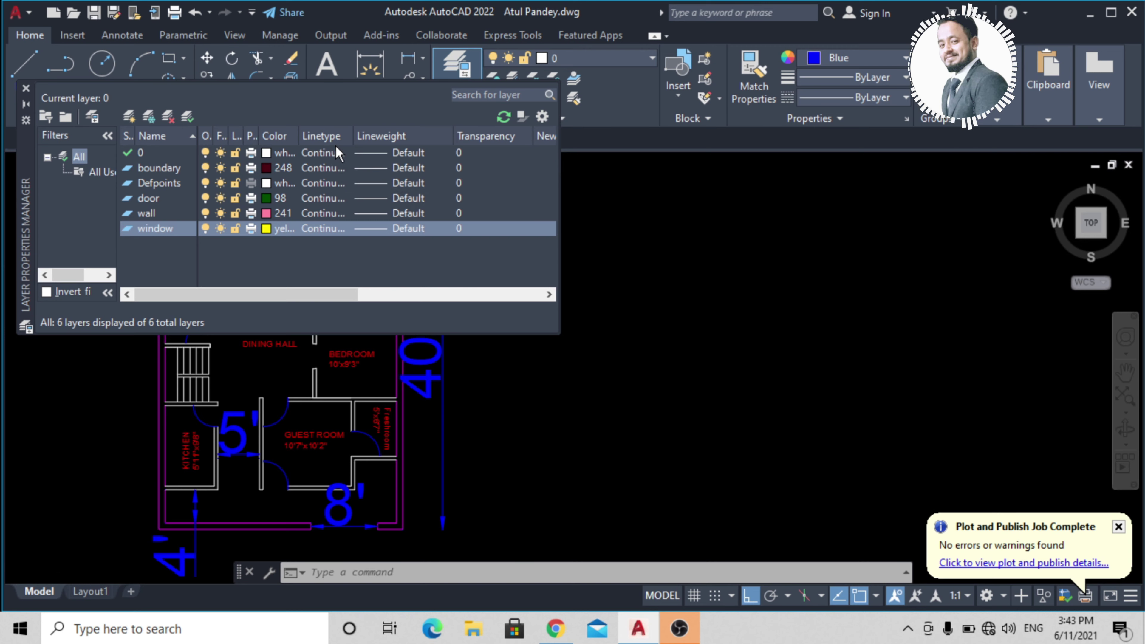
scroll(332, 145, down, 2)
scroll(348, 204, up, 2)
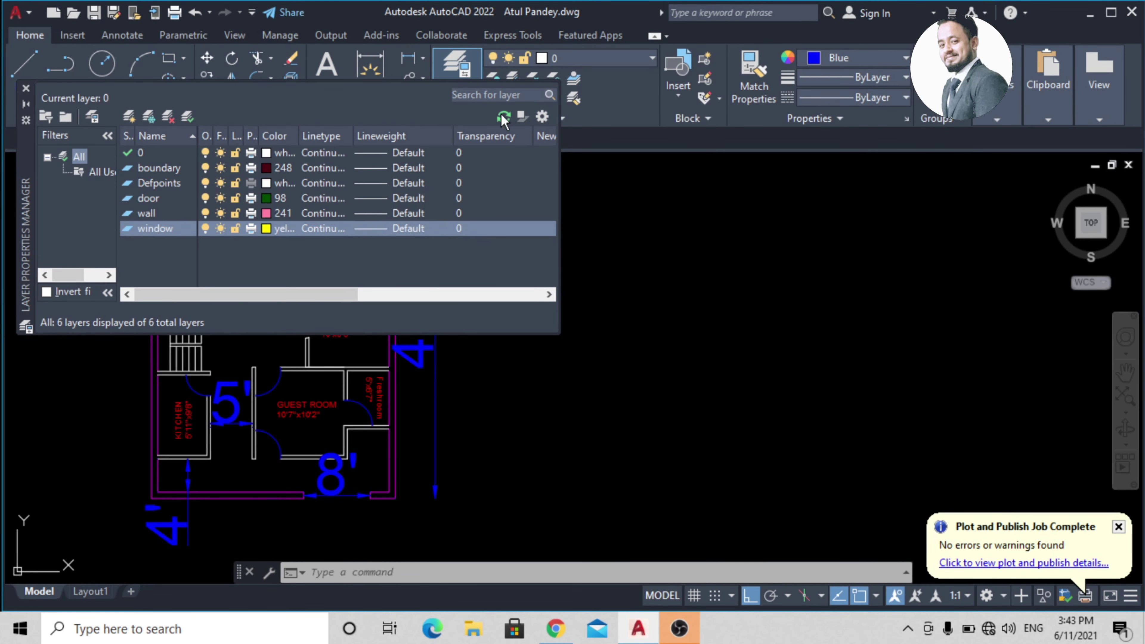
click(25, 88)
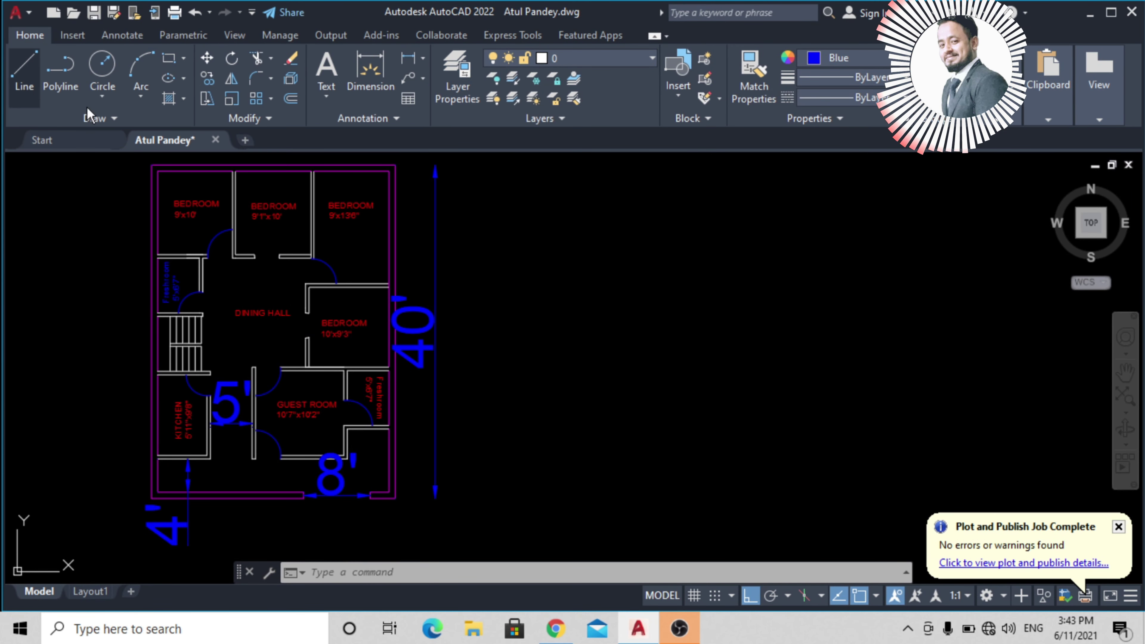
Step: Look over the drawing's layers and make boundary the current layer
click(615, 55)
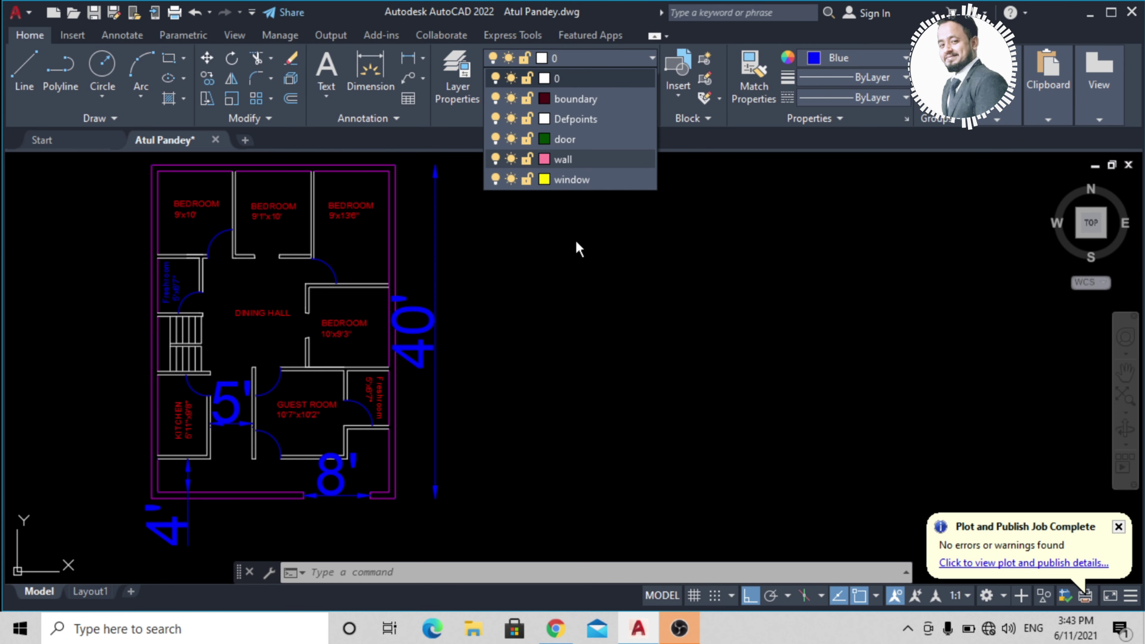
click(580, 216)
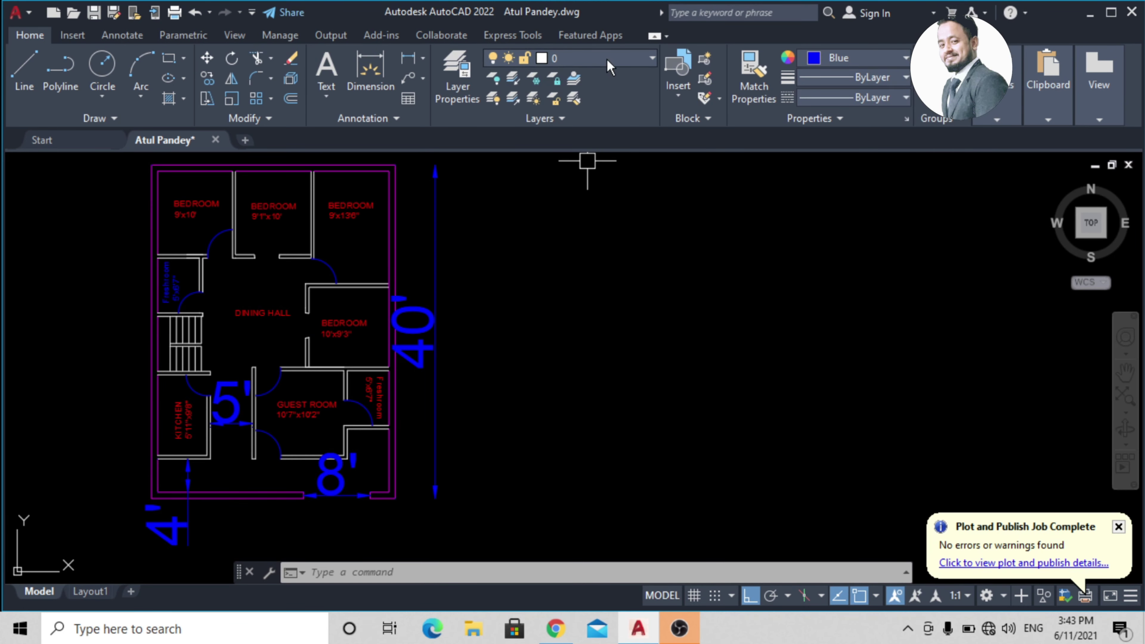
click(609, 65)
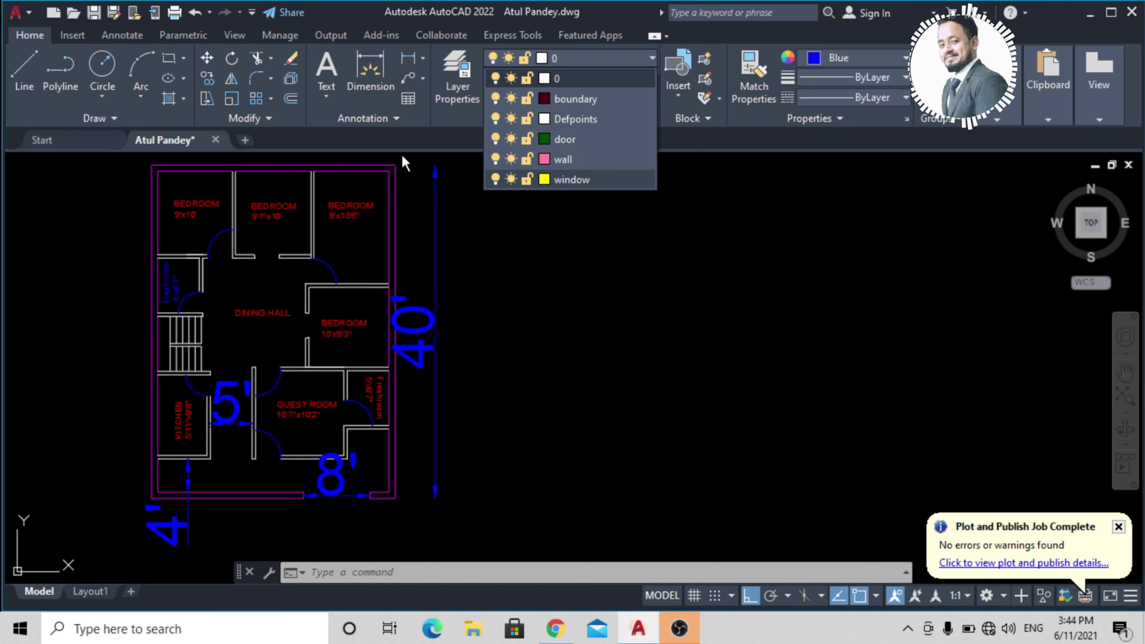
click(574, 100)
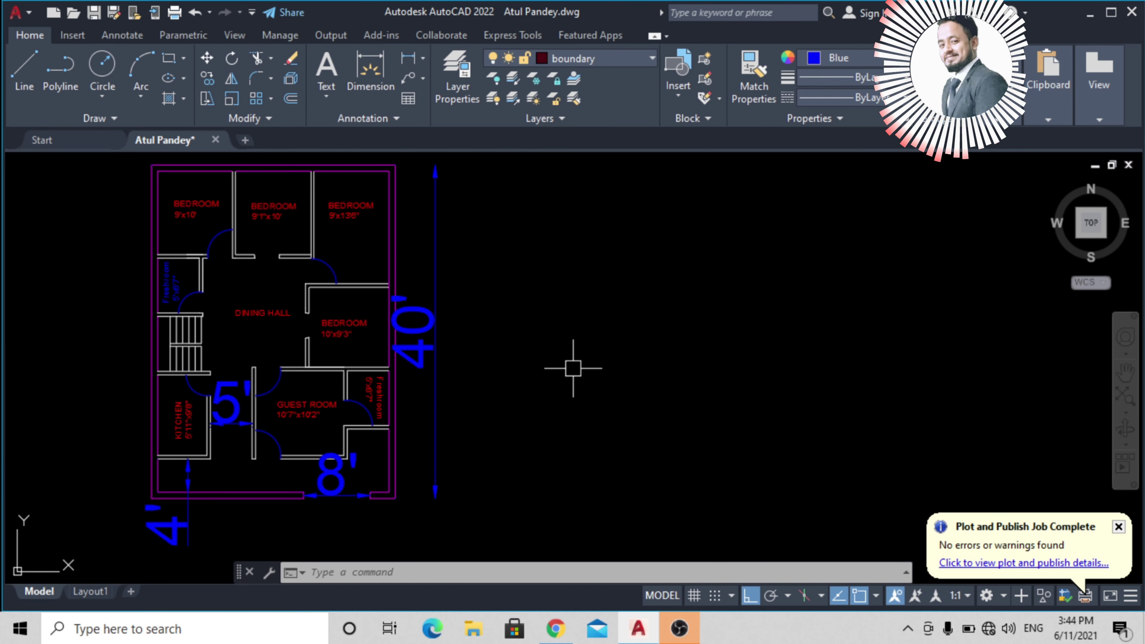
text(l)
key(Return)
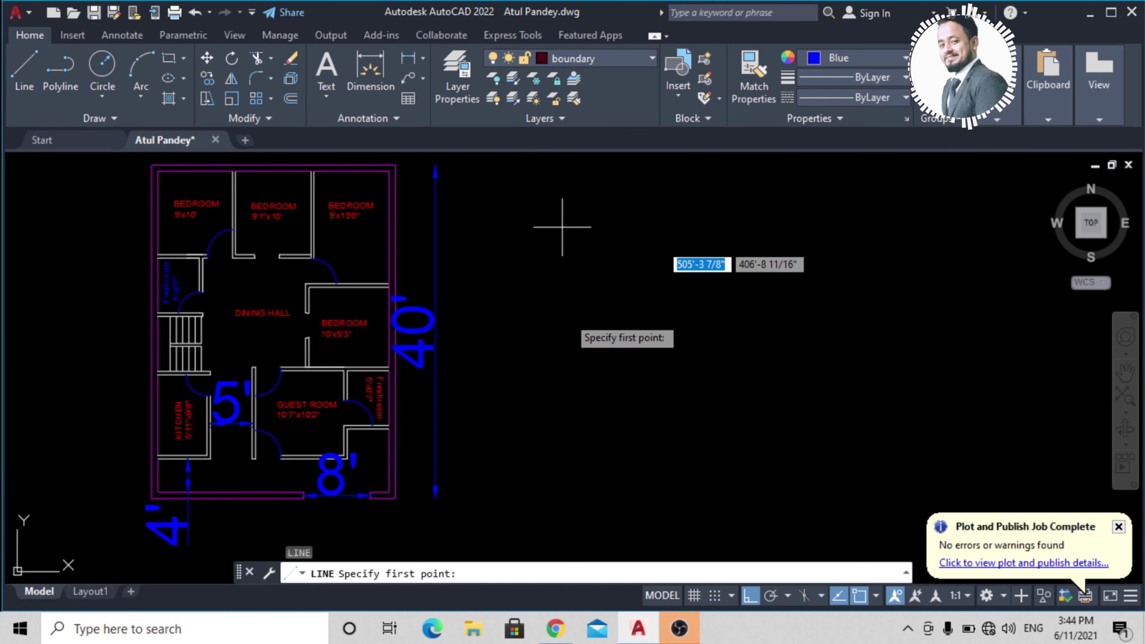
click(561, 503)
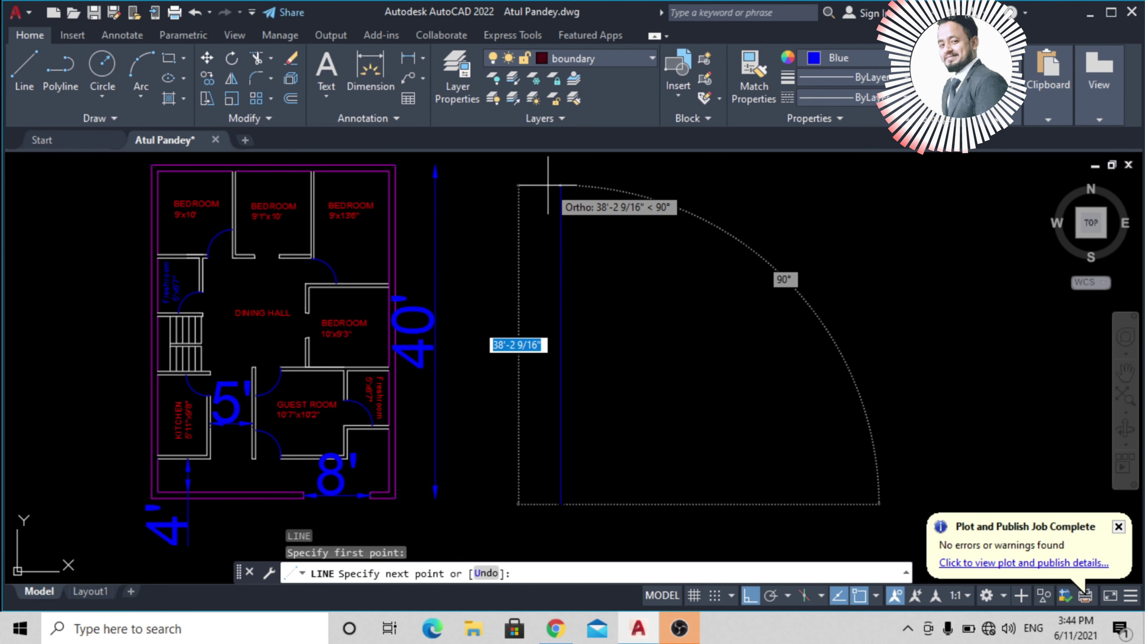
key(Escape)
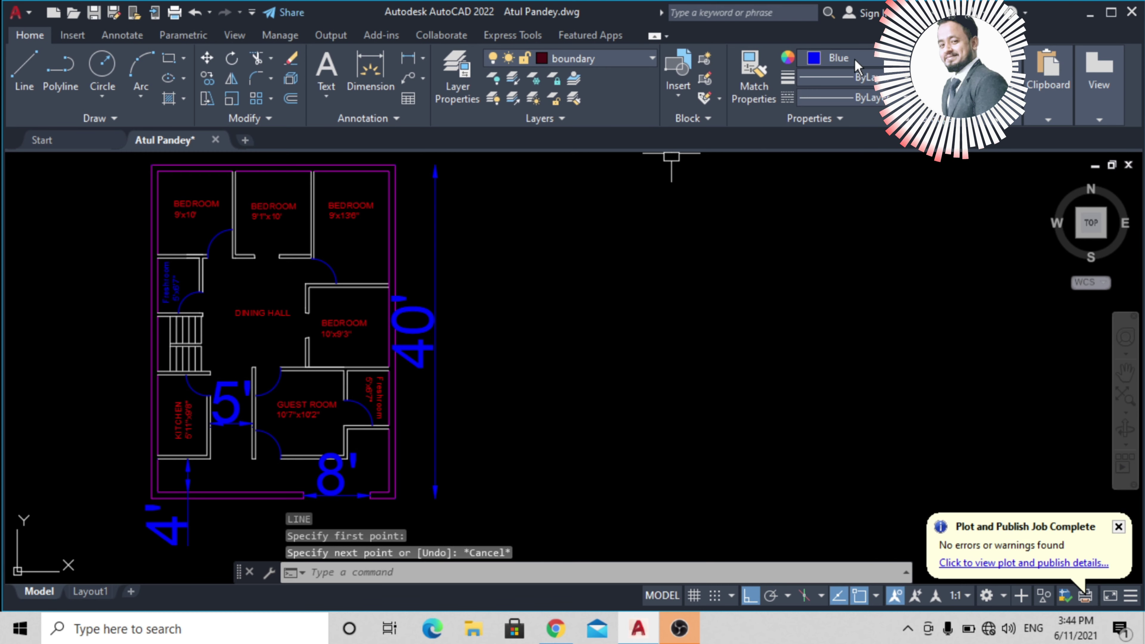
Step: Set the object colour to ByLayer and draw a 40' line vertically upward in the empty area beside the floor plan
click(856, 67)
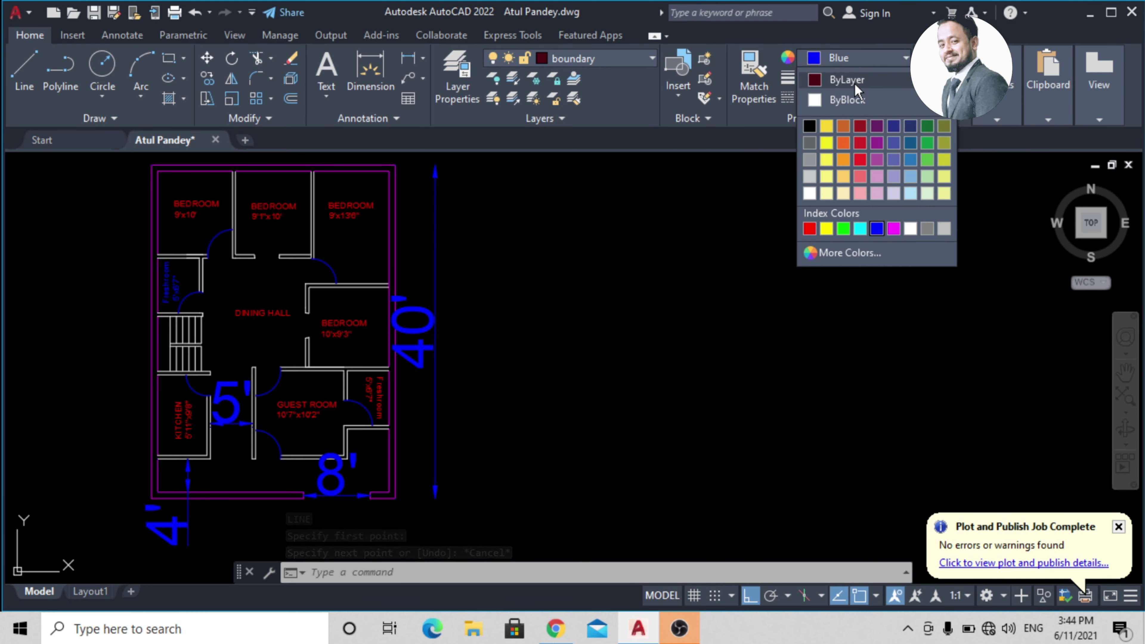
click(854, 81)
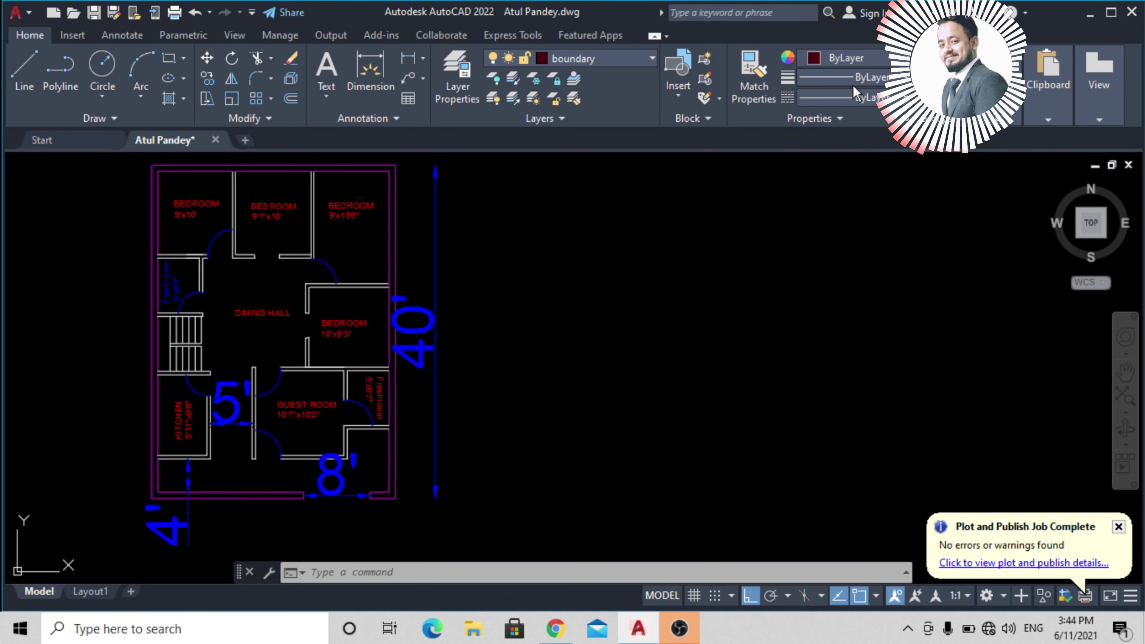
text(l)
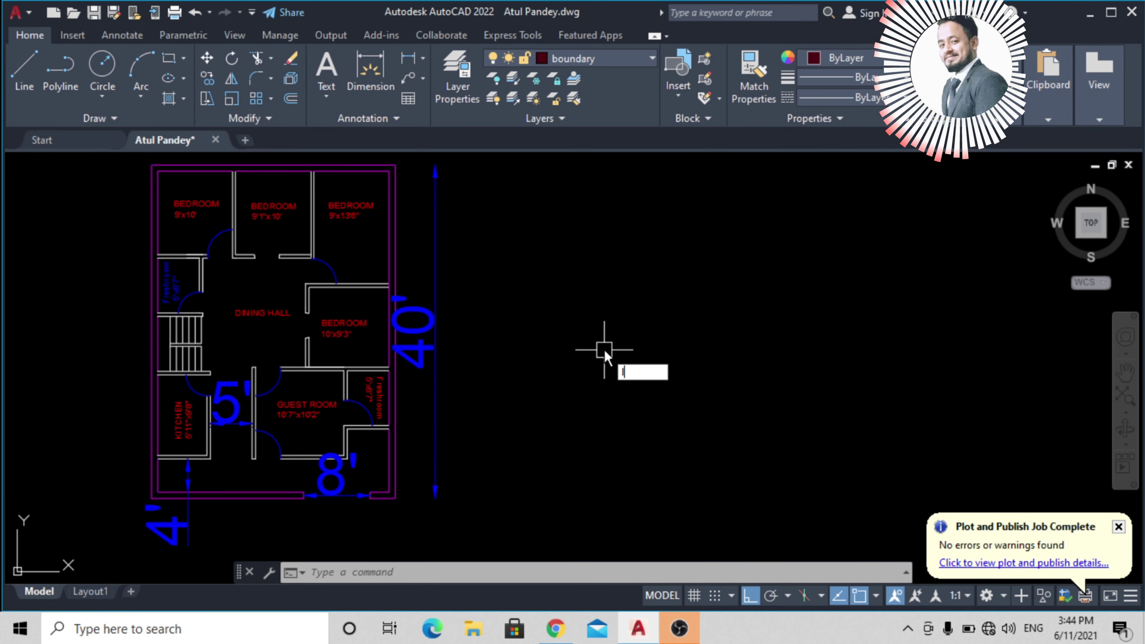
key(Return)
click(580, 473)
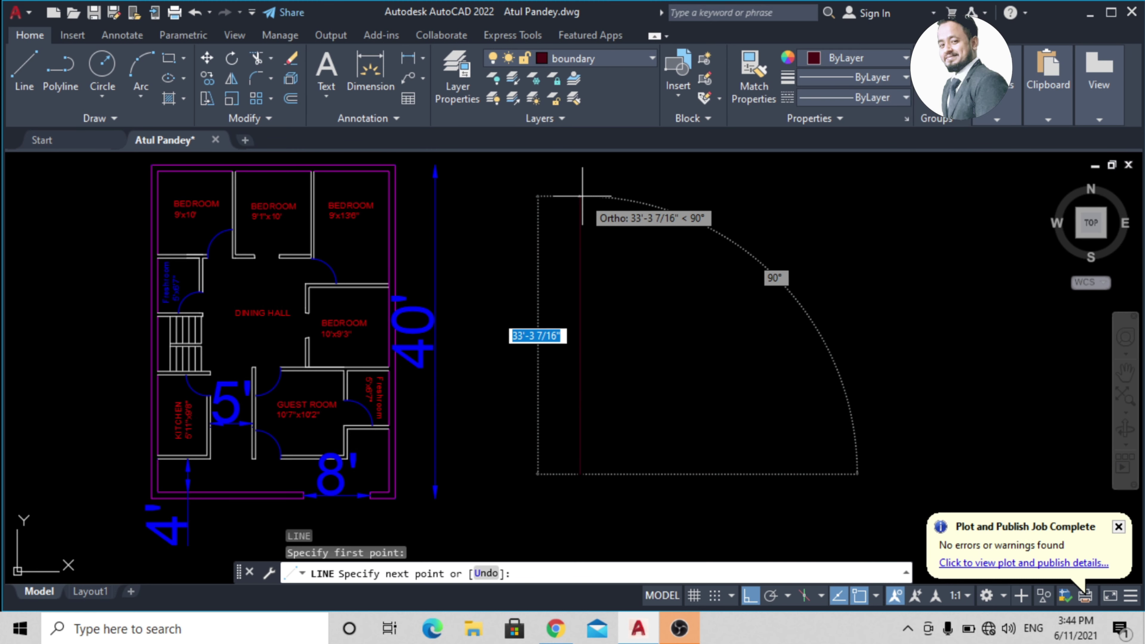
text(40')
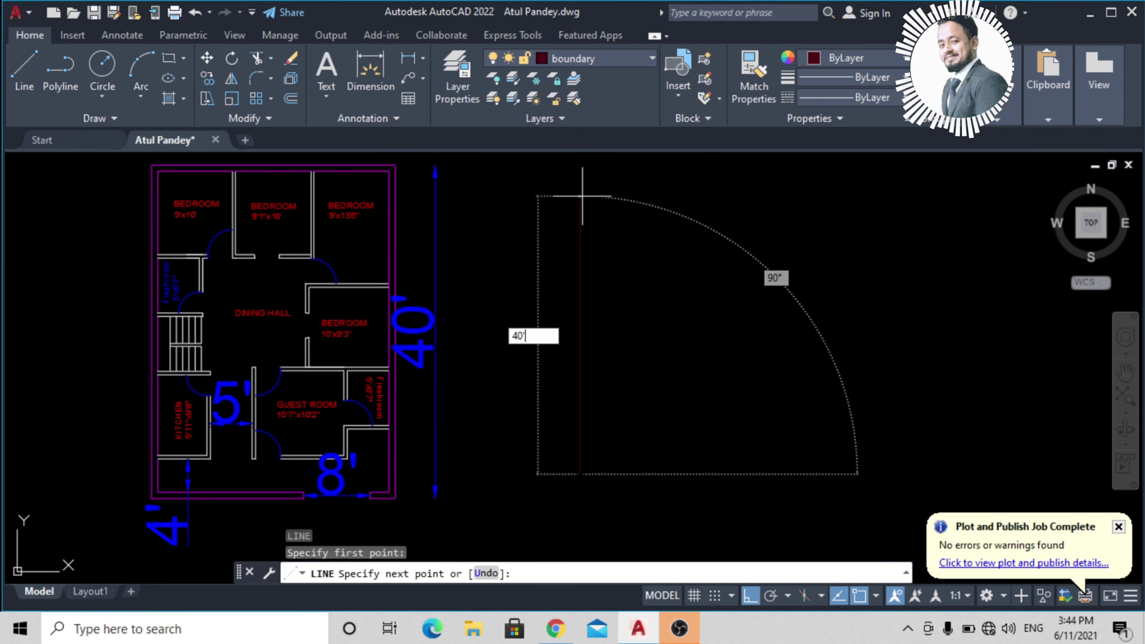
key(Return)
Step: Complete the rectangular boundary with a 30' line to the right, a 40' line downward and a closing line to the start point
scroll(470, 385, down, 6)
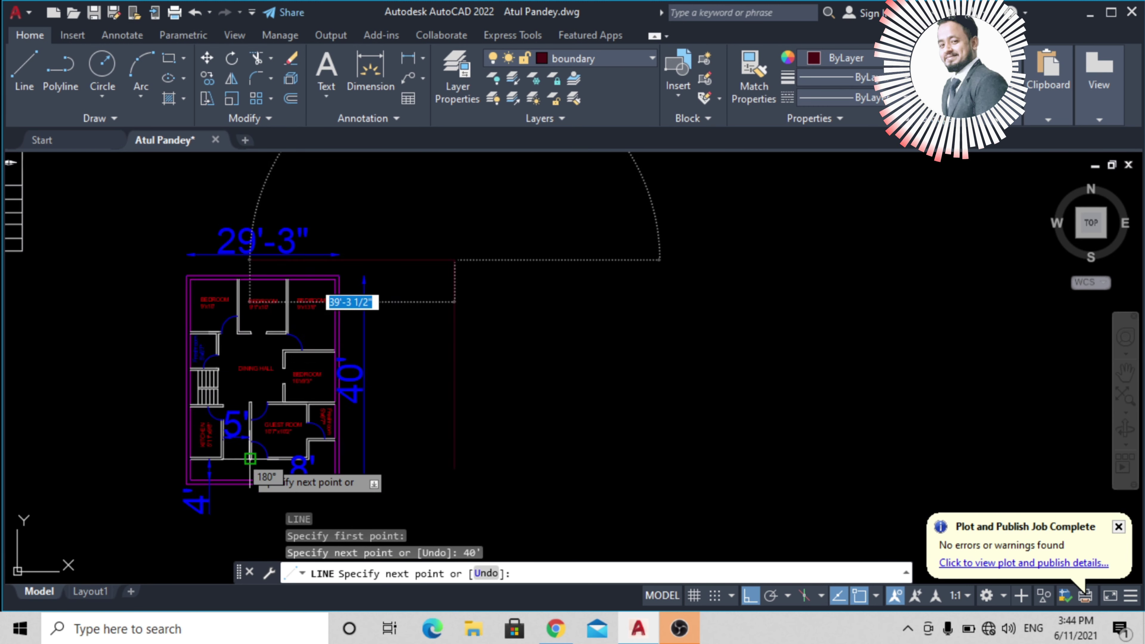
scroll(395, 399, up, 4)
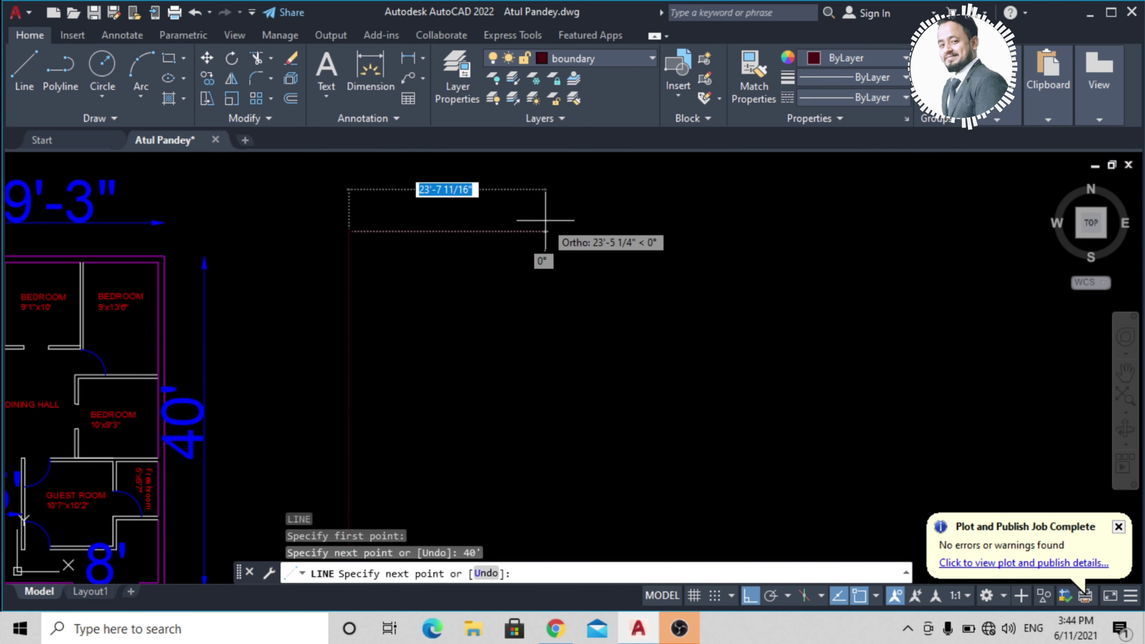
scroll(627, 221, down, 2)
text(30)
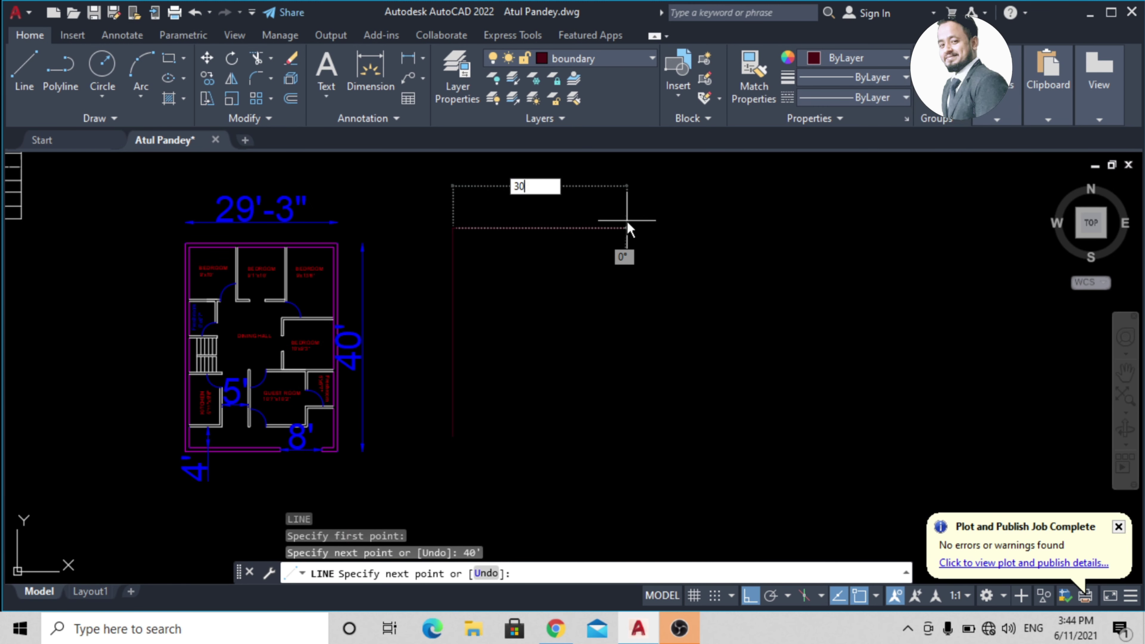
text(')
key(Return)
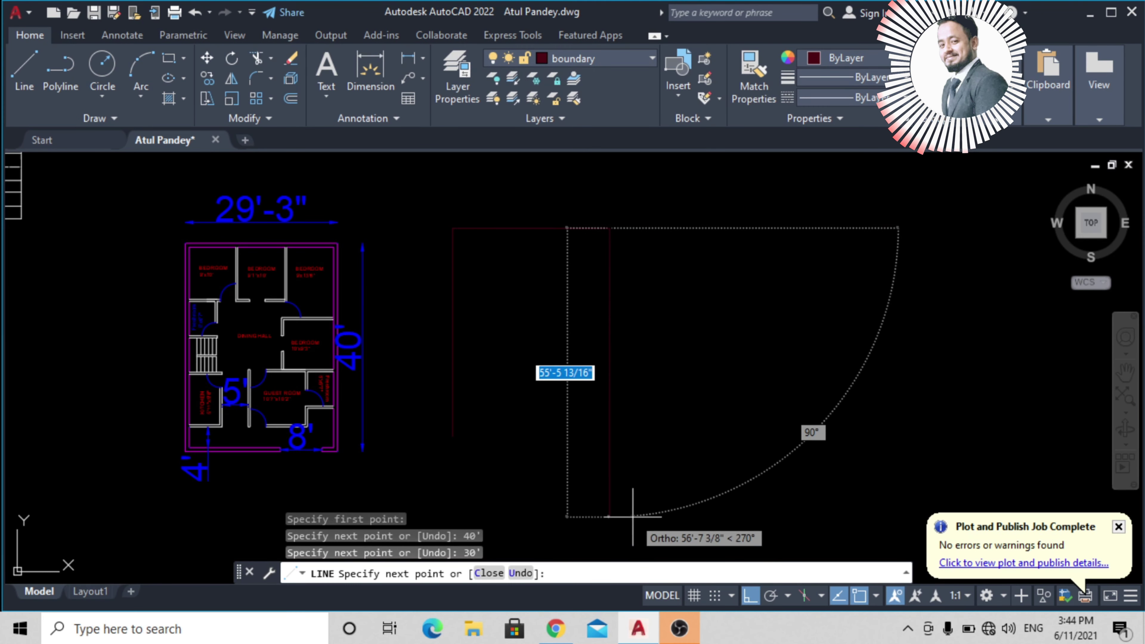
text(40)
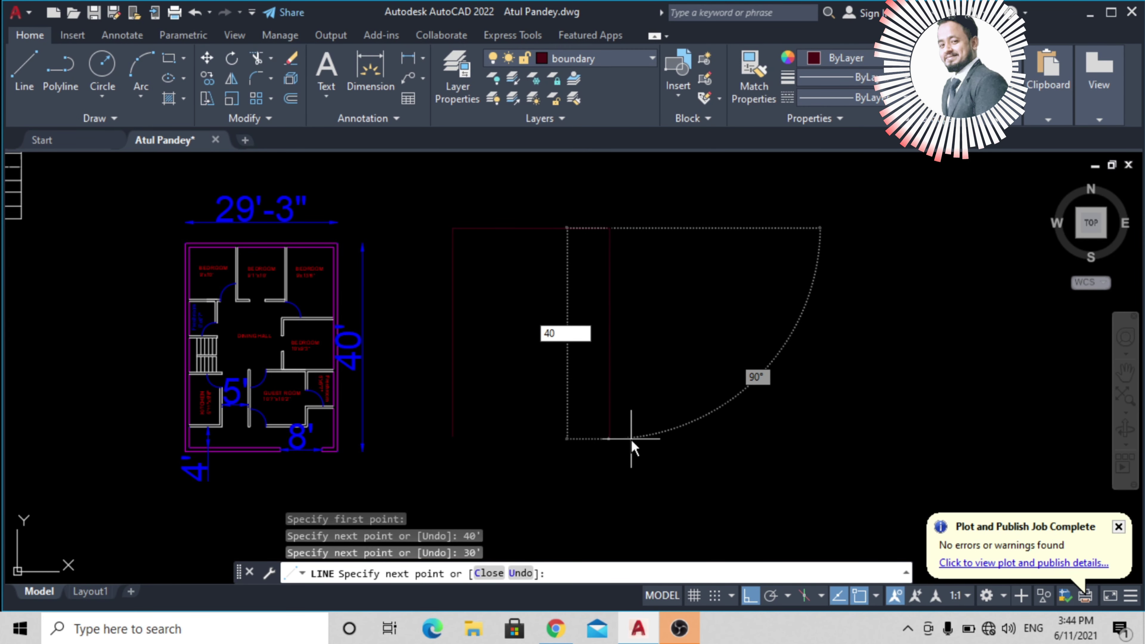
key(Return)
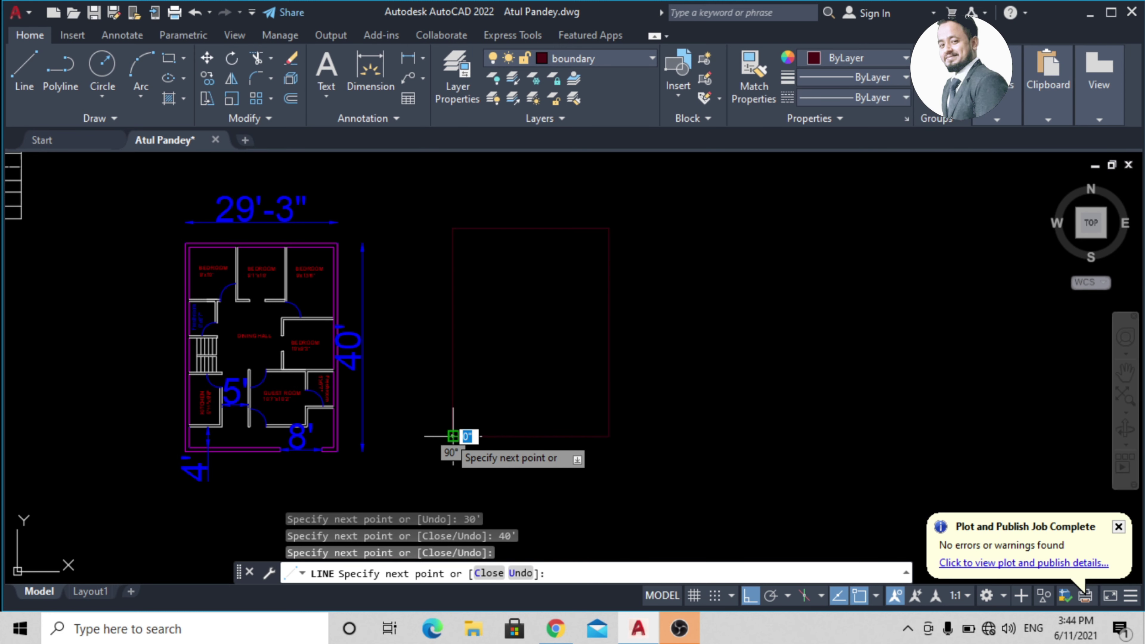
key(Escape)
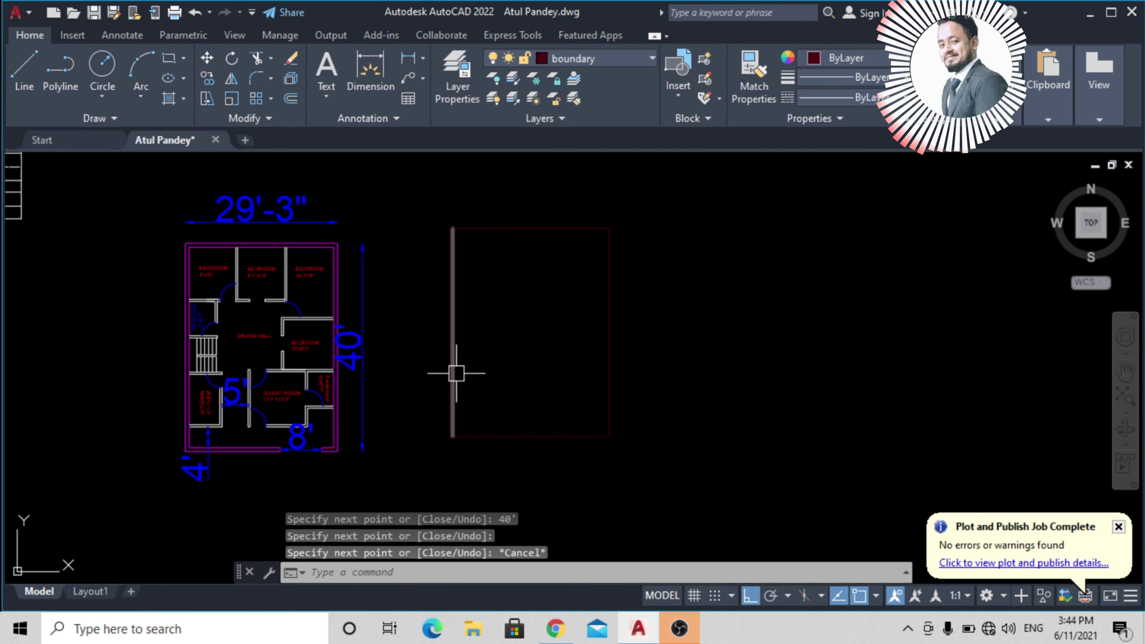
Step: Offset each of the four boundary rectangle lines 9" inward to form the outer wall thickness
click(454, 302)
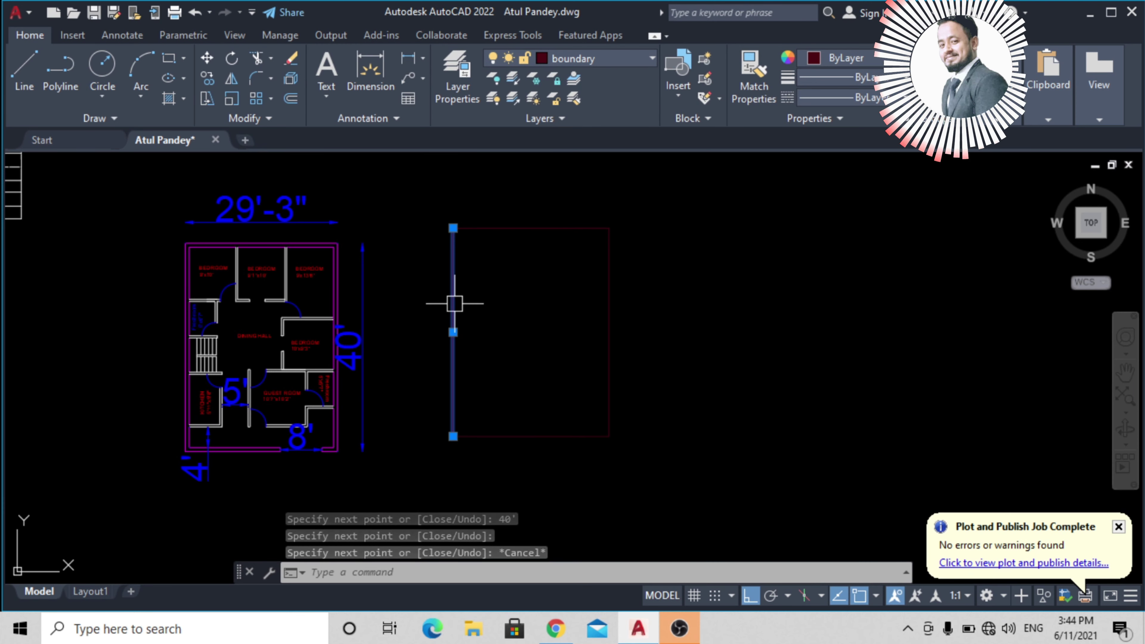
text(o)
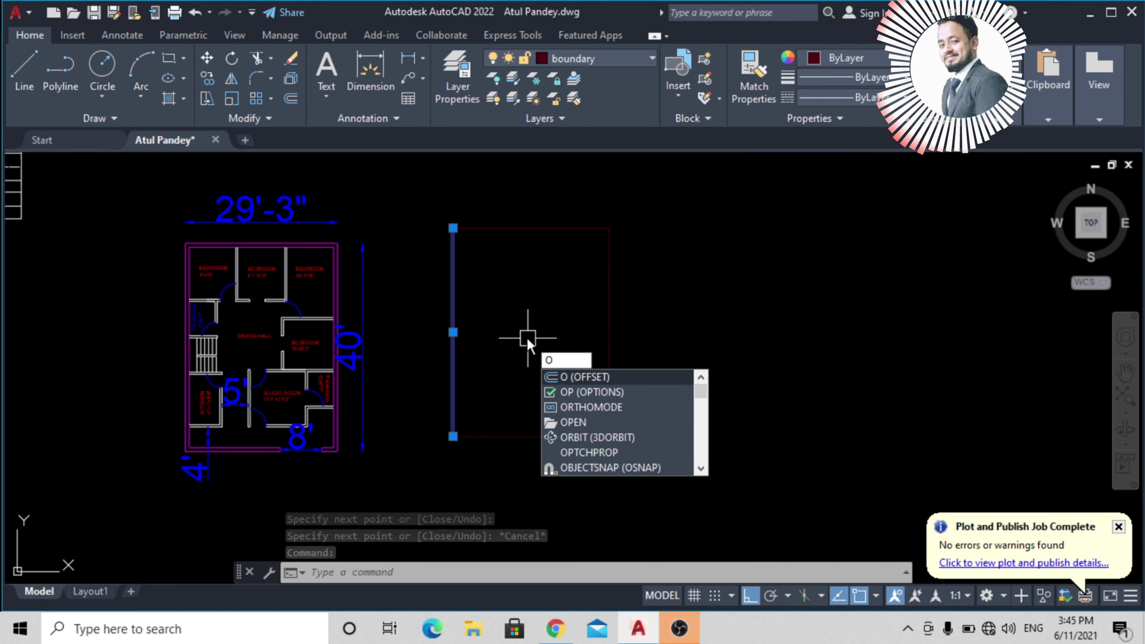
key(Return)
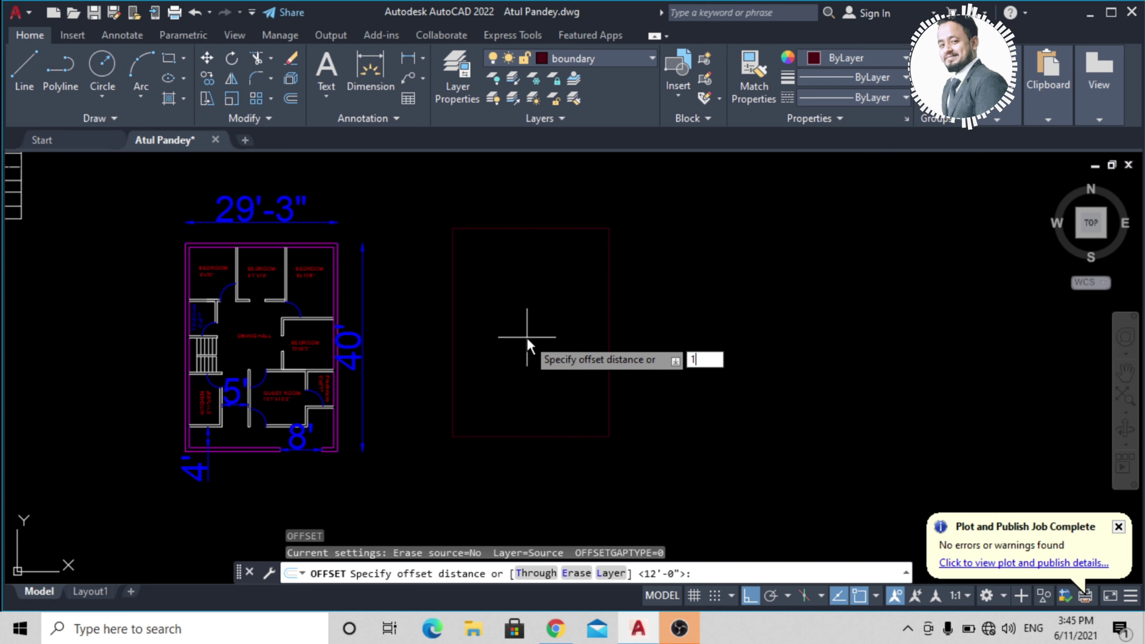
key(BackSpace)
text(9)
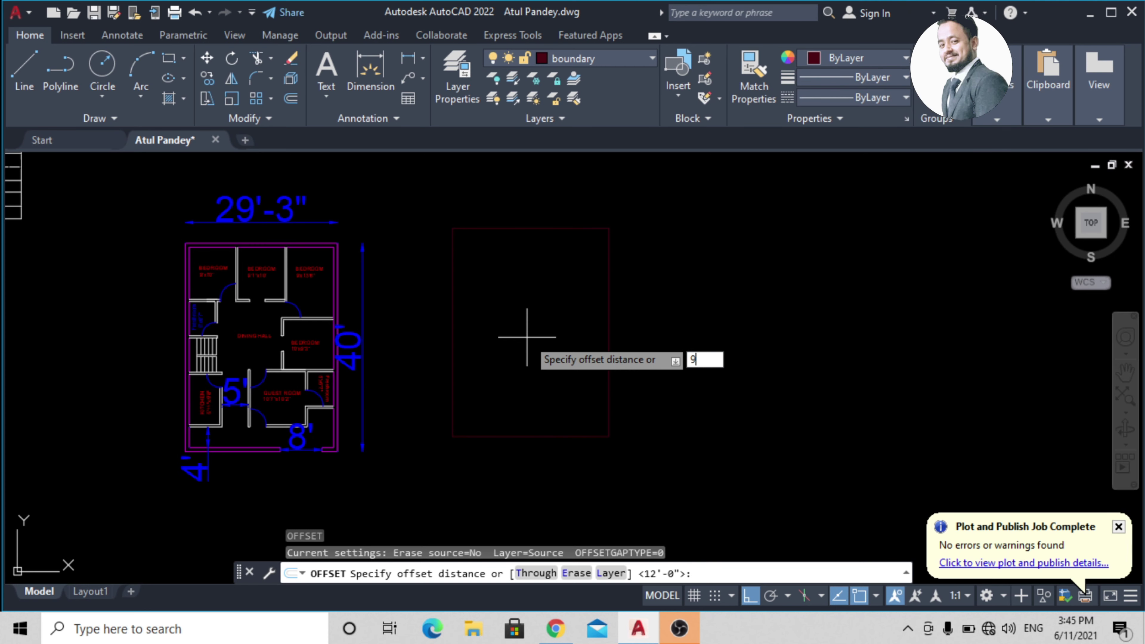
key(Return)
click(527, 337)
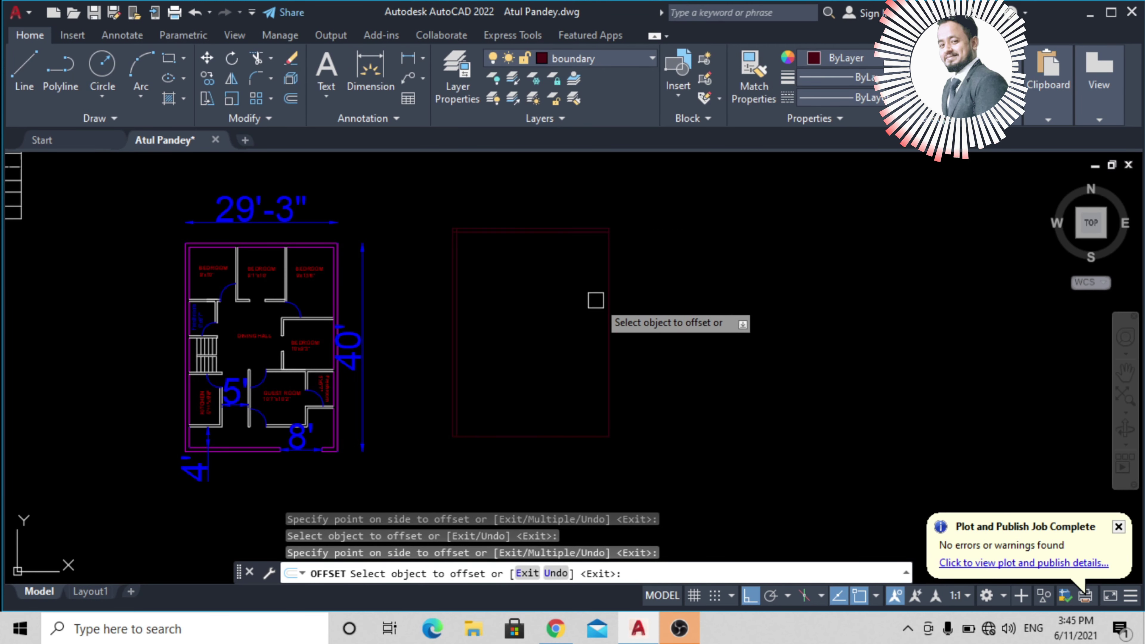
click(608, 295)
click(547, 291)
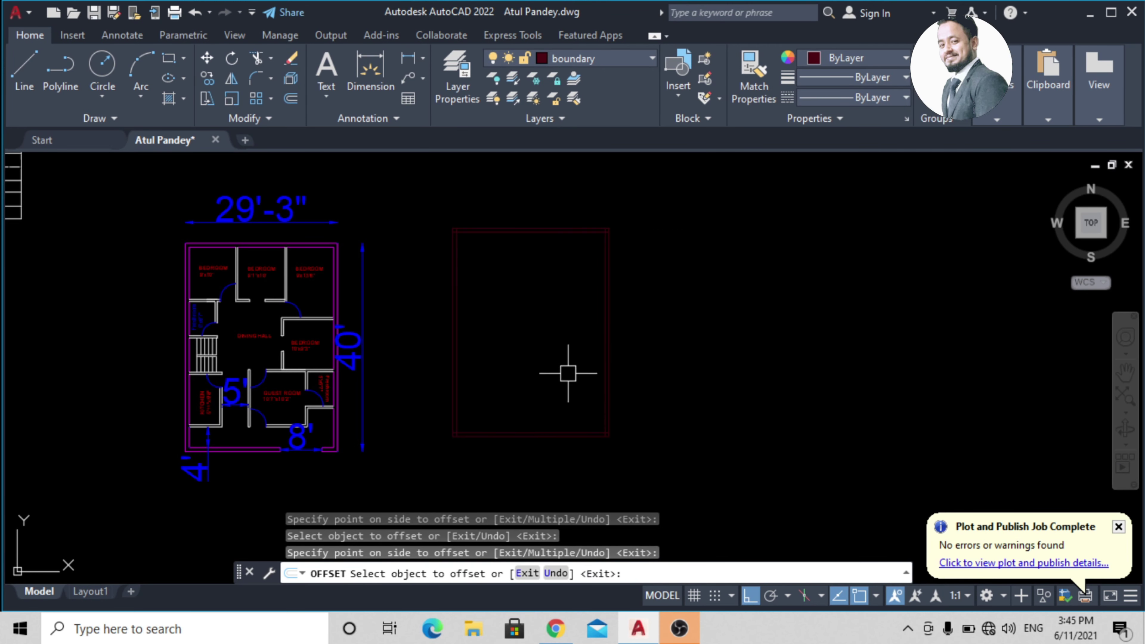
key(Escape)
Step: Make wall the current layer and check which layer the inner right boundary line is on
scroll(567, 365, up, 2)
scroll(563, 360, down, 2)
middle_drag(563, 360, 501, 332)
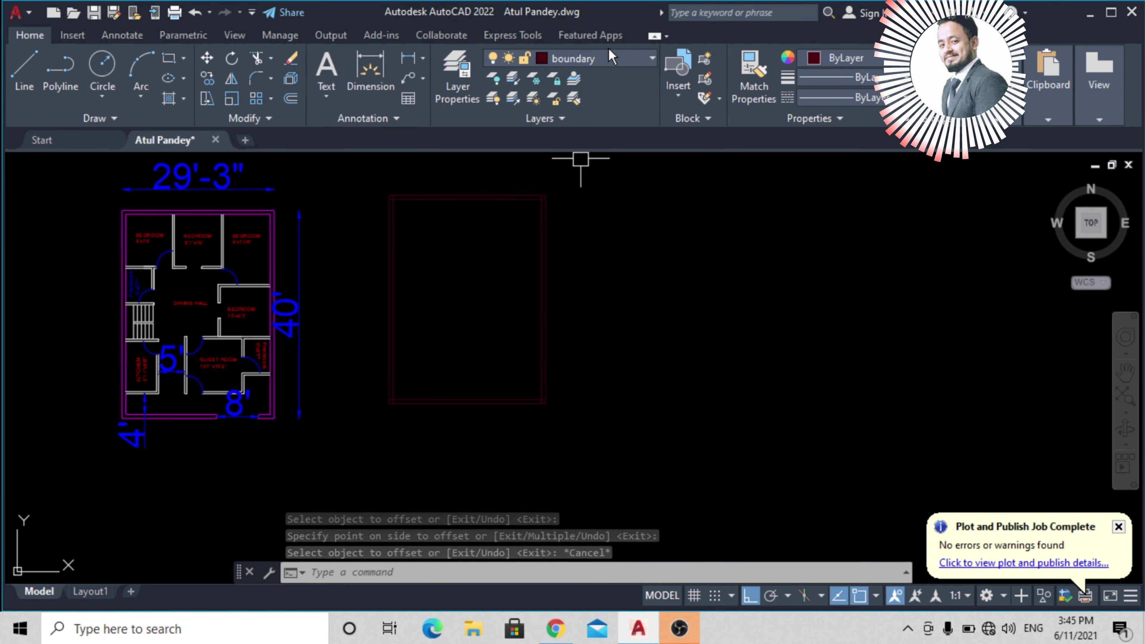
click(606, 56)
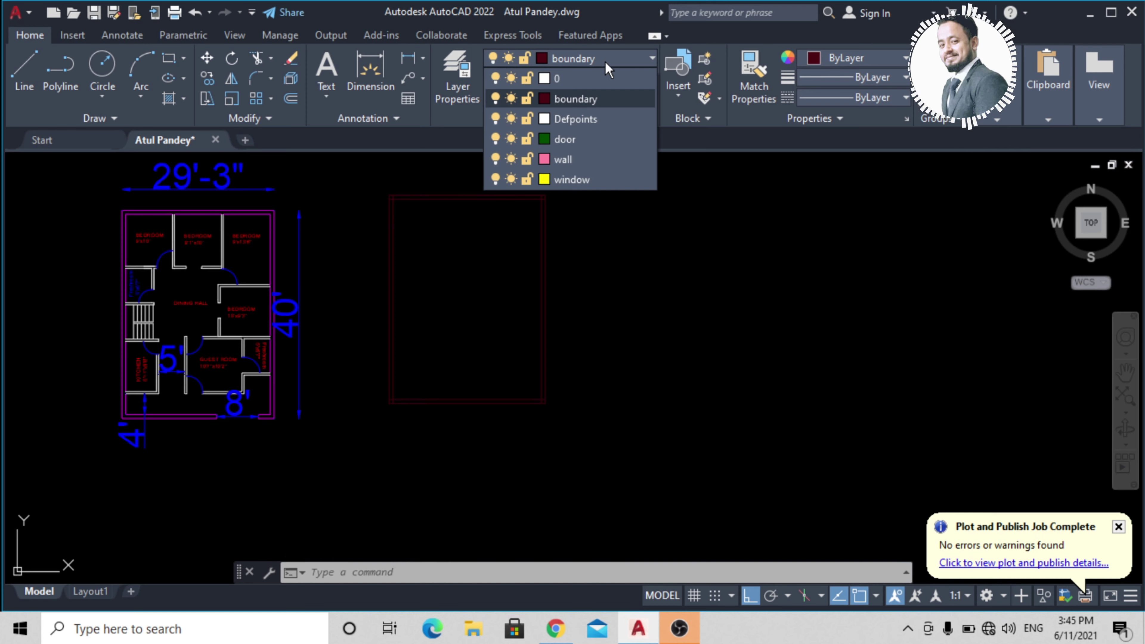
click(568, 160)
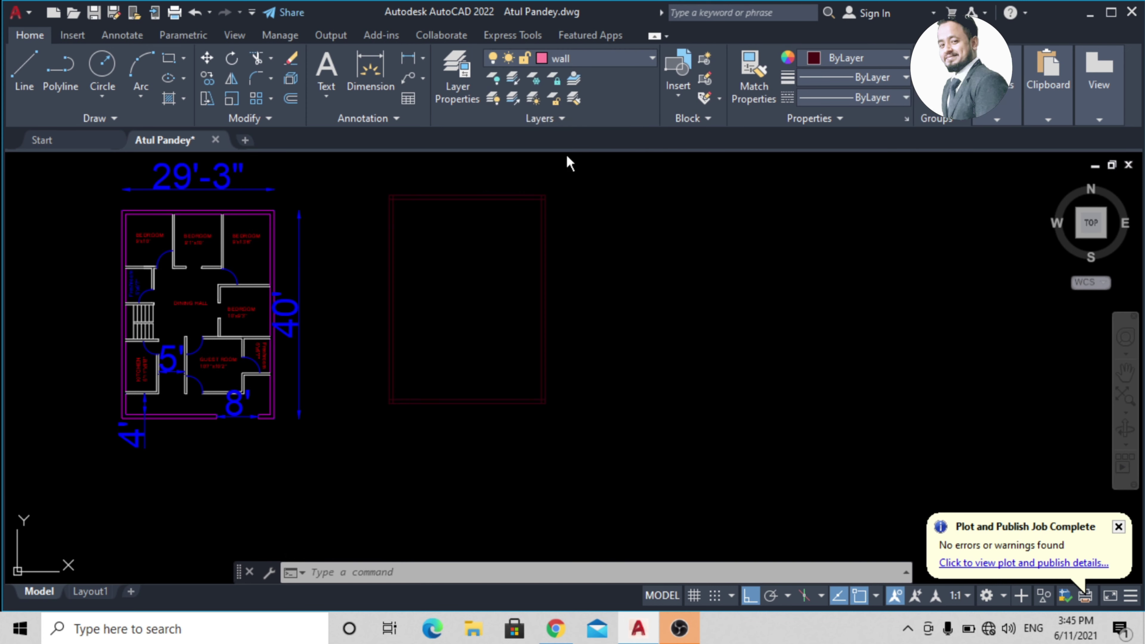
scroll(513, 199, up, 4)
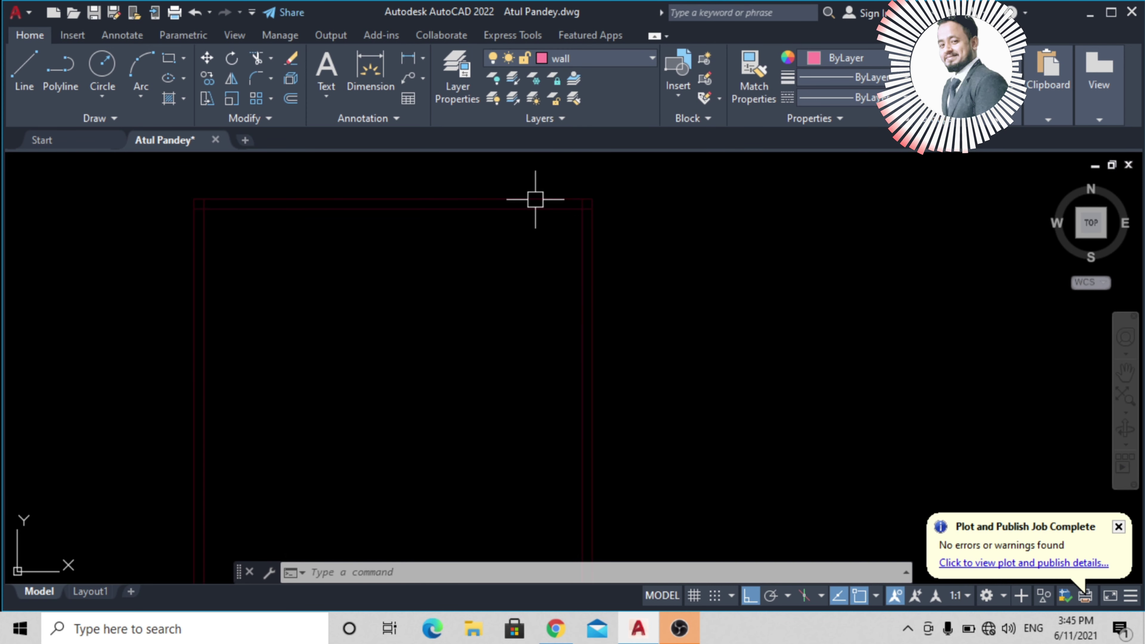
scroll(575, 214, down, 3)
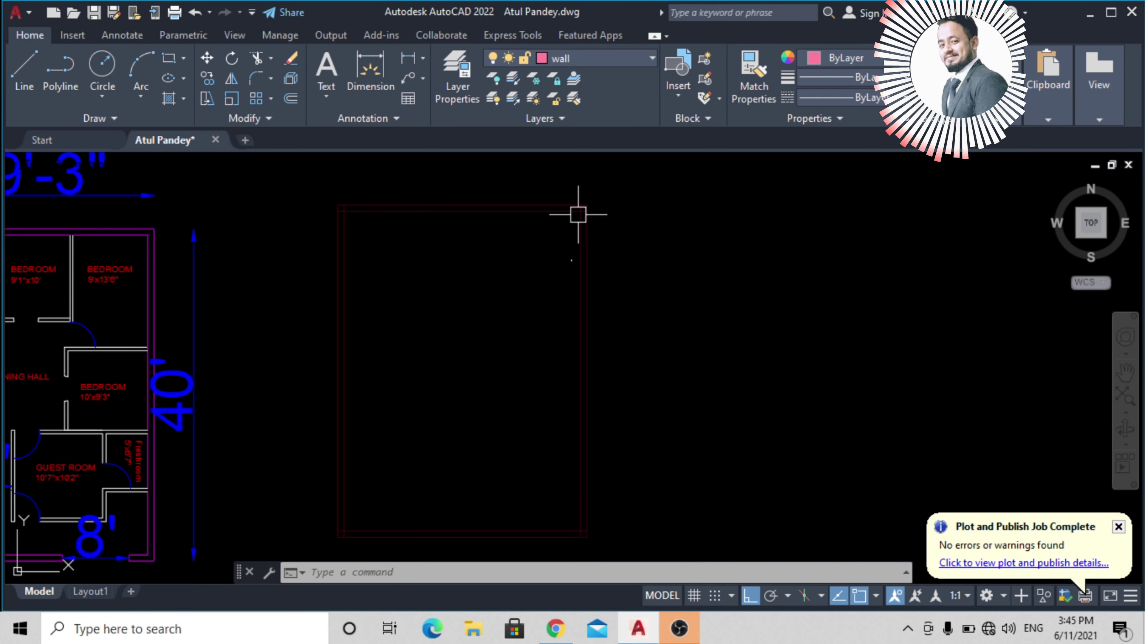
click(579, 244)
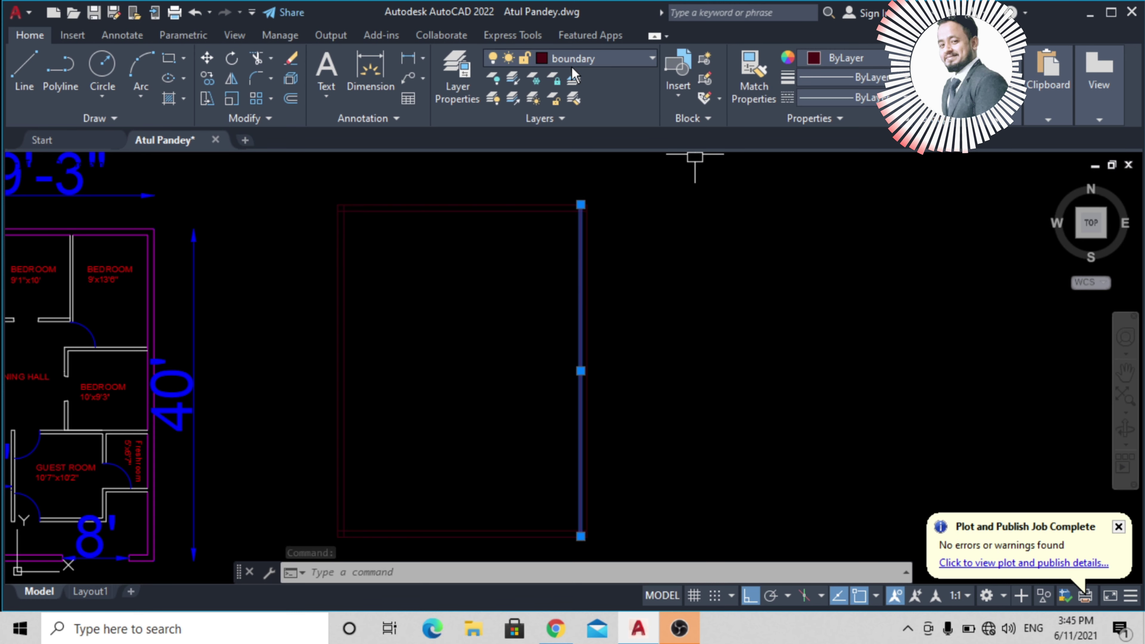
key(Escape)
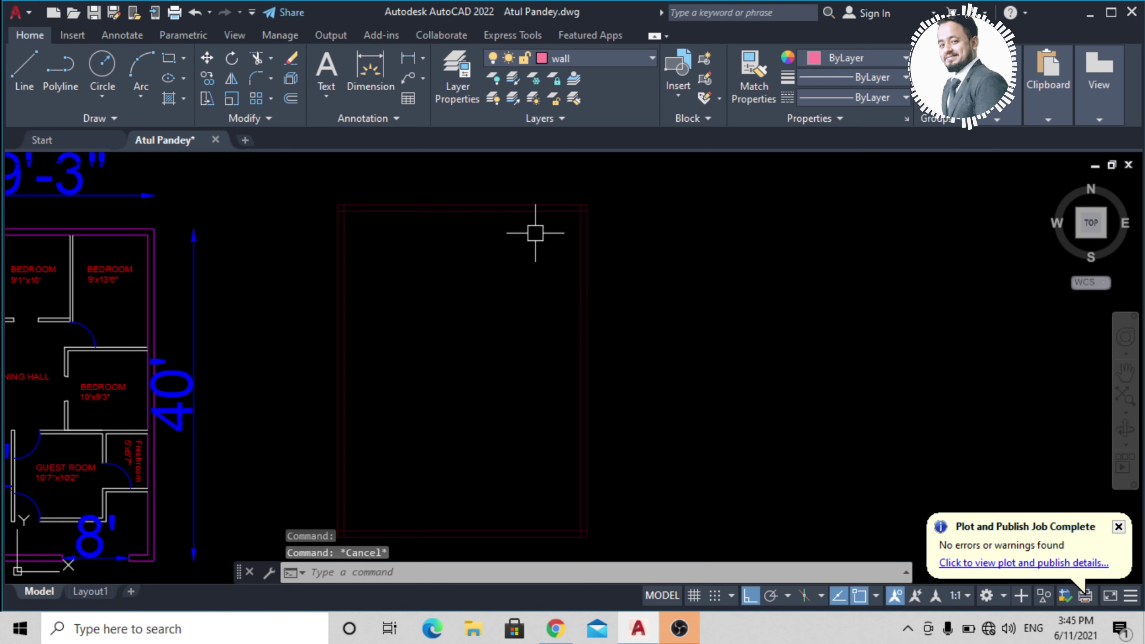
Step: Draw a 10' line to the left from the boundary's inner upper-right corner, continued by a 10' line downward
text(l)
key(Return)
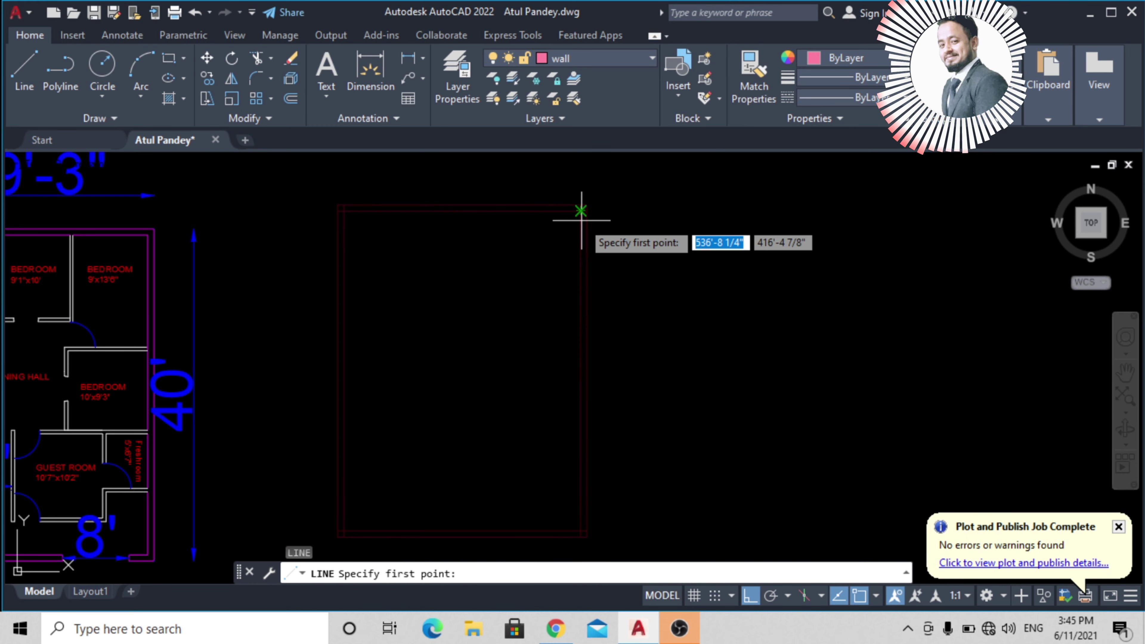
click(581, 210)
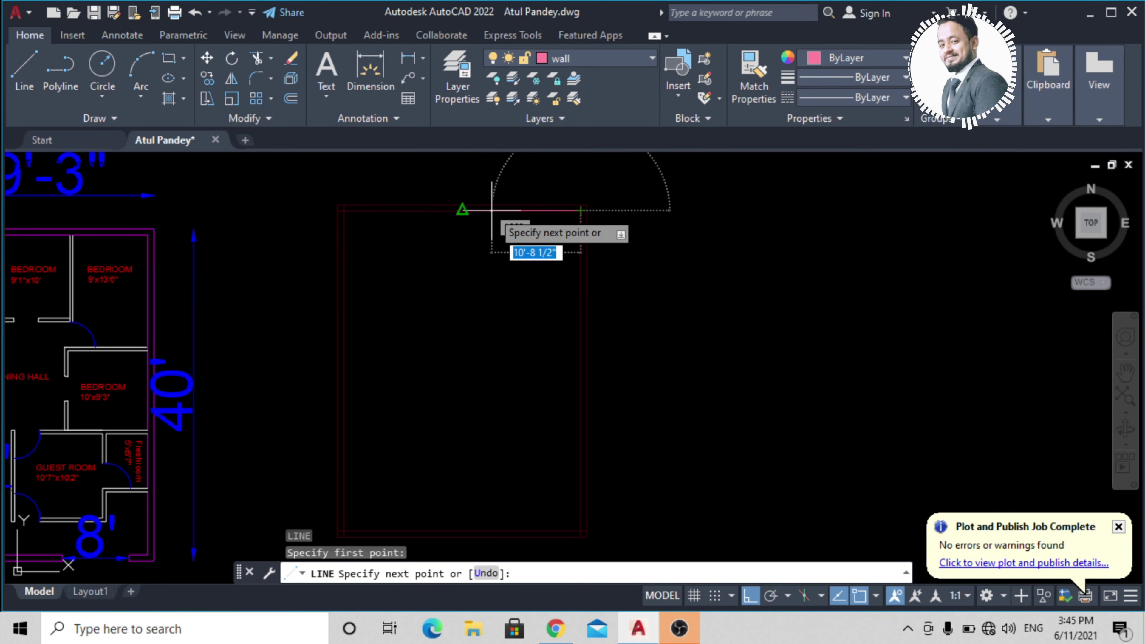
text(10')
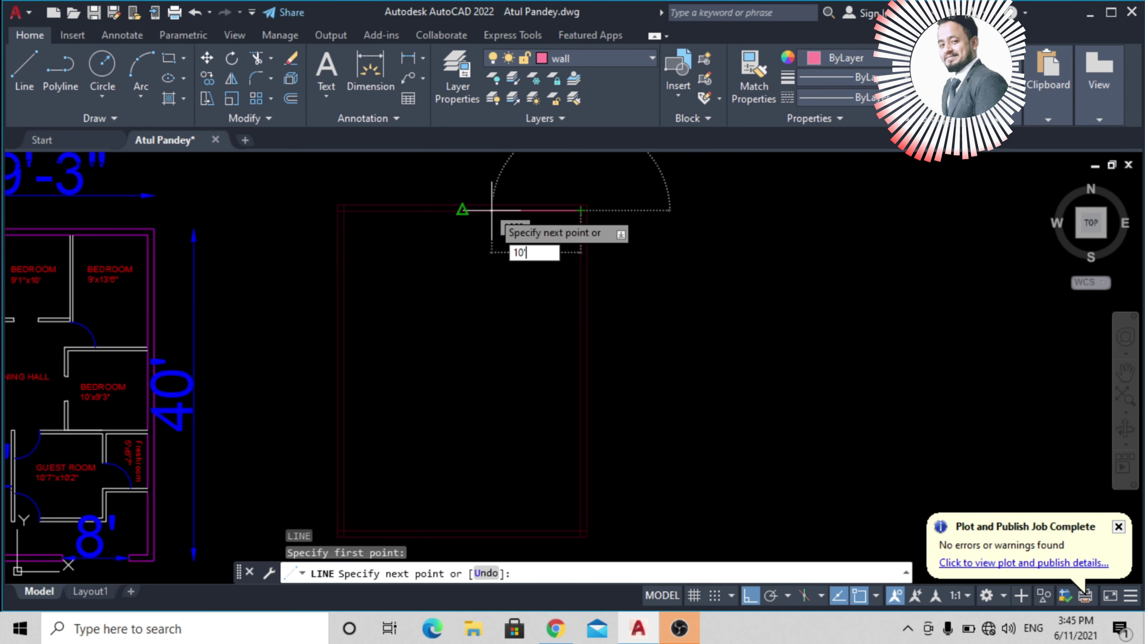
key(Return)
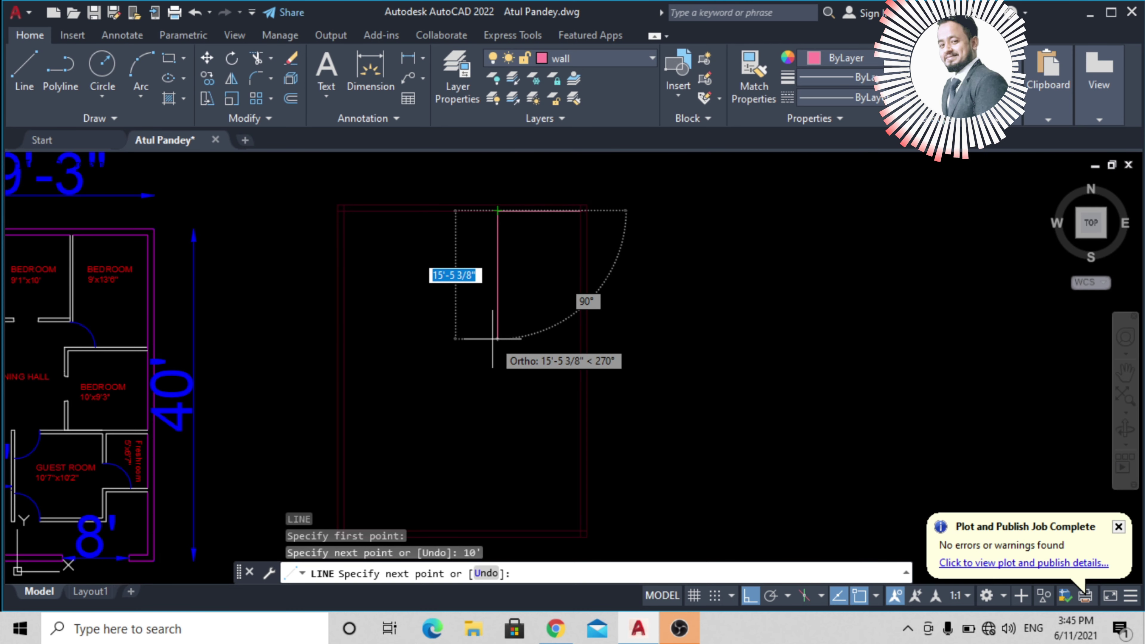
text(10')
key(Return)
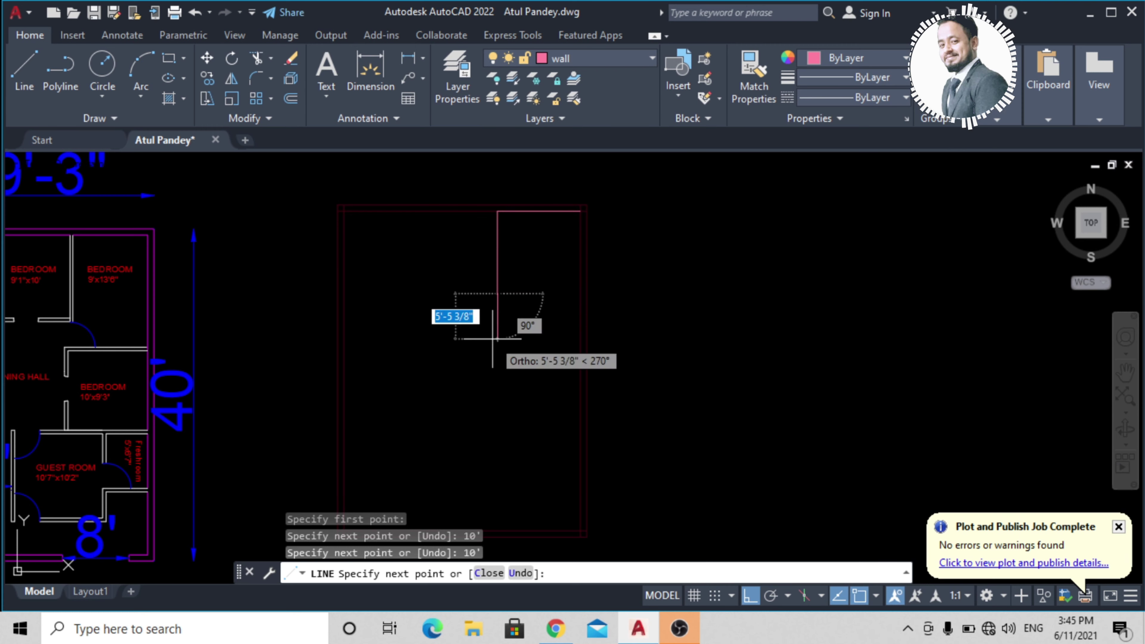
Step: Enable the Perpendicular object snap and finish the room outline with a horizontal line to the inner right boundary line
scroll(595, 297, up, 4)
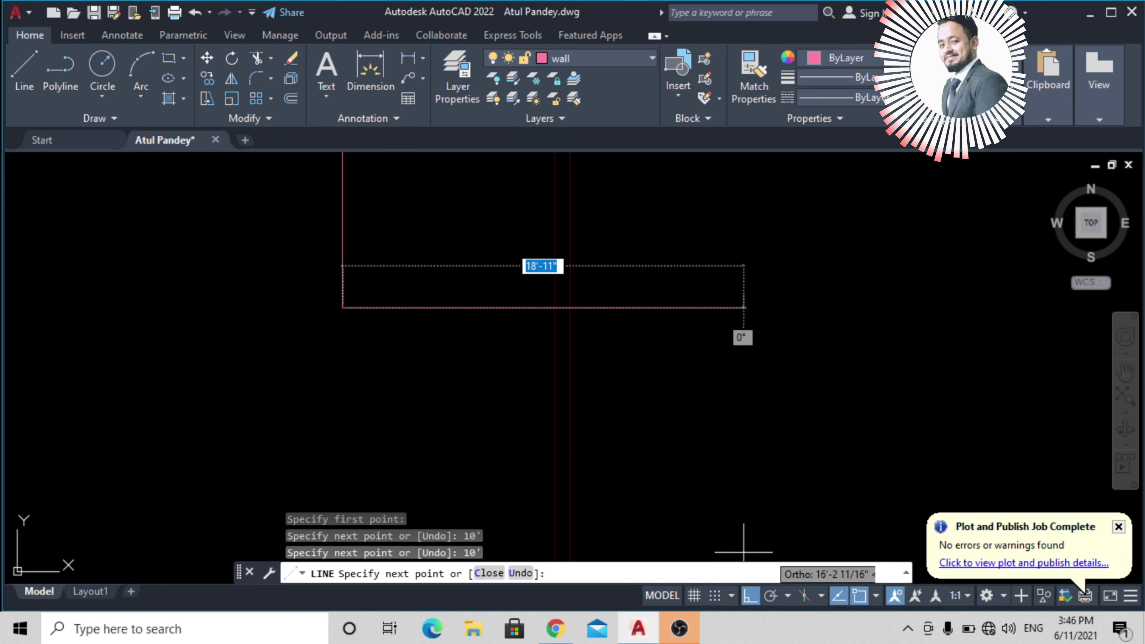
click(875, 596)
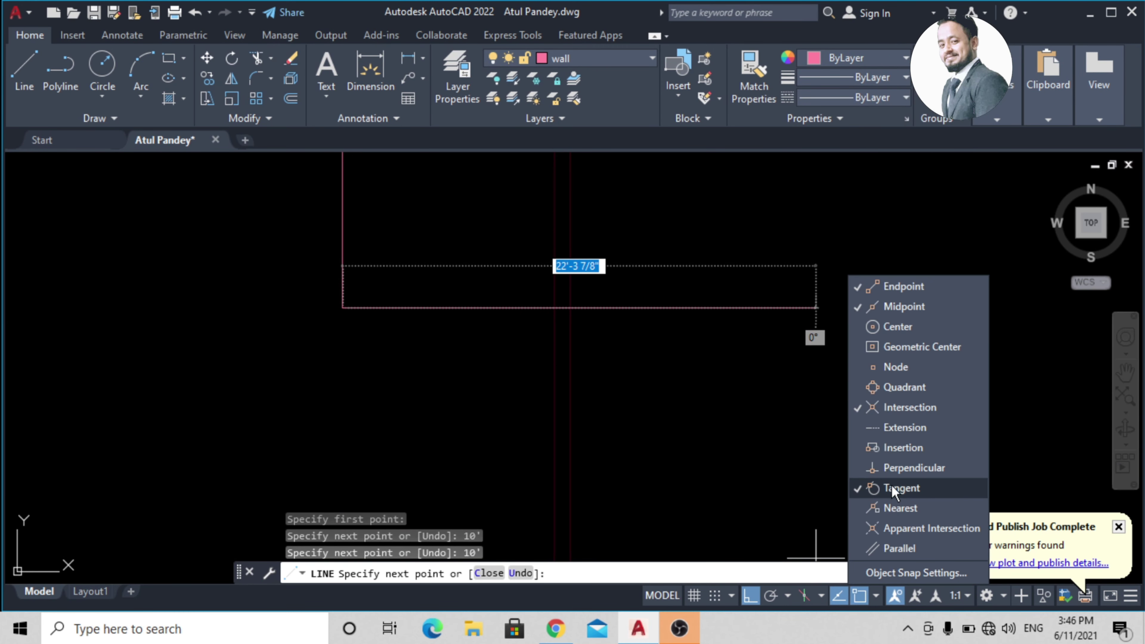
click(893, 471)
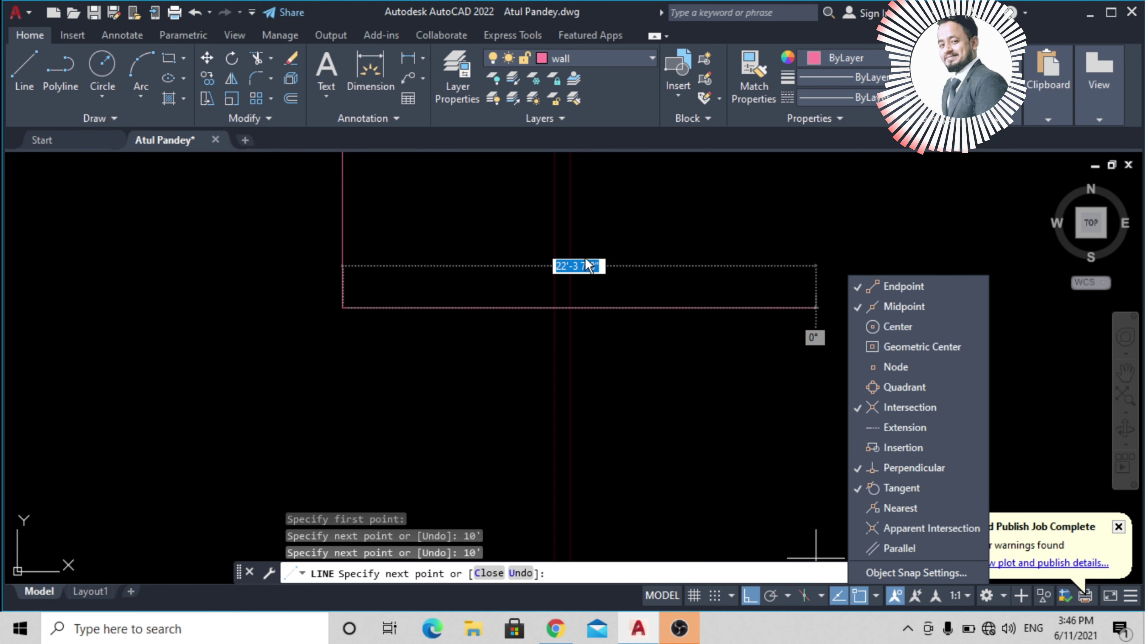
click(818, 337)
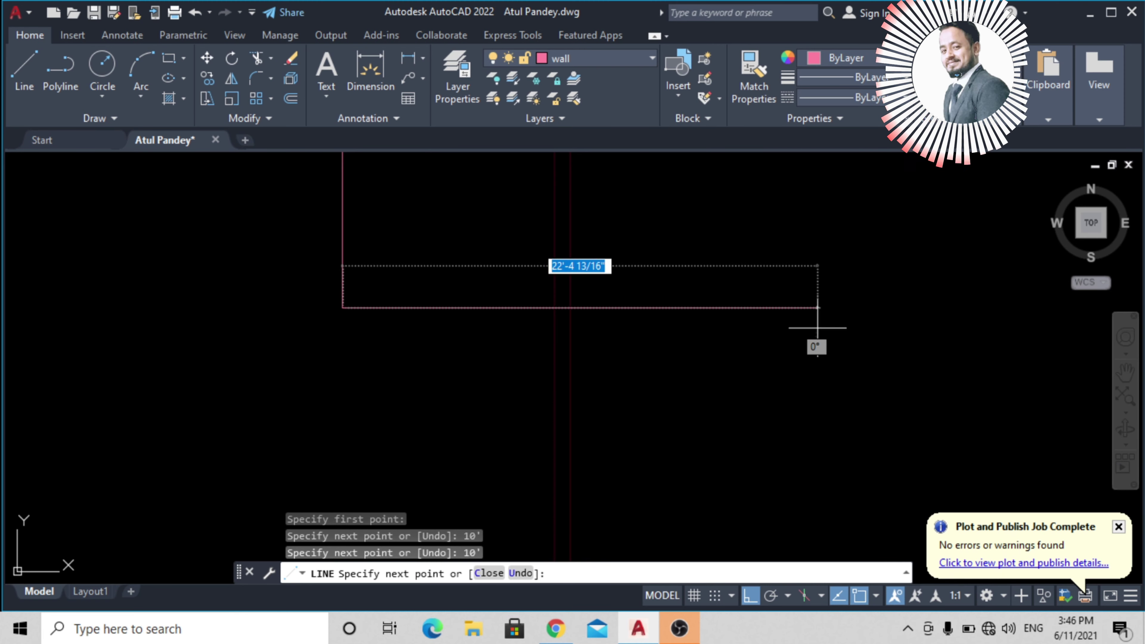
click(554, 309)
key(Escape)
Step: Offset the room's lower wall line 5" downward
scroll(540, 346, down, 2)
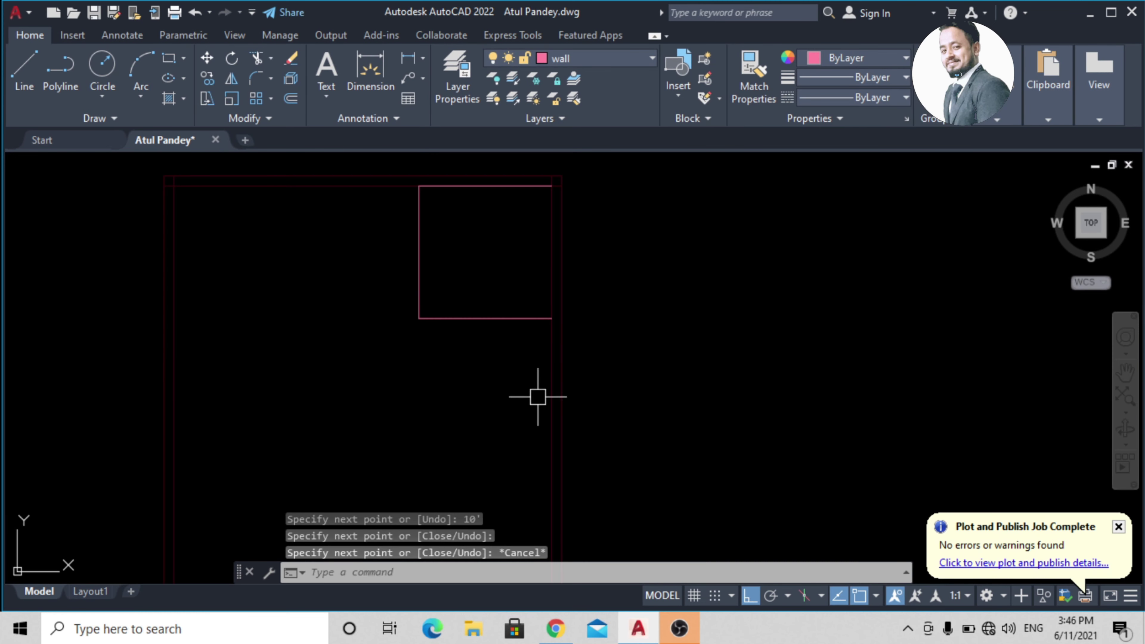
click(504, 313)
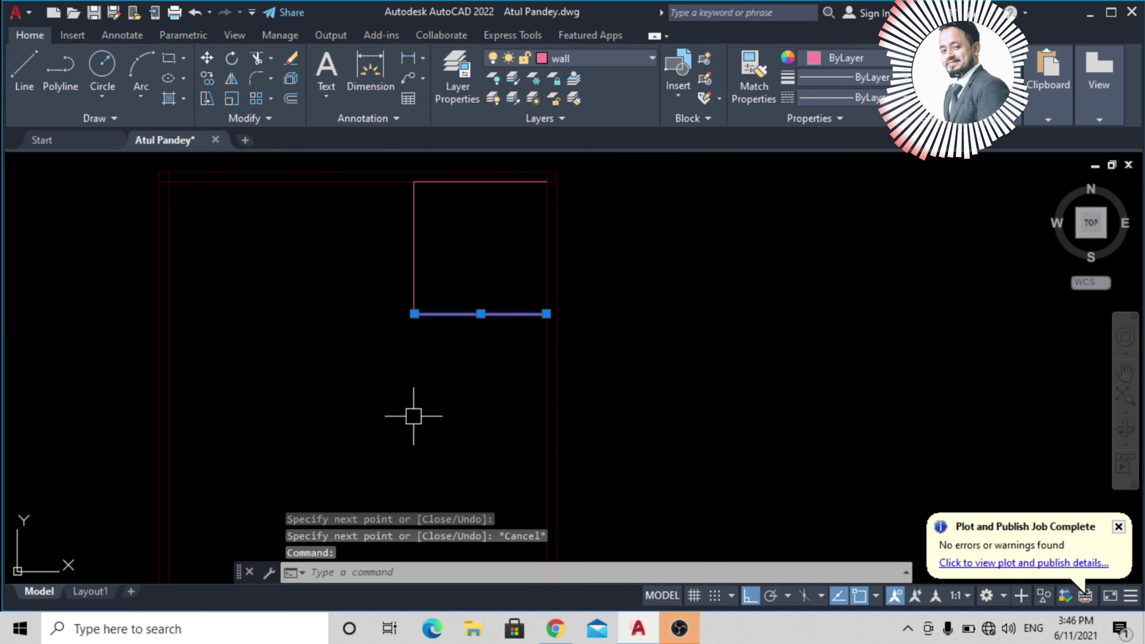
text(o)
key(Return)
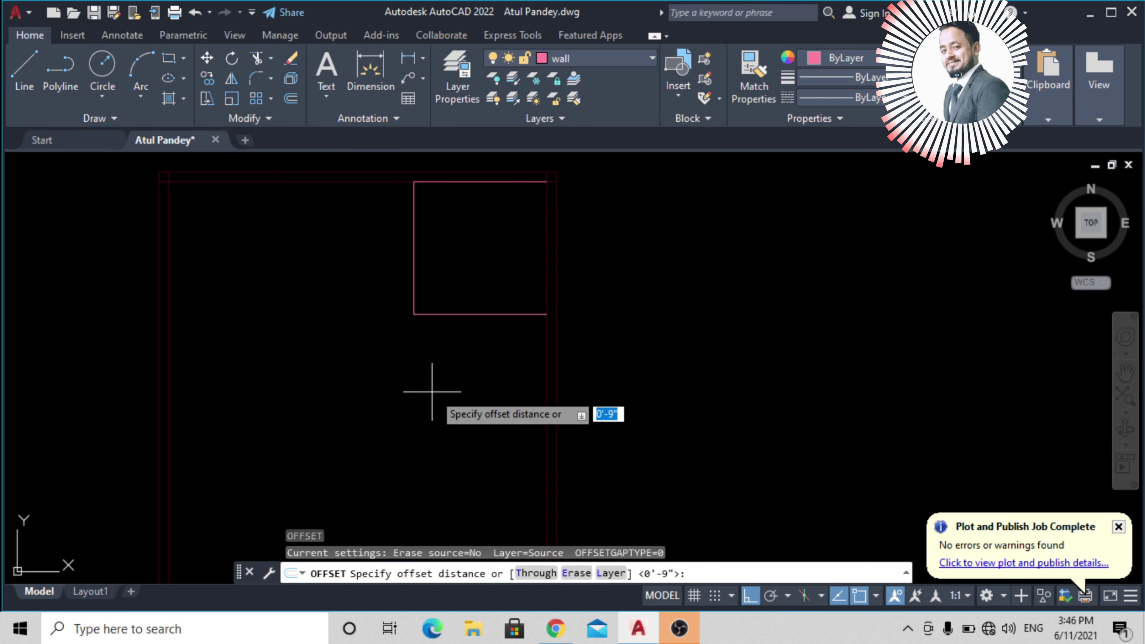
text(5)
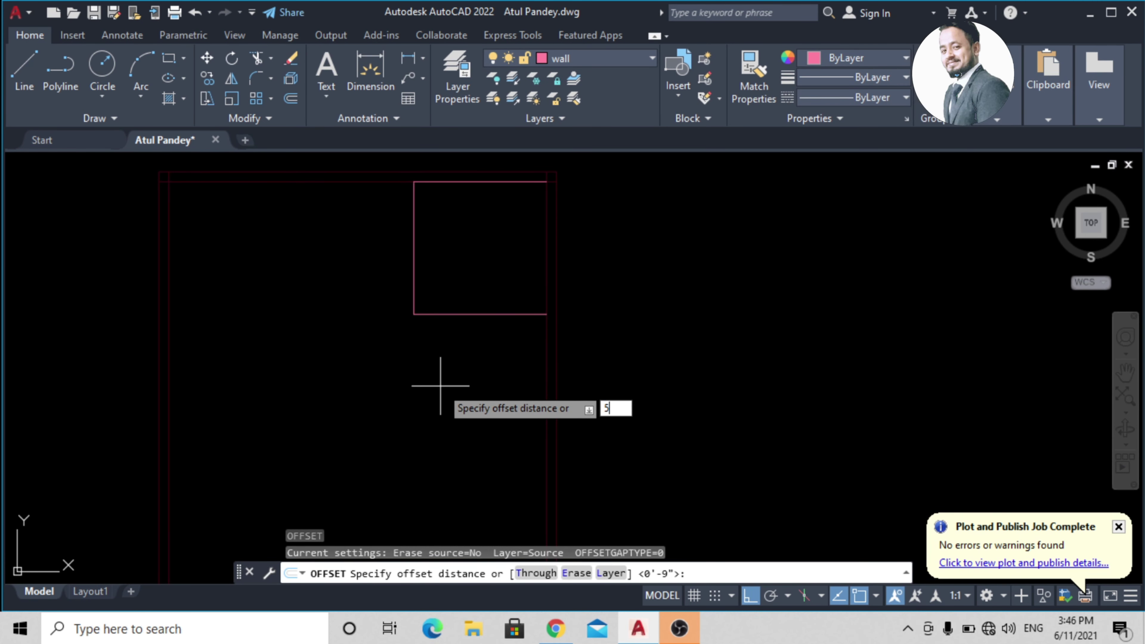
key(Return)
click(440, 314)
click(439, 385)
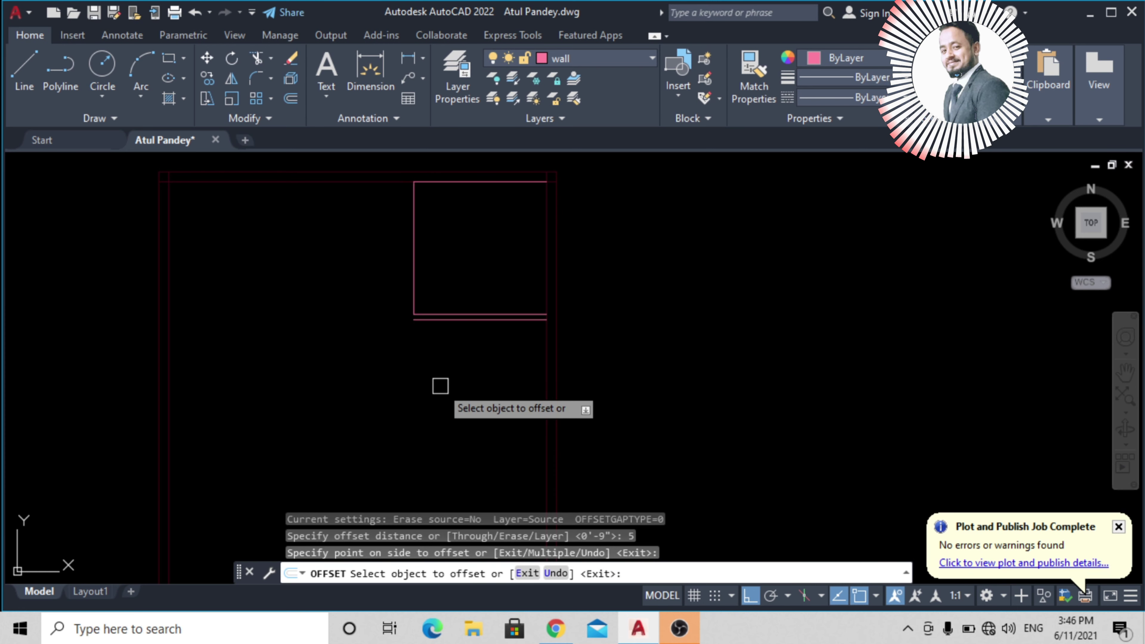
click(417, 234)
click(424, 232)
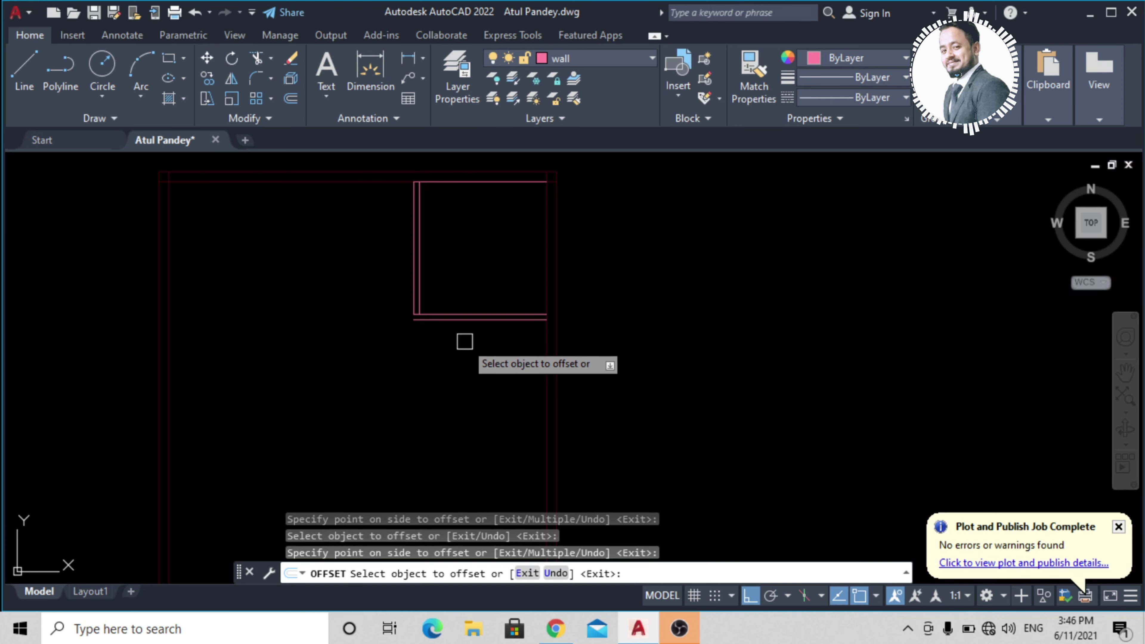
key(ctrl+z)
Step: Offset the room's left wall line 5" outward to the left
click(414, 223)
click(375, 232)
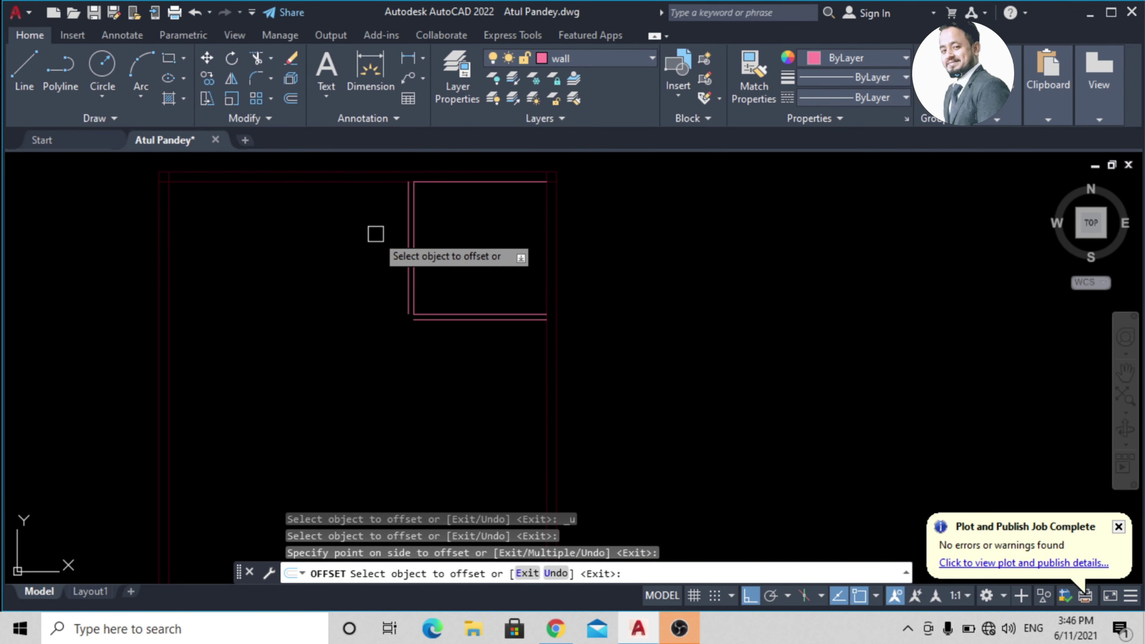
key(Escape)
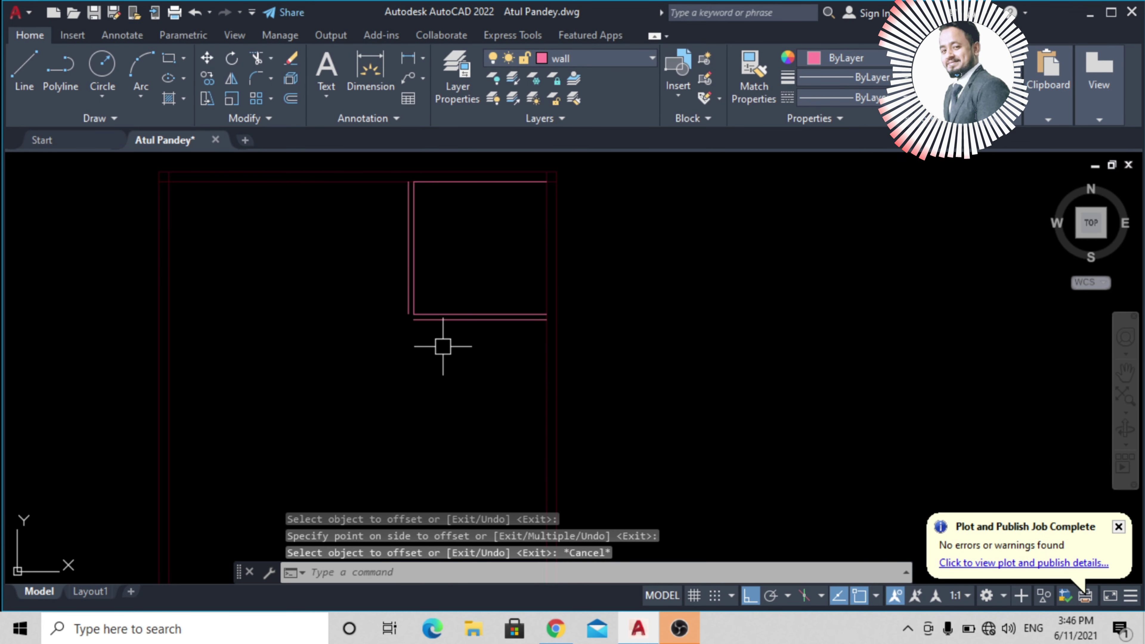
Step: Fillet the two outer offset wall lines into a sharp corner at the room's lower left
text(f)
key(Return)
click(412, 310)
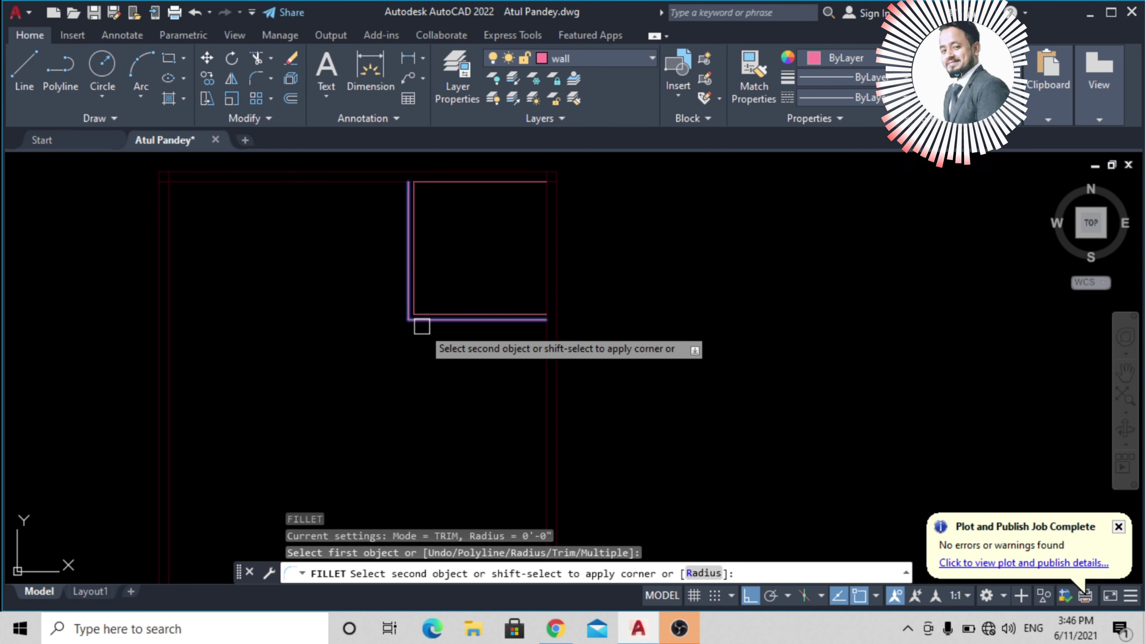
click(423, 322)
Step: Make door the current layer
middle_drag(603, 336, 555, 378)
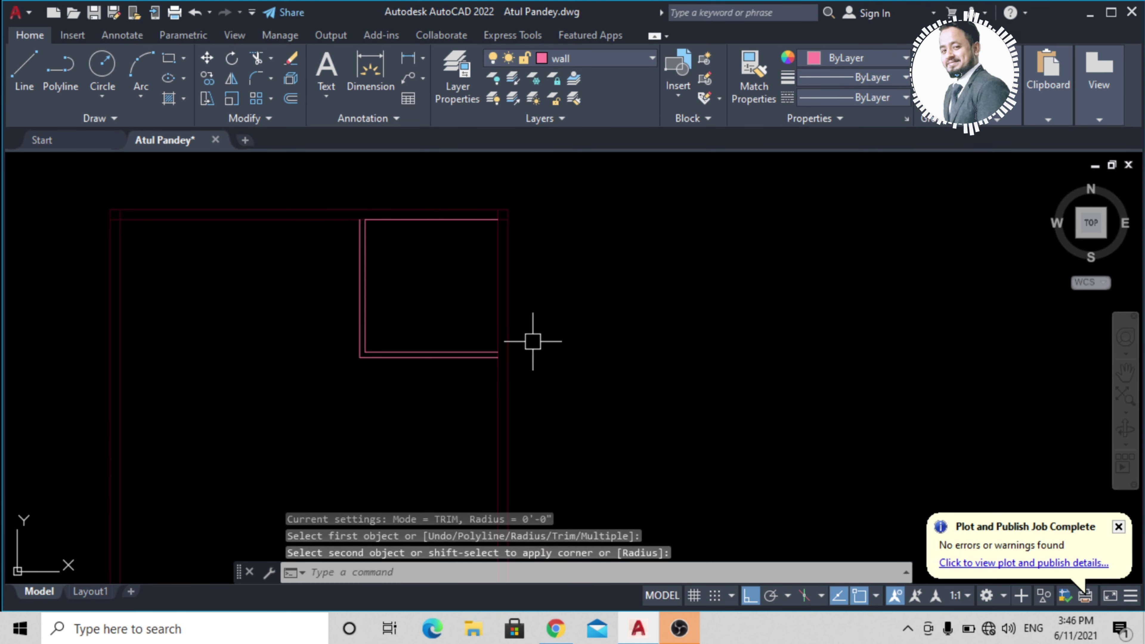
middle_drag(401, 322, 555, 302)
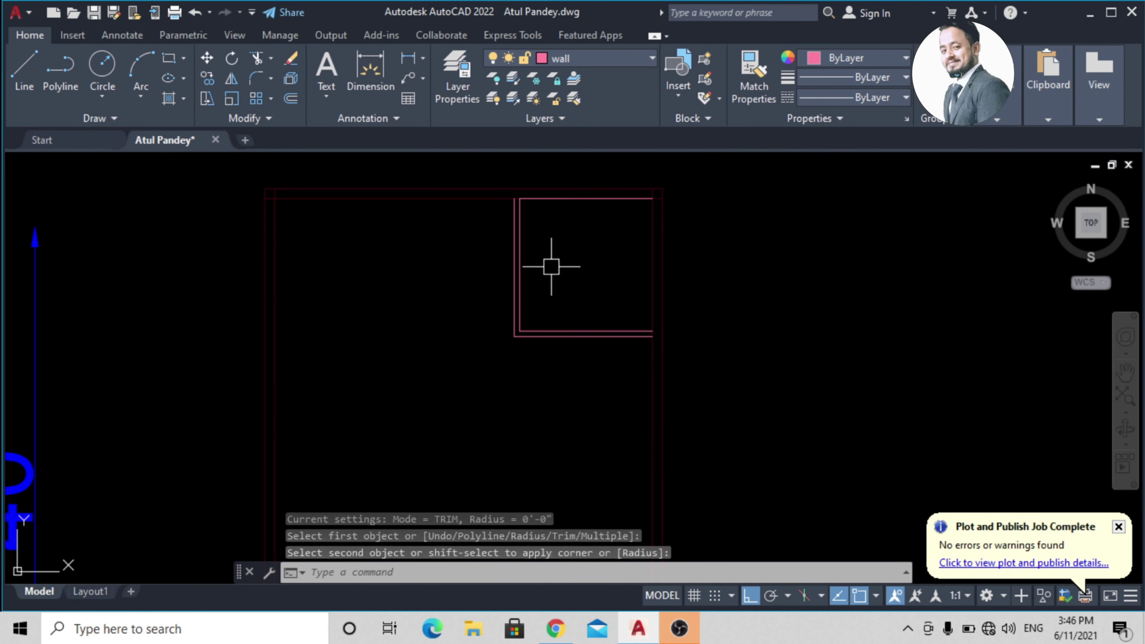
click(591, 60)
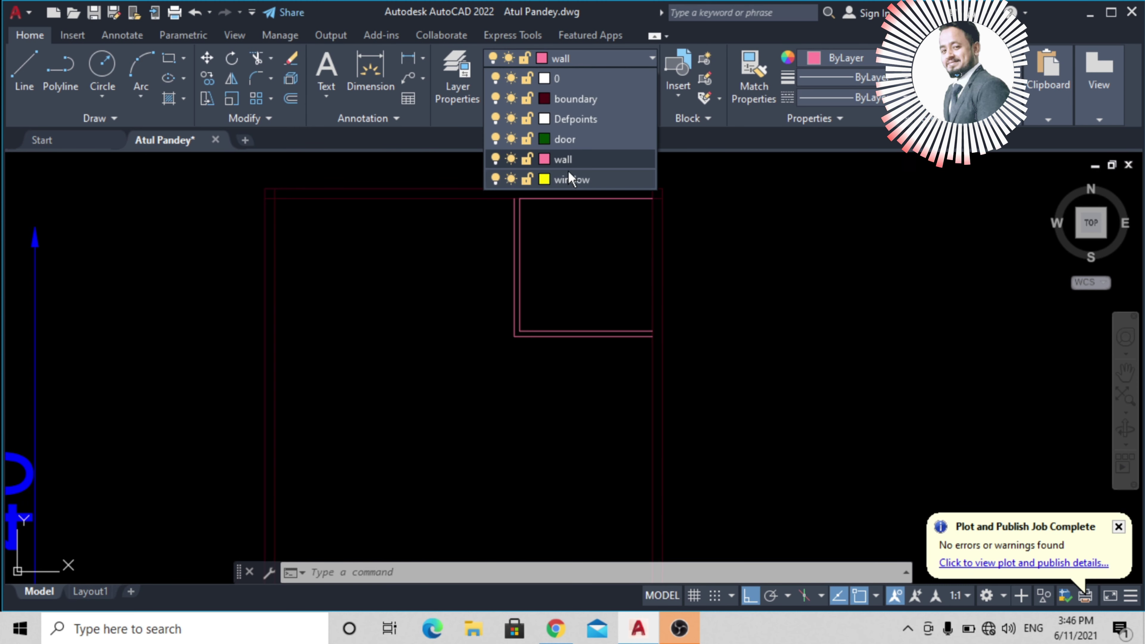
click(567, 140)
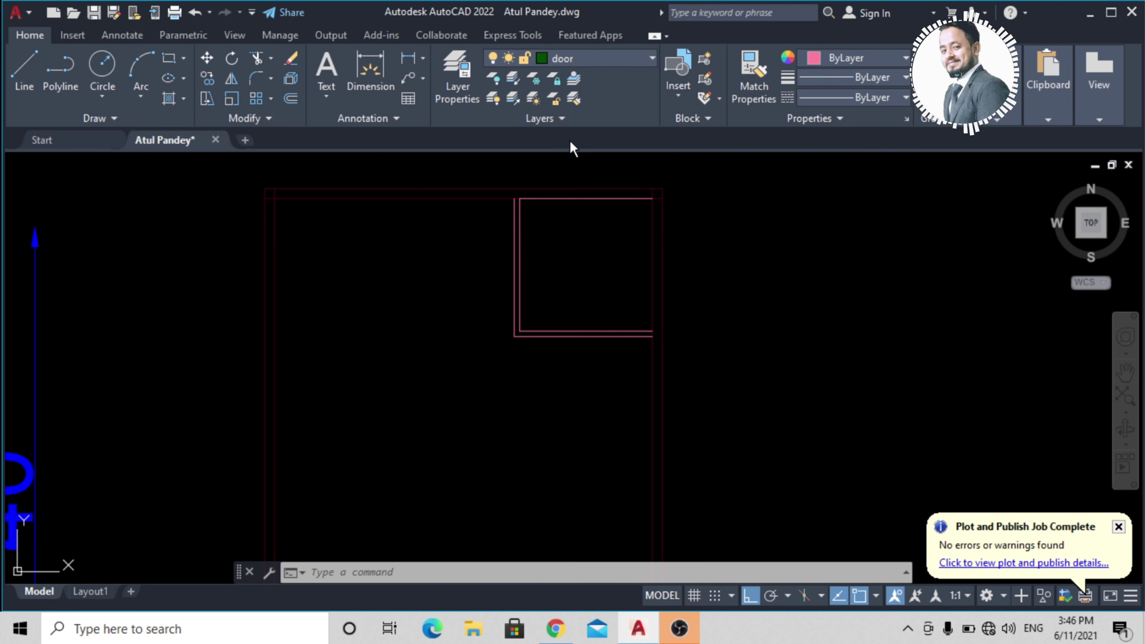
Step: Draw a circle of radius 36 centred on the room's inner lower-left corner to mark the door swing
text(c)
key(Return)
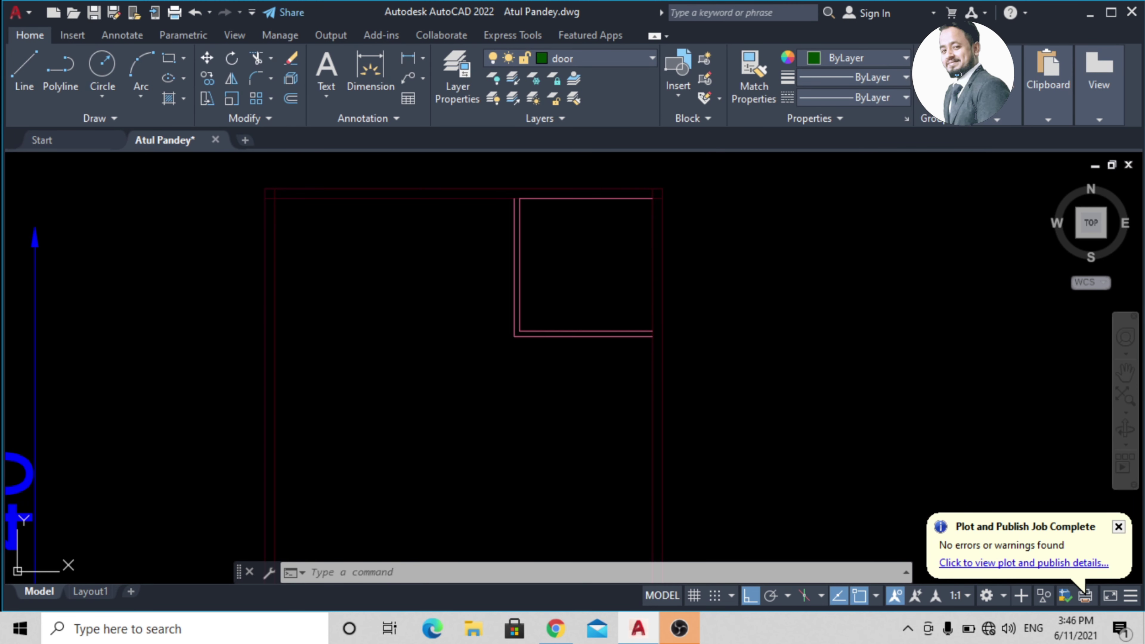
click(521, 331)
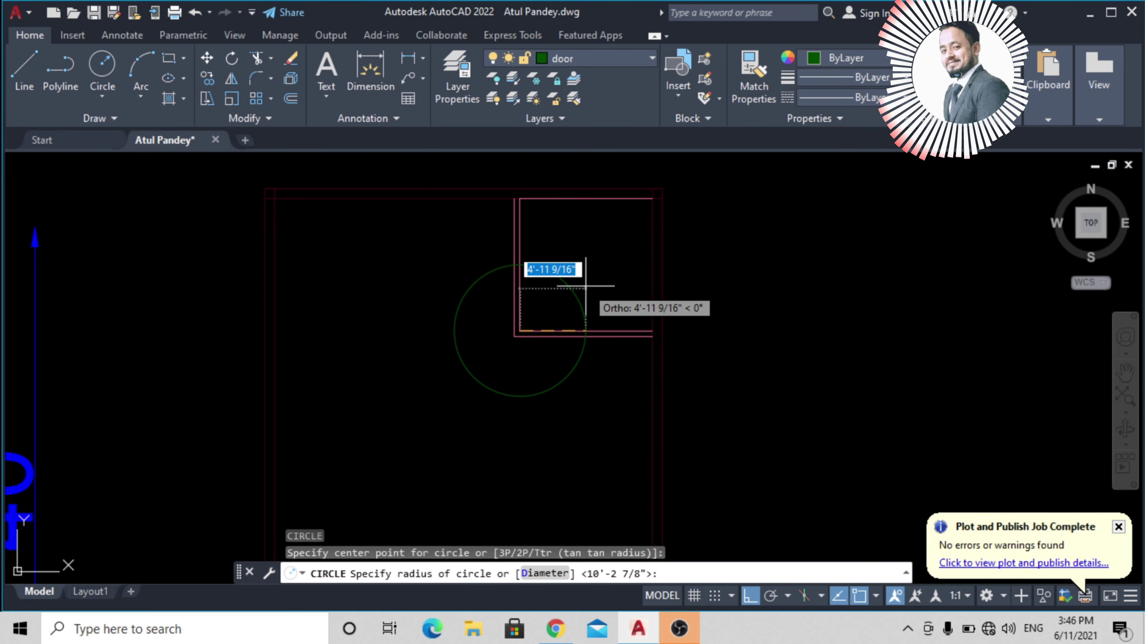
text(36)
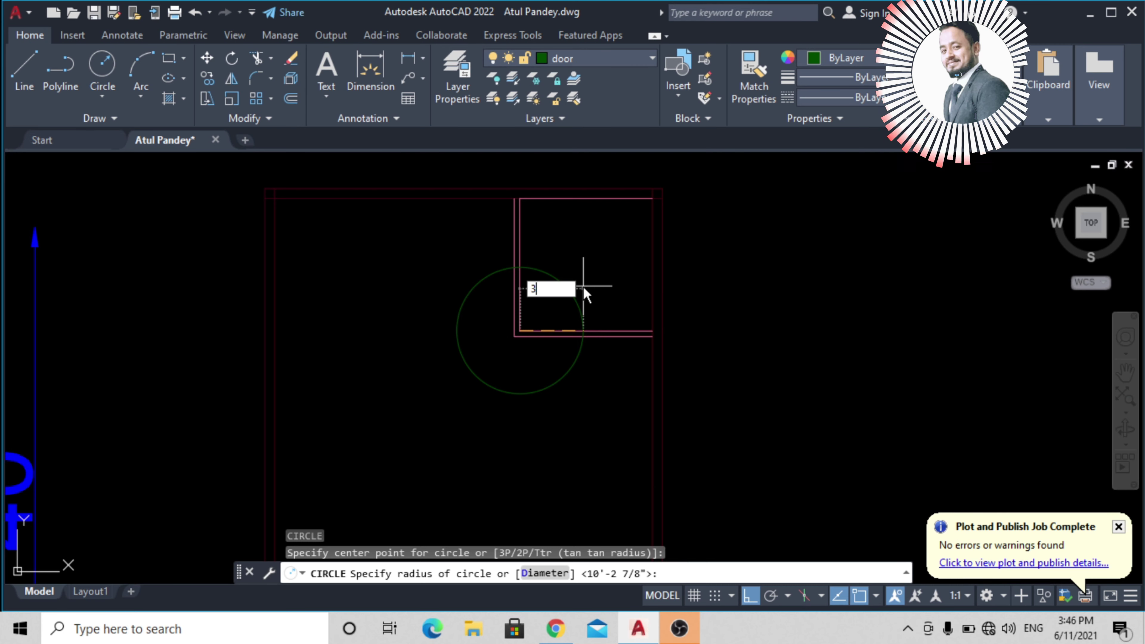
key(Return)
mouse_move(640, 331)
middle_down()
mouse_move(577, 361)
mouse_move(511, 327)
middle_up()
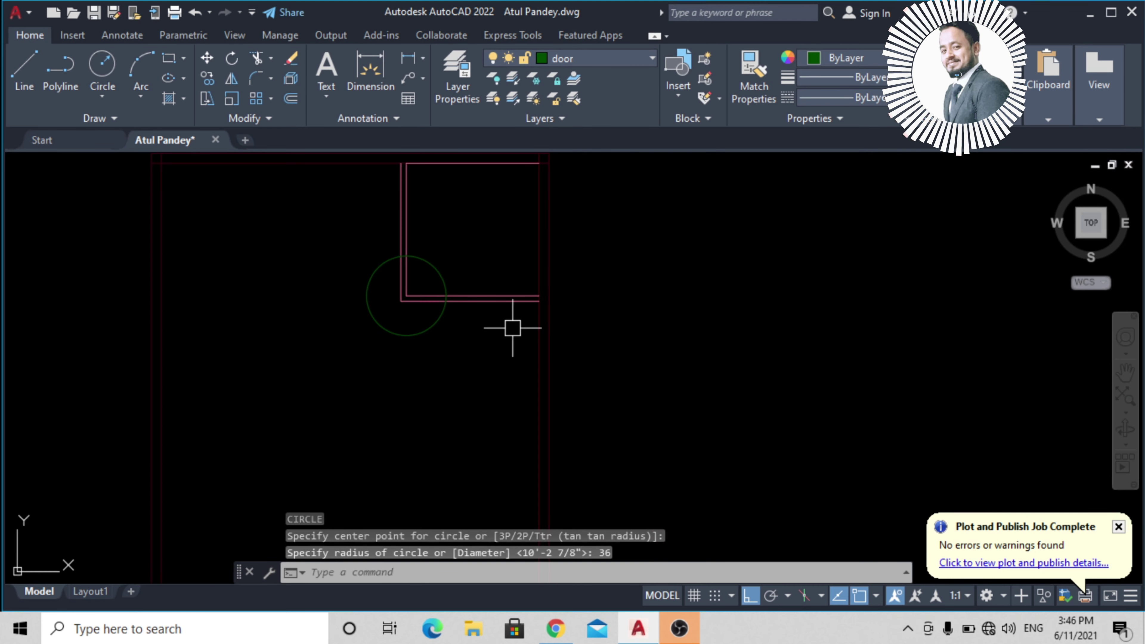
Step: Make window the current layer
click(630, 58)
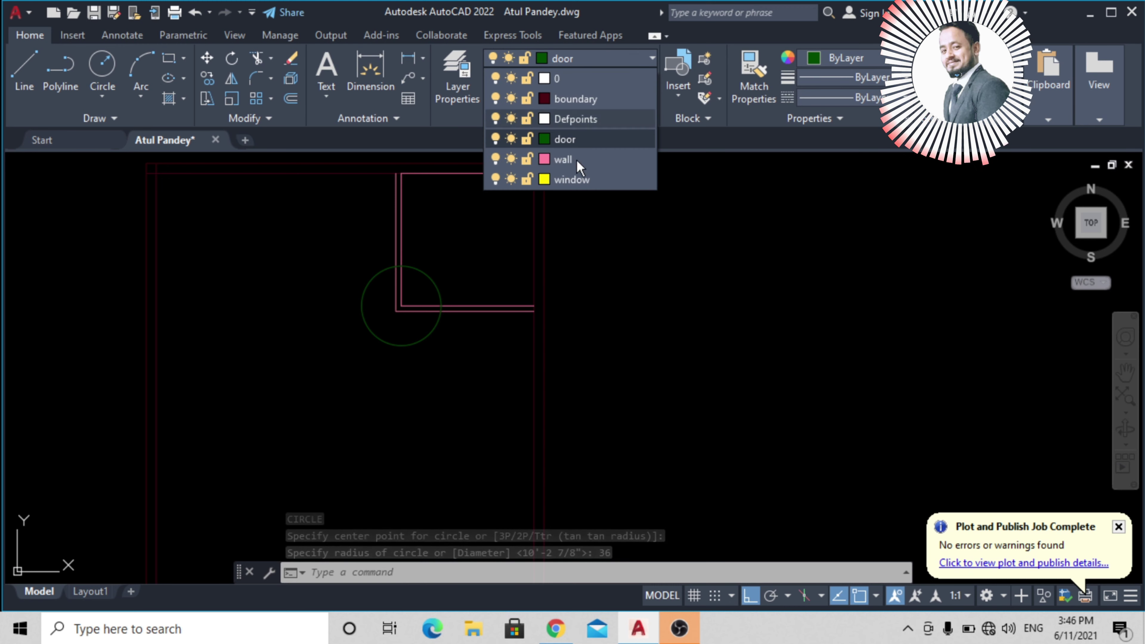
click(564, 181)
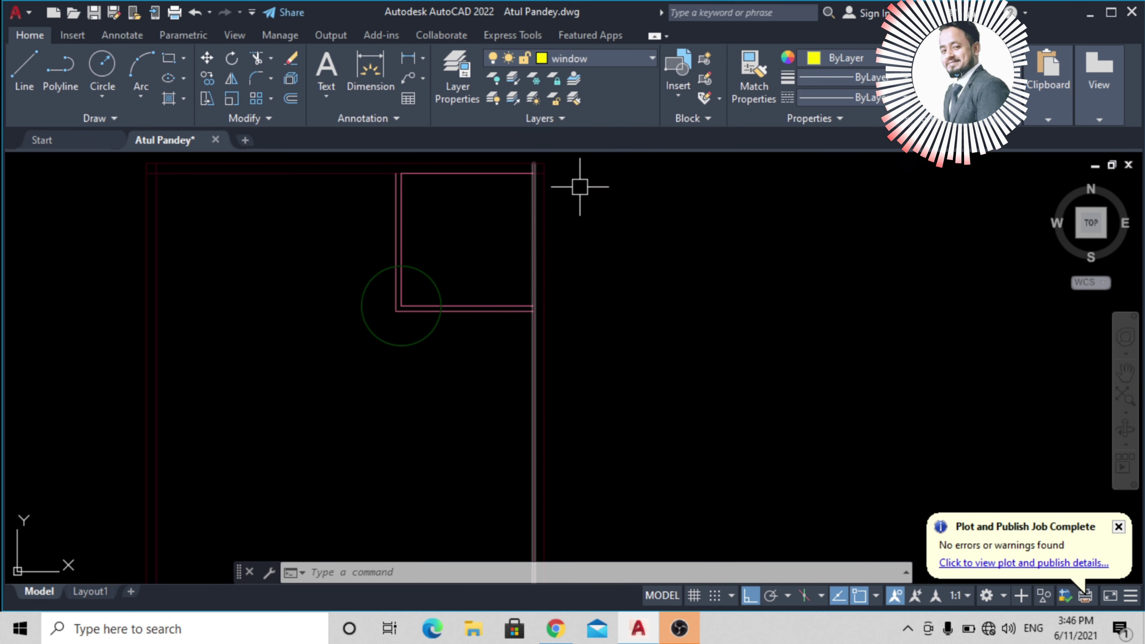
text(re)
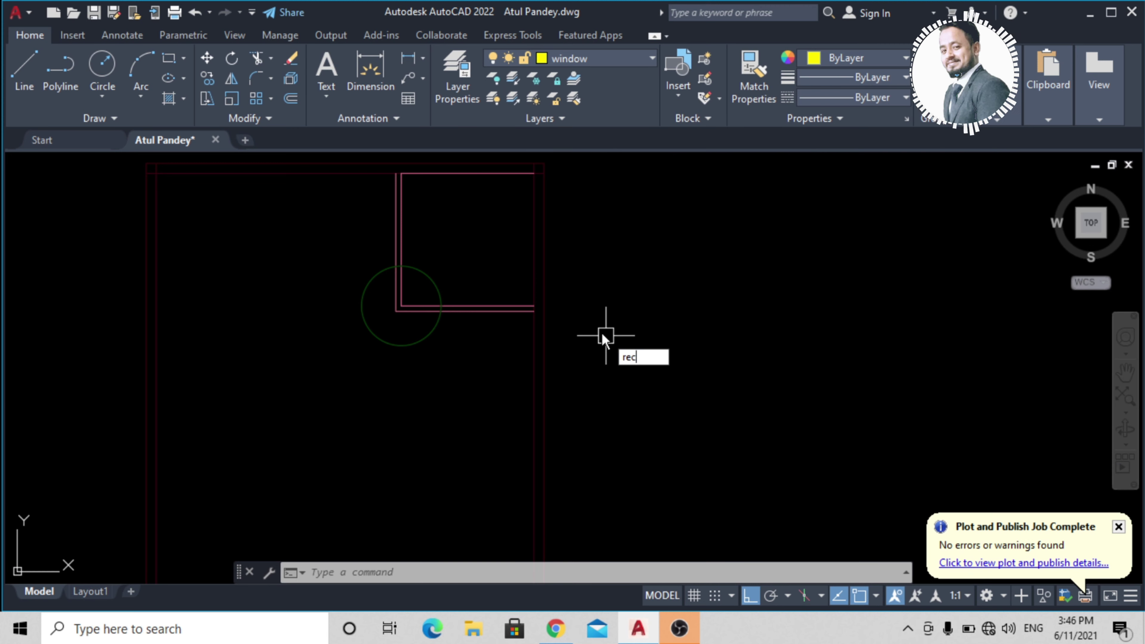
text(c)
key(Return)
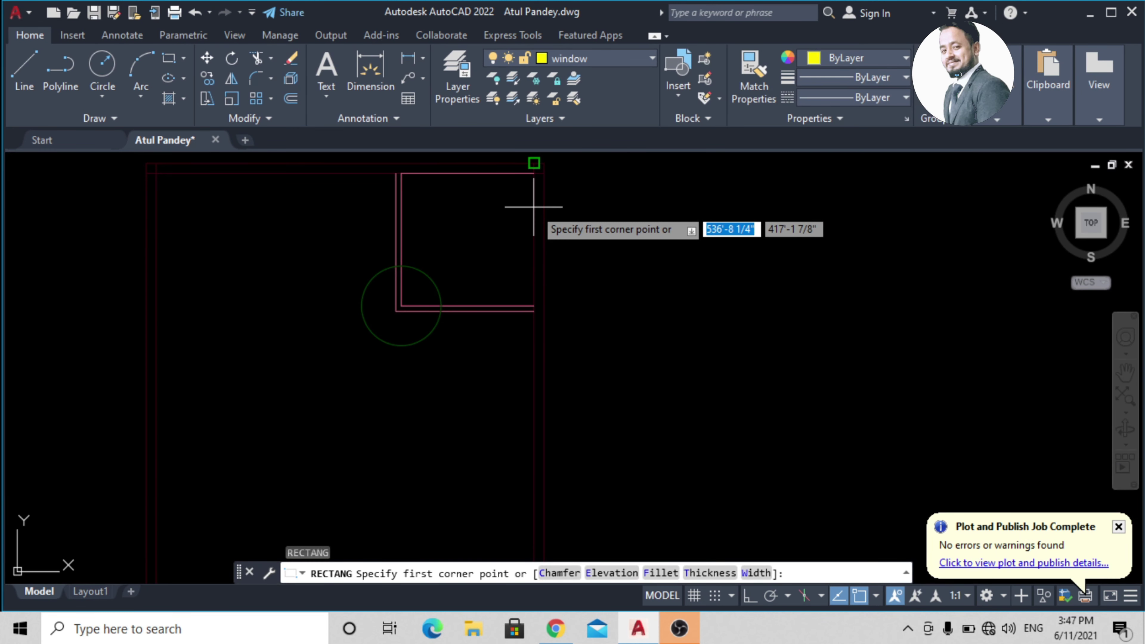
click(533, 164)
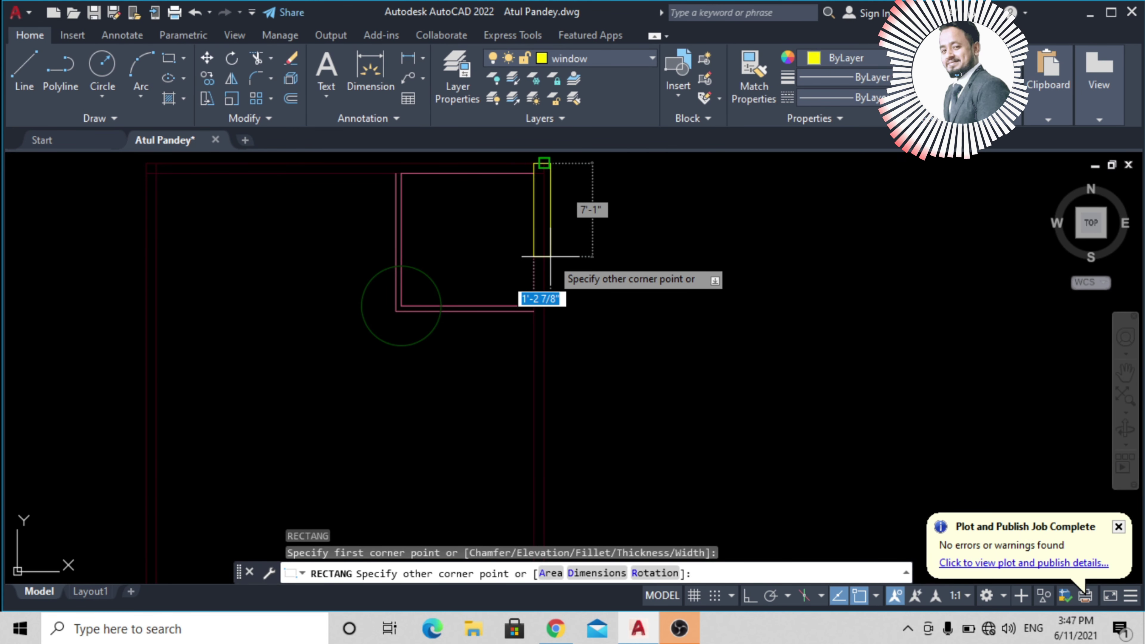
key(Escape)
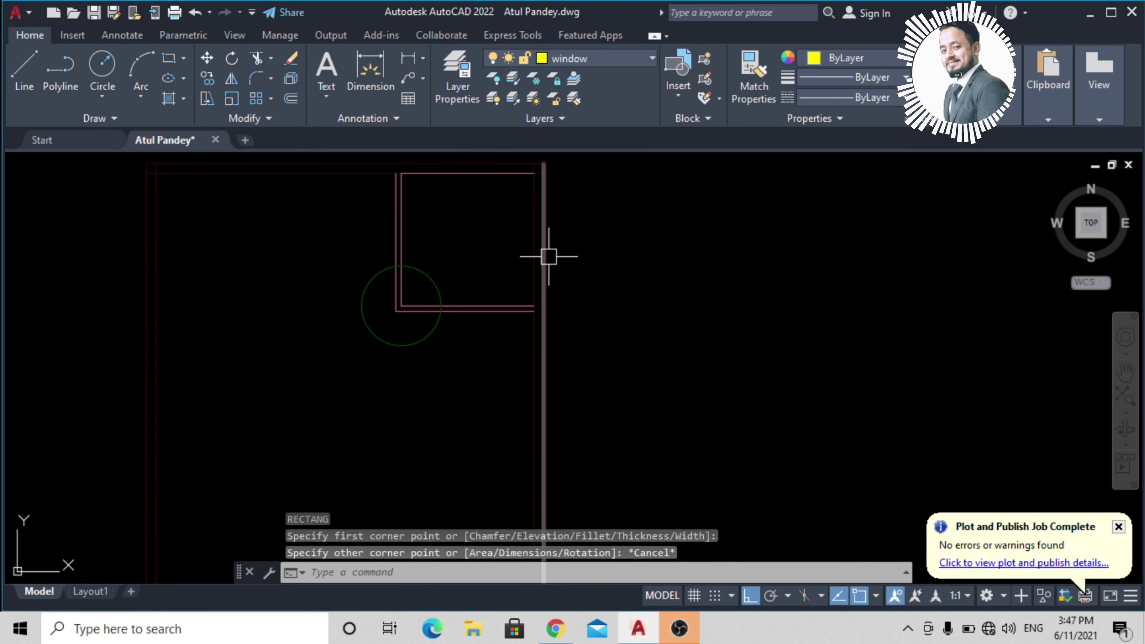
Step: Enable the Nearest object snap and draw a window rectangle spanning the thickness of the boundary wall on the room's east side
click(876, 596)
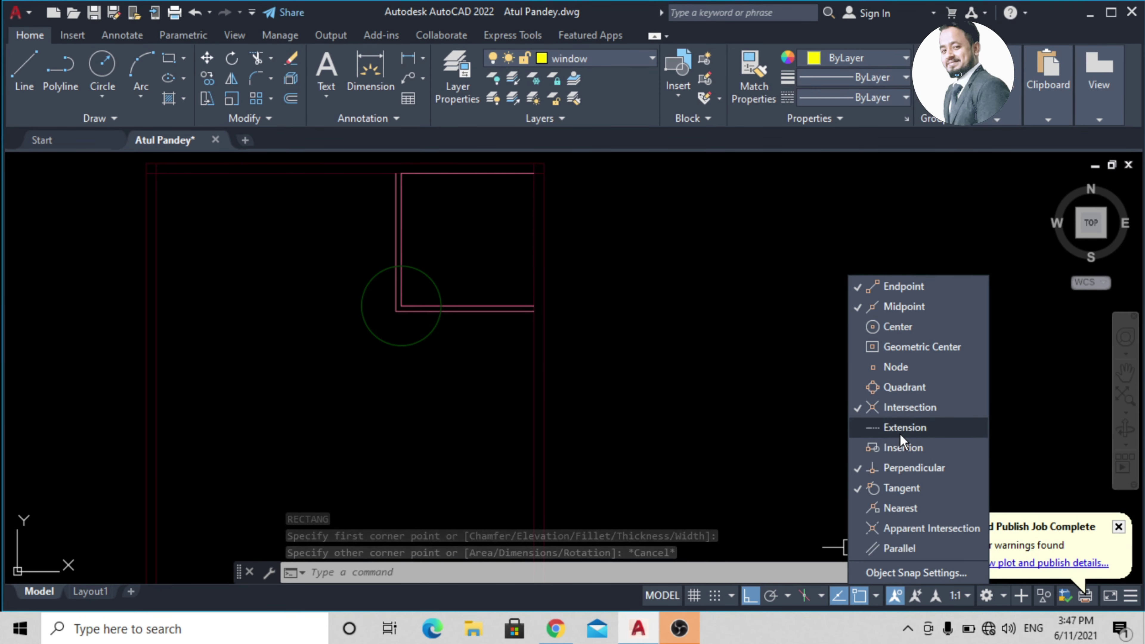
click(888, 508)
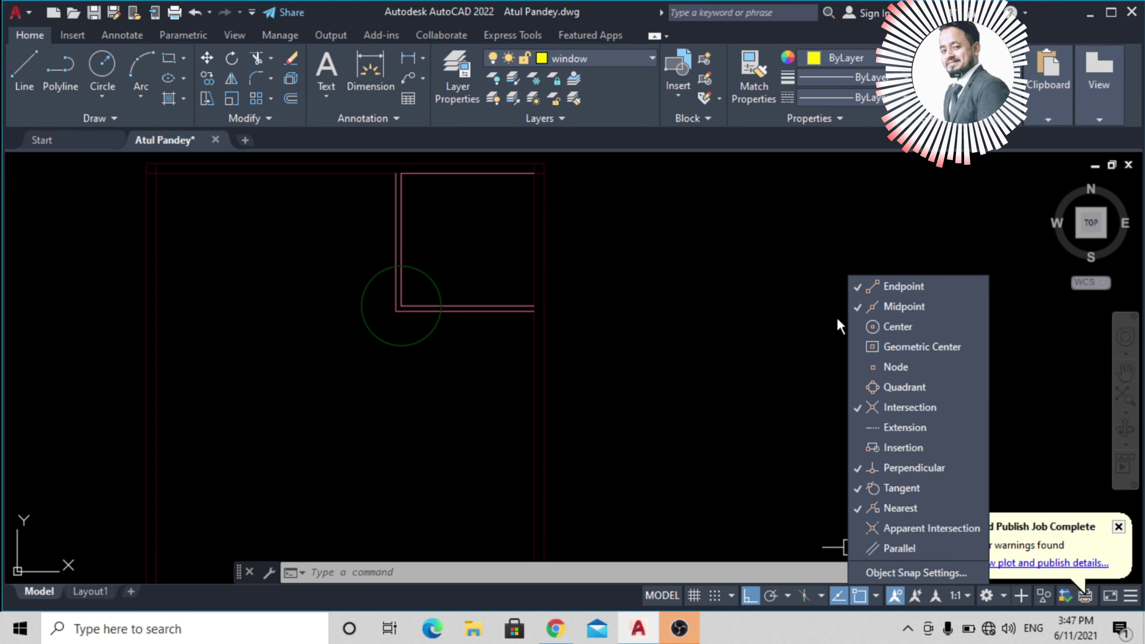
text(r)
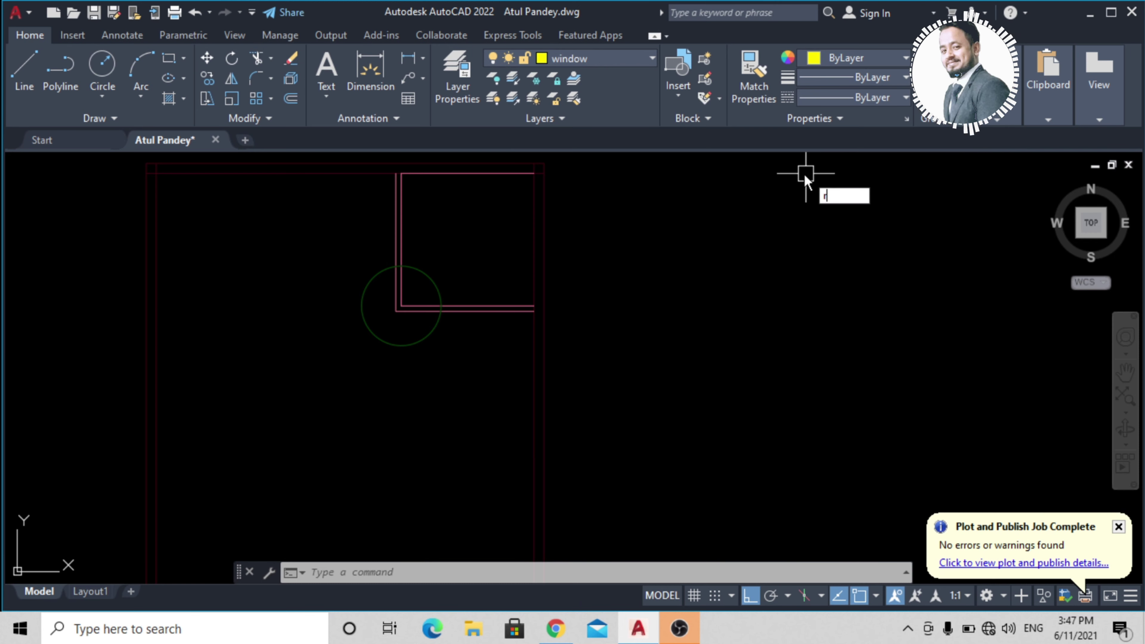
text(ec)
key(Return)
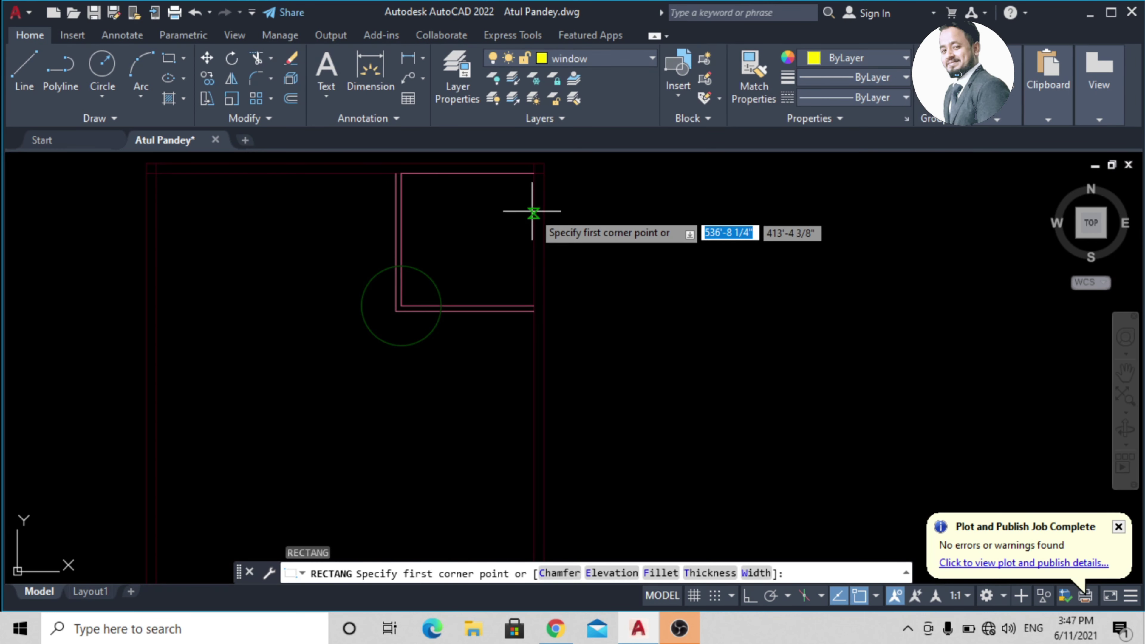
click(533, 207)
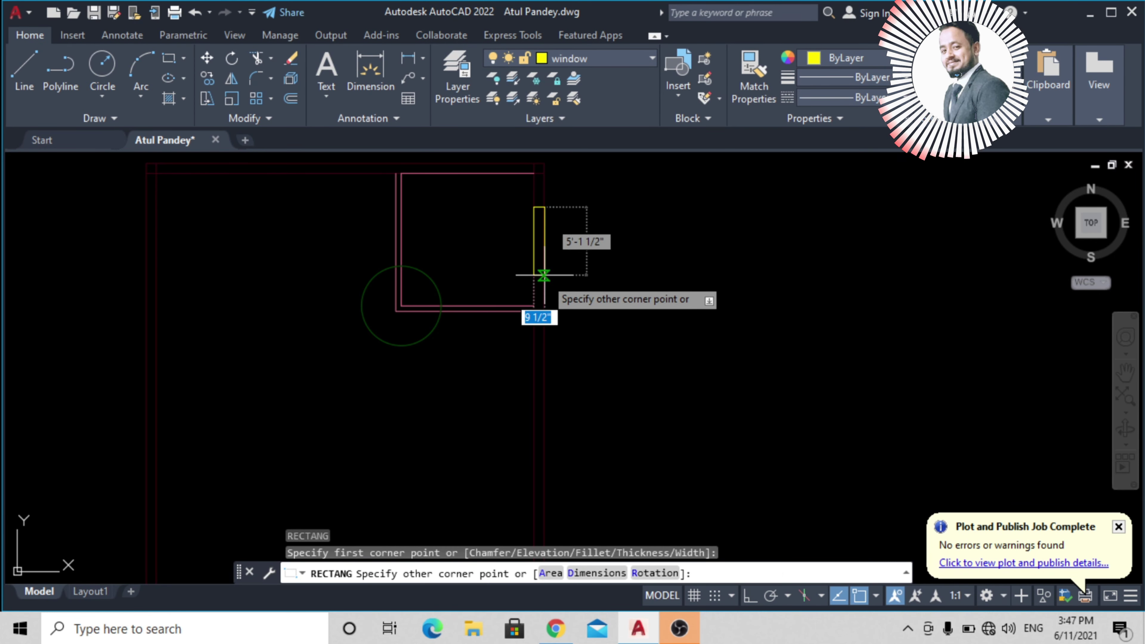
click(544, 293)
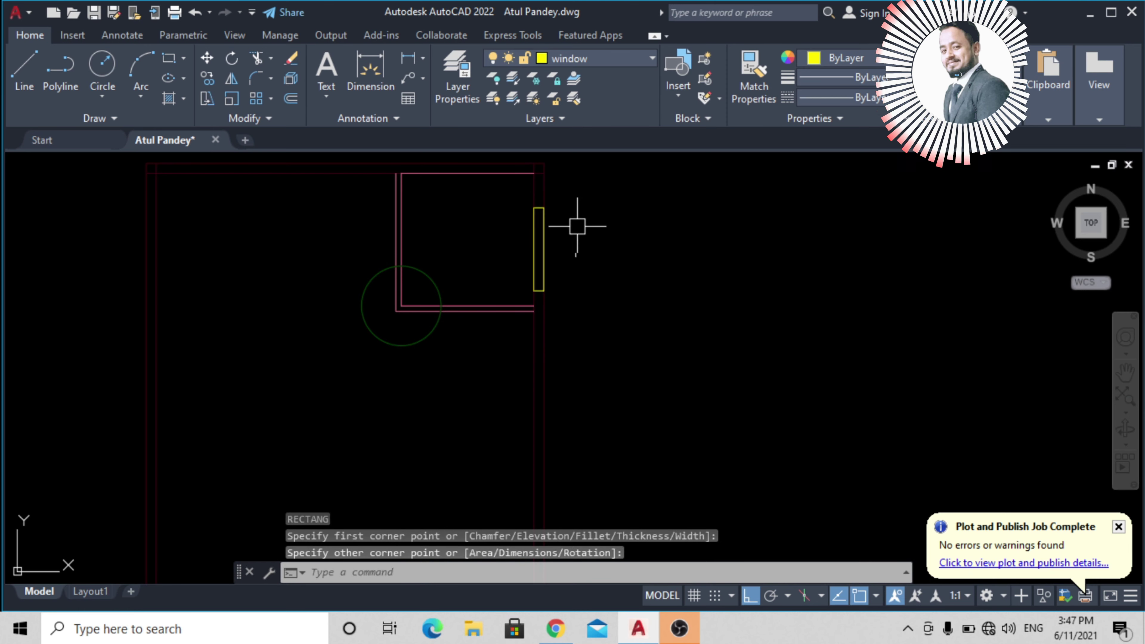
middle_drag(541, 293, 490, 290)
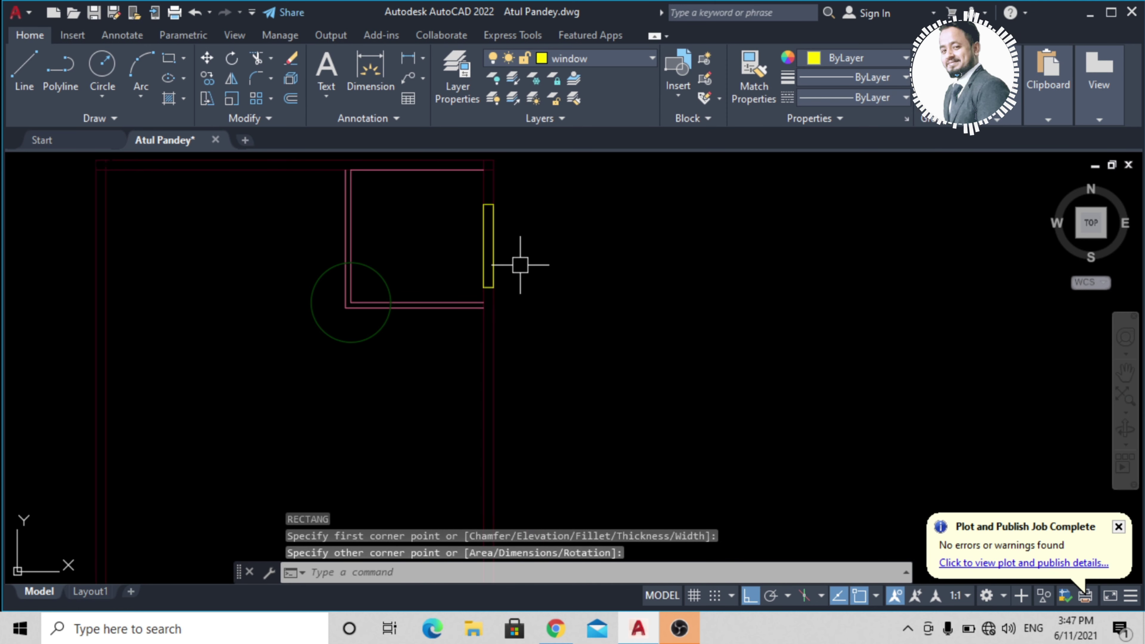
mouse_move(520, 264)
middle_down()
mouse_move(539, 308)
mouse_move(605, 271)
middle_up()
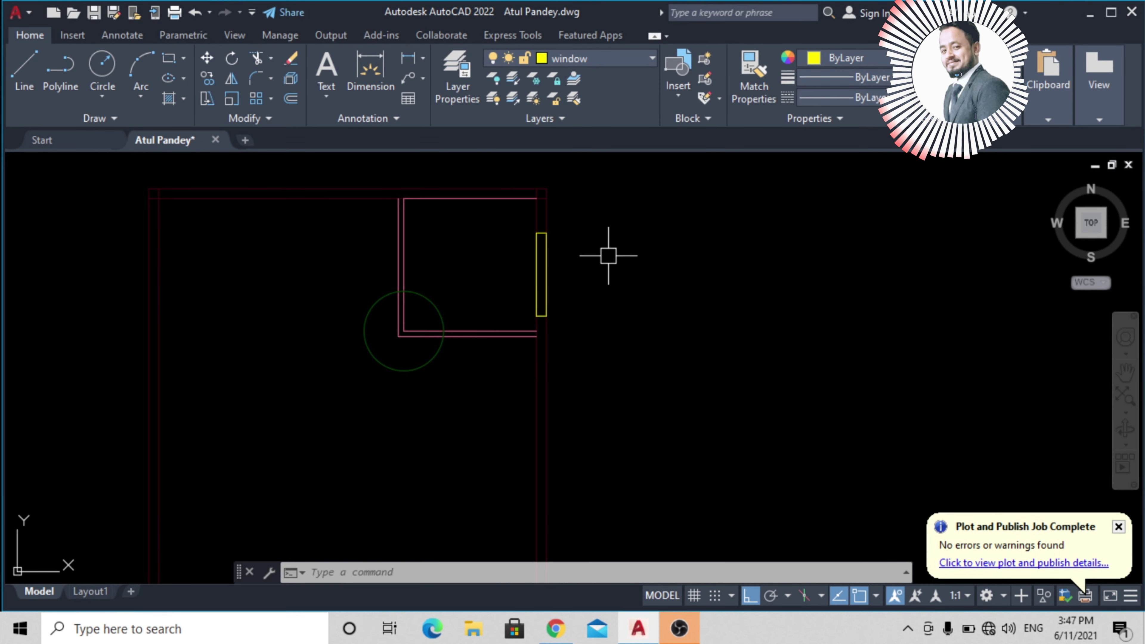
Step: Change the window layer's colour to cyan
click(599, 60)
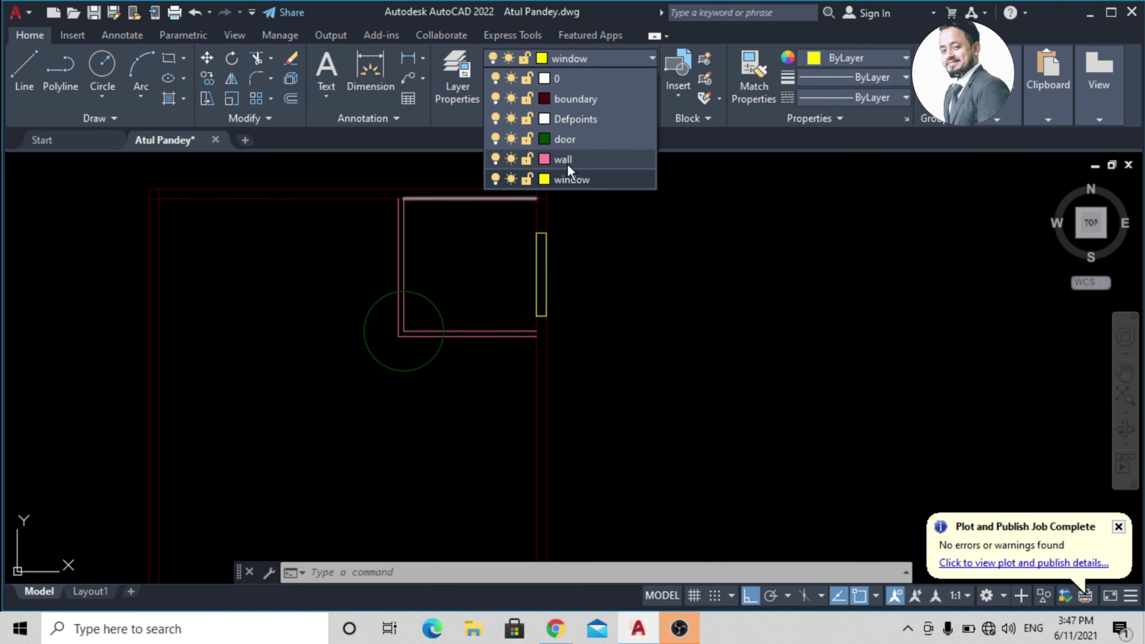
click(544, 179)
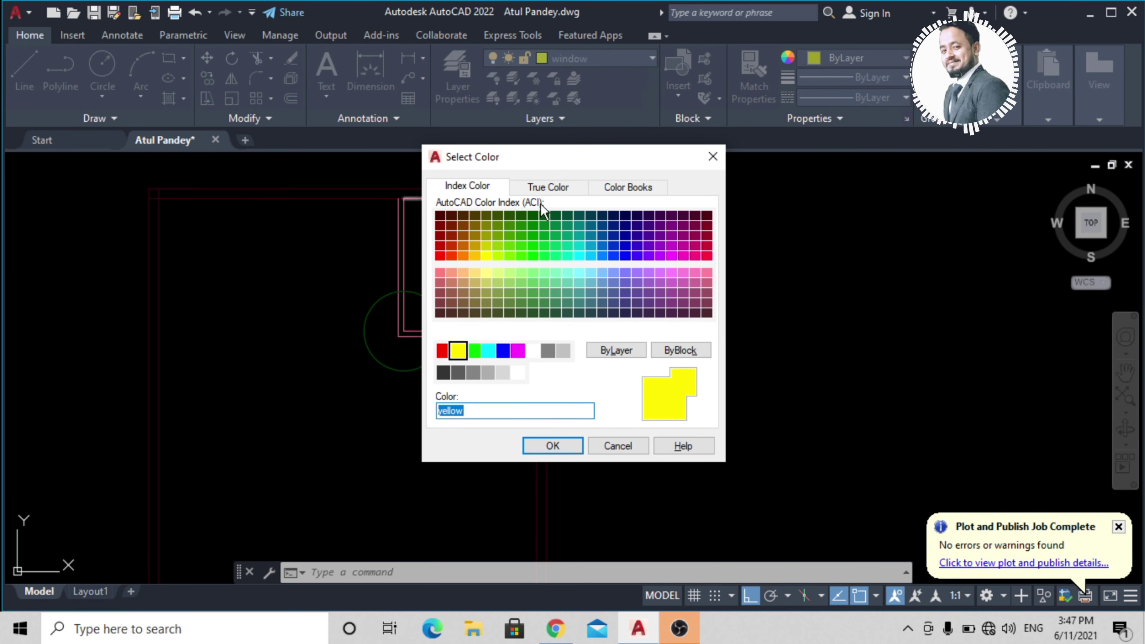
click(490, 352)
click(541, 448)
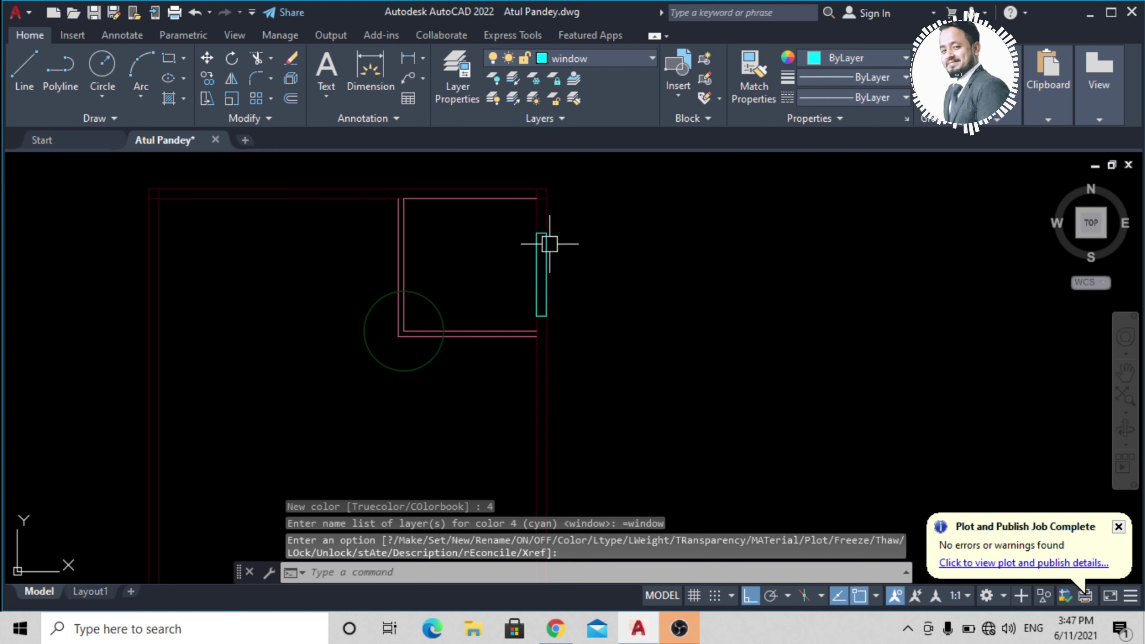
key(Return)
Step: Change the colour of the door circle's layer to yellow, index colour 50, and clear the selection
click(438, 299)
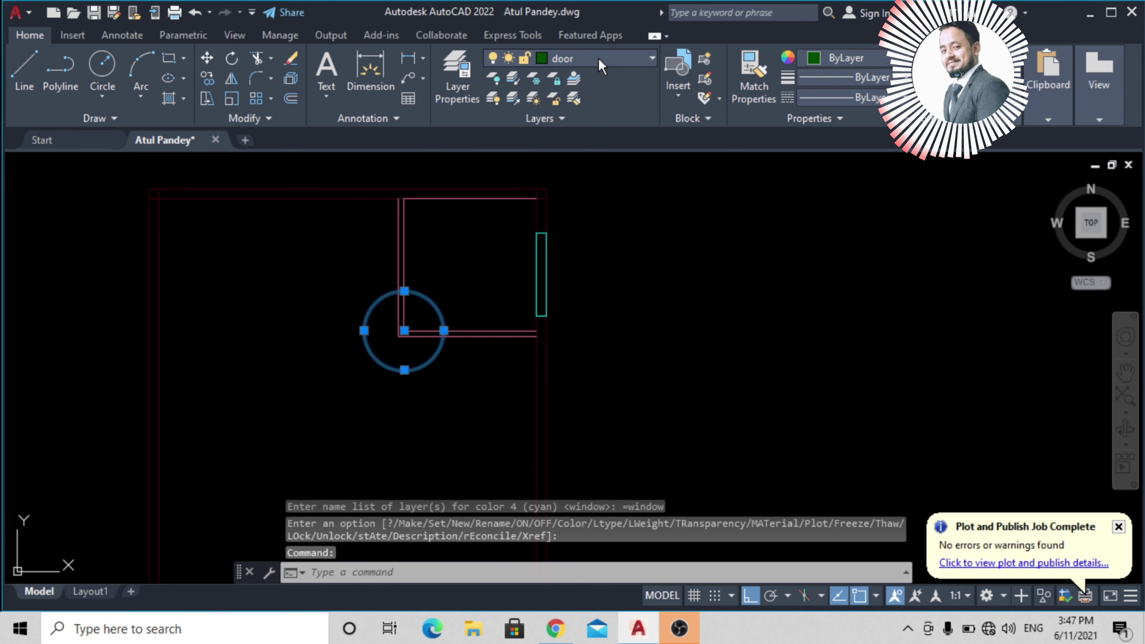
click(600, 64)
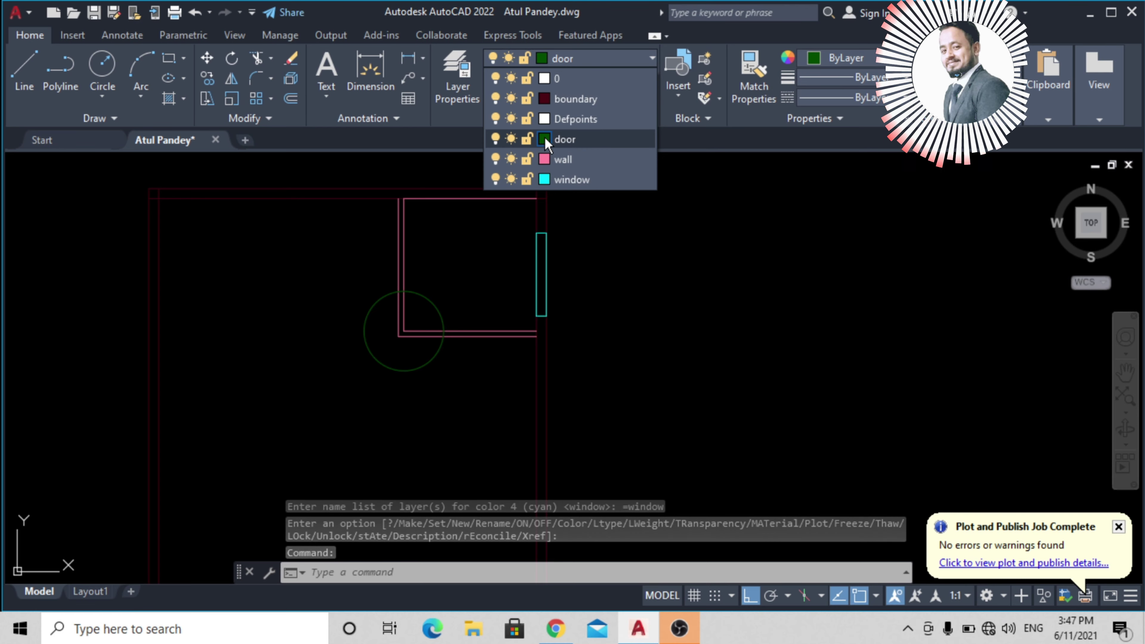
click(544, 139)
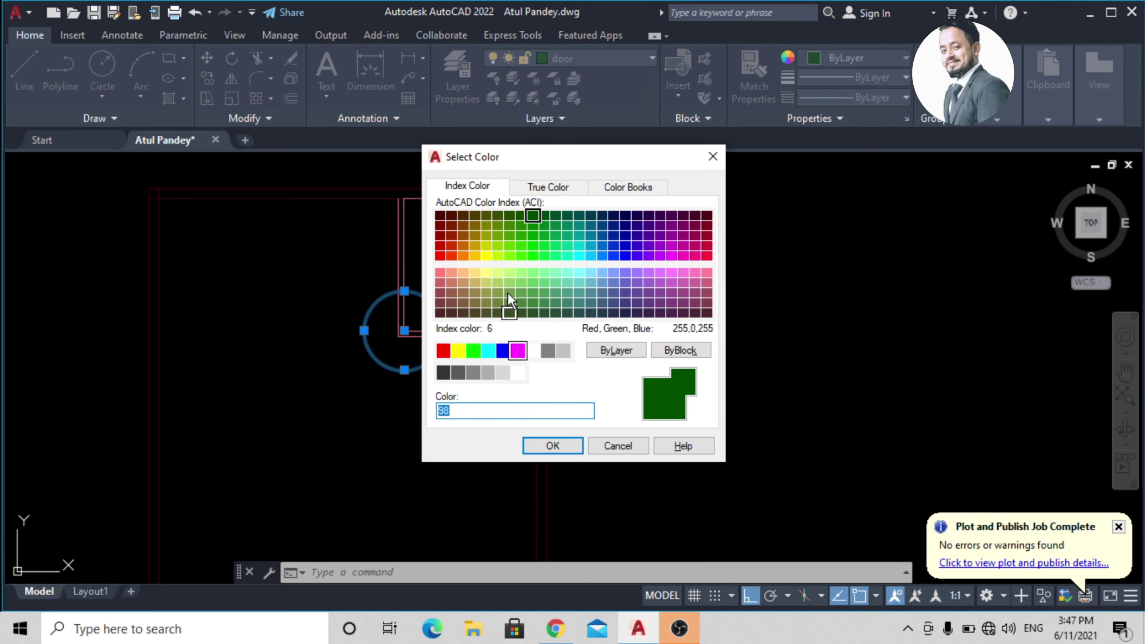
click(486, 256)
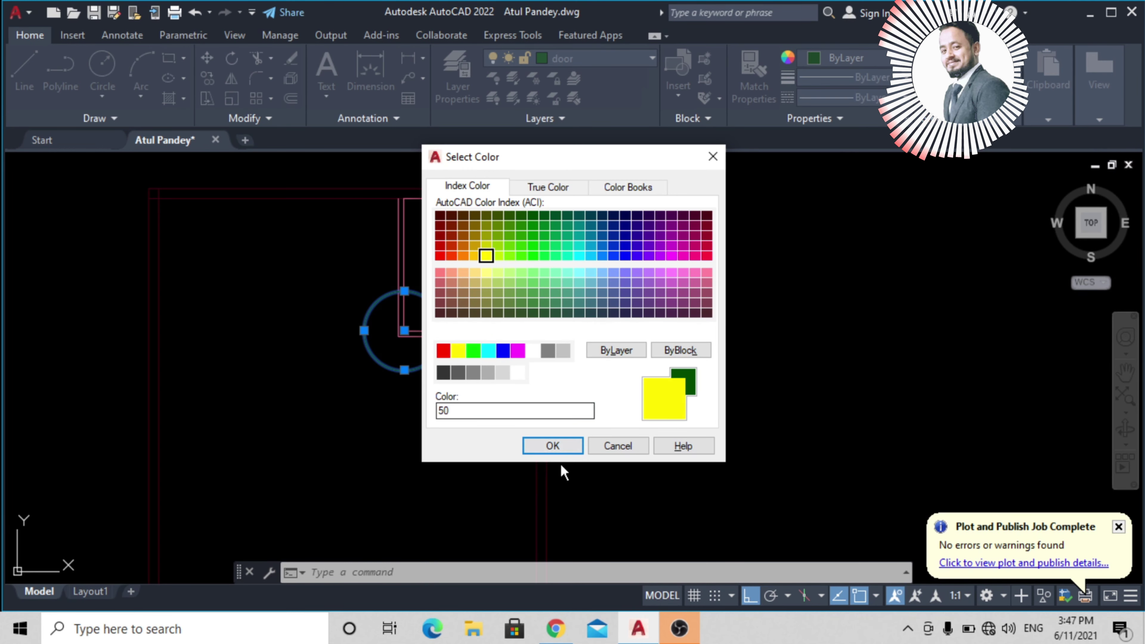
click(555, 442)
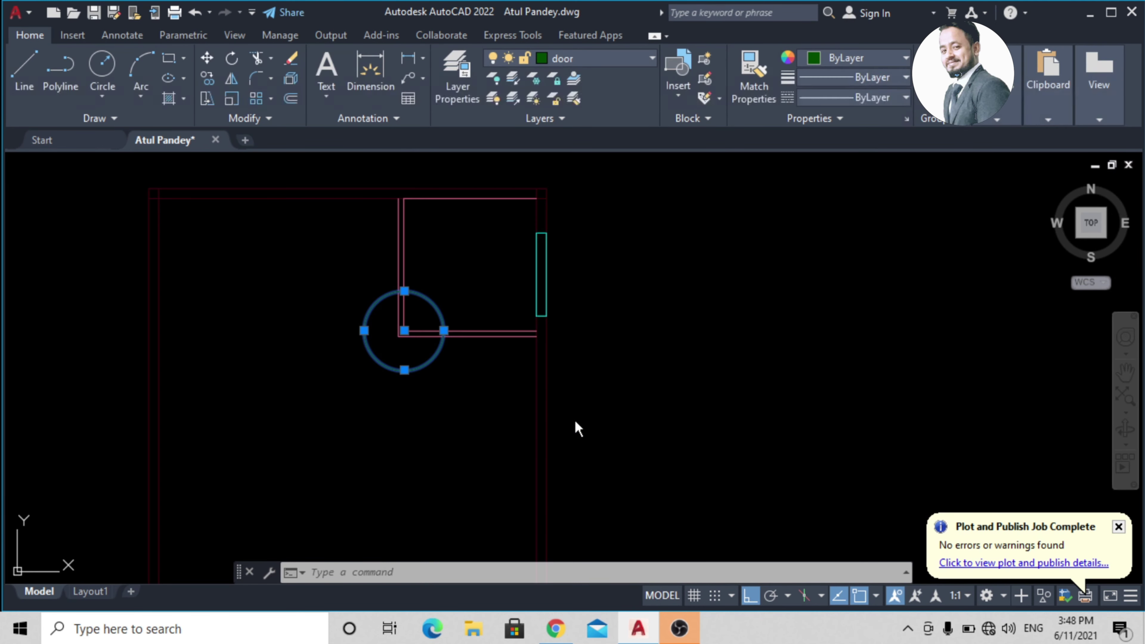
click(611, 312)
key(Escape)
key(Escape)
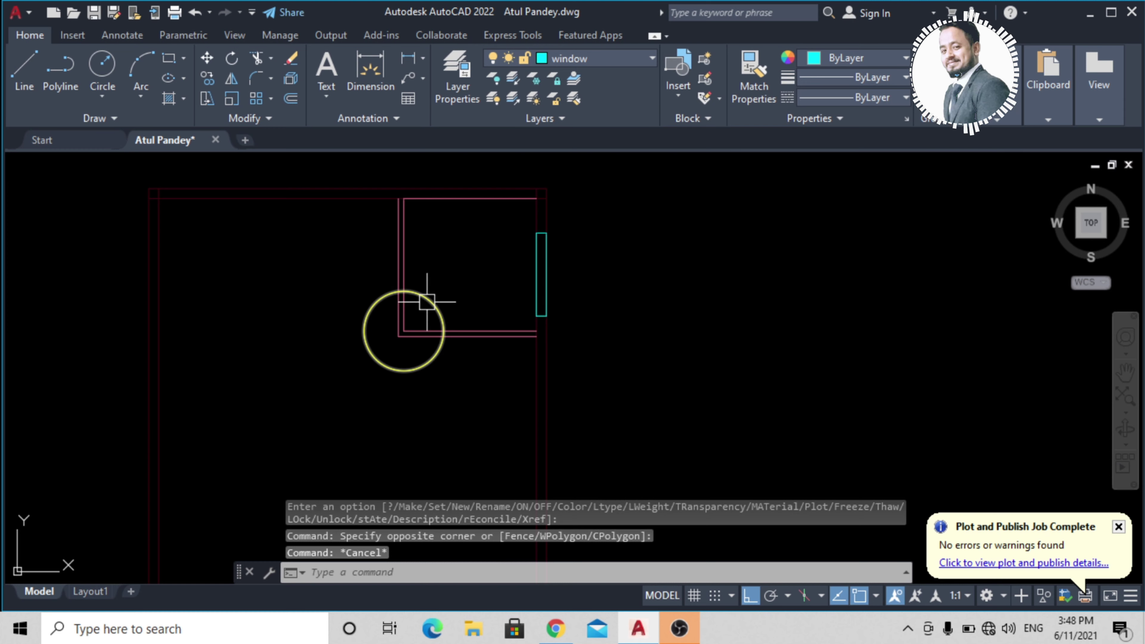
Step: Examine the layers and their properties in the Layer Properties Manager, including the Layer Settings dialog, without changing anything
mouse_move(429, 299)
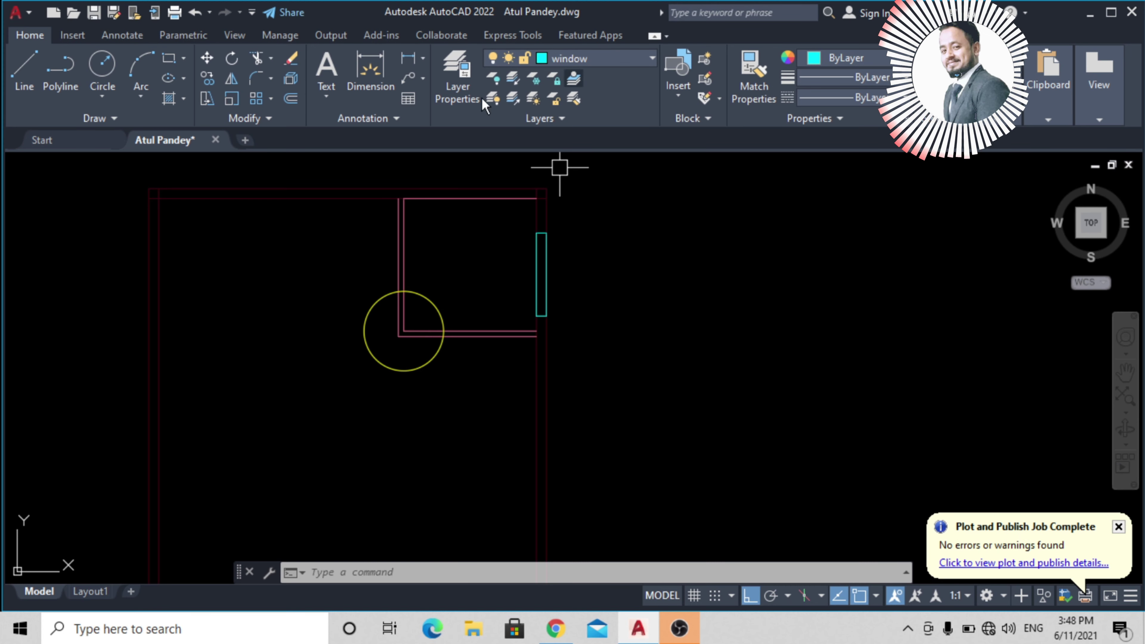
click(446, 92)
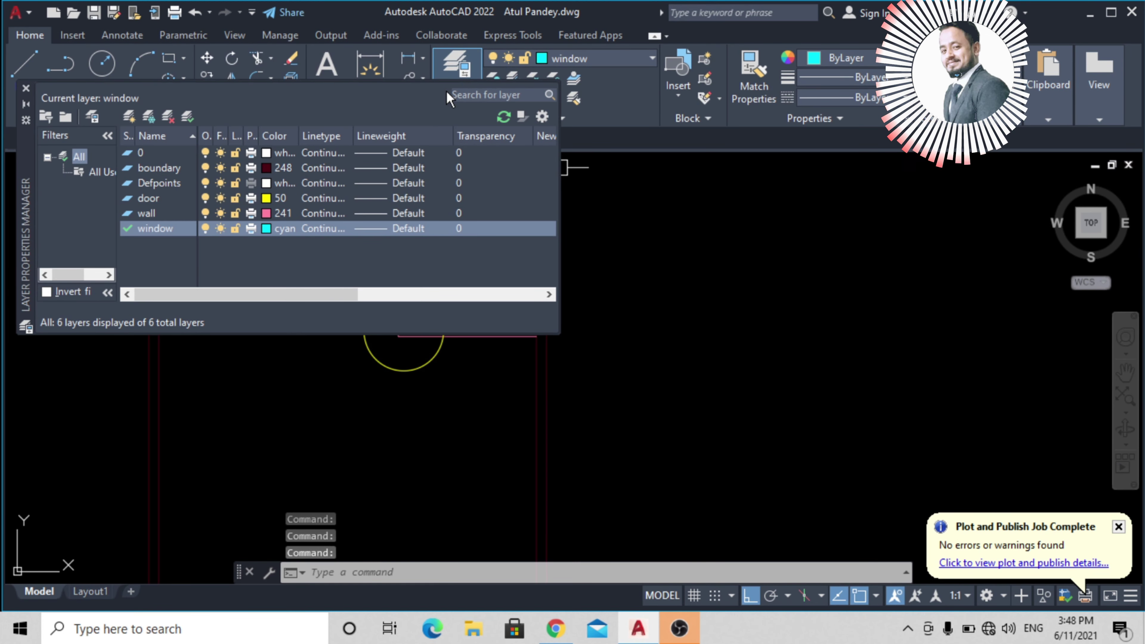
click(544, 117)
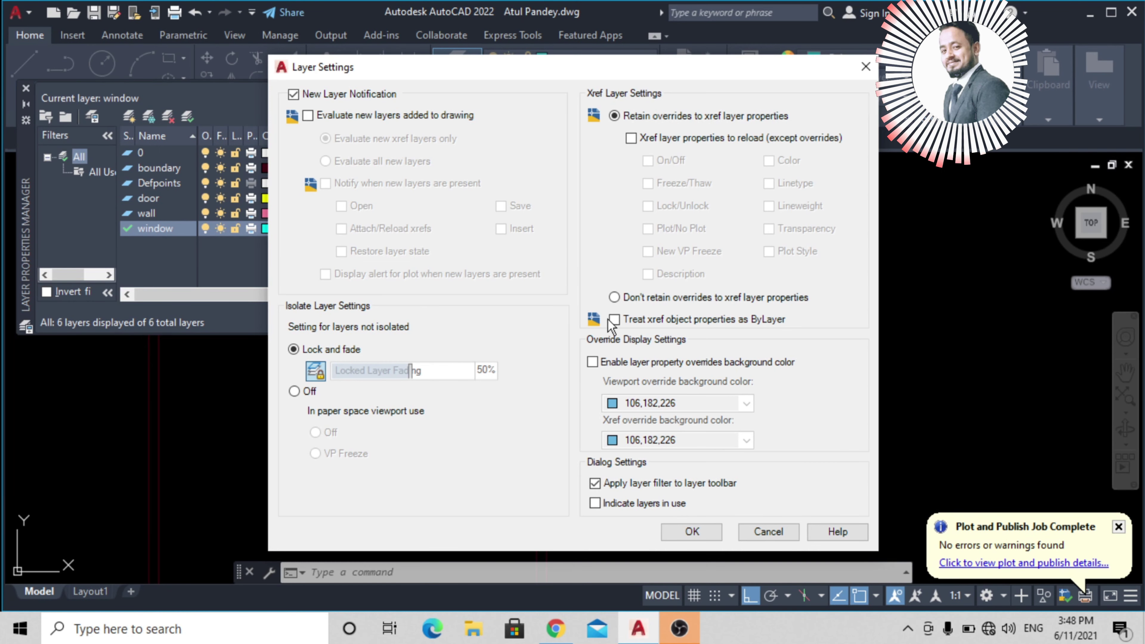
click(860, 68)
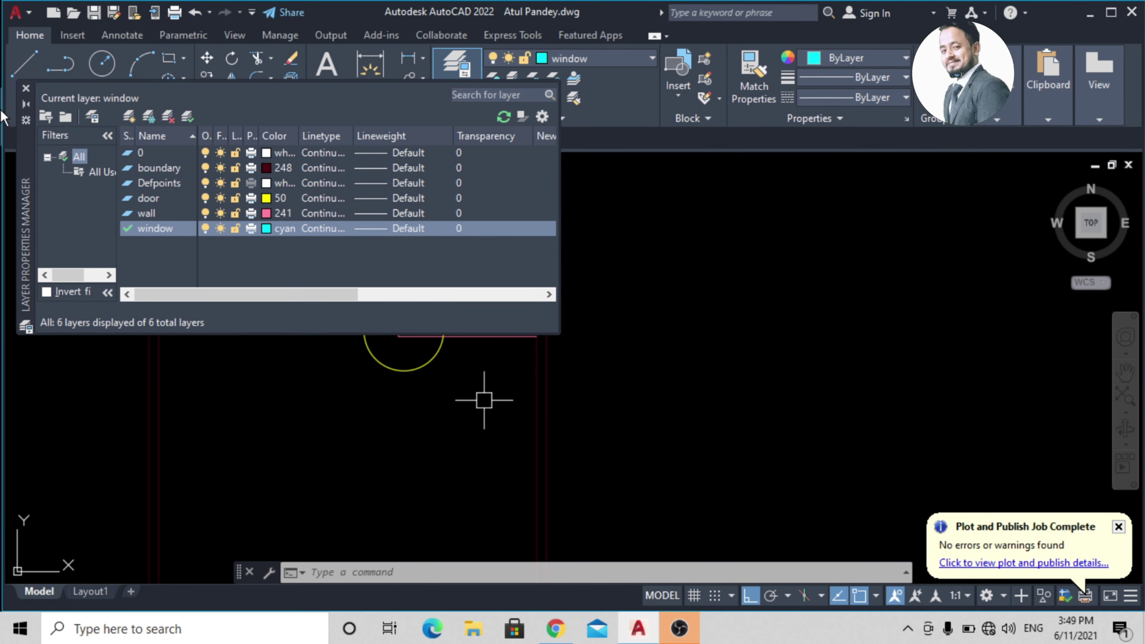
click(26, 88)
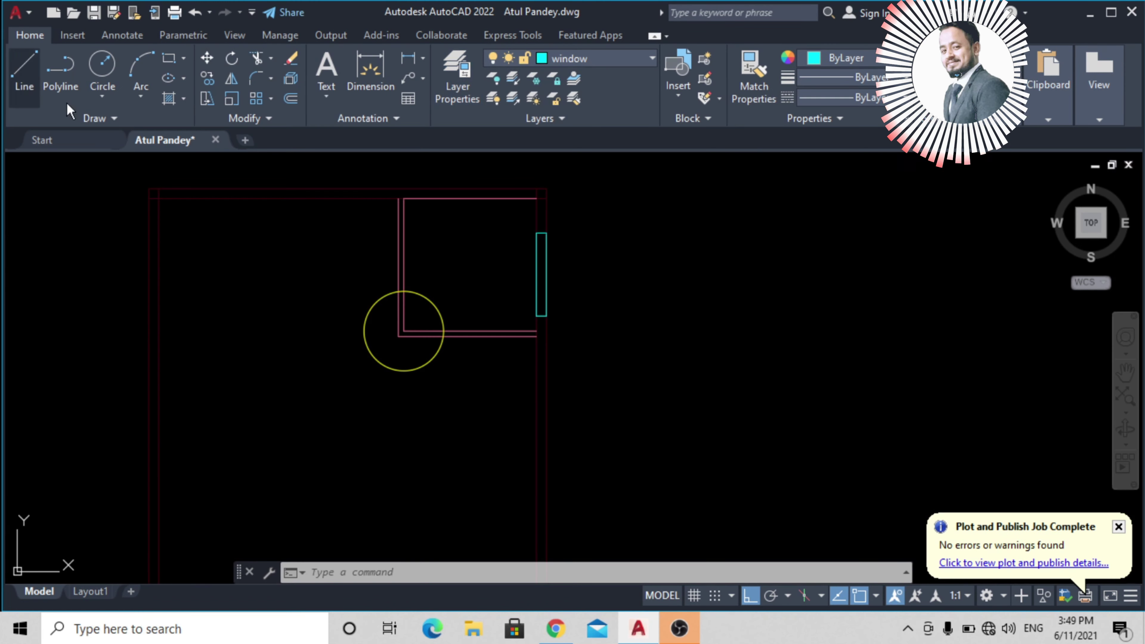
Step: Turn off the window layer, confirming that the current layer is switched off
click(588, 58)
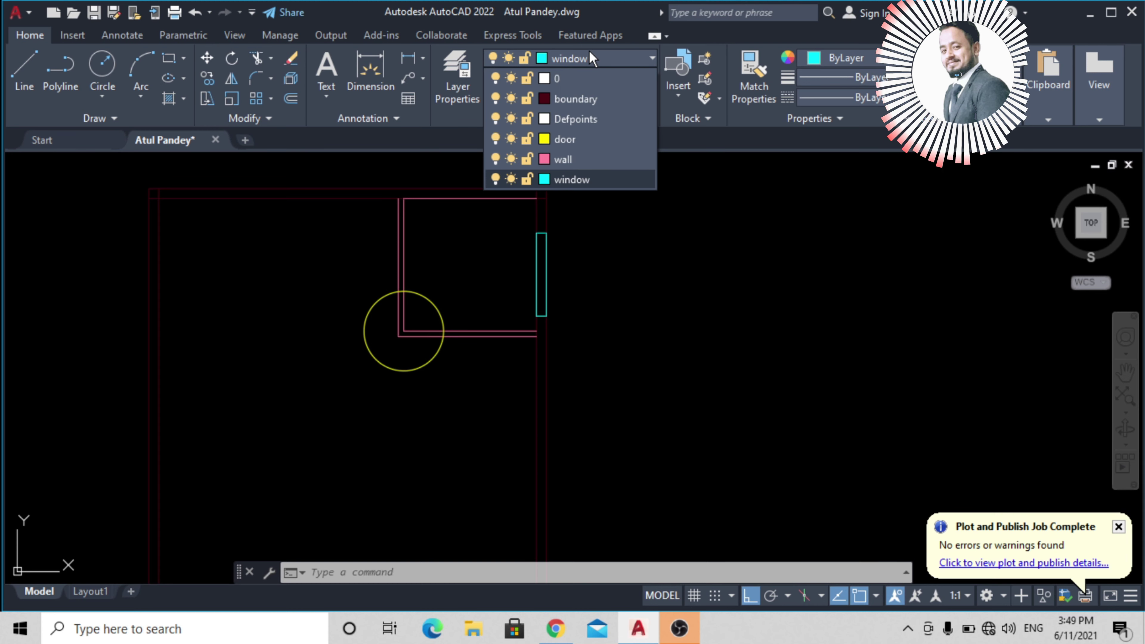
click(492, 58)
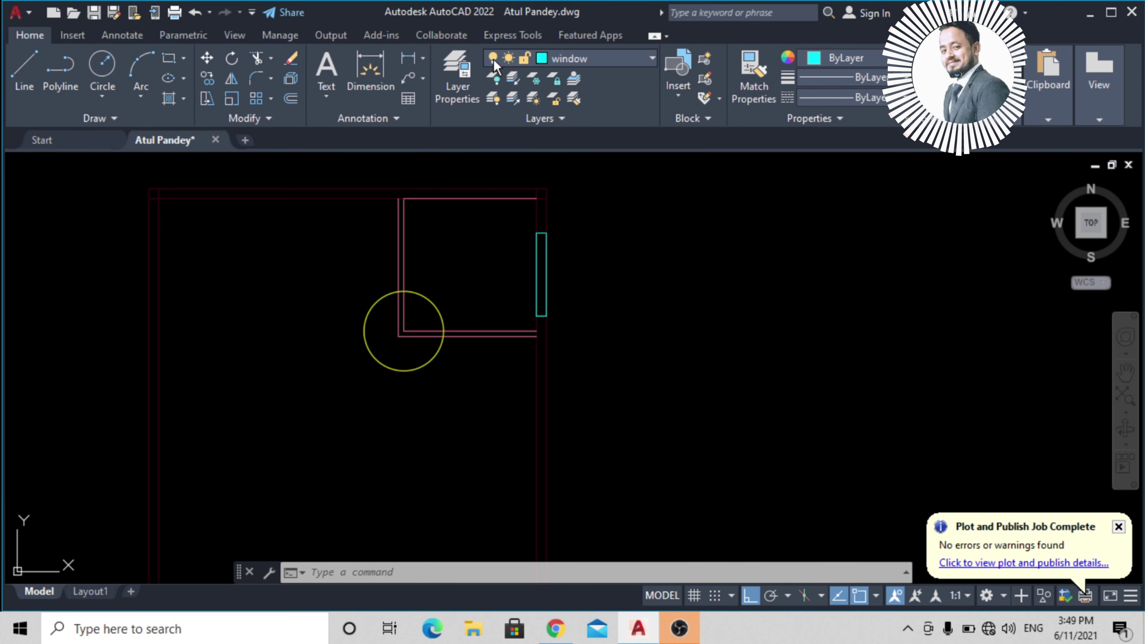
click(589, 52)
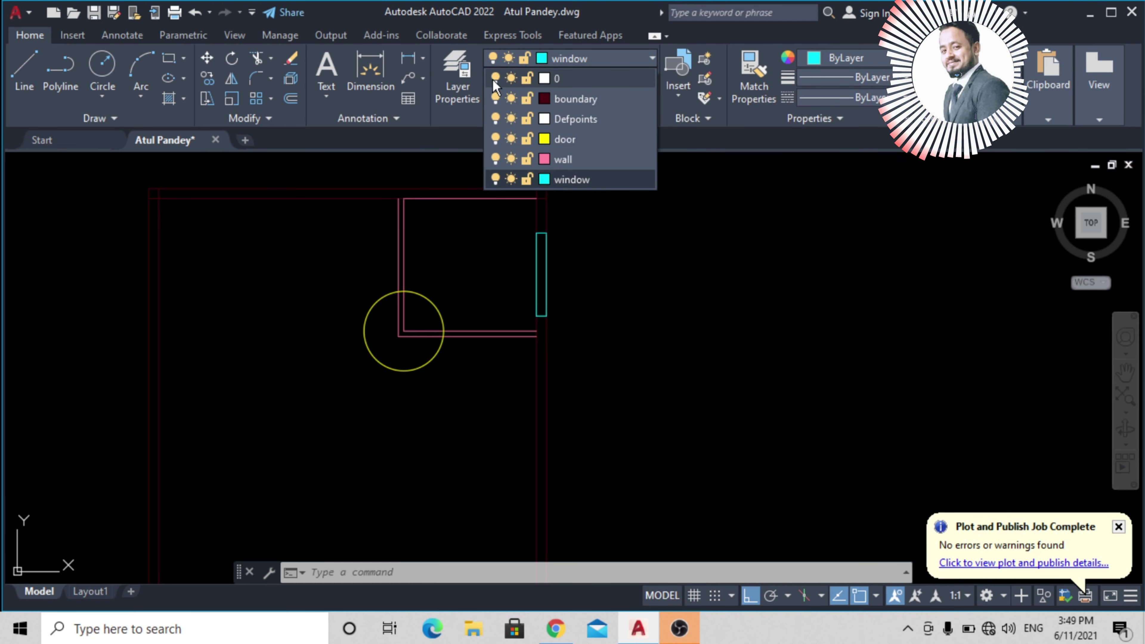
click(499, 180)
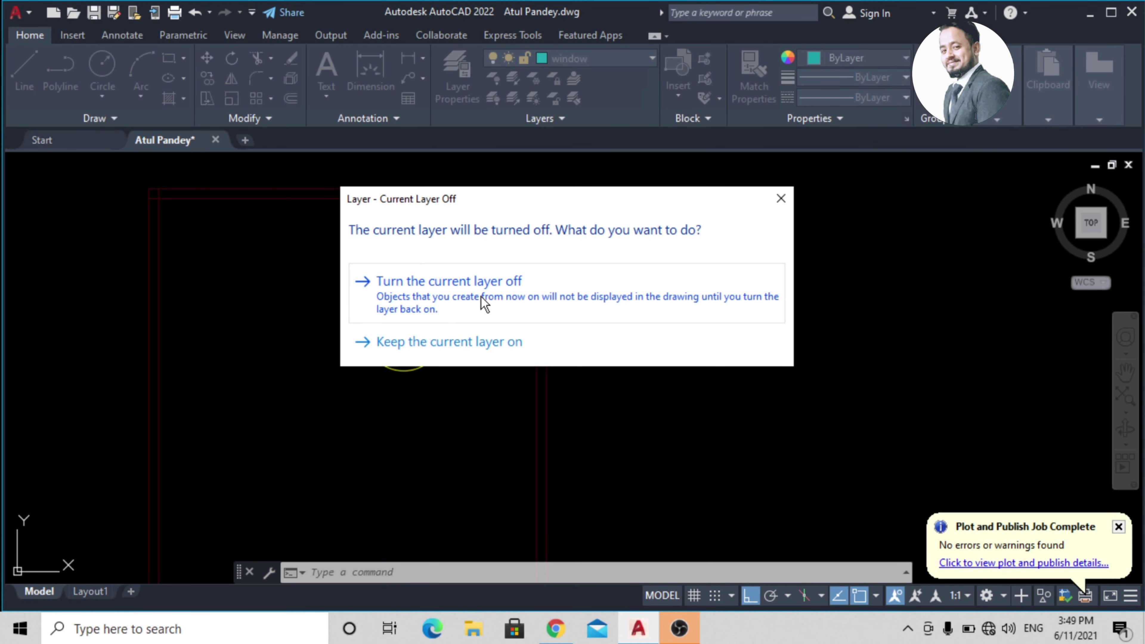
click(482, 296)
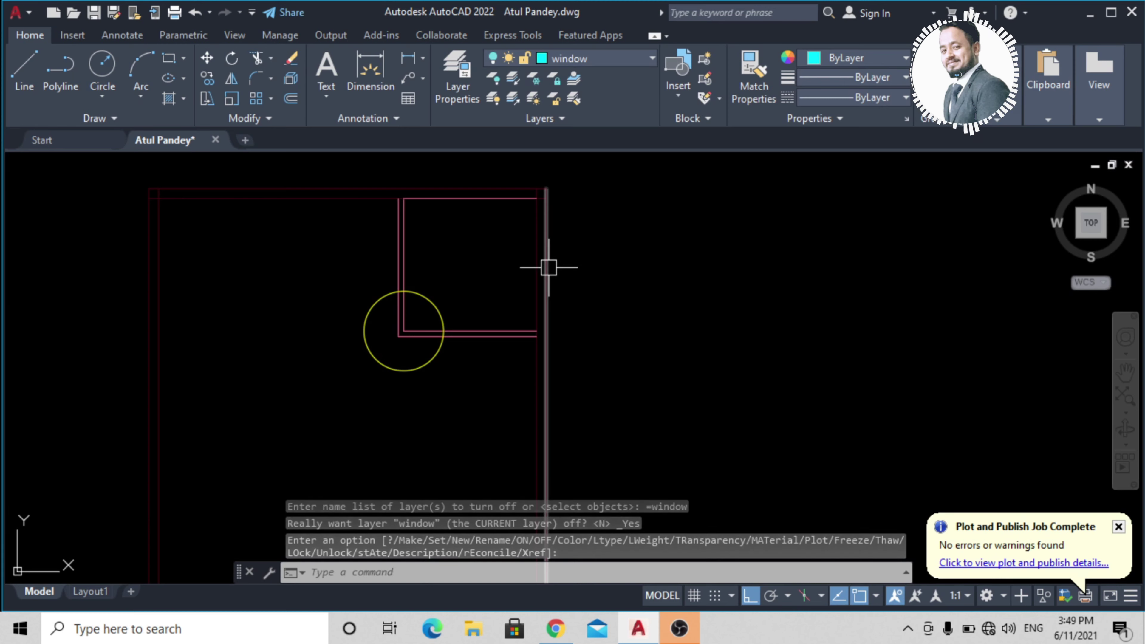
Step: Turn the window layer on, switch it off once more, and turn it on again
click(597, 59)
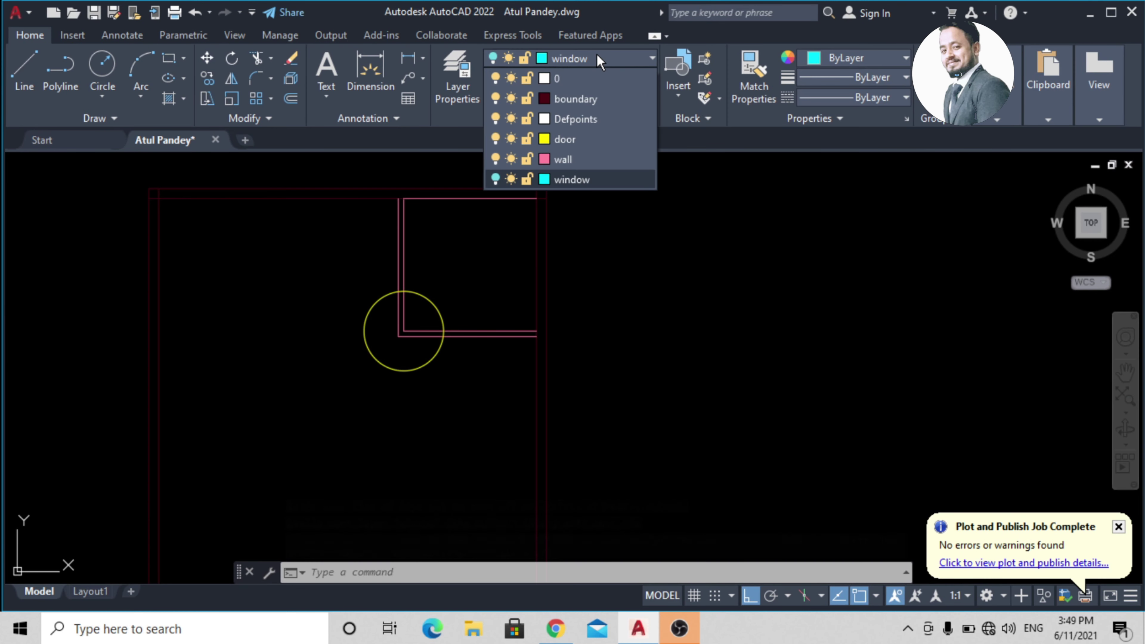
click(496, 178)
click(494, 179)
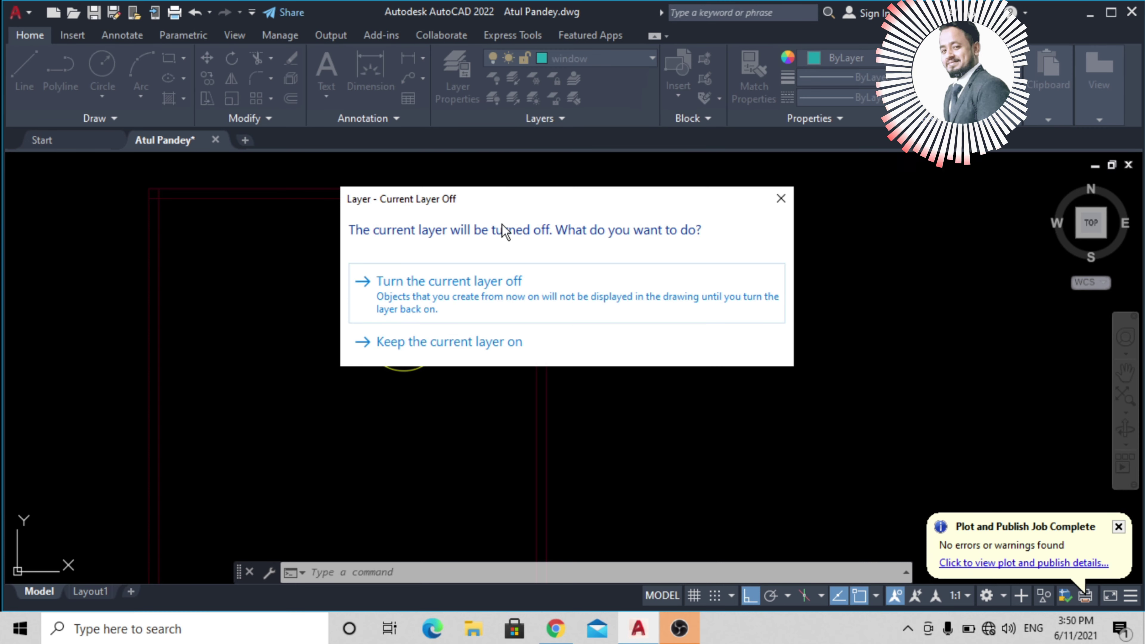
click(493, 283)
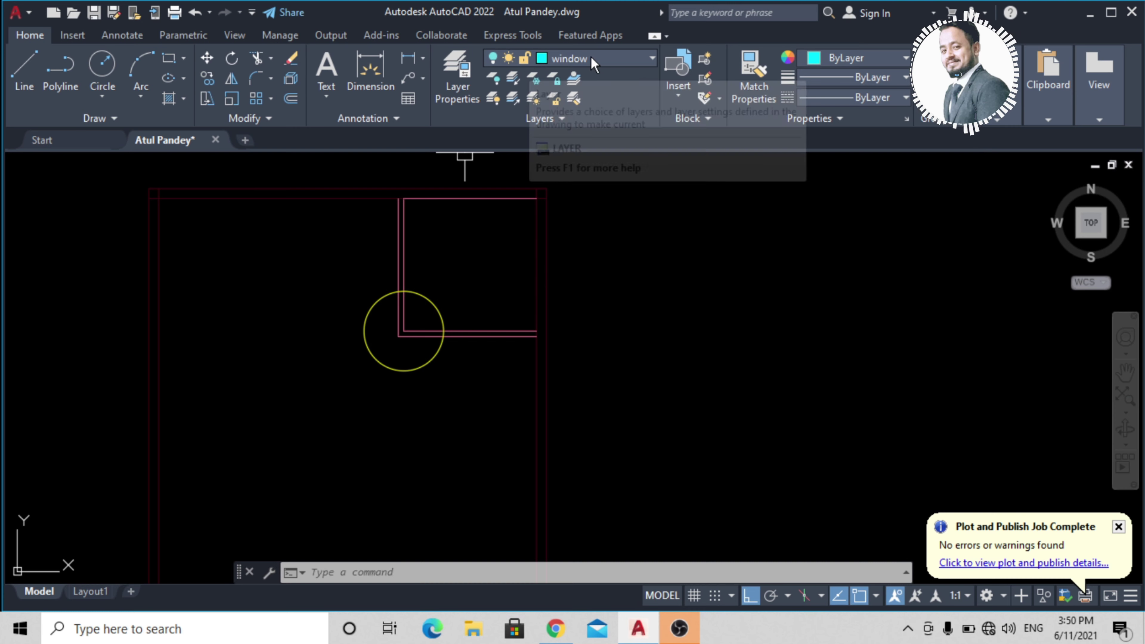
click(568, 58)
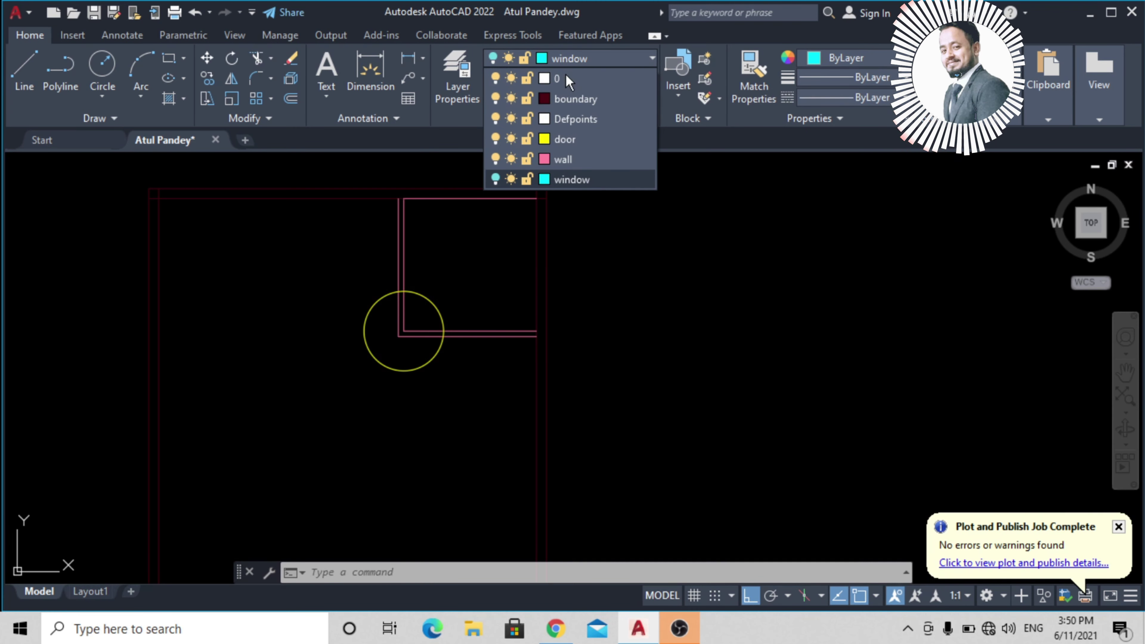
click(495, 179)
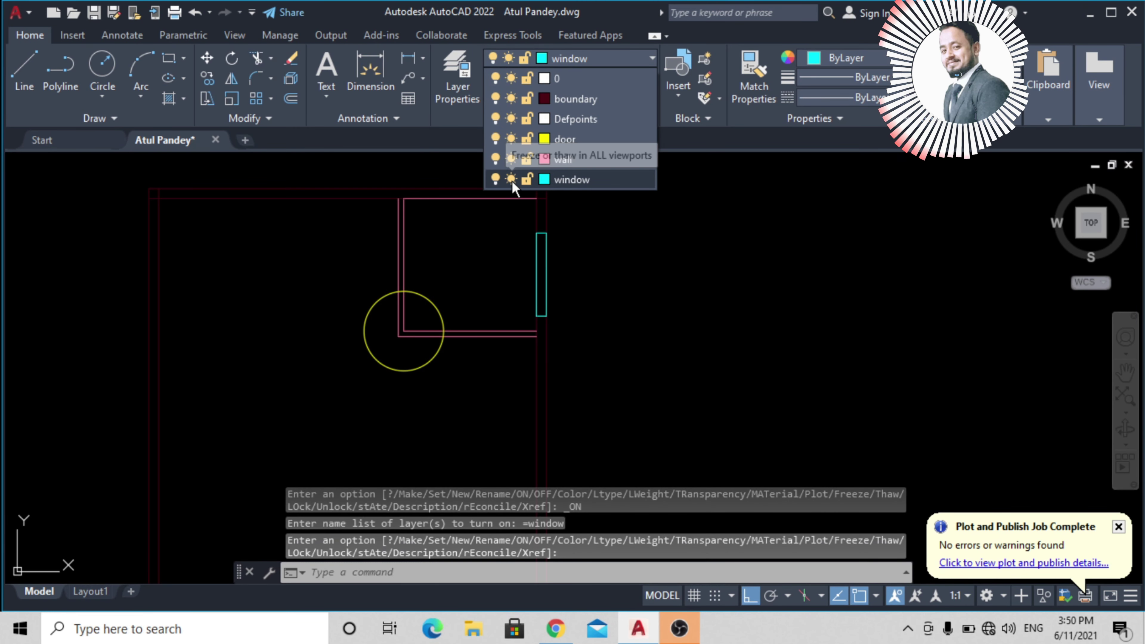
Step: Try to freeze the current window layer, and freeze the wall layer instead
click(512, 179)
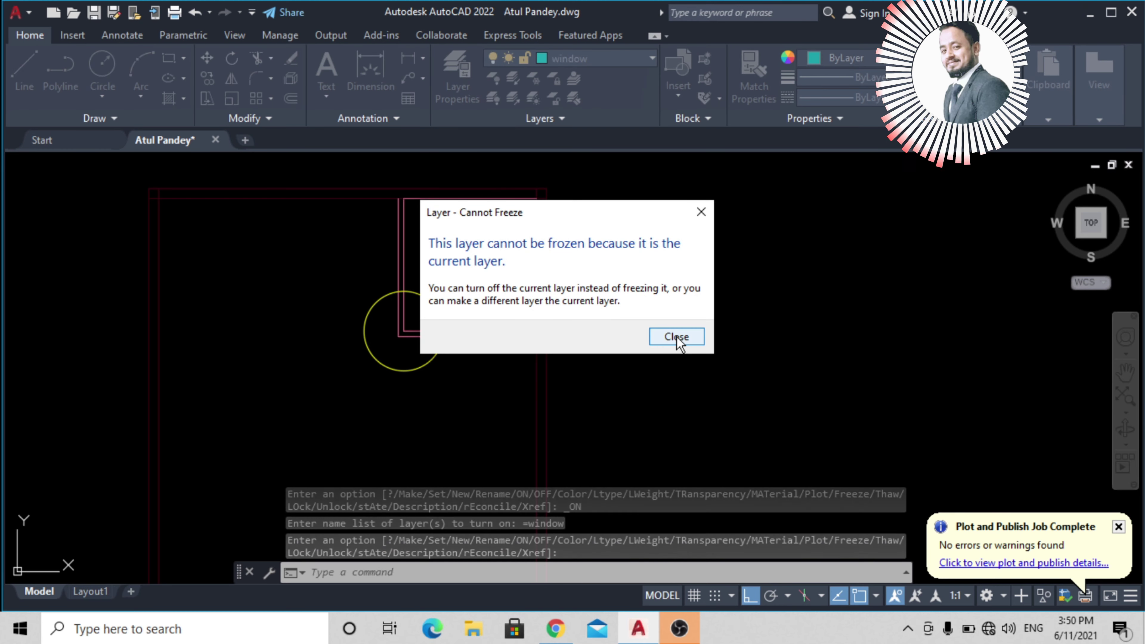
click(676, 336)
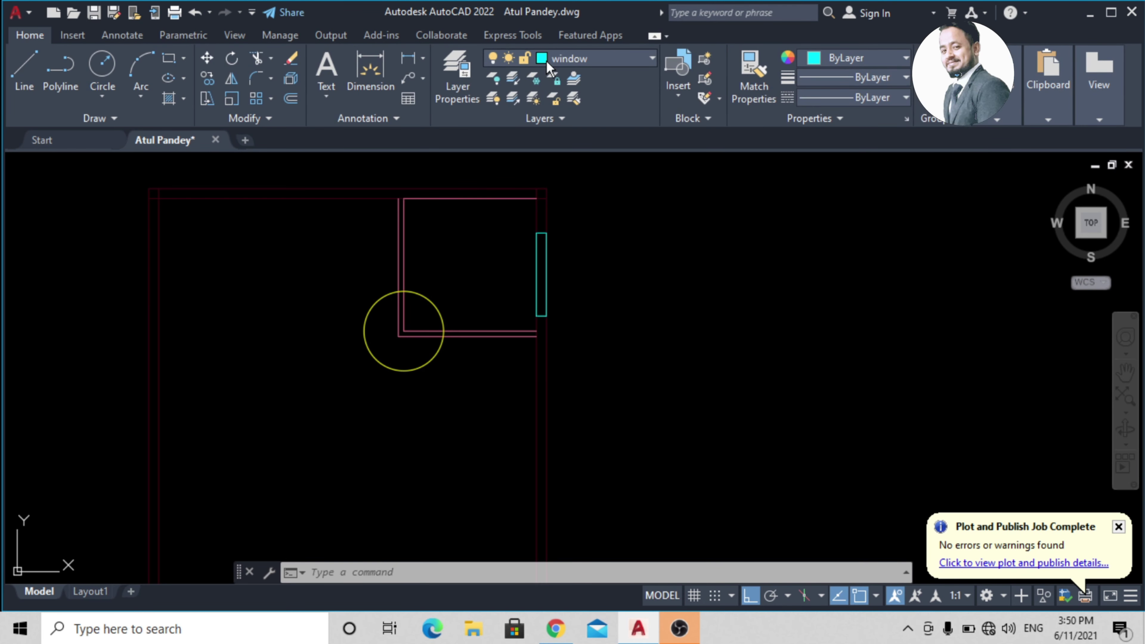
click(546, 60)
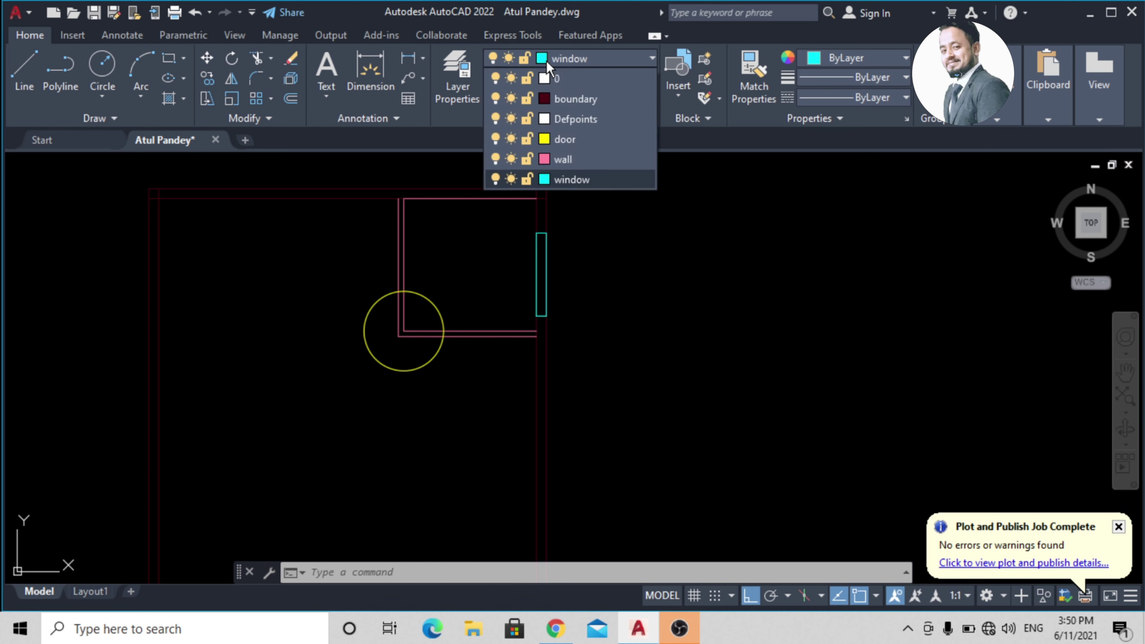
click(512, 159)
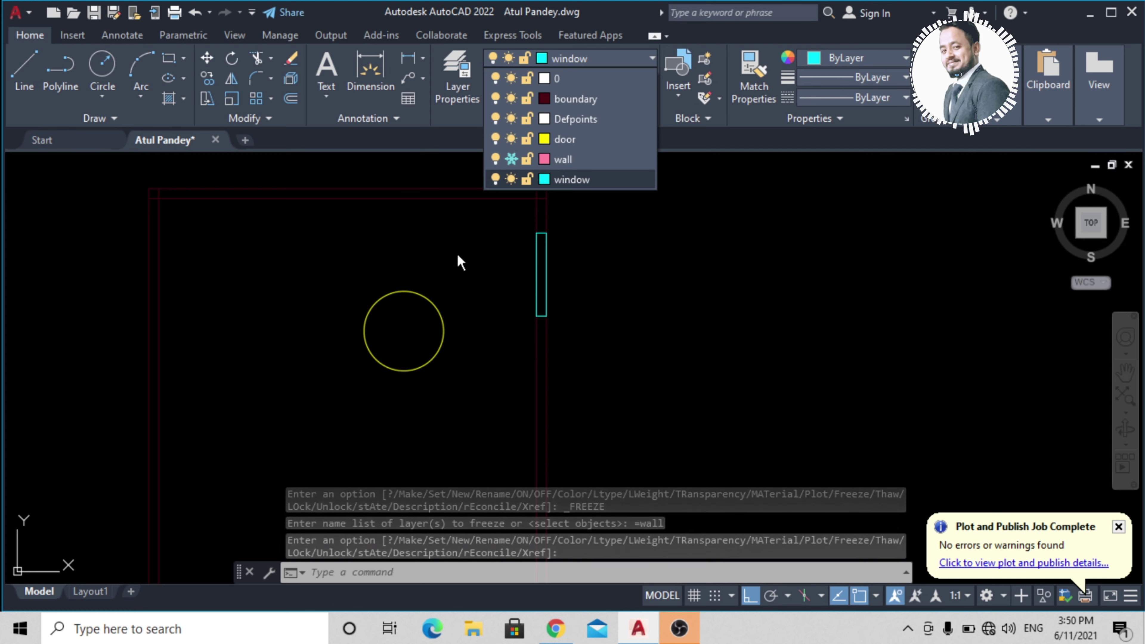
click(711, 255)
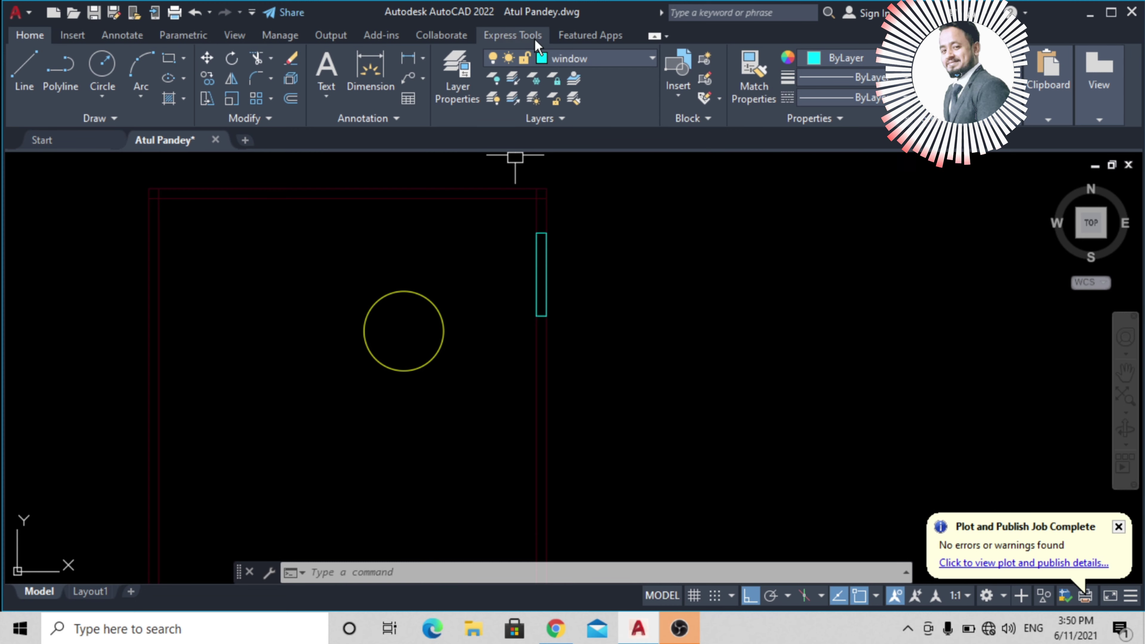
Step: Thaw the wall layer and freeze the boundary layer
click(564, 63)
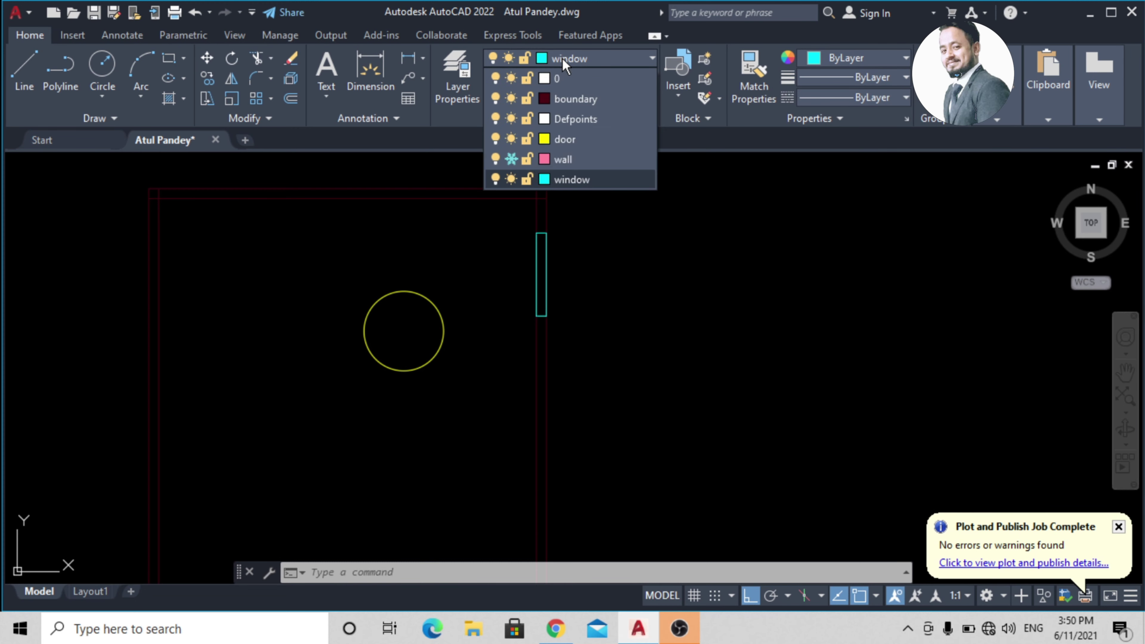
click(511, 159)
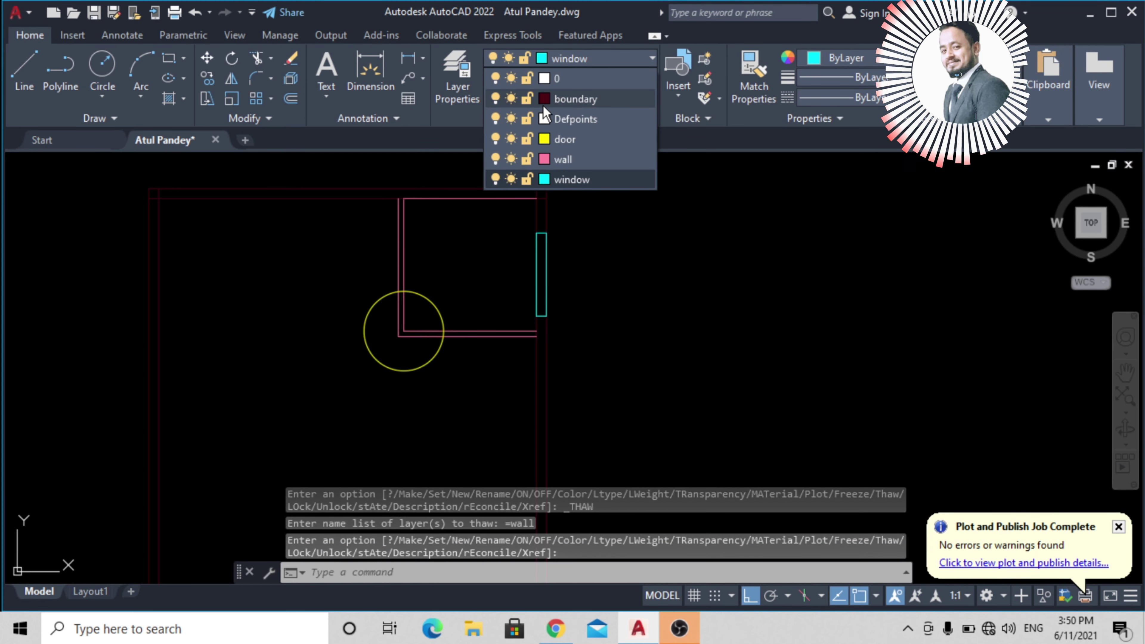
click(511, 98)
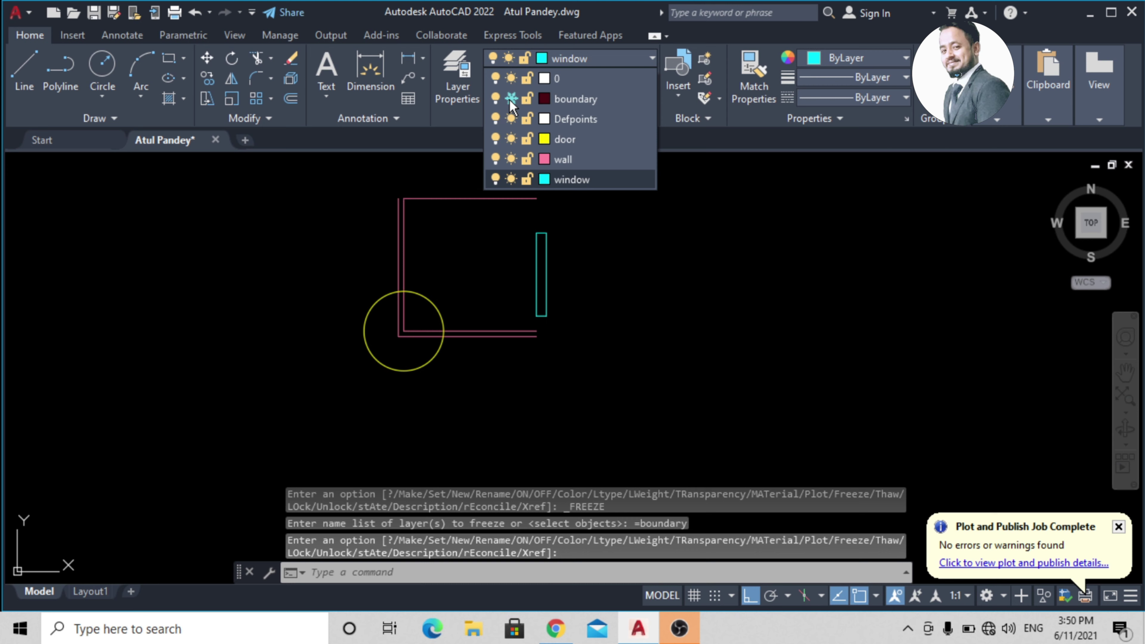
click(700, 367)
Step: Erase the large white site plan and the separate square drawing at the far east of the full drawing
text(z)
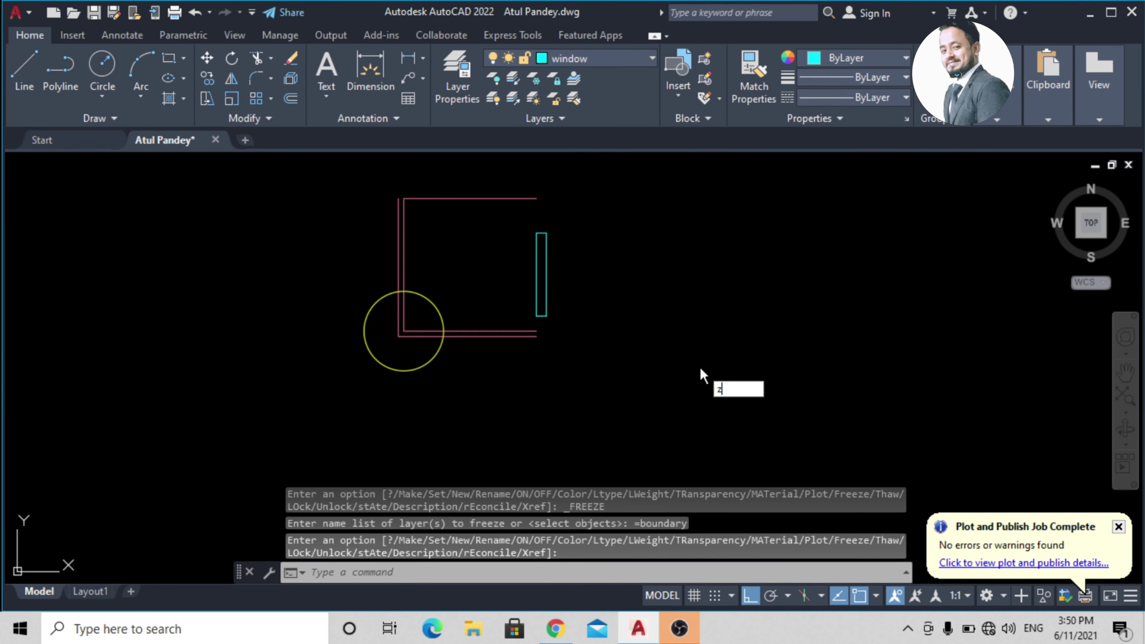
key(Return)
text(a)
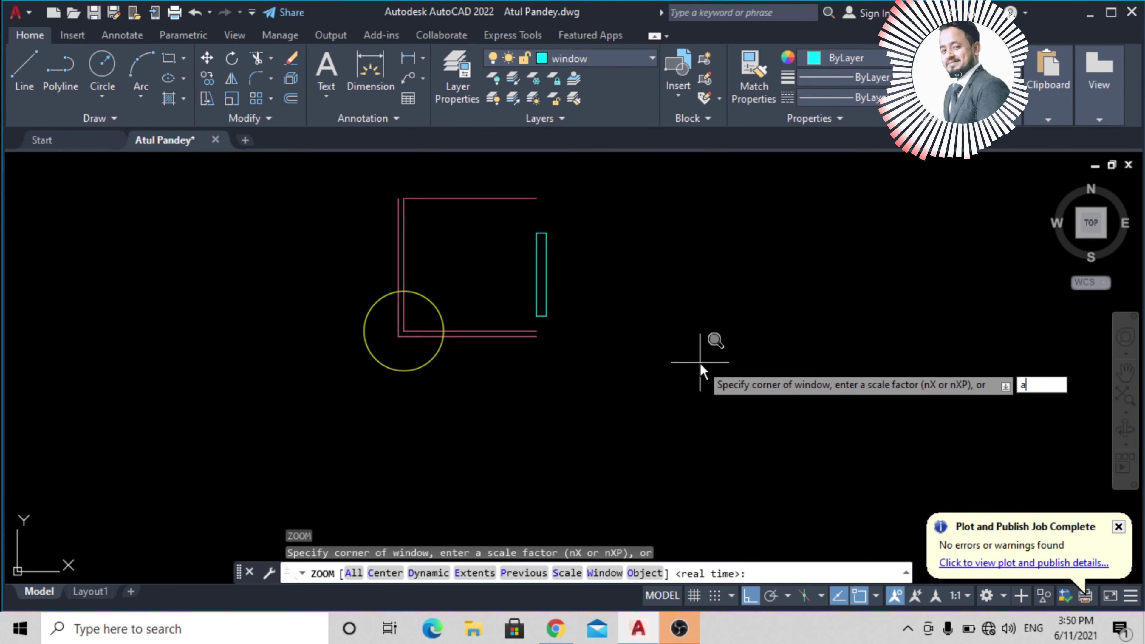
key(Return)
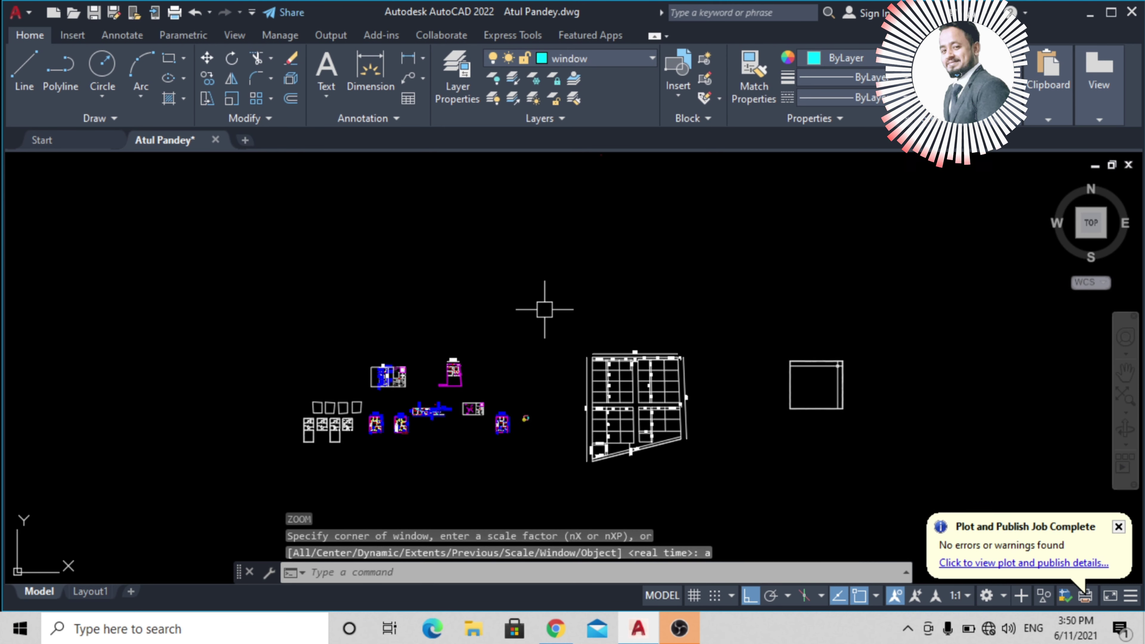
click(568, 303)
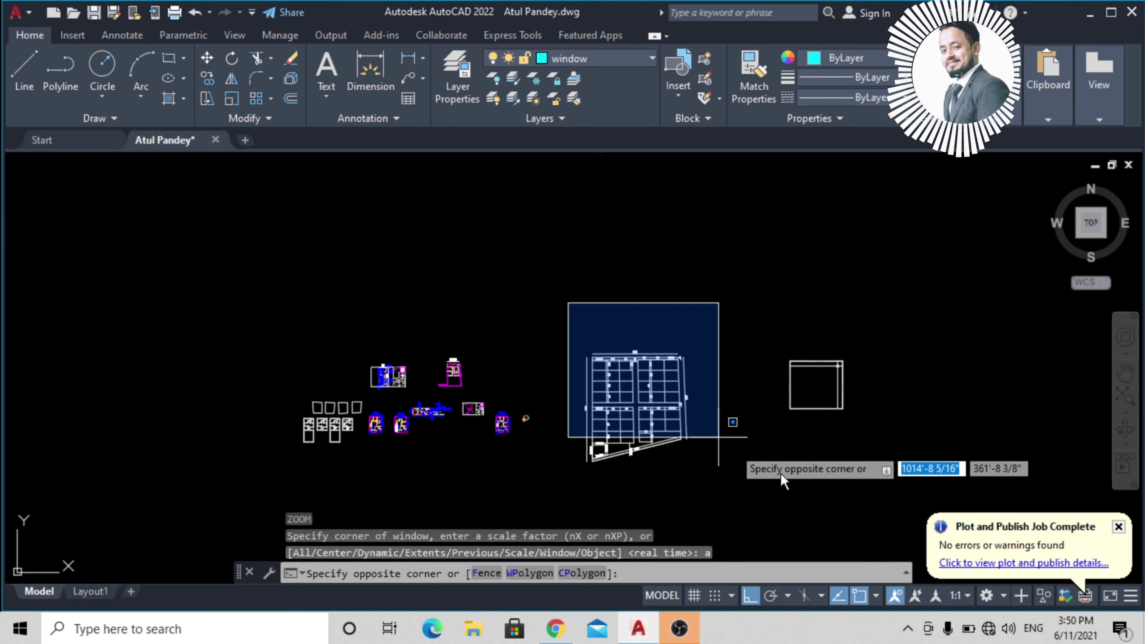
click(884, 480)
key(Delete)
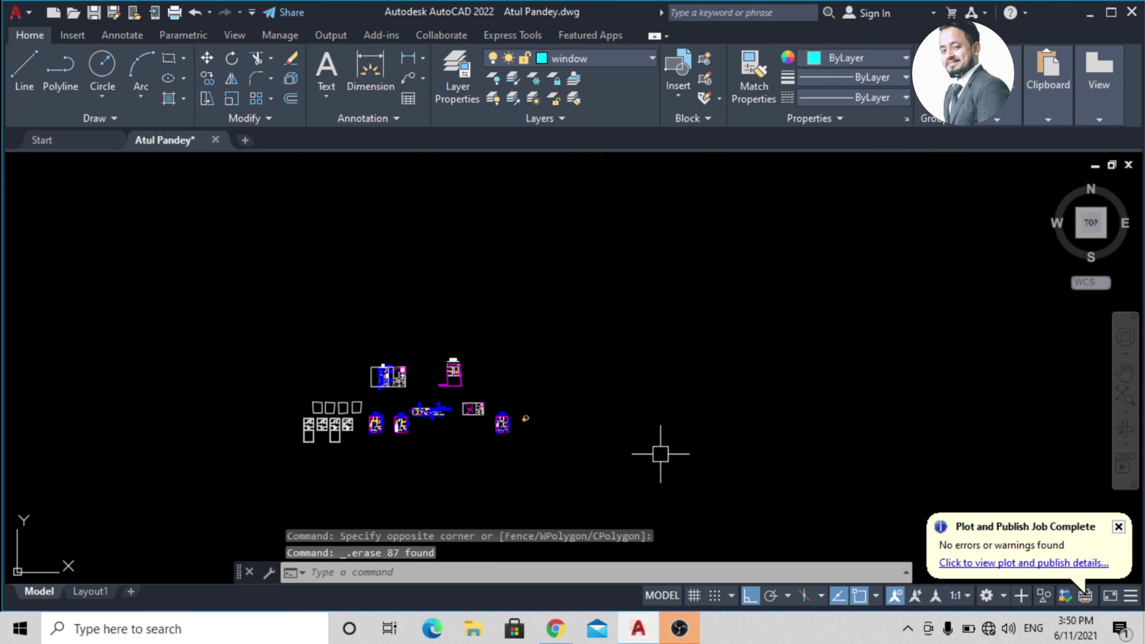
Step: Thaw the boundary layer around the room with the door circle and window
text(z)
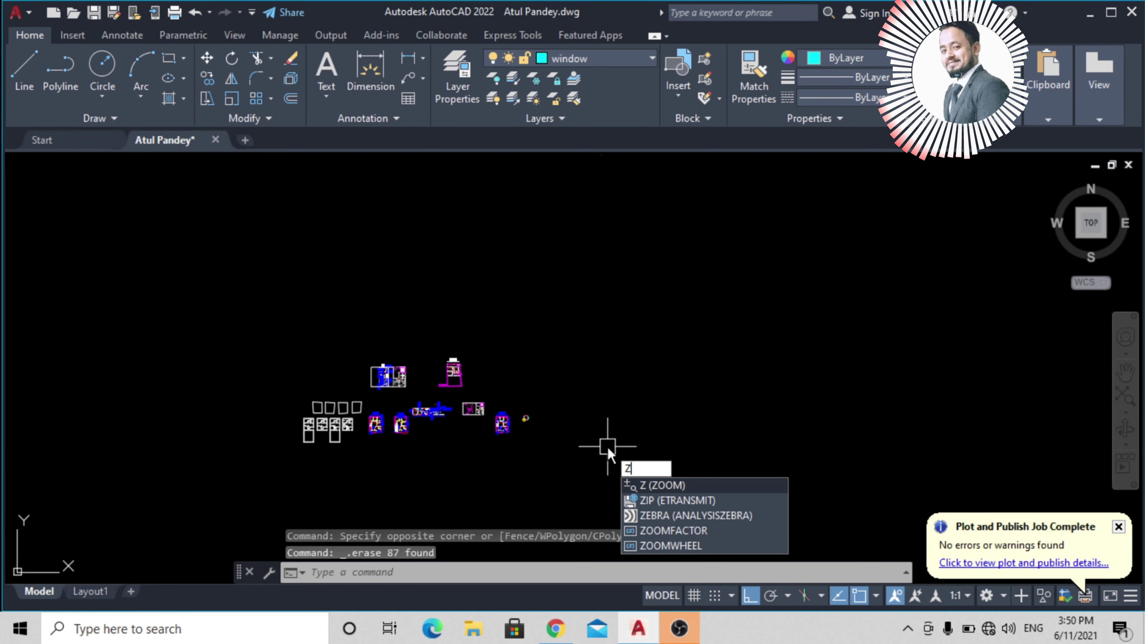
key(Return)
text(a)
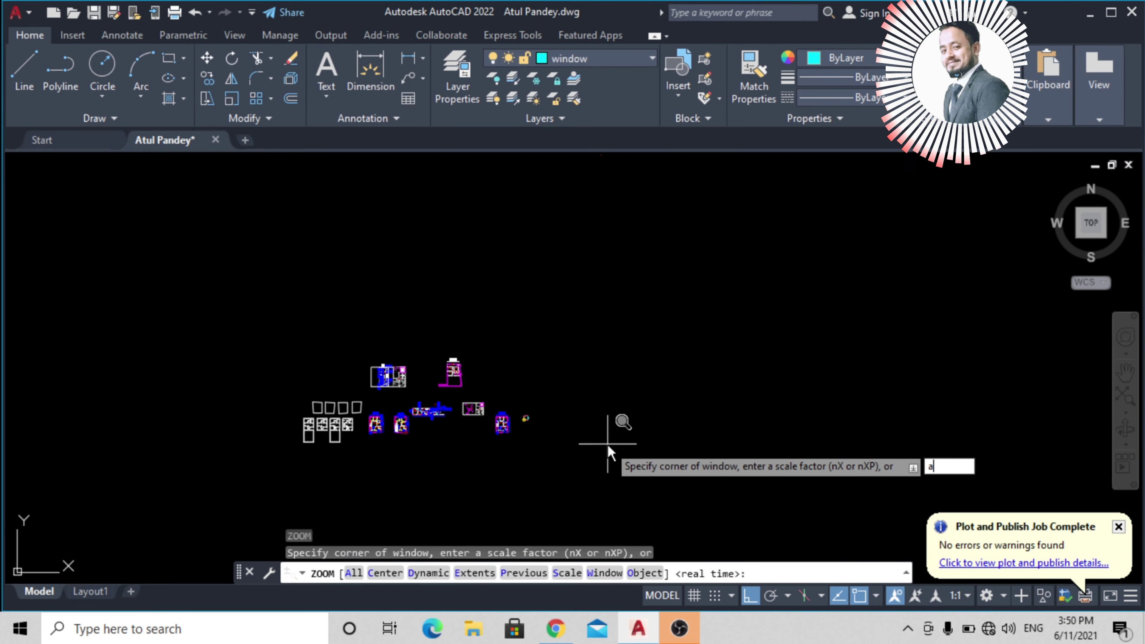
key(Return)
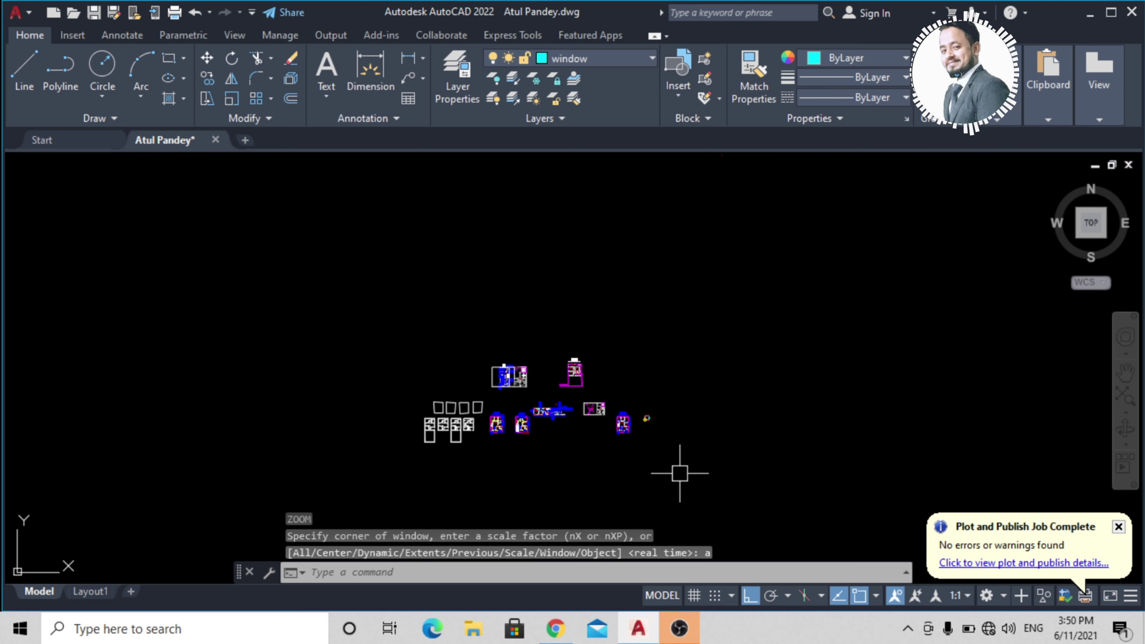
scroll(606, 366, up, 7)
mouse_move(537, 289)
middle_down()
mouse_move(633, 444)
mouse_move(638, 477)
middle_up()
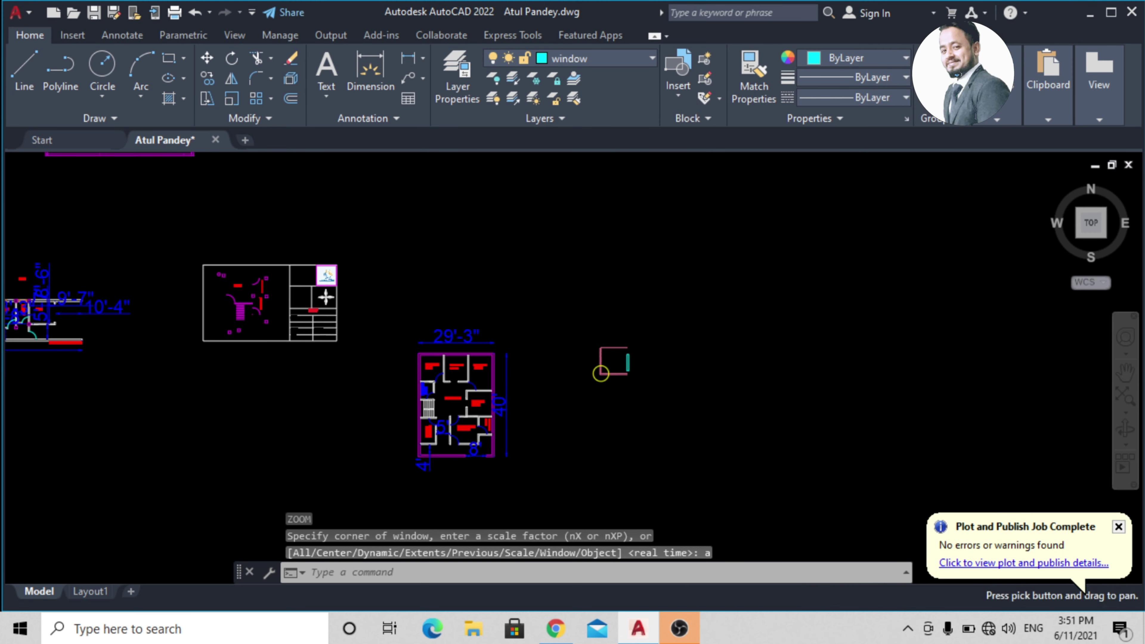
scroll(641, 406, up, 6)
mouse_move(641, 406)
middle_down()
mouse_move(588, 480)
mouse_move(527, 485)
middle_up()
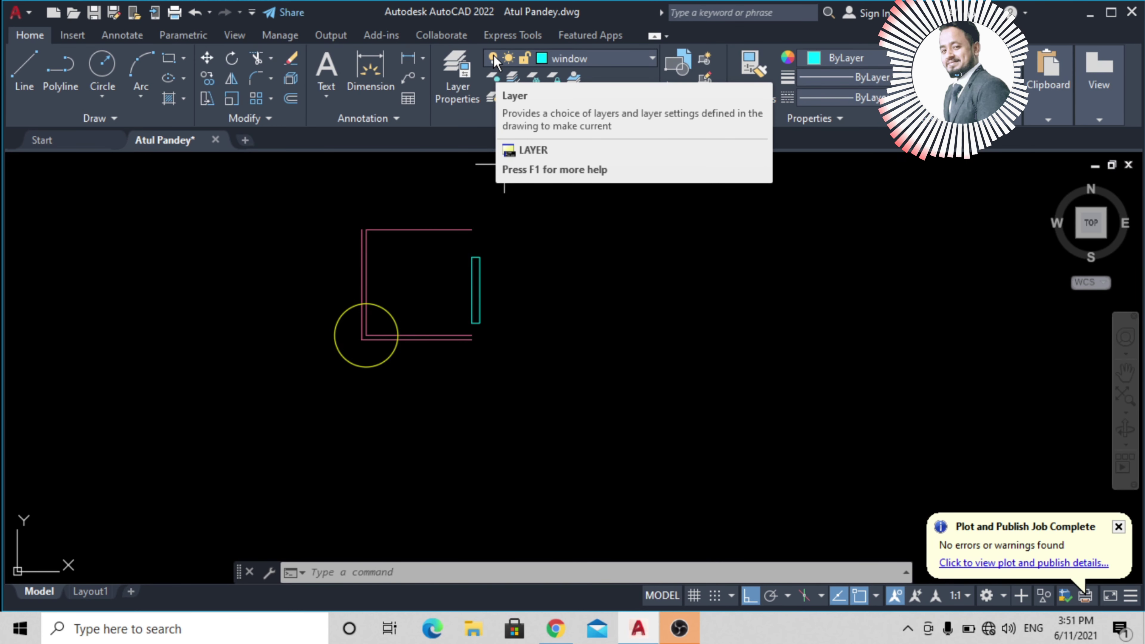
click(572, 59)
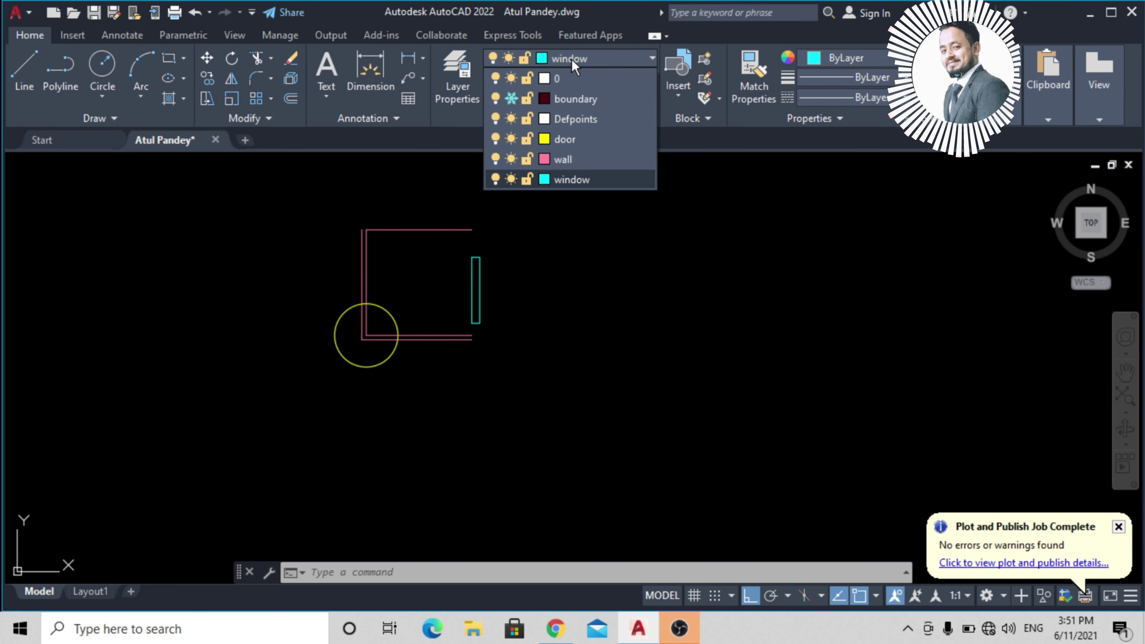
click(511, 99)
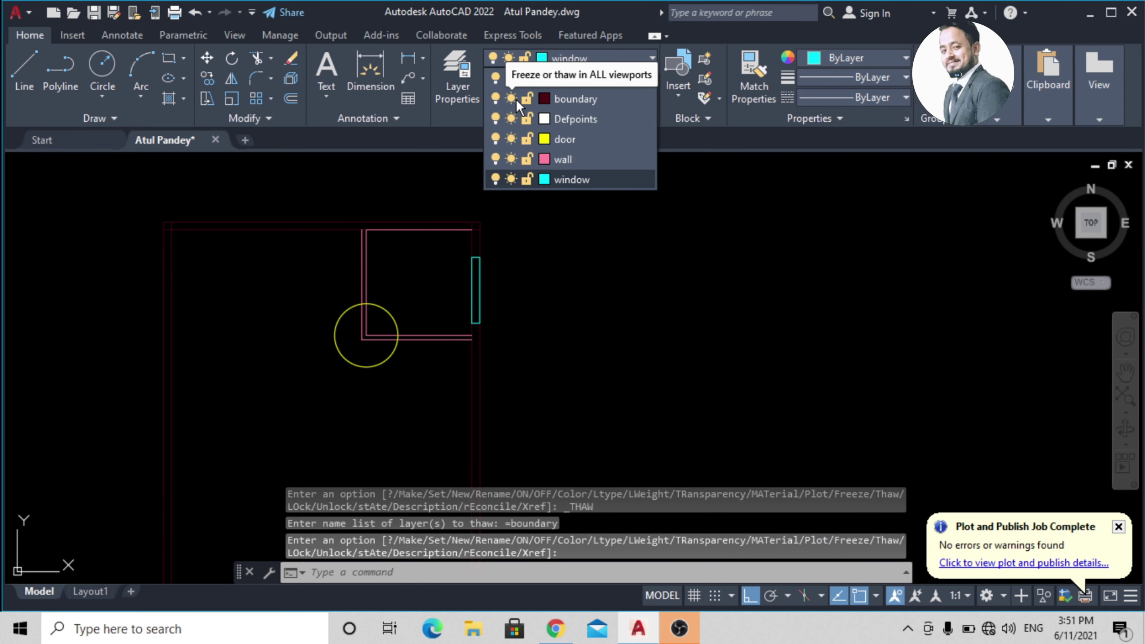
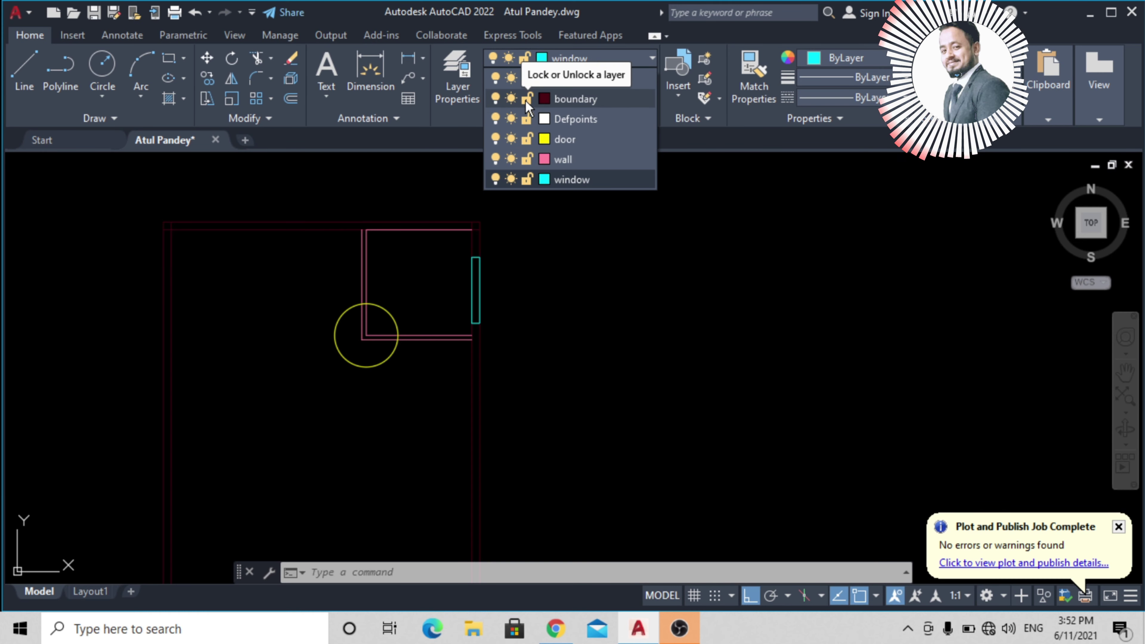
Step: Lock the boundary layer and try to erase the two boundary lines along the plan's top edge
click(525, 100)
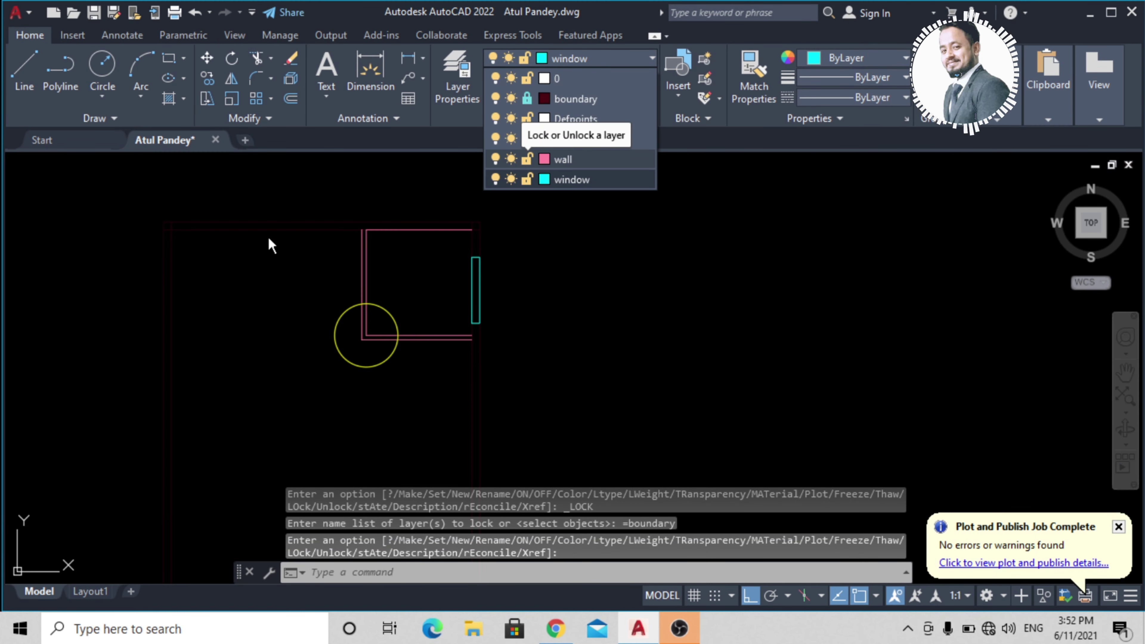
click(275, 184)
click(254, 224)
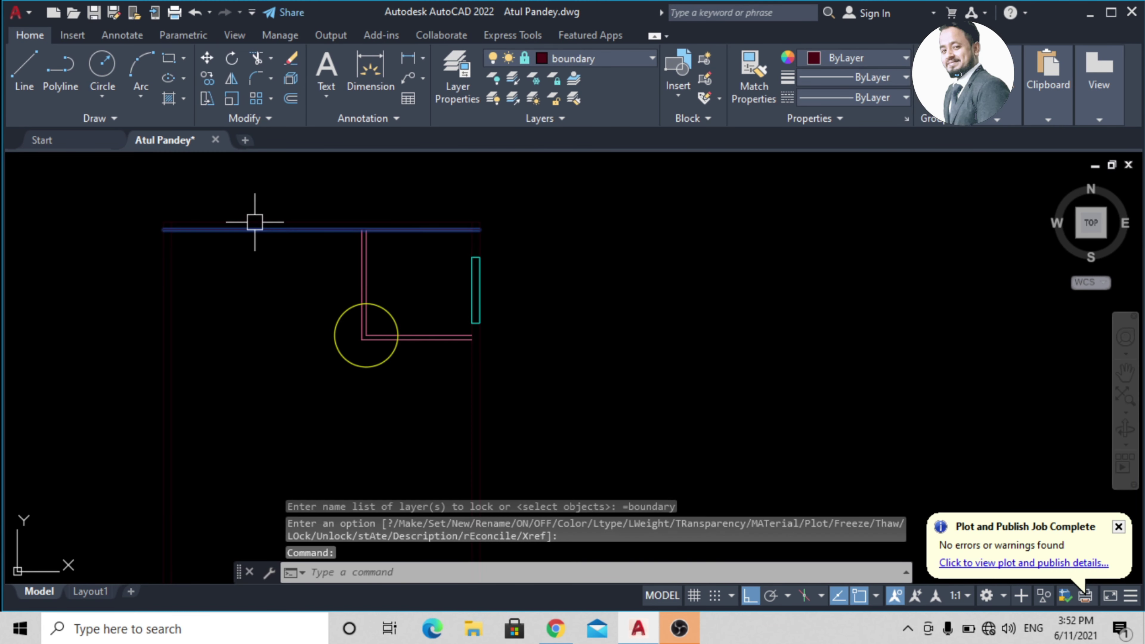
click(273, 184)
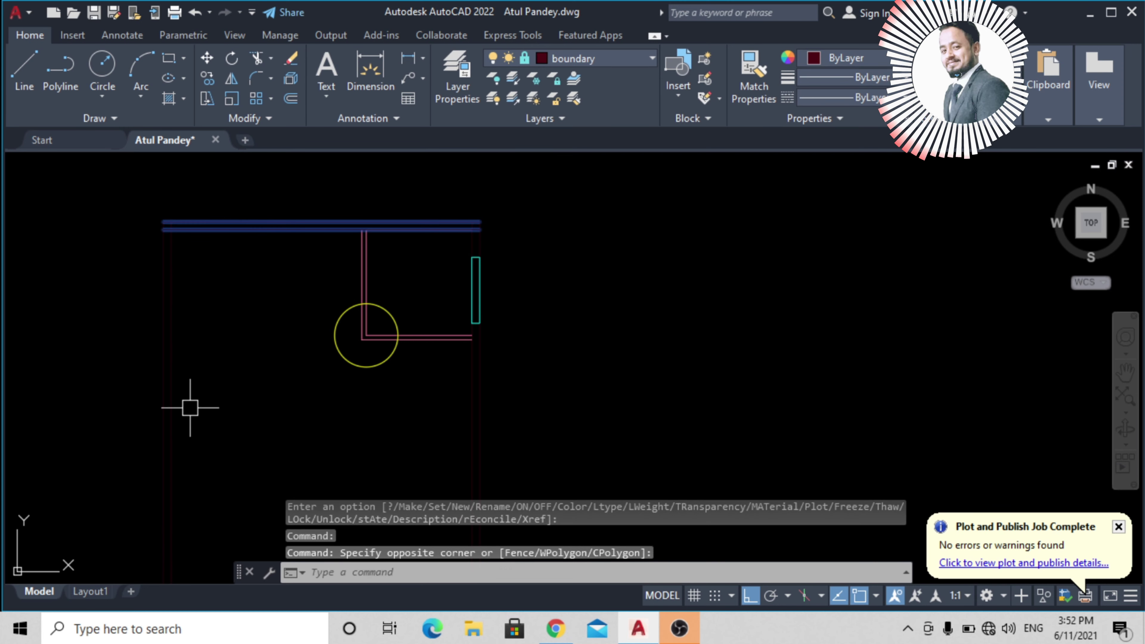
key(Delete)
Step: Try to select the locked boundary's top and left lines for erasing, individually and with selection windows
click(273, 192)
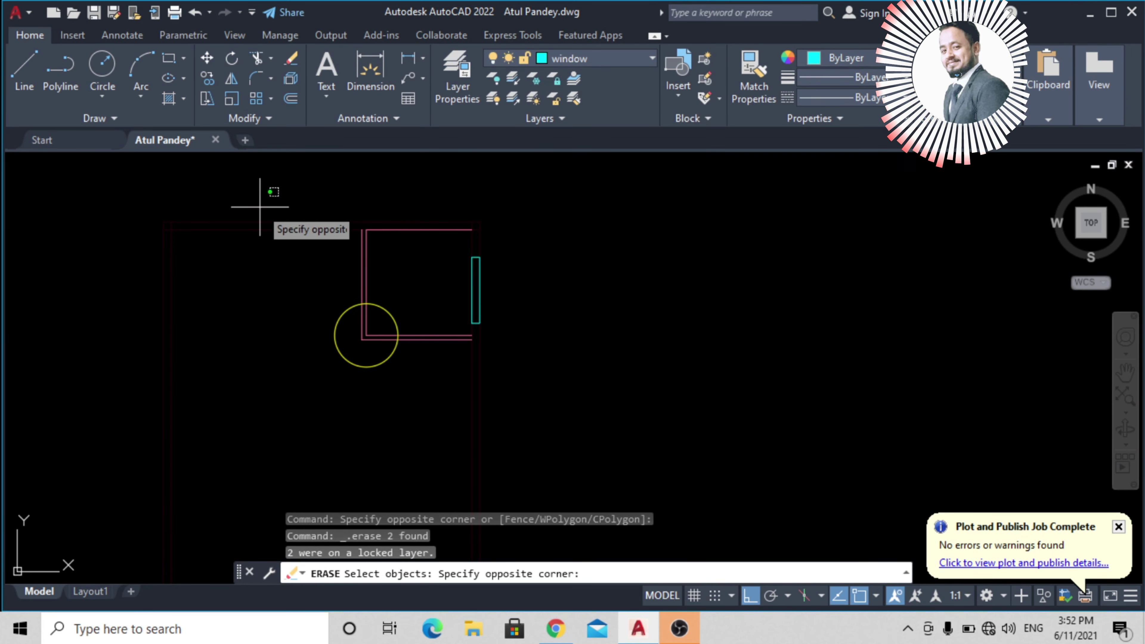
click(175, 325)
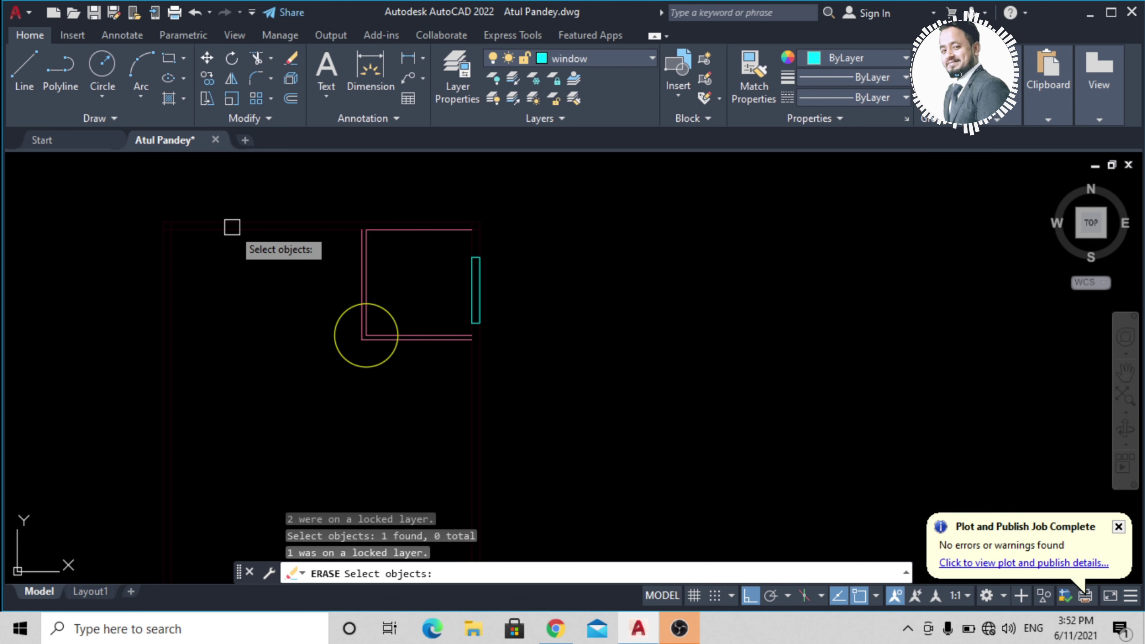
click(217, 238)
click(221, 187)
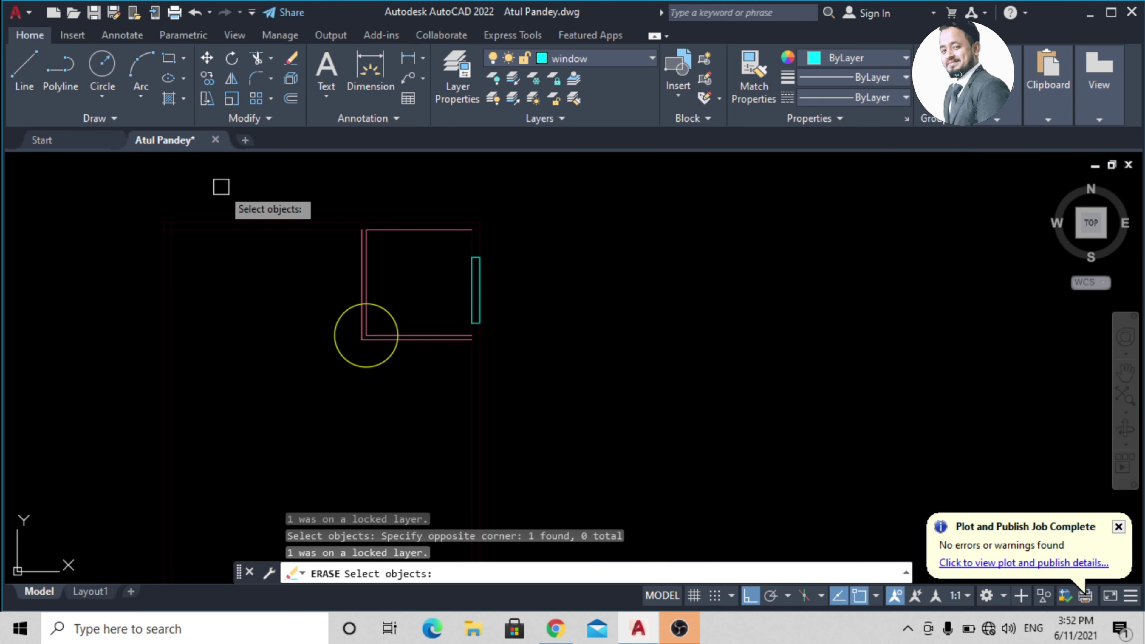
click(115, 182)
click(244, 332)
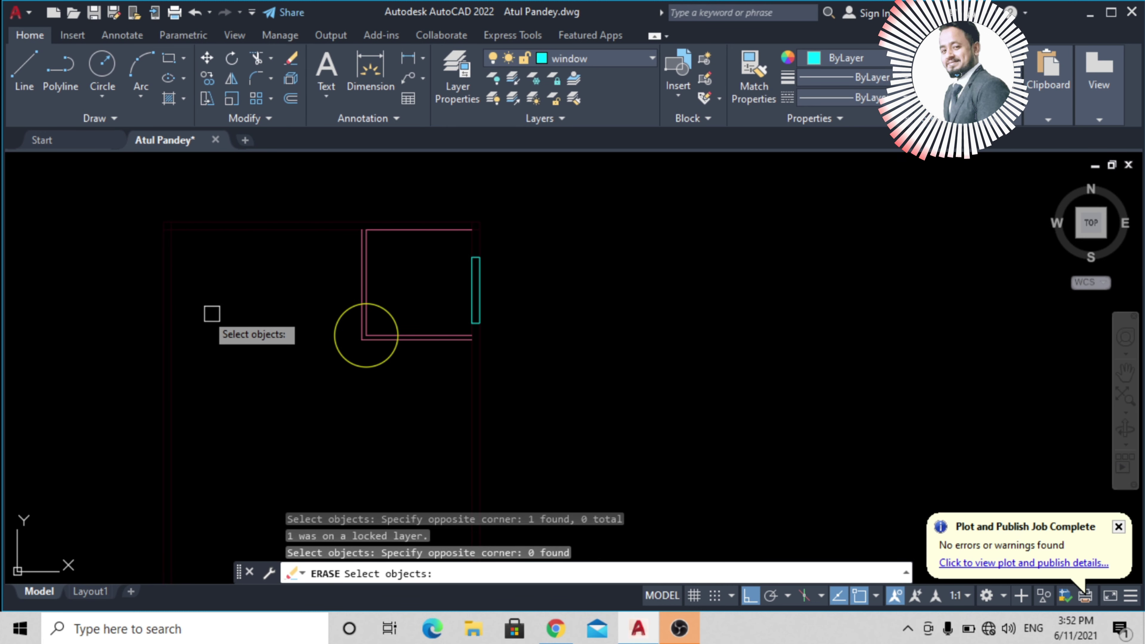
click(166, 281)
click(166, 282)
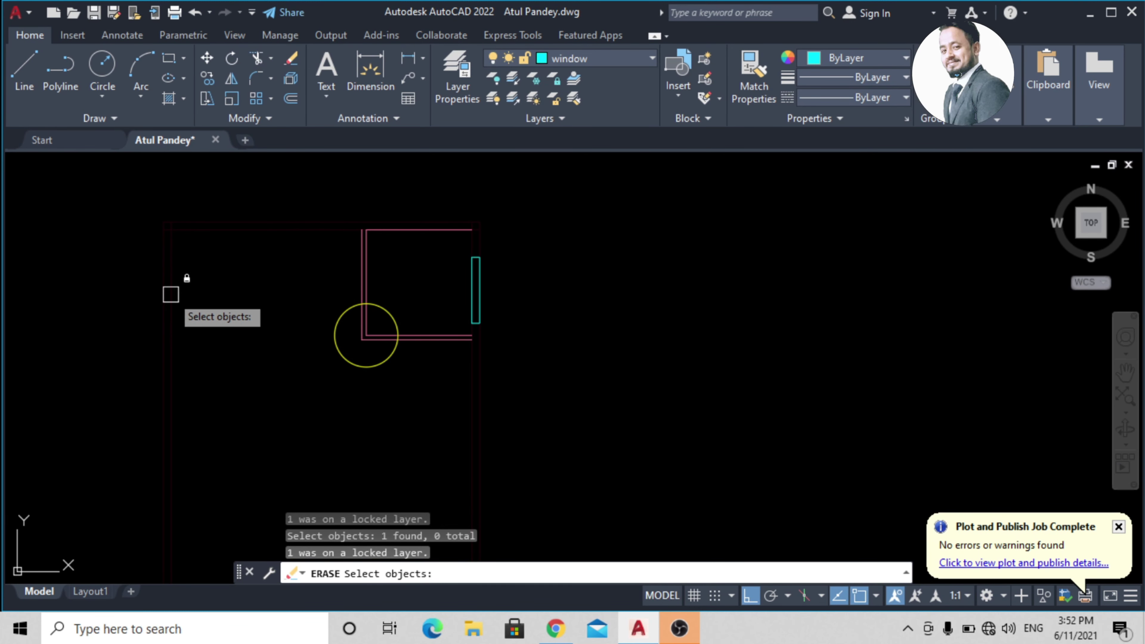
Step: Erase the room's walls, door circle and window and undo it, repeating the erase and undo a second time
click(604, 61)
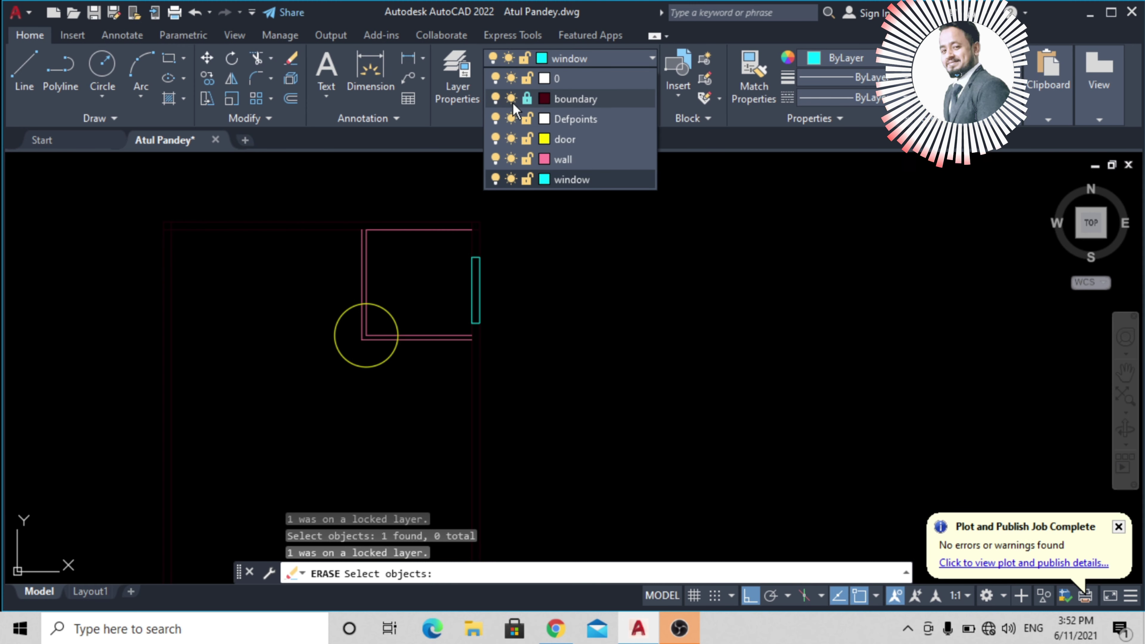
click(442, 235)
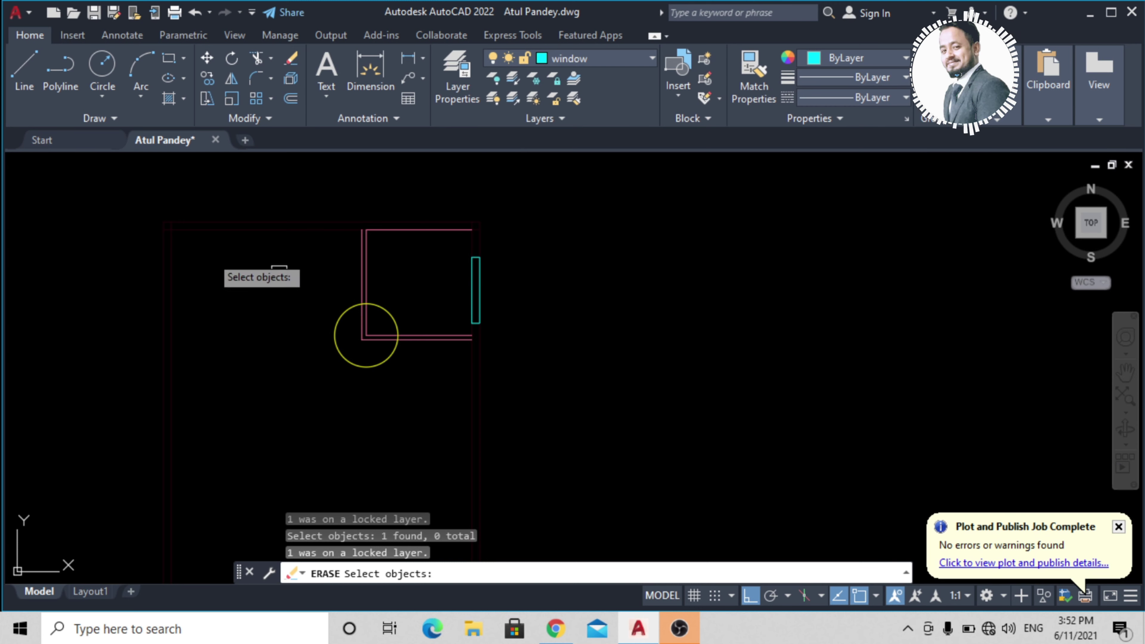
click(283, 181)
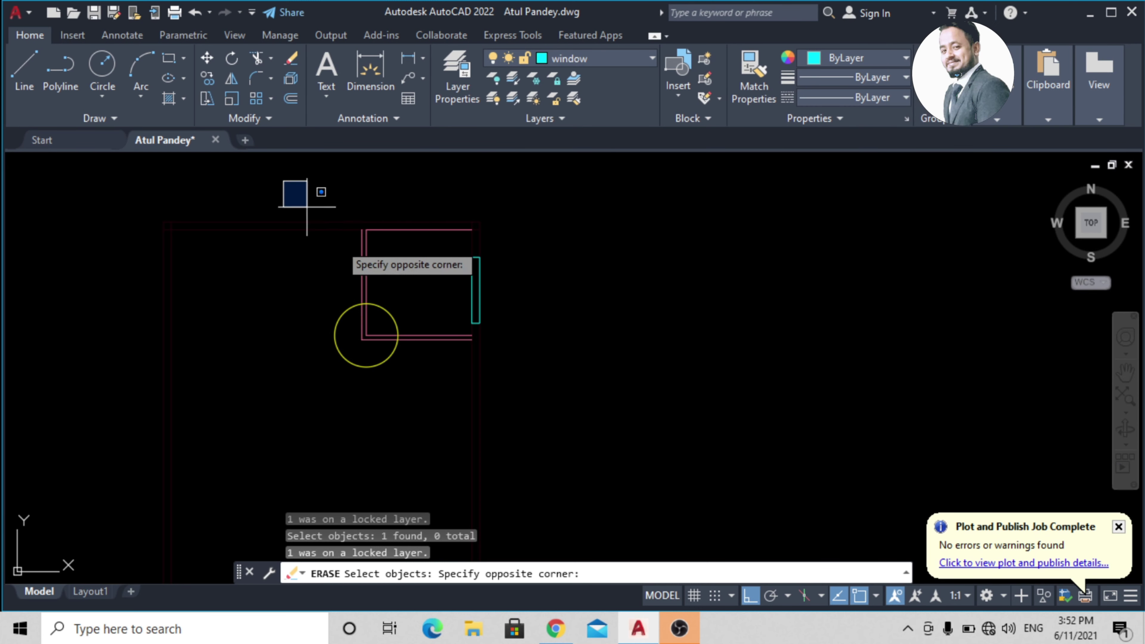
click(694, 388)
key(Return)
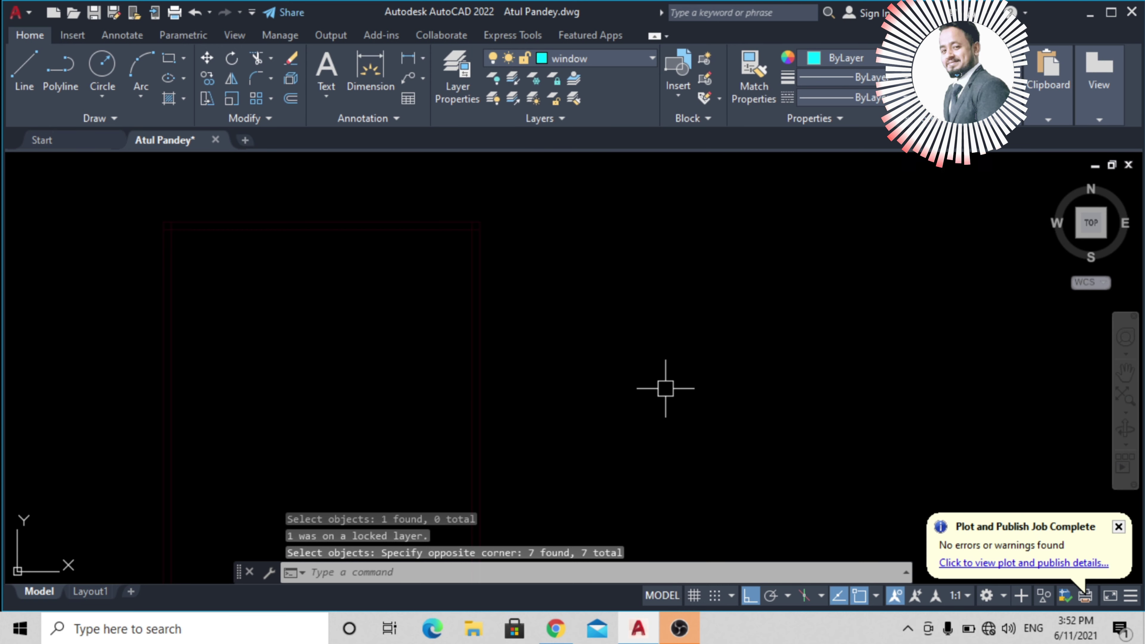
key(ctrl+z)
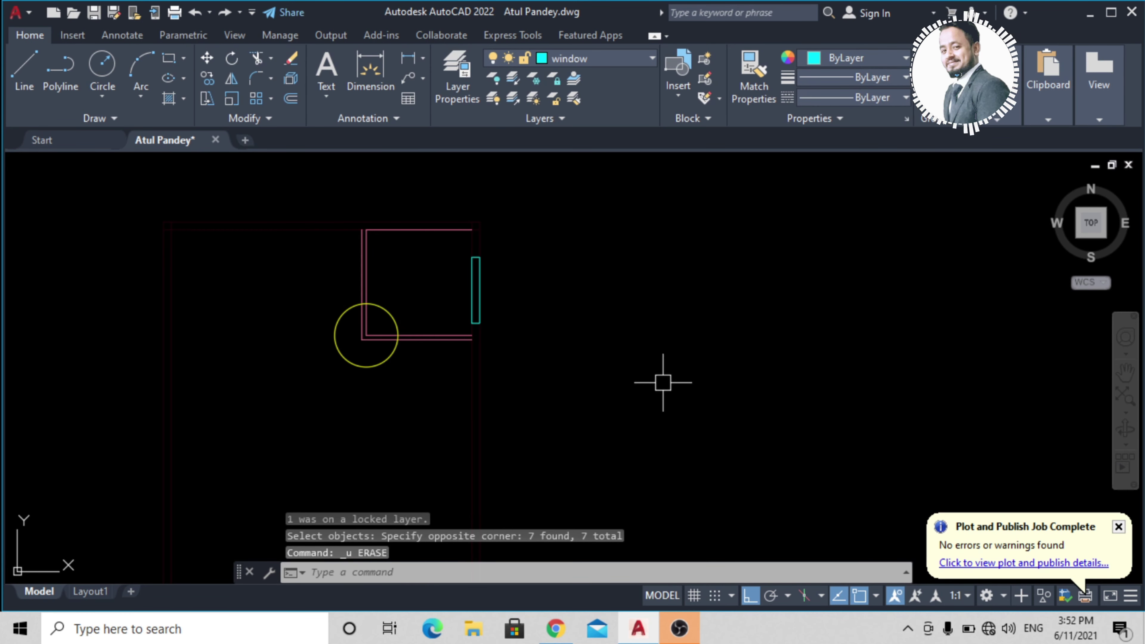
click(310, 203)
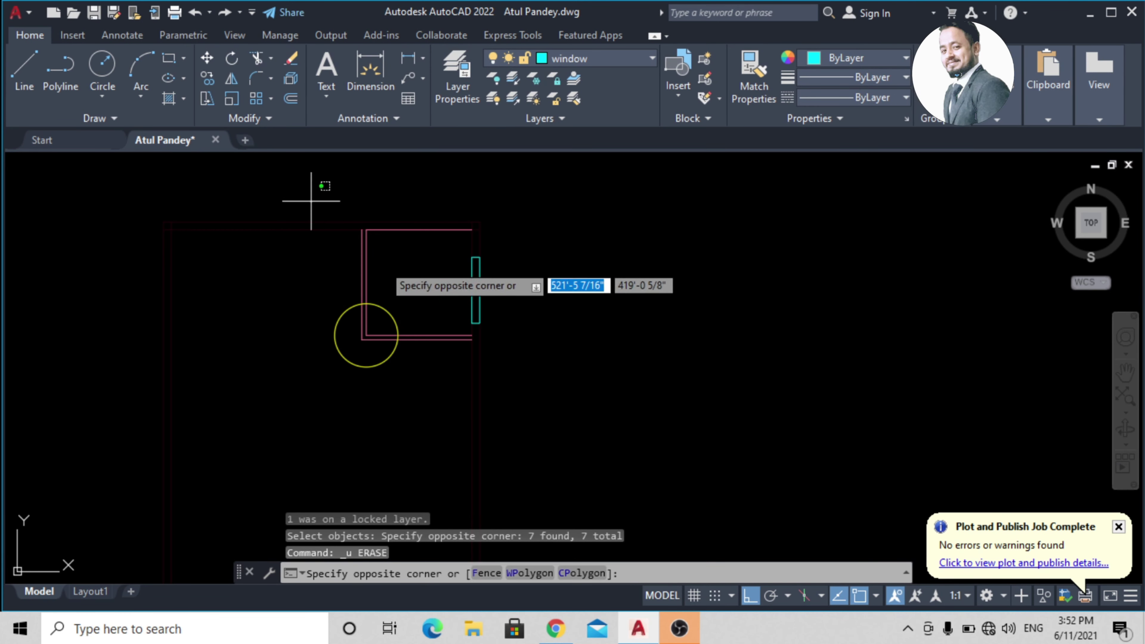
click(557, 377)
key(Delete)
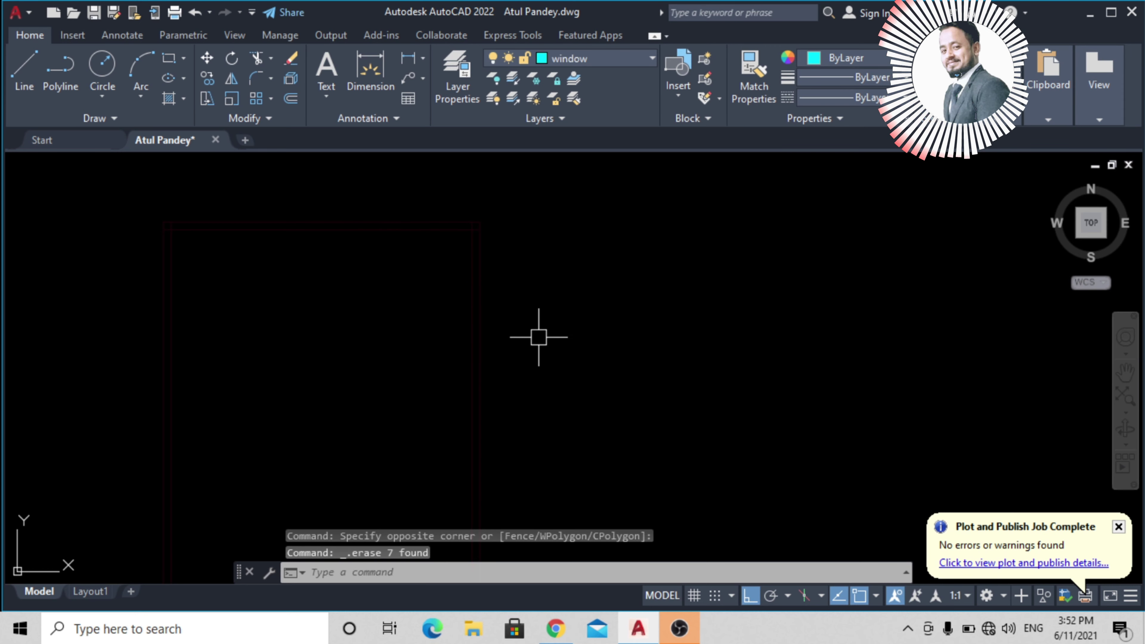
key(ctrl+z)
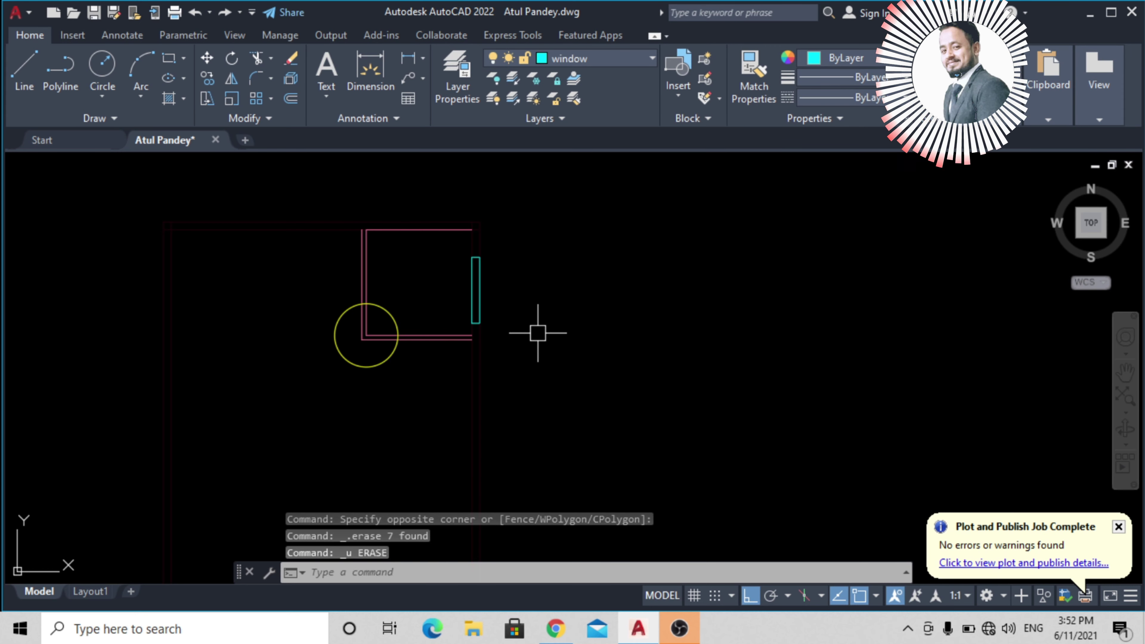
Step: Unlock the boundary layer
click(577, 57)
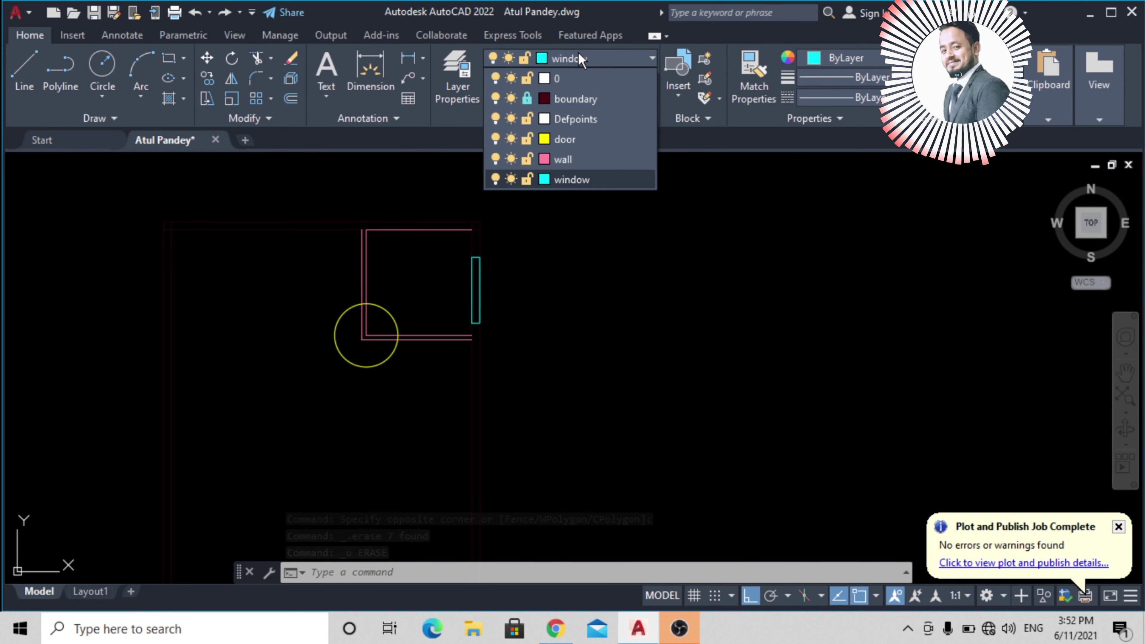
click(527, 99)
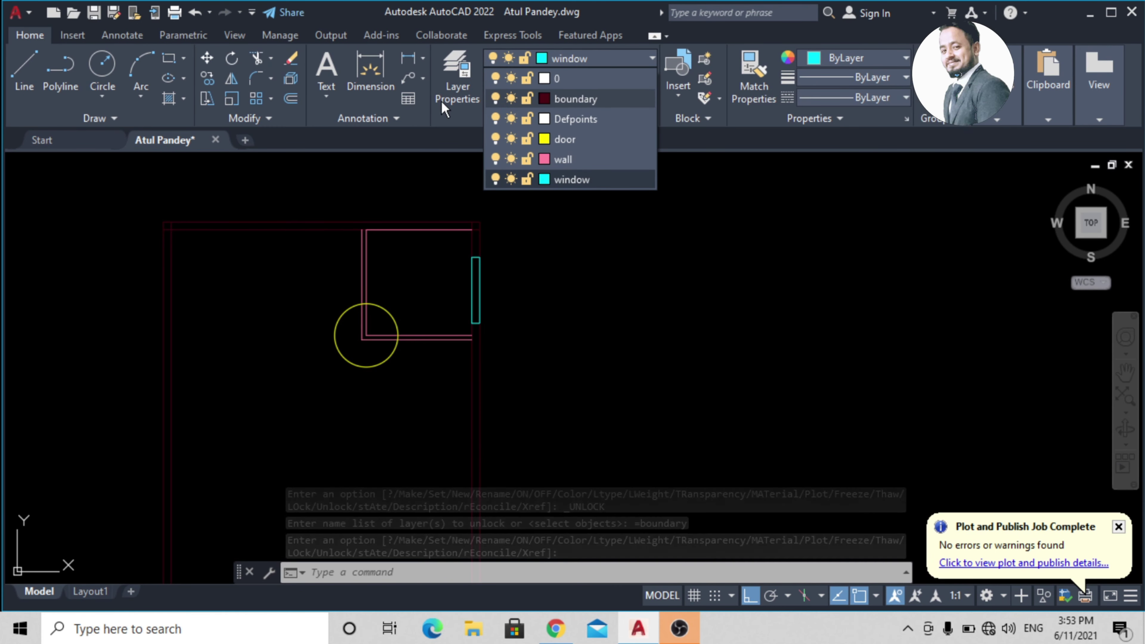
Step: Open the layer properties manager and look at the transparency setting of layer 0 without changing it
click(446, 75)
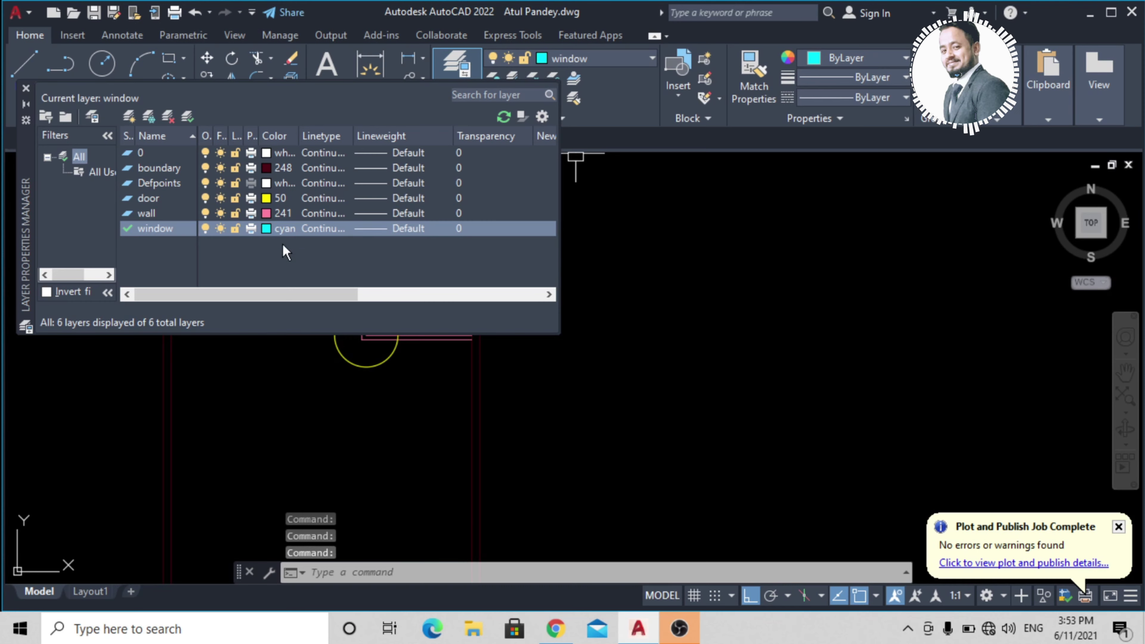
drag(244, 300, 226, 278)
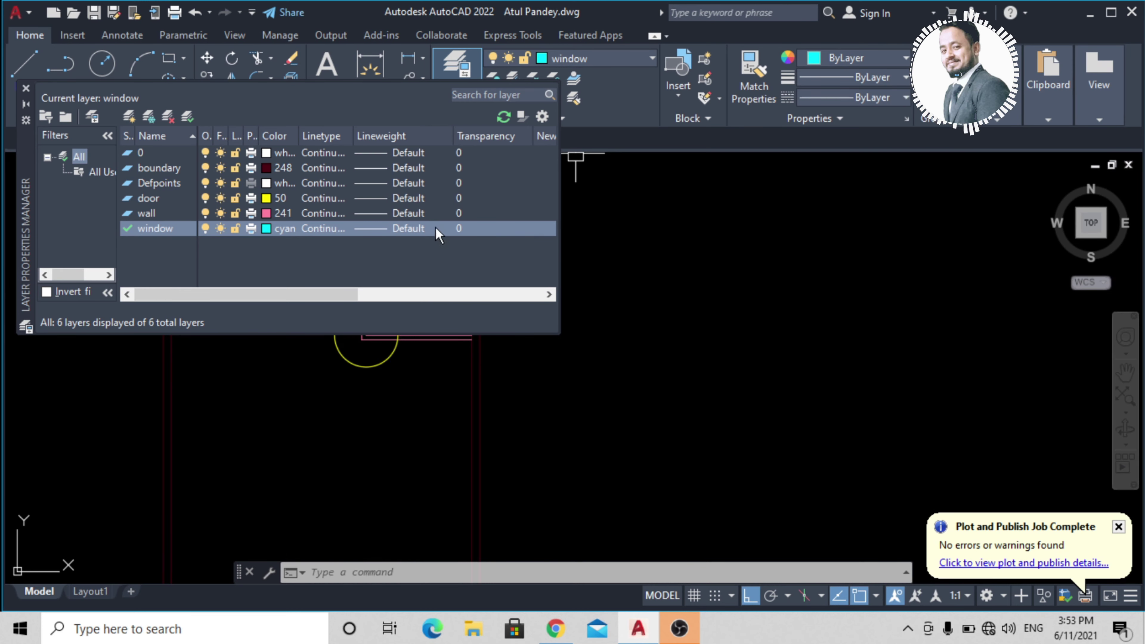
click(465, 155)
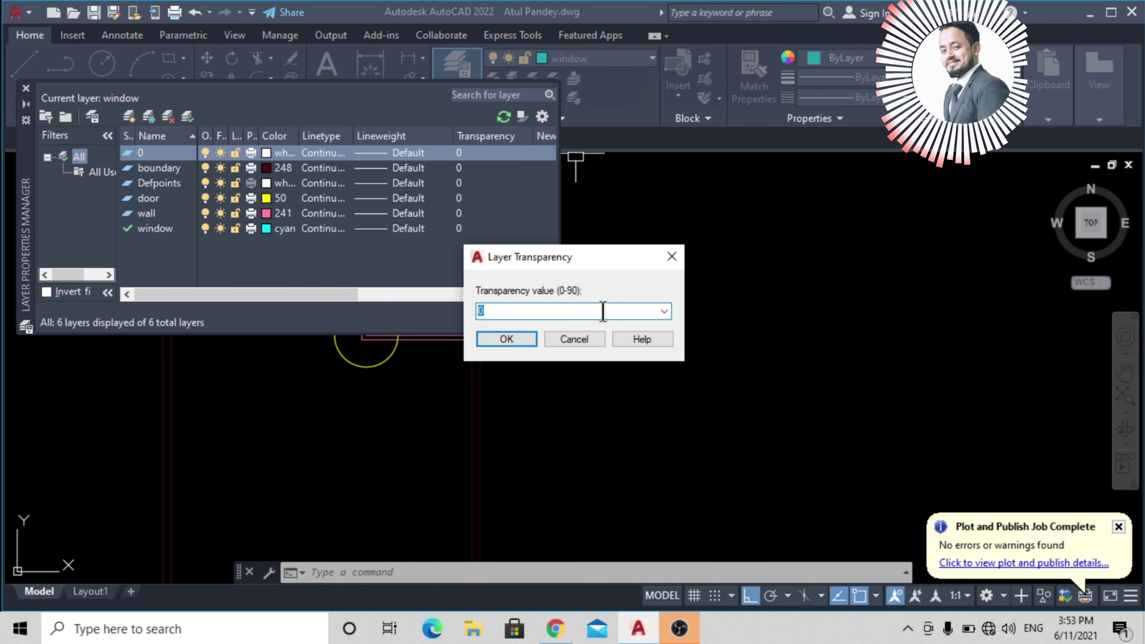
click(671, 256)
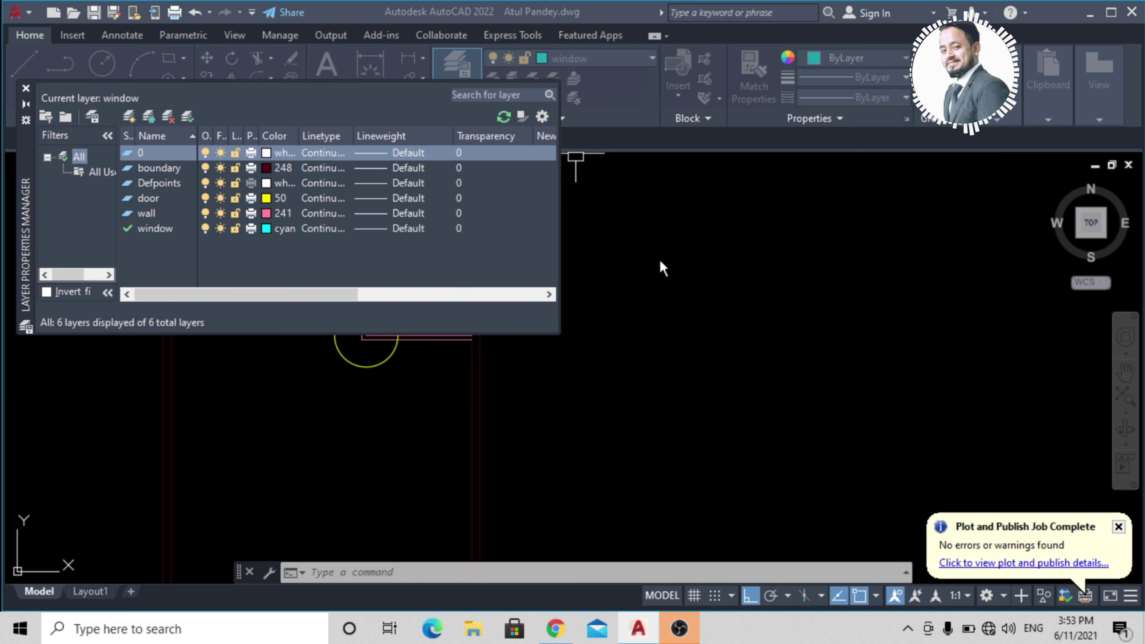
Step: Try to set the boundary layer's transparency to .5
click(465, 168)
click(465, 167)
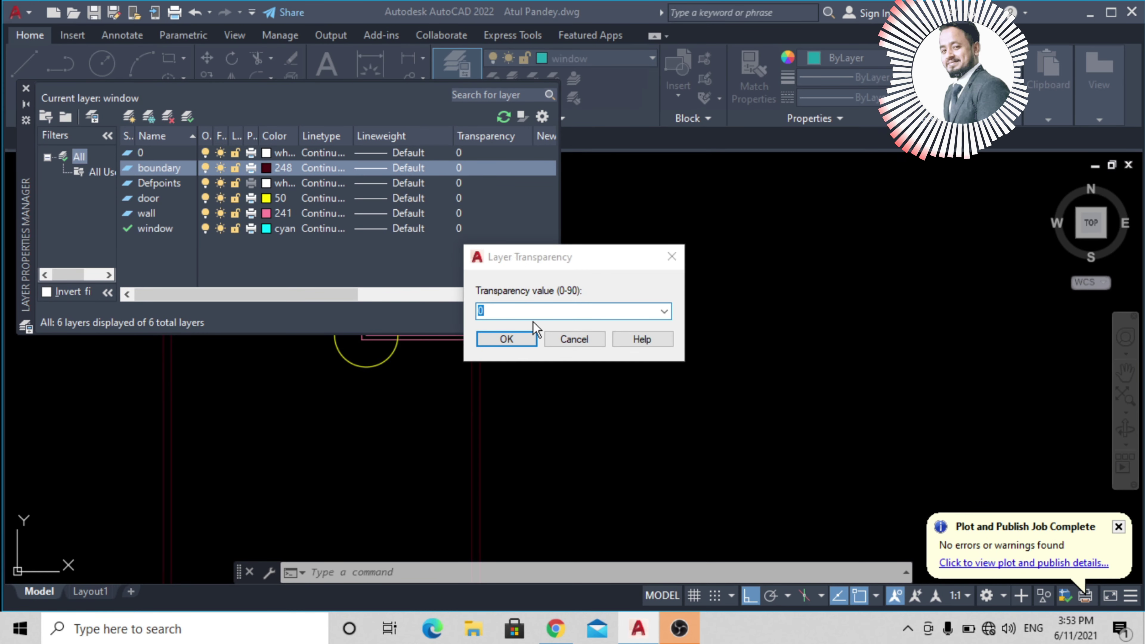
key(BackSpace)
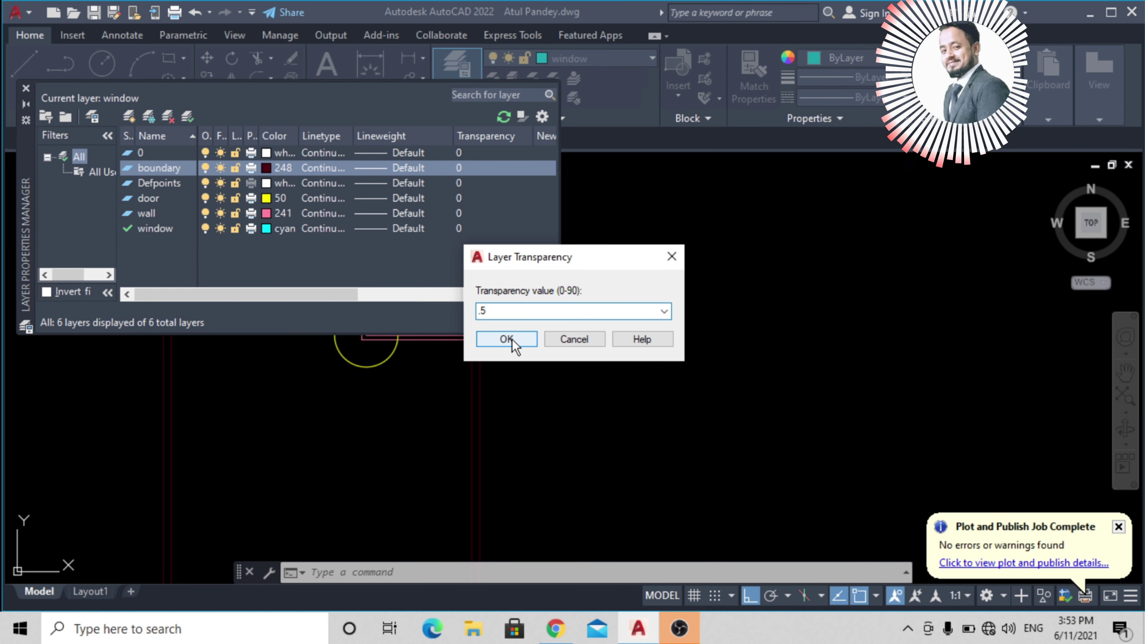
click(512, 340)
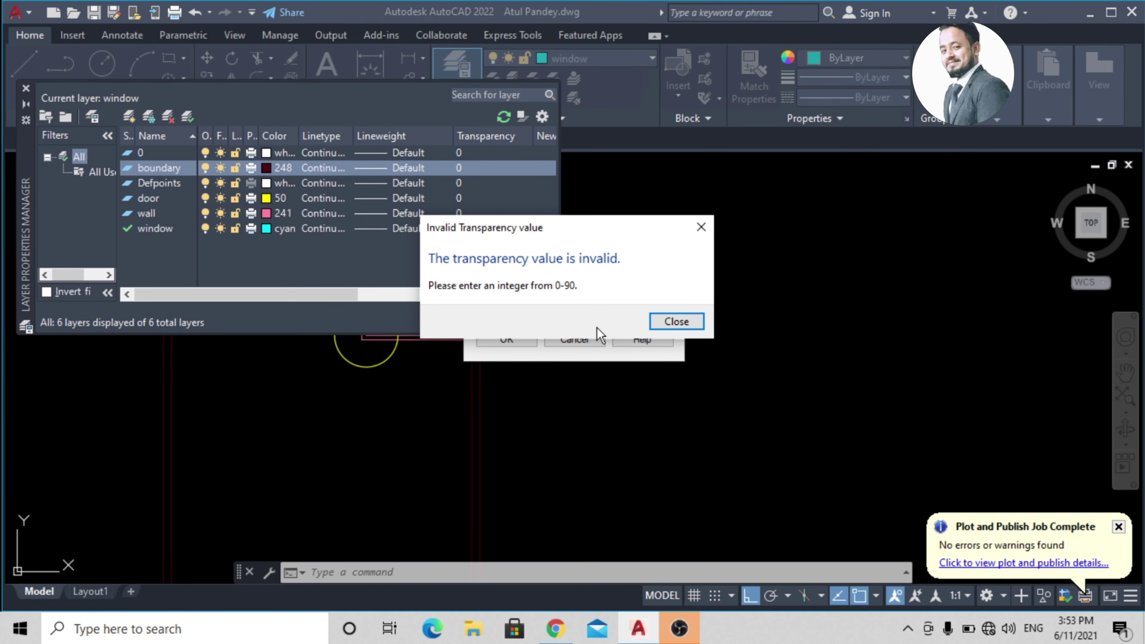
click(672, 322)
text(.5)
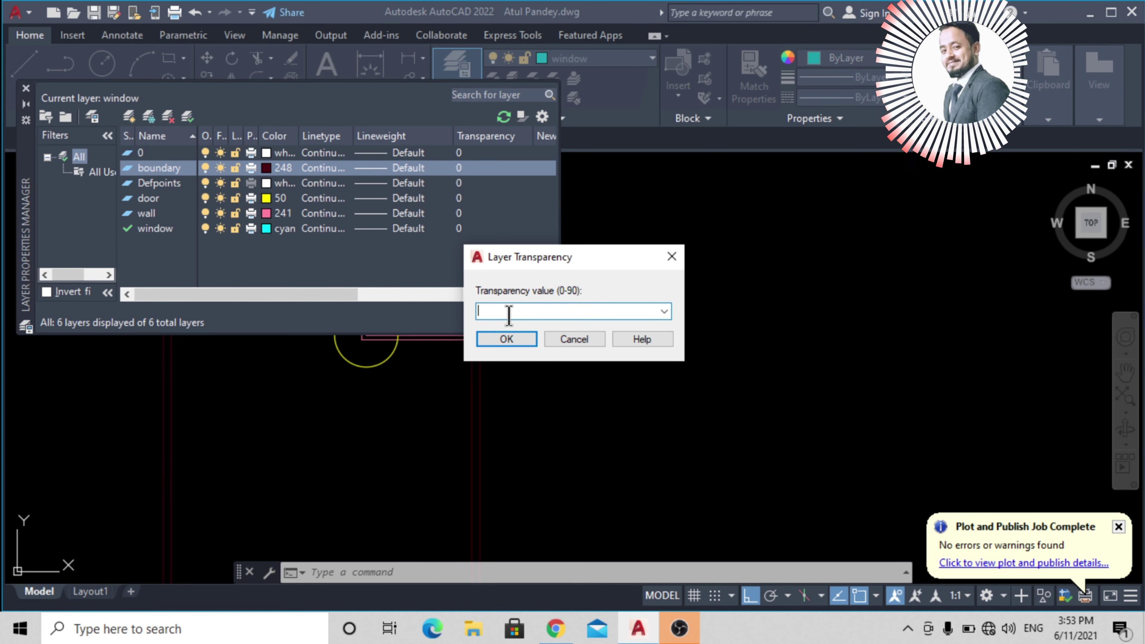
Step: Set the boundary layer's transparency to 50 and return it to 0
text(50)
click(496, 339)
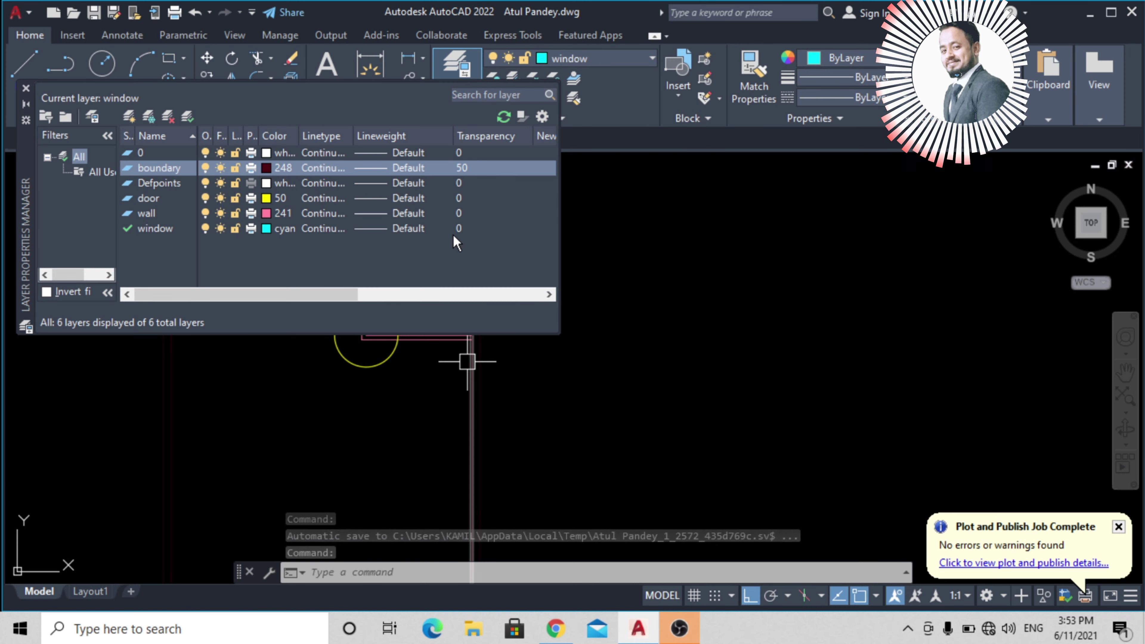
click(468, 169)
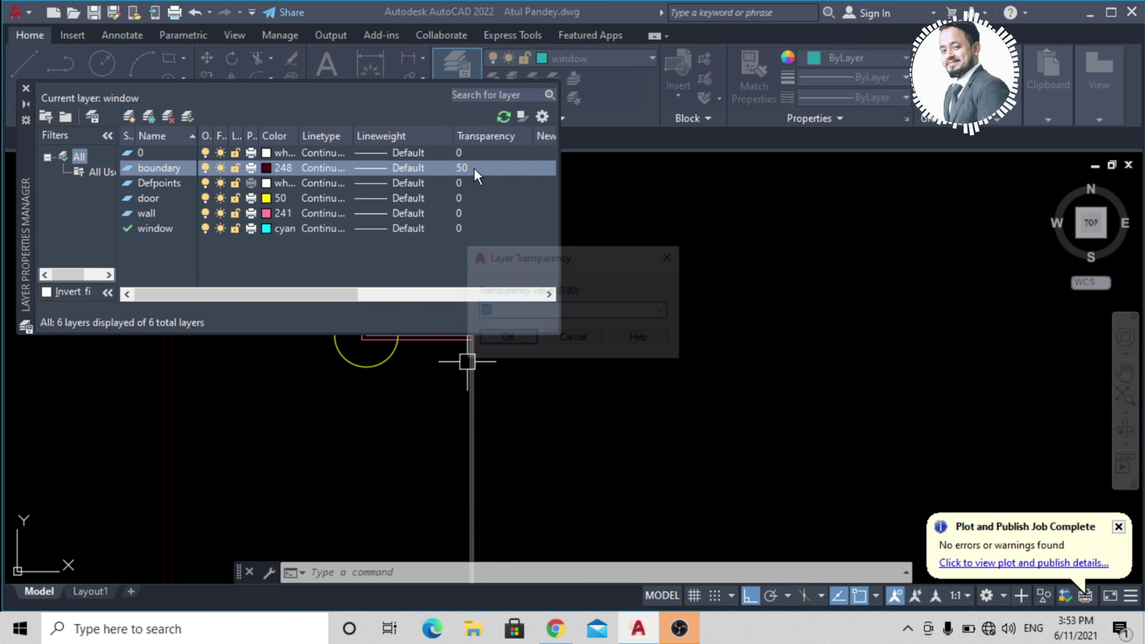
click(508, 342)
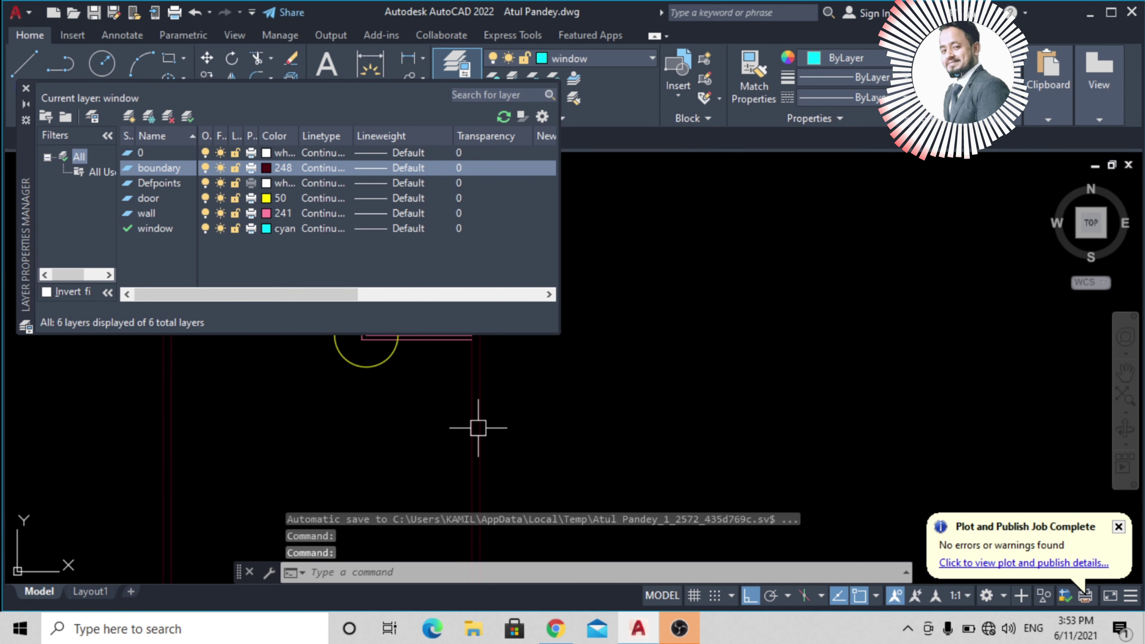
Step: Set the door layer's transparency to 50 and return it to 0
click(458, 198)
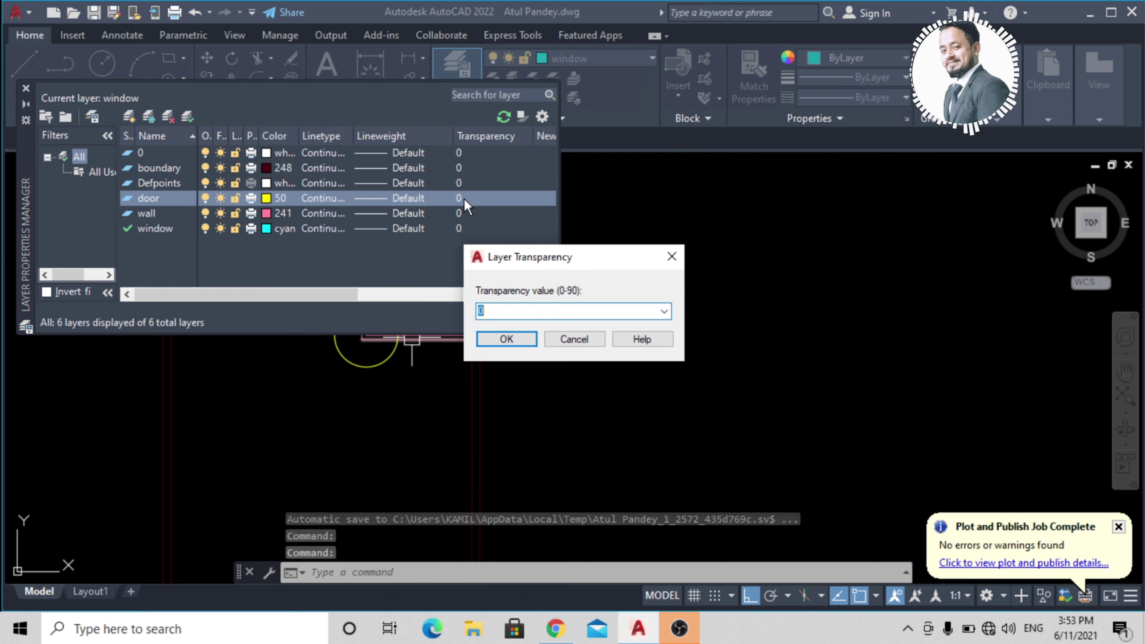
text(50)
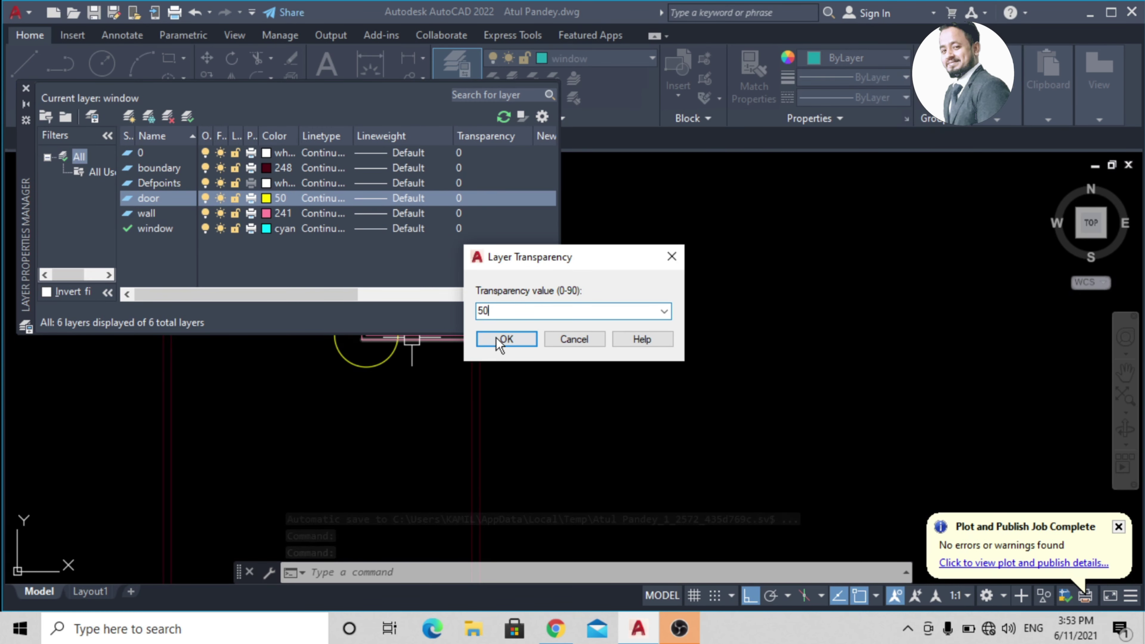
click(497, 340)
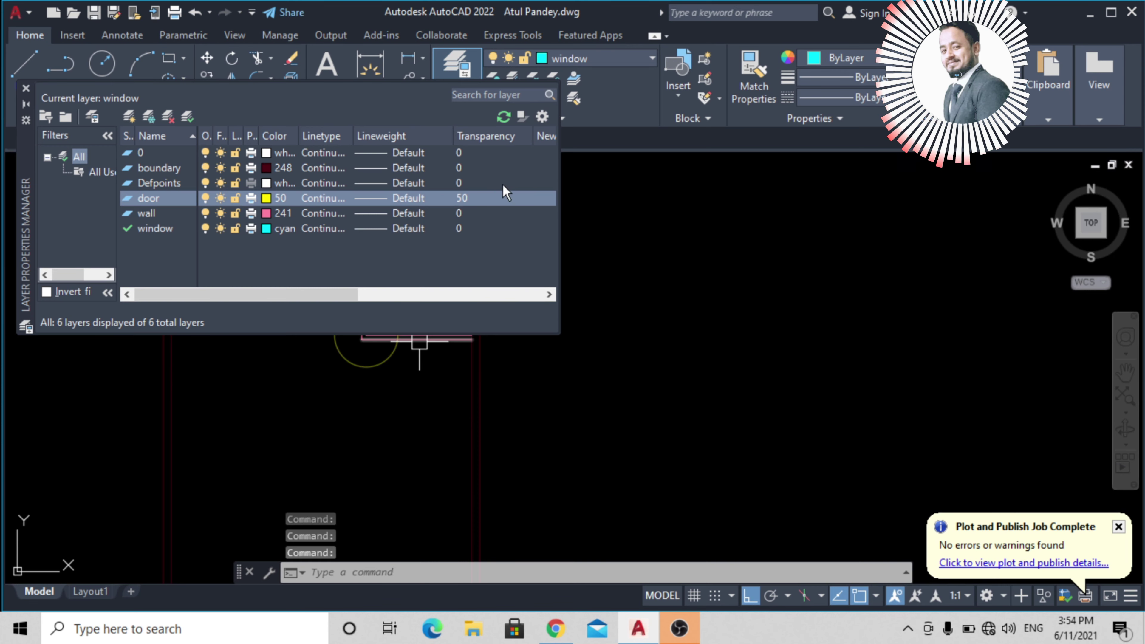
click(482, 198)
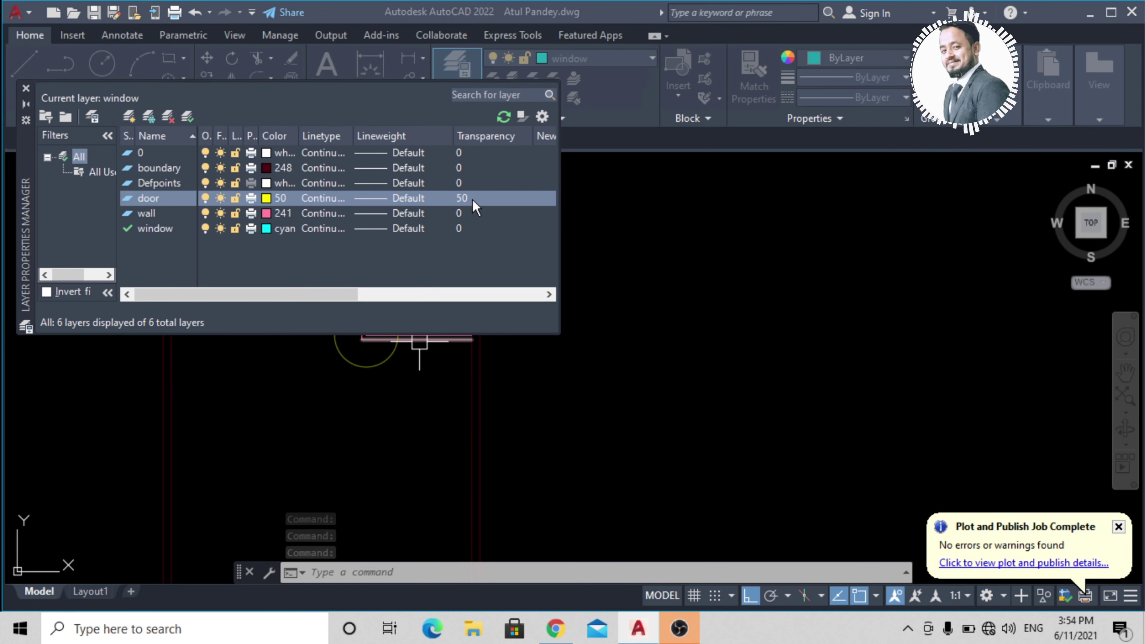
click(472, 199)
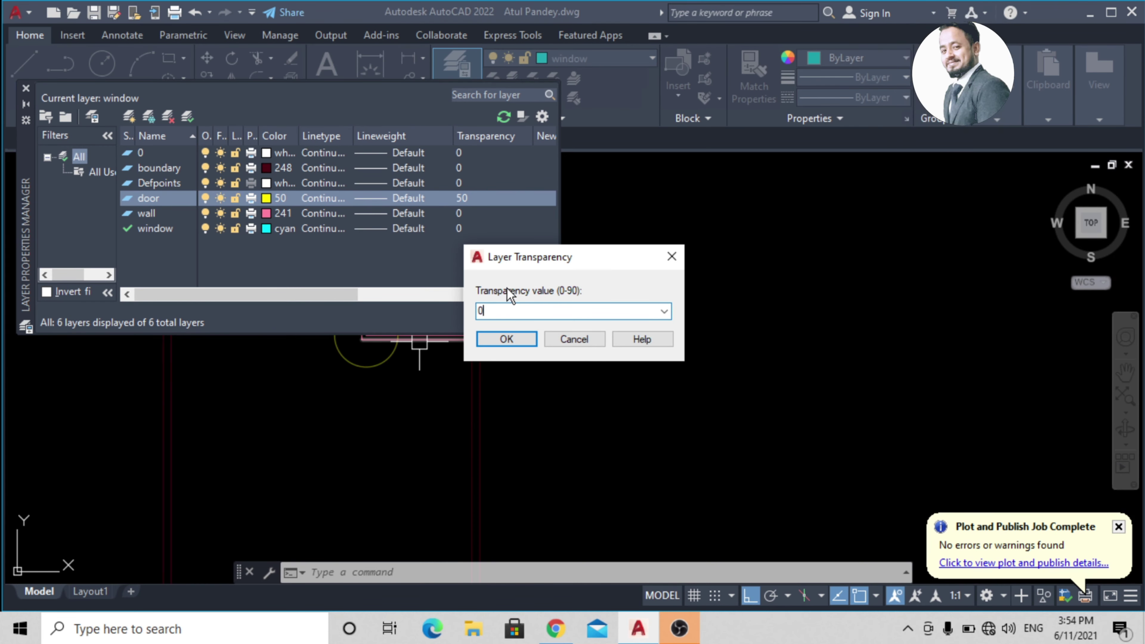
text(0)
click(504, 341)
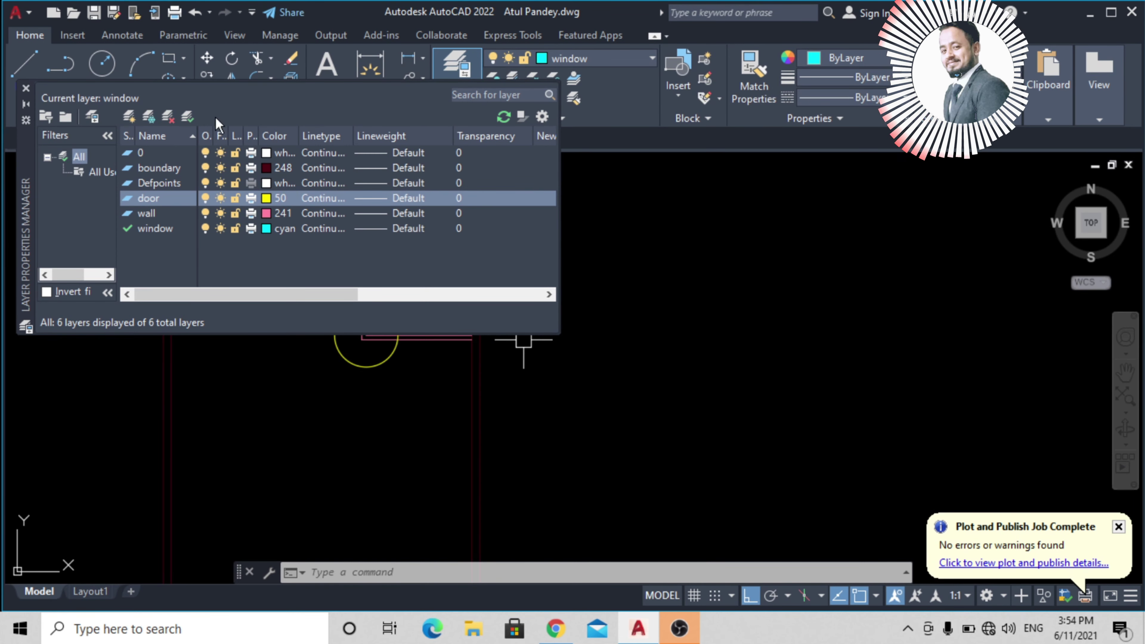
Step: Try to delete the door layer and the current window layer
click(167, 117)
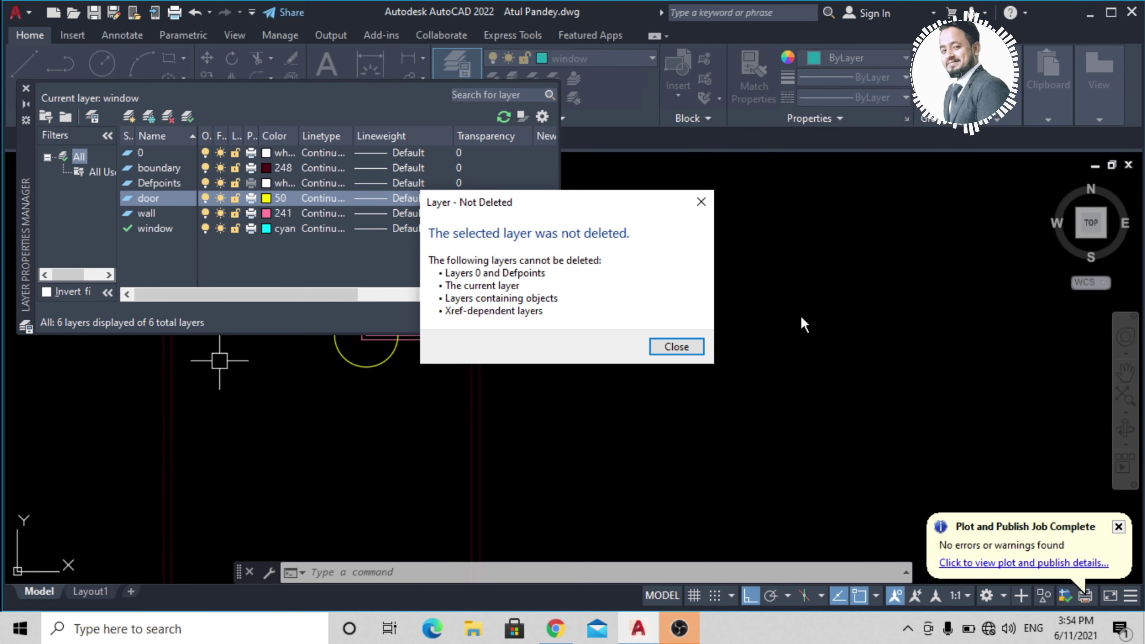
click(676, 346)
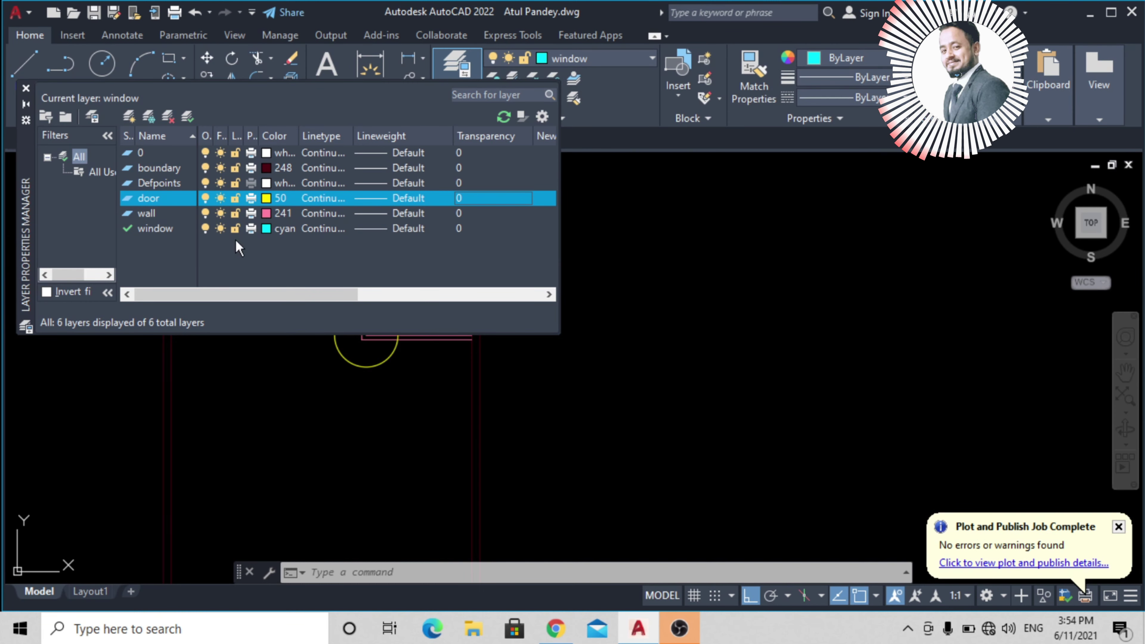
click(133, 233)
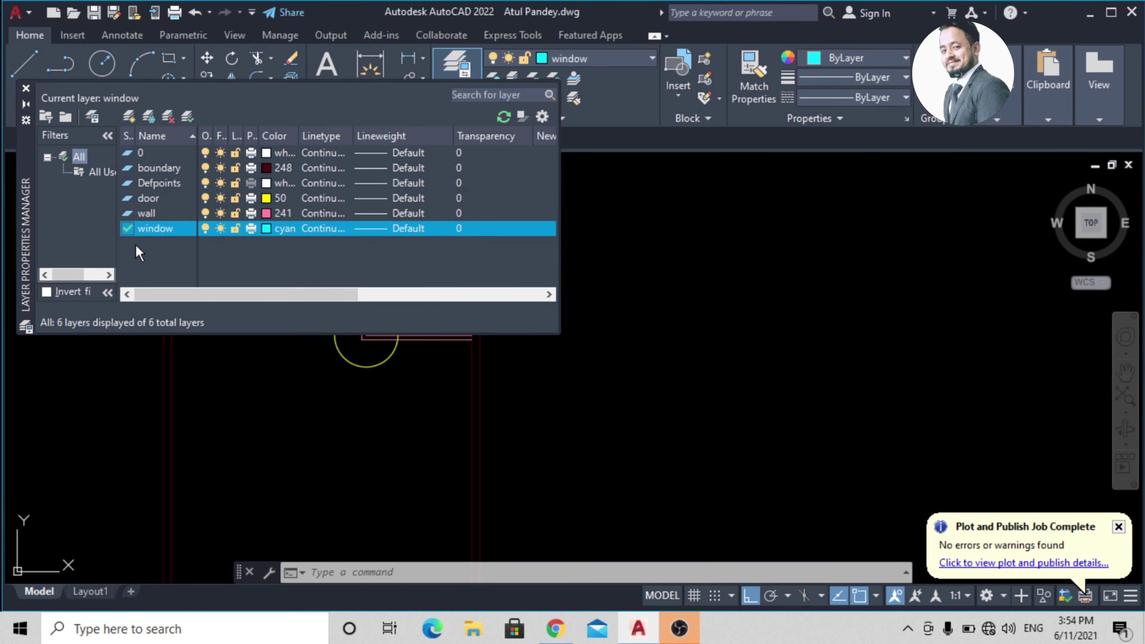
click(173, 117)
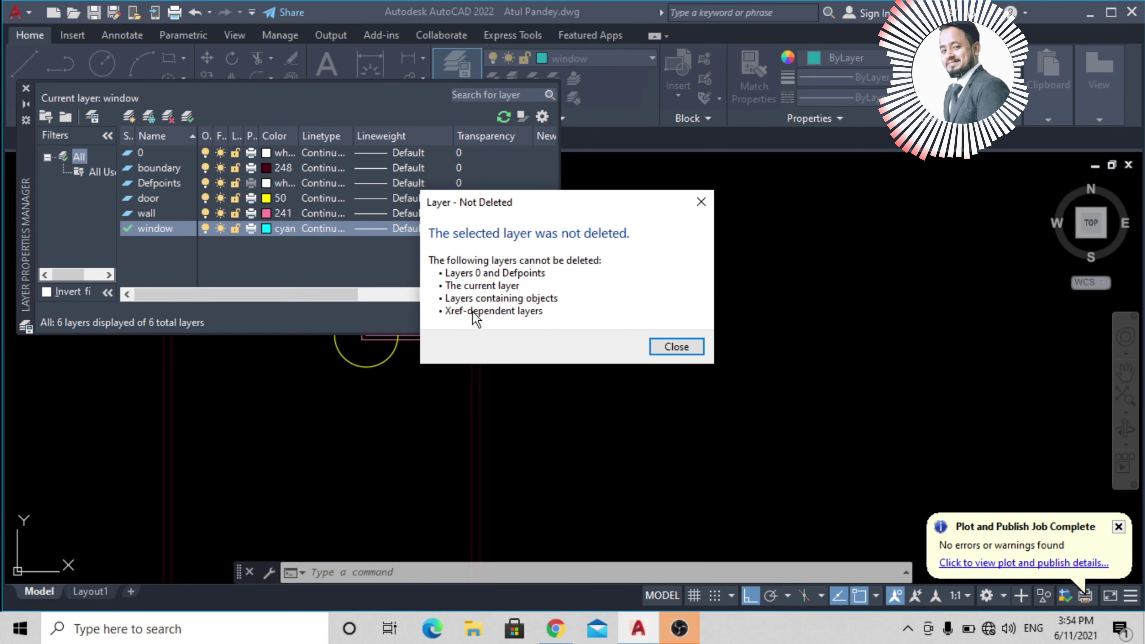
click(676, 346)
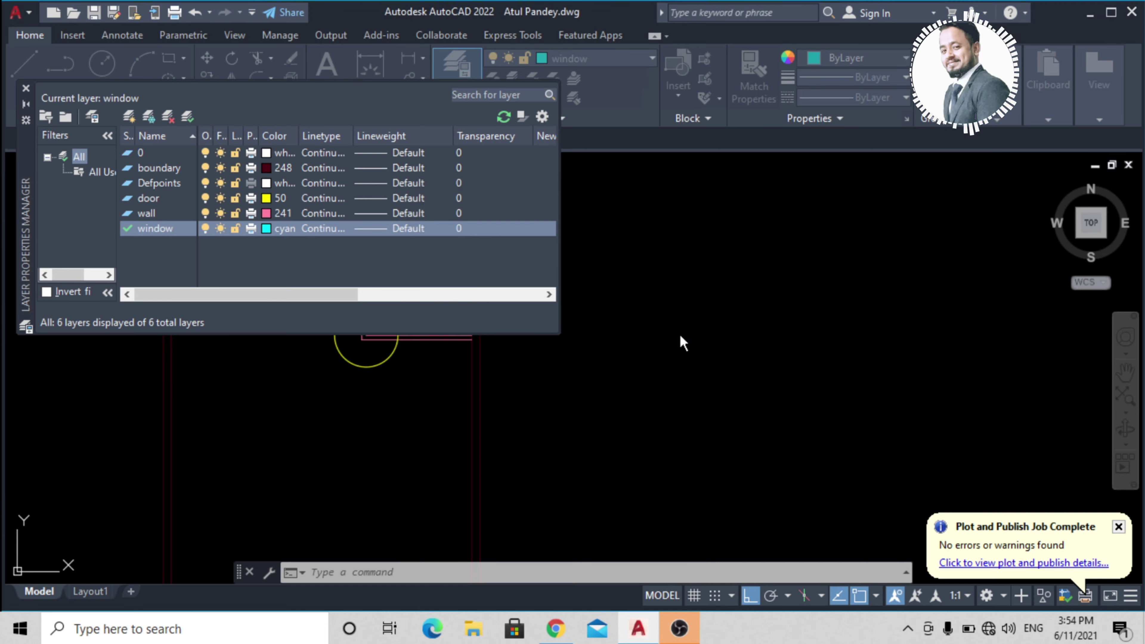
Step: Try to delete the wall layer
click(128, 213)
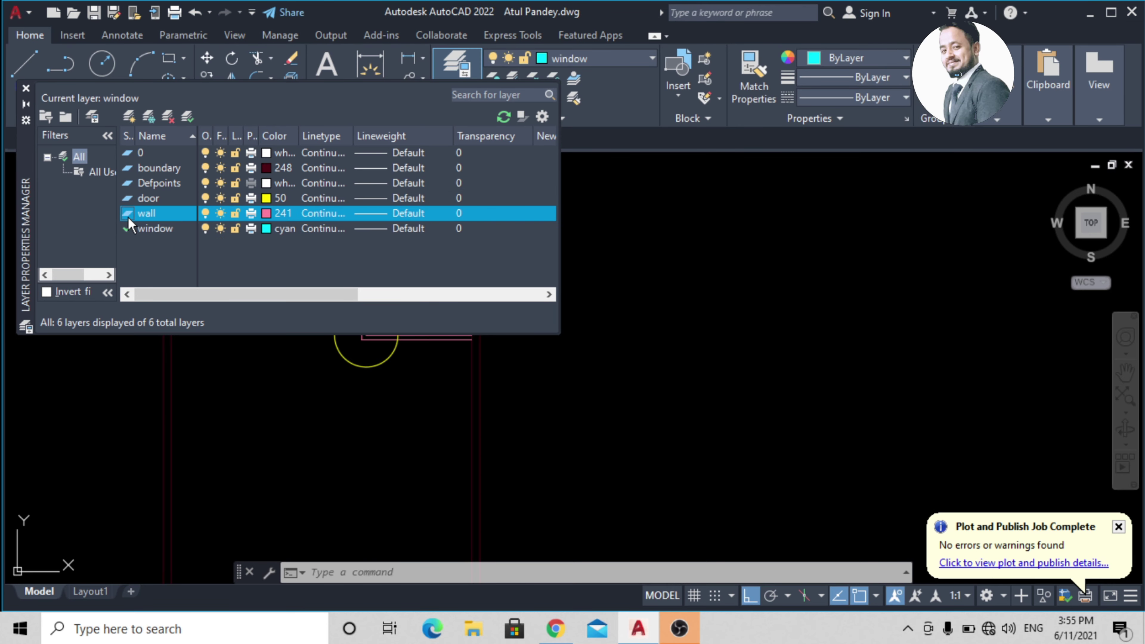
right_click(127, 217)
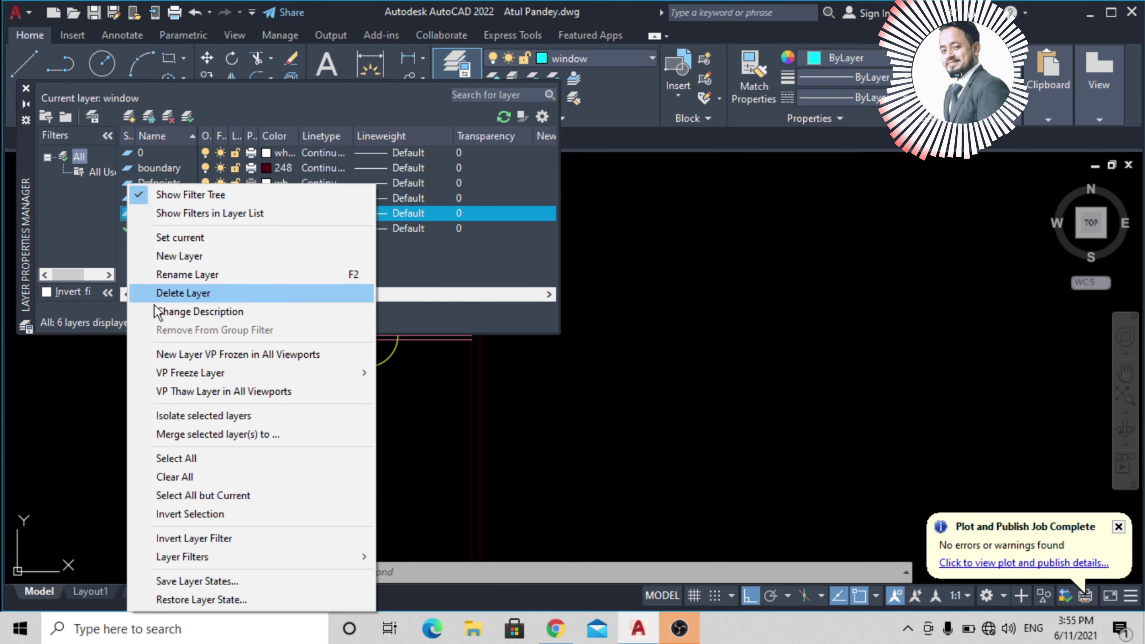
click(105, 277)
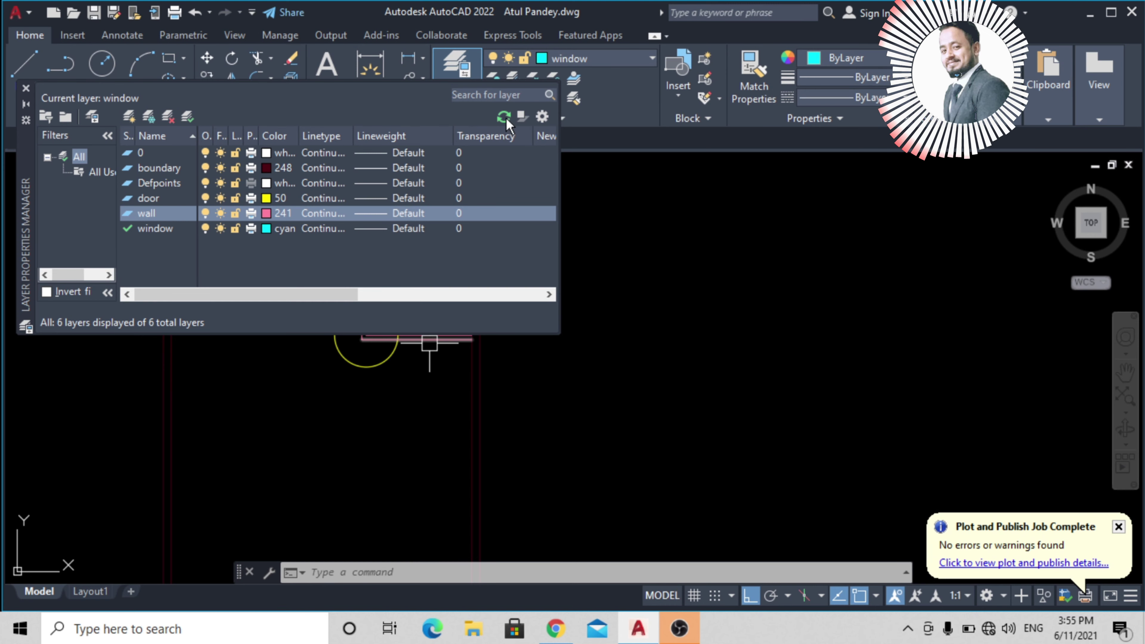
right_click(216, 215)
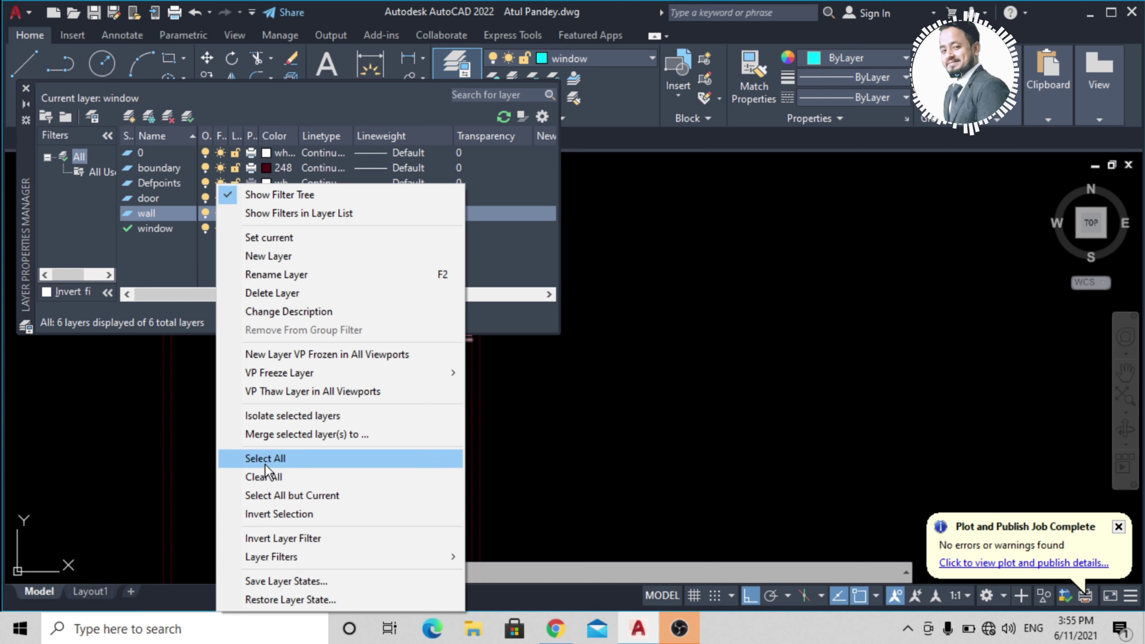
click(284, 292)
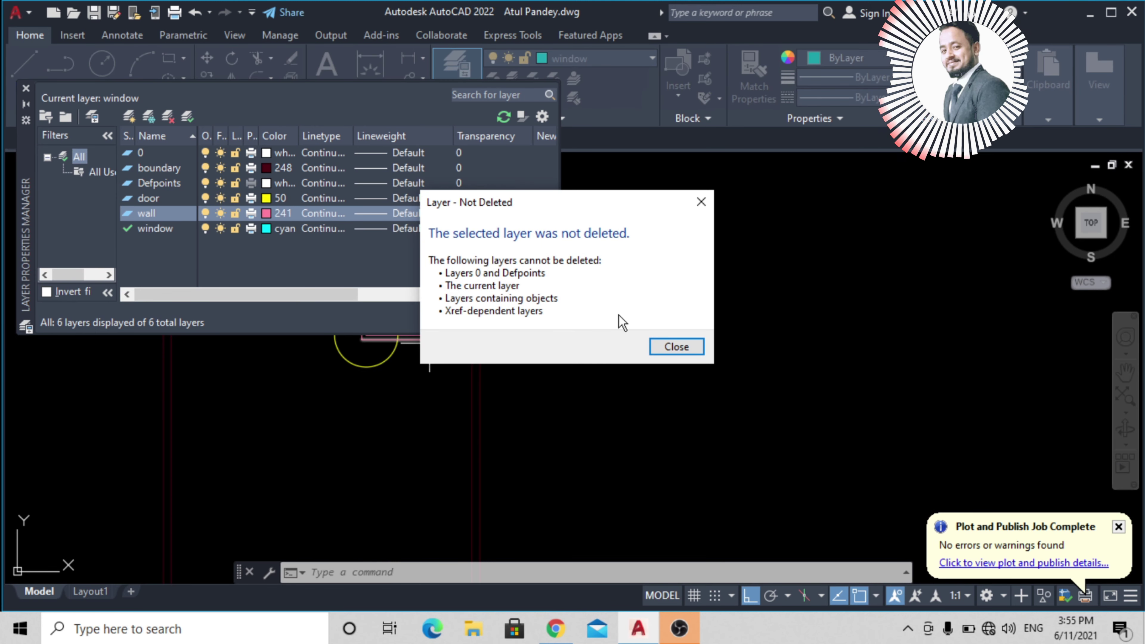
click(678, 351)
Step: Make layer 0 current, switch the current layer to door, and try to delete the door layer
click(132, 159)
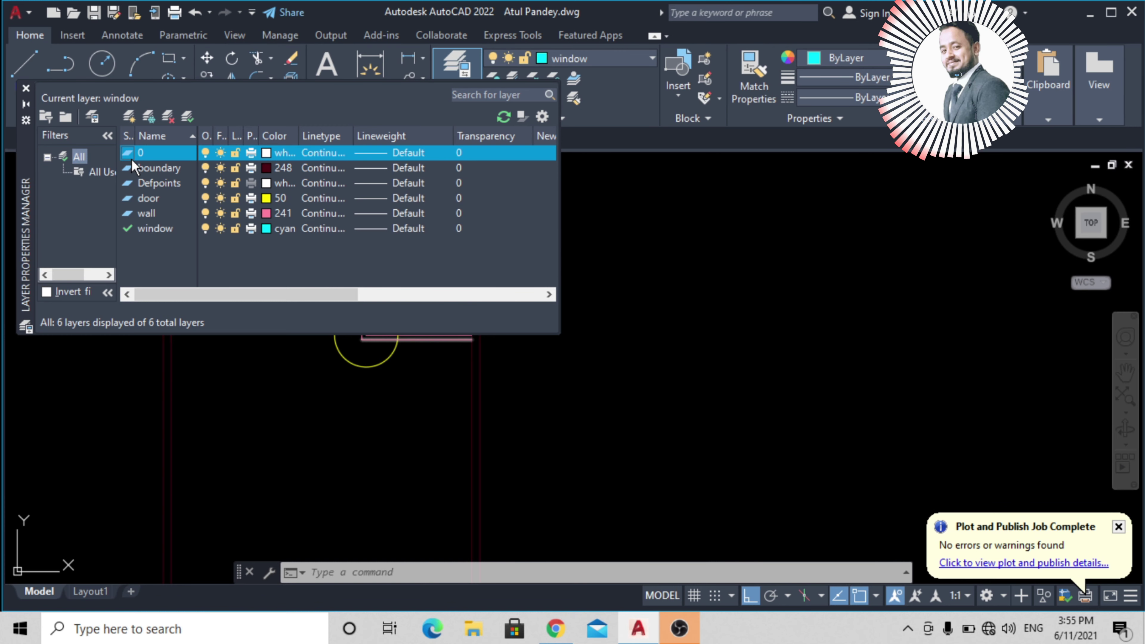
double_click(132, 158)
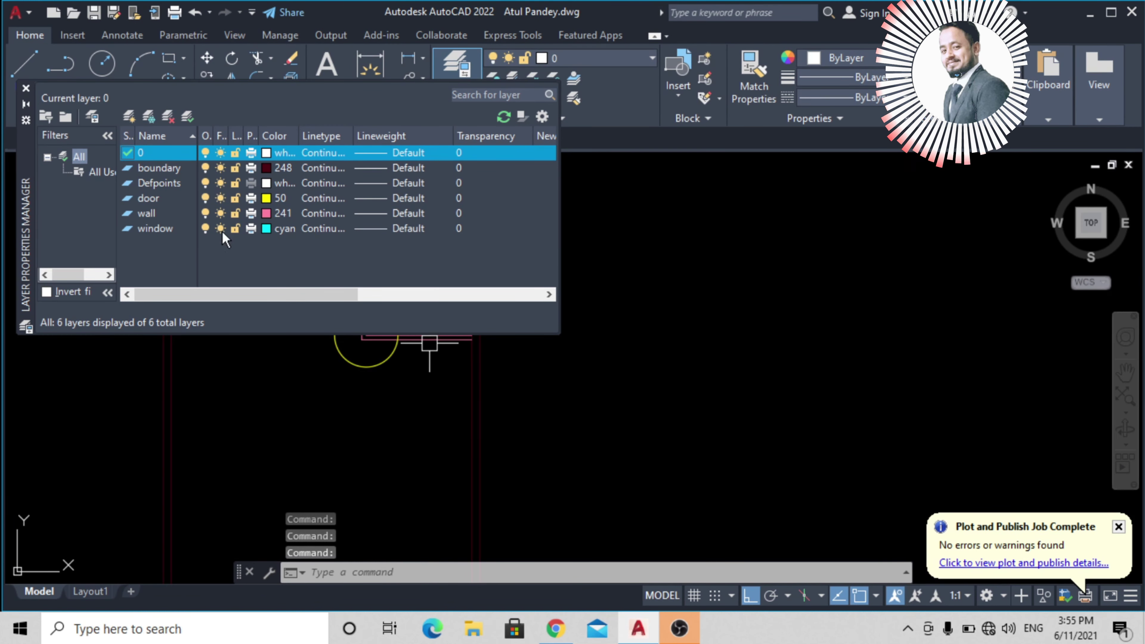
double_click(150, 201)
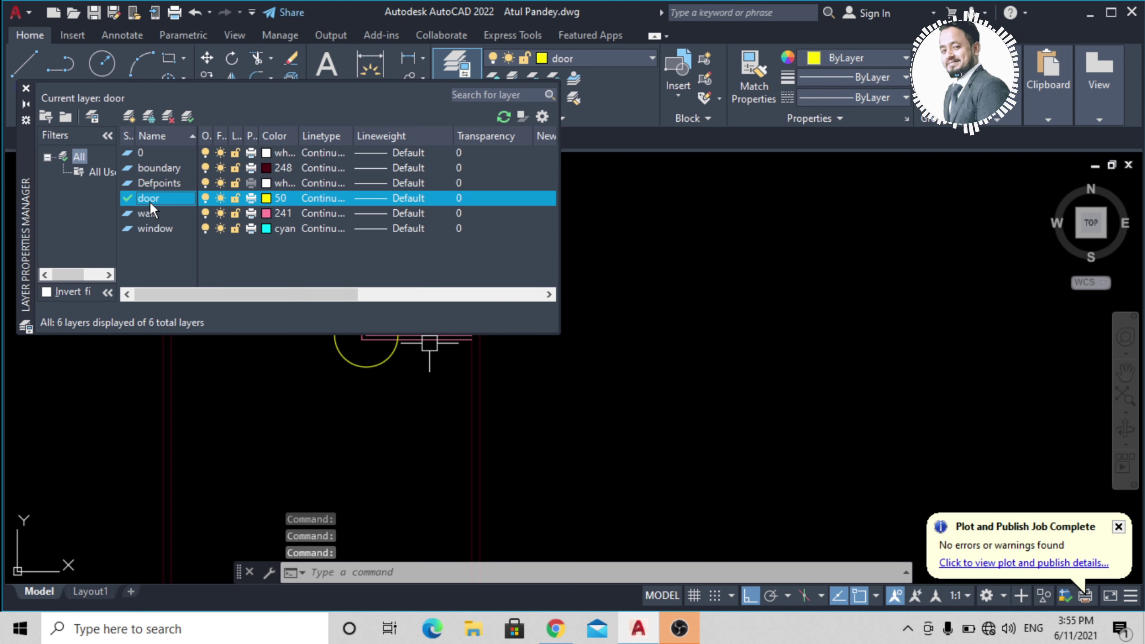
click(169, 118)
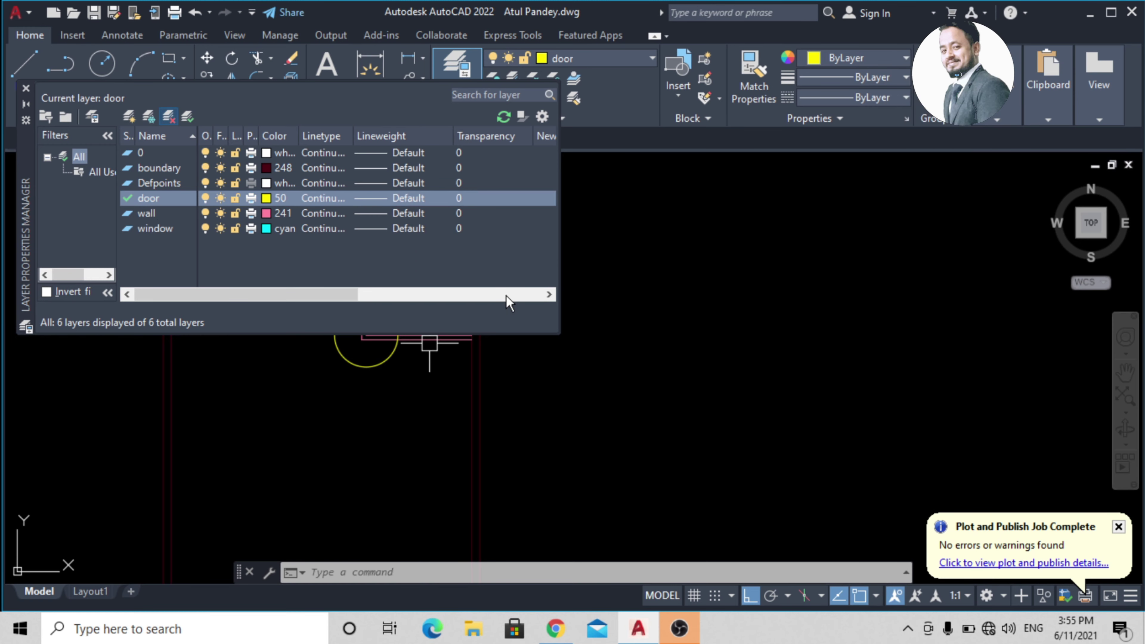
click(658, 350)
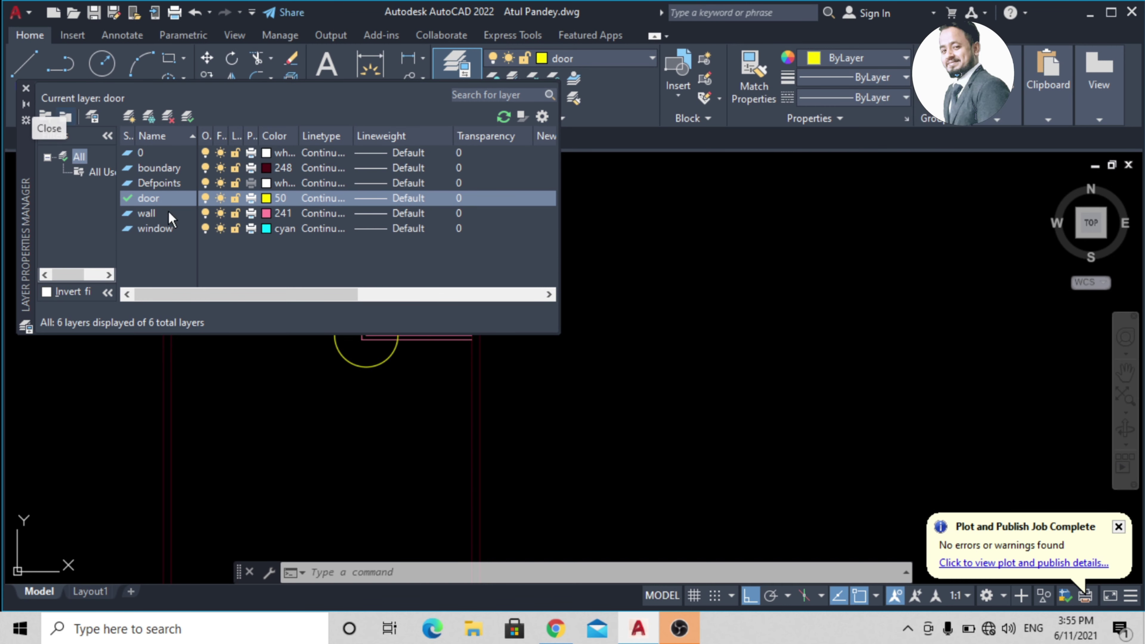
Step: Create a new empty layer and delete it, and try twice to delete the wall layer
click(128, 117)
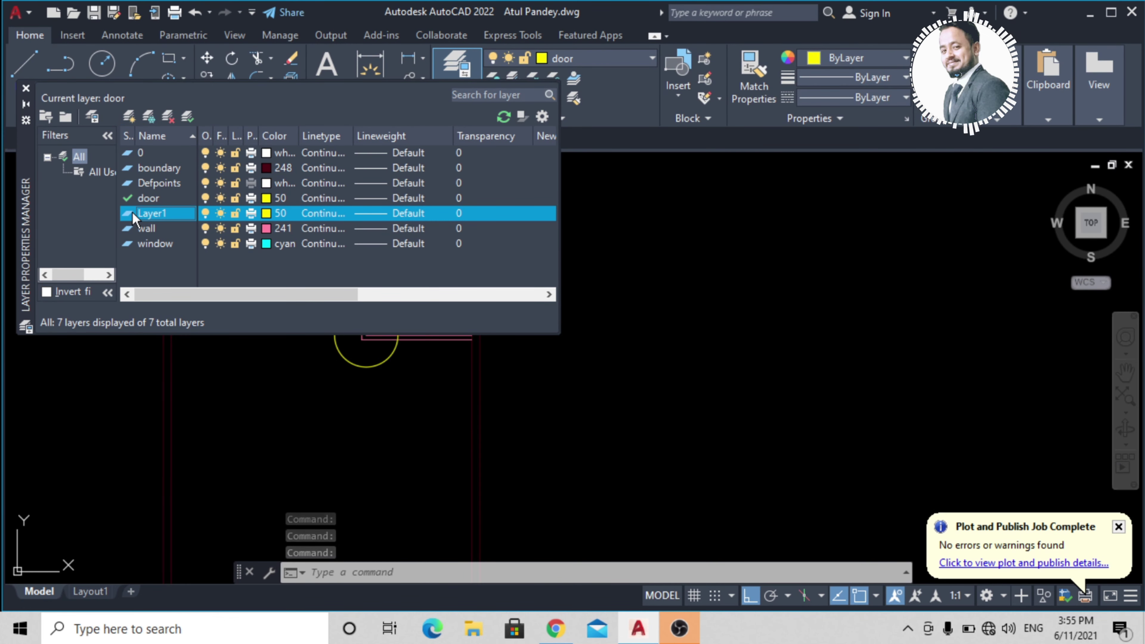
click(167, 118)
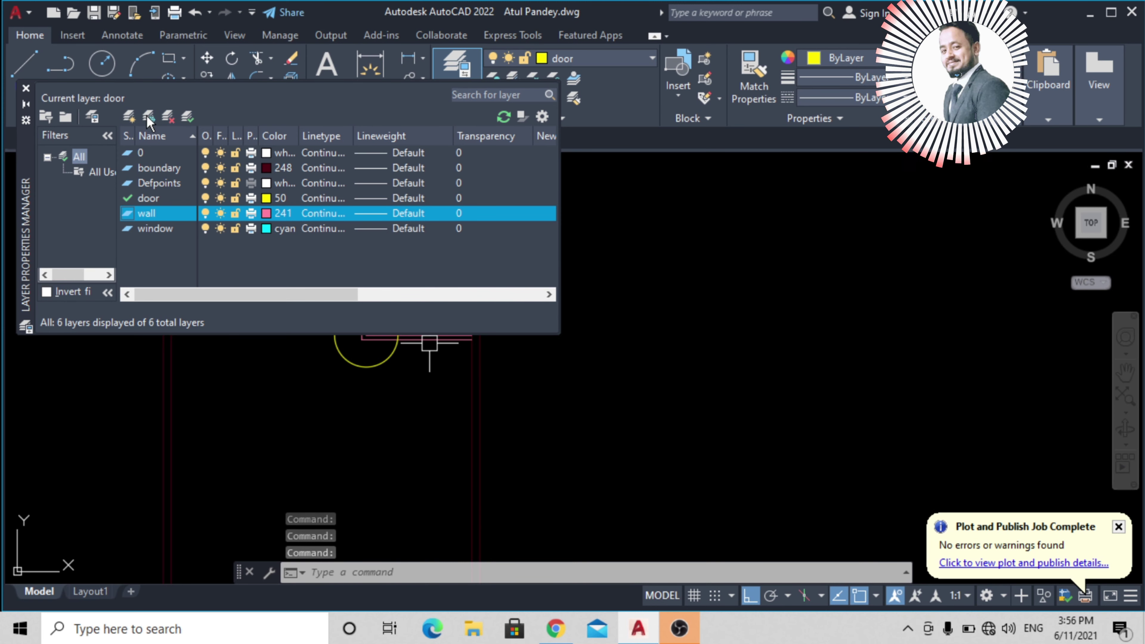
click(168, 117)
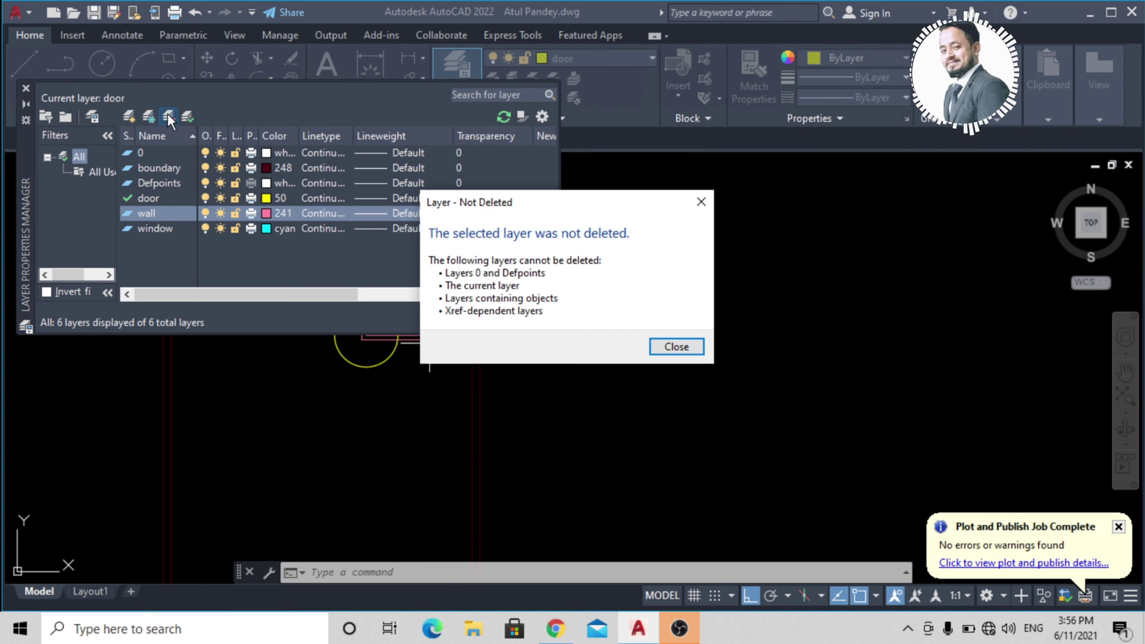
click(688, 341)
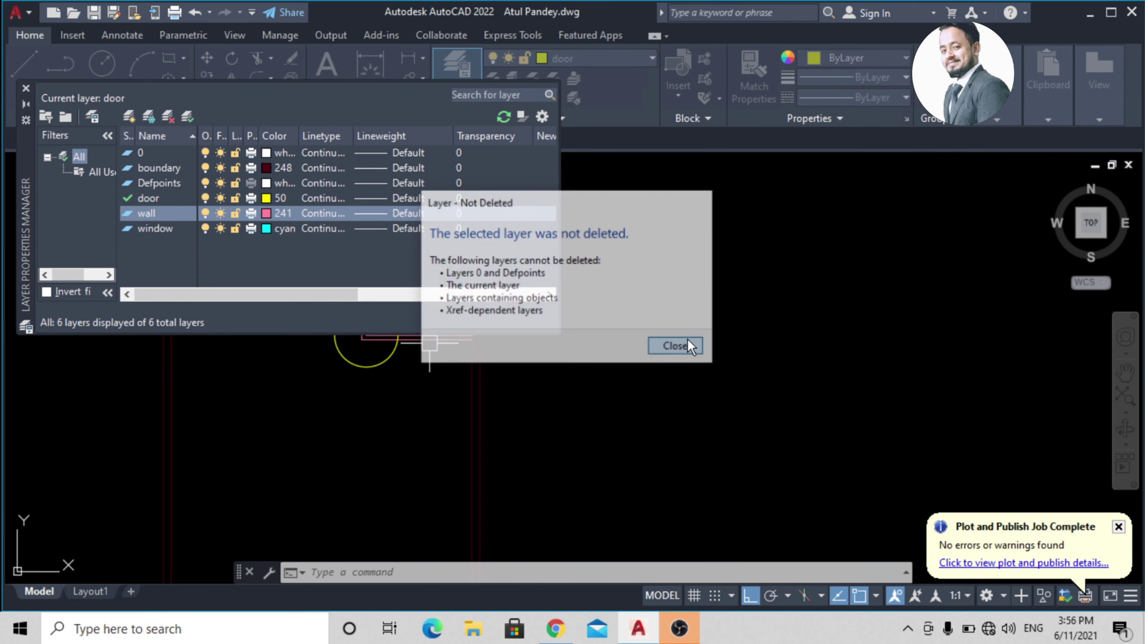
click(172, 113)
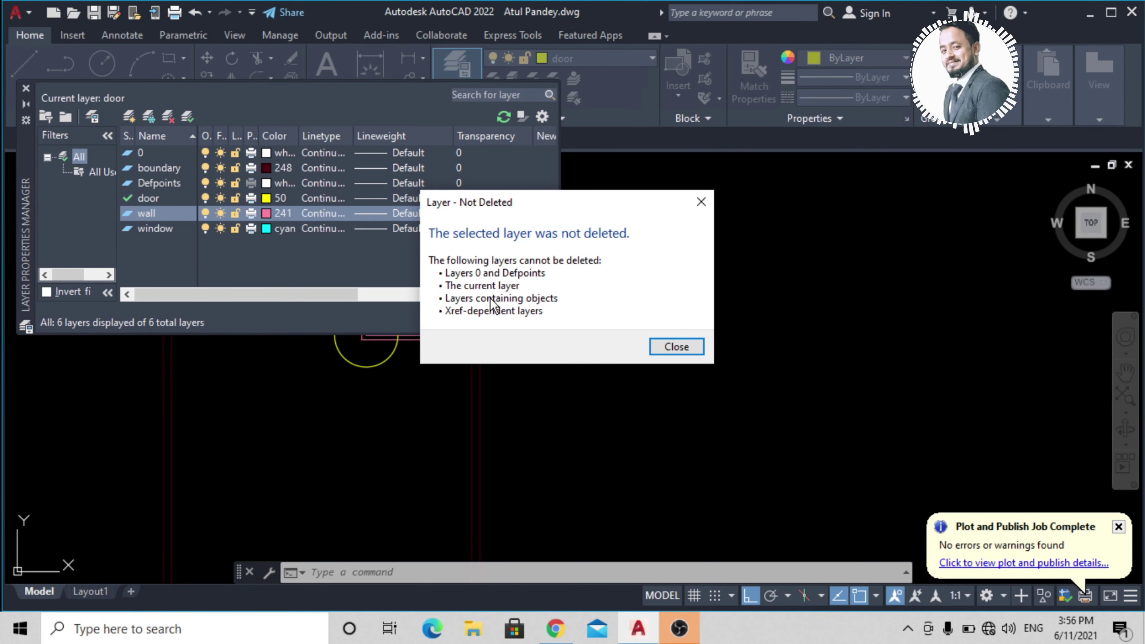
click(674, 348)
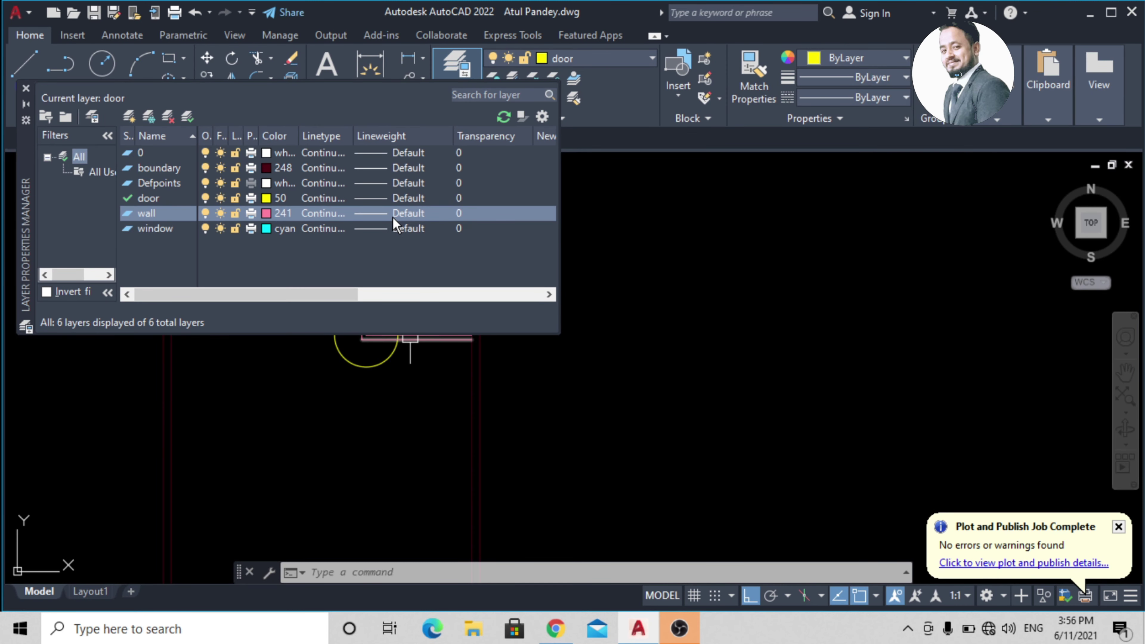
Step: Set the wall layer's linetype to ACAD_ISO03W100 and close the layer manager to inspect the dashed walls
click(325, 213)
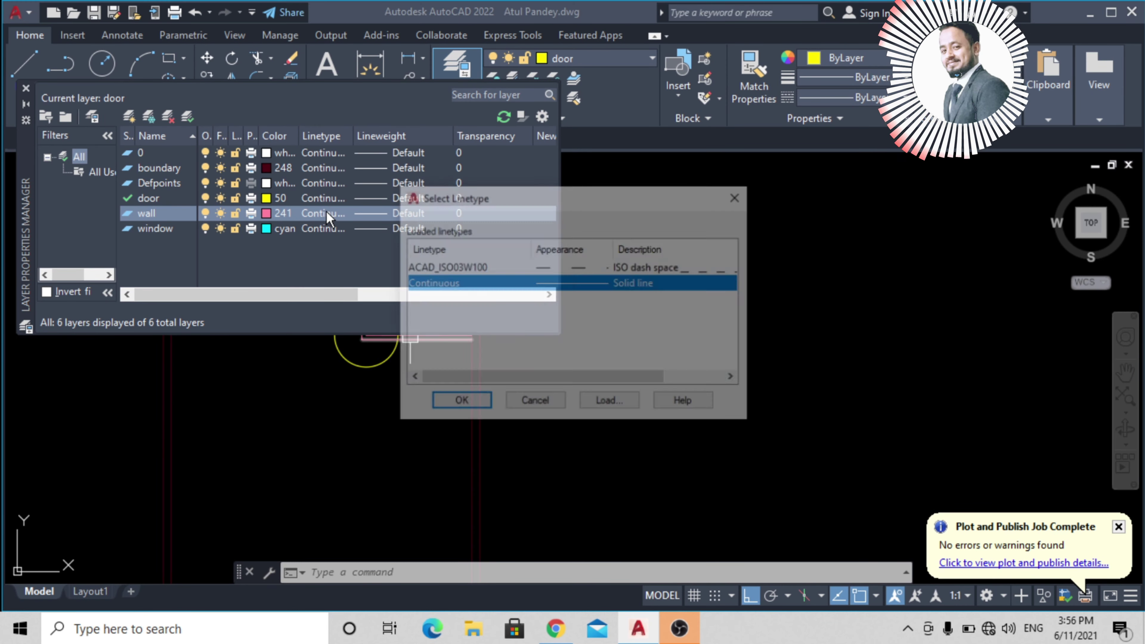
click(590, 267)
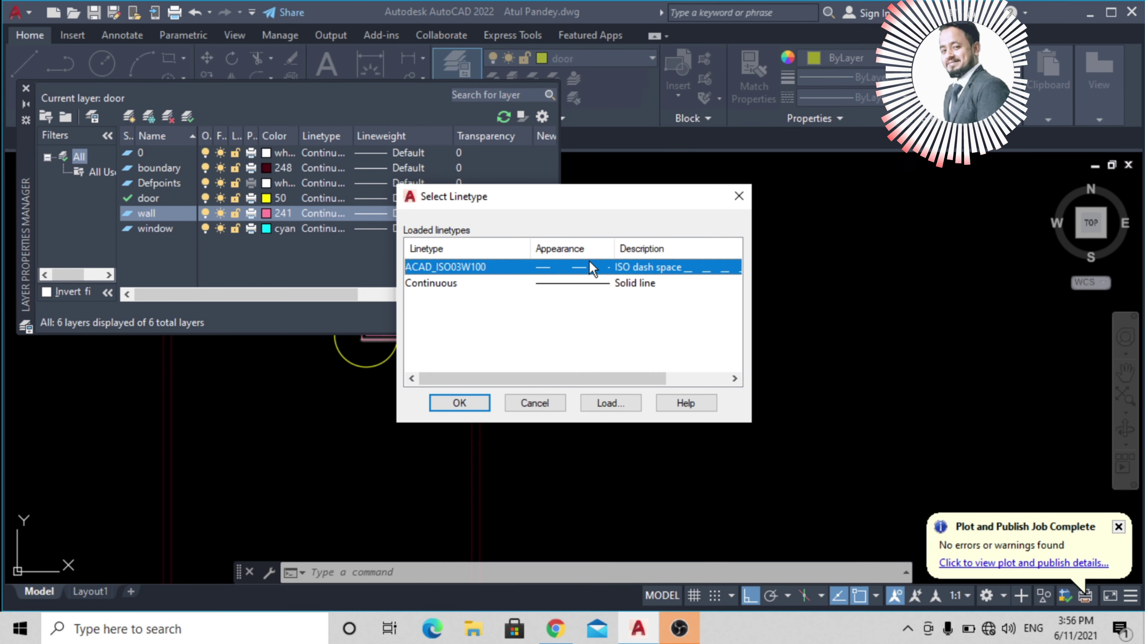
click(475, 401)
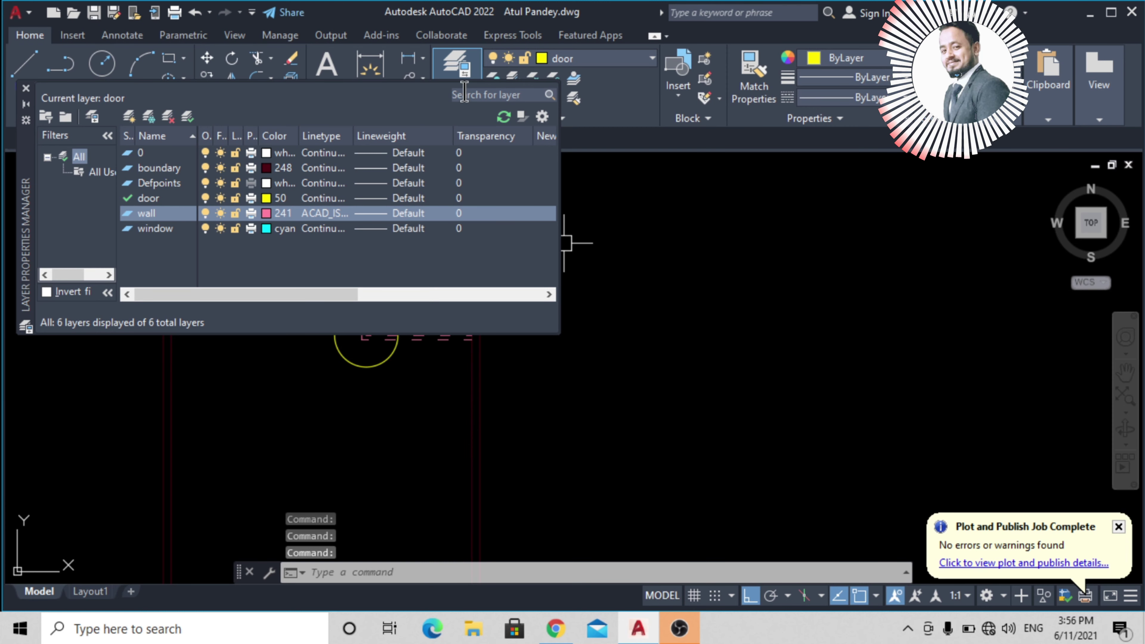
click(25, 89)
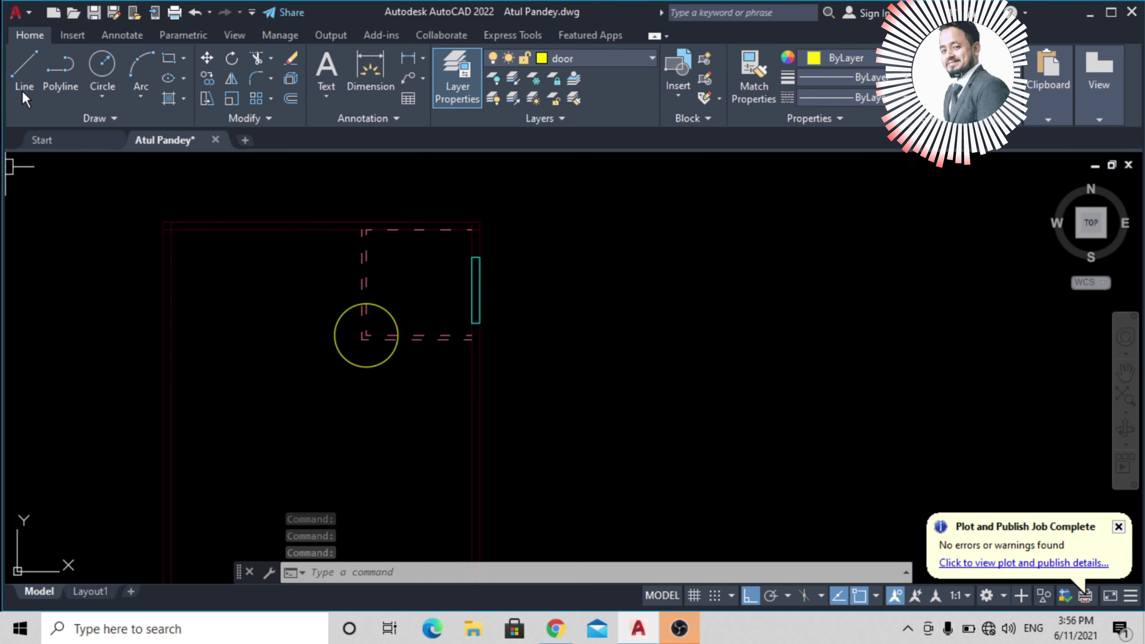
scroll(380, 320, up, 4)
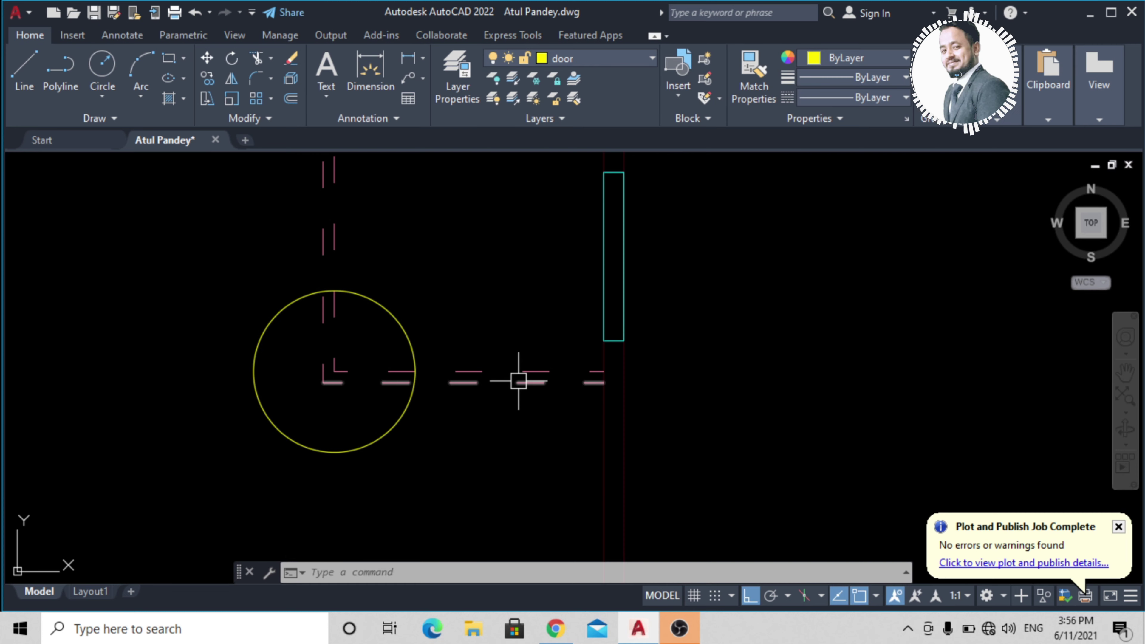
scroll(518, 381, down, 2)
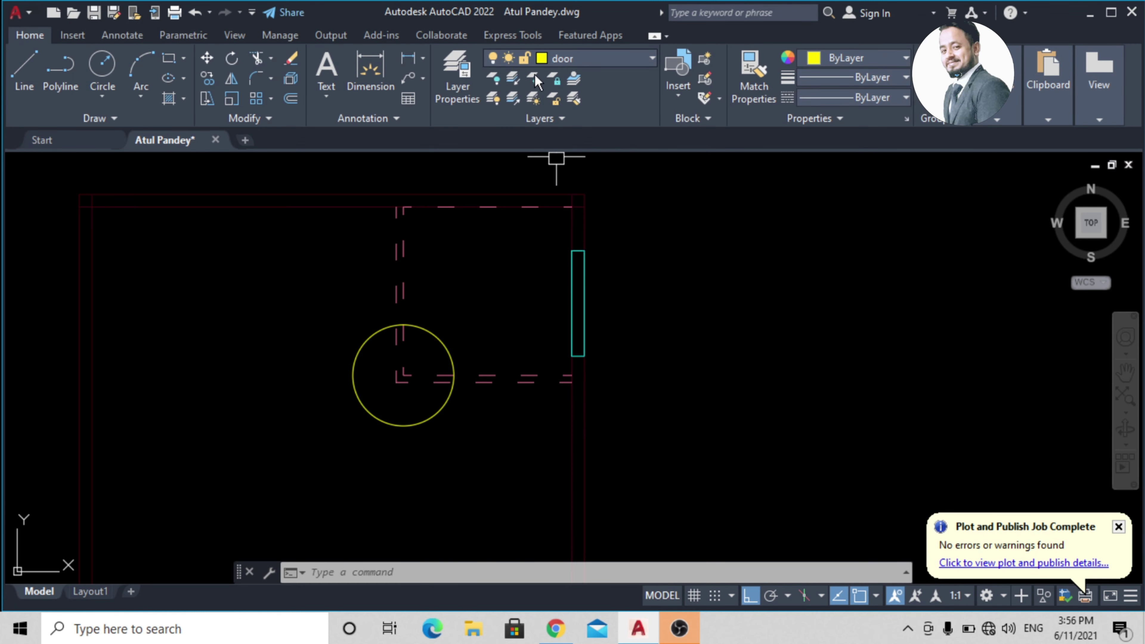
Step: Set the boundary layer's lineweight to 1.00 mm and close the layer manager to inspect the floor plan
click(455, 79)
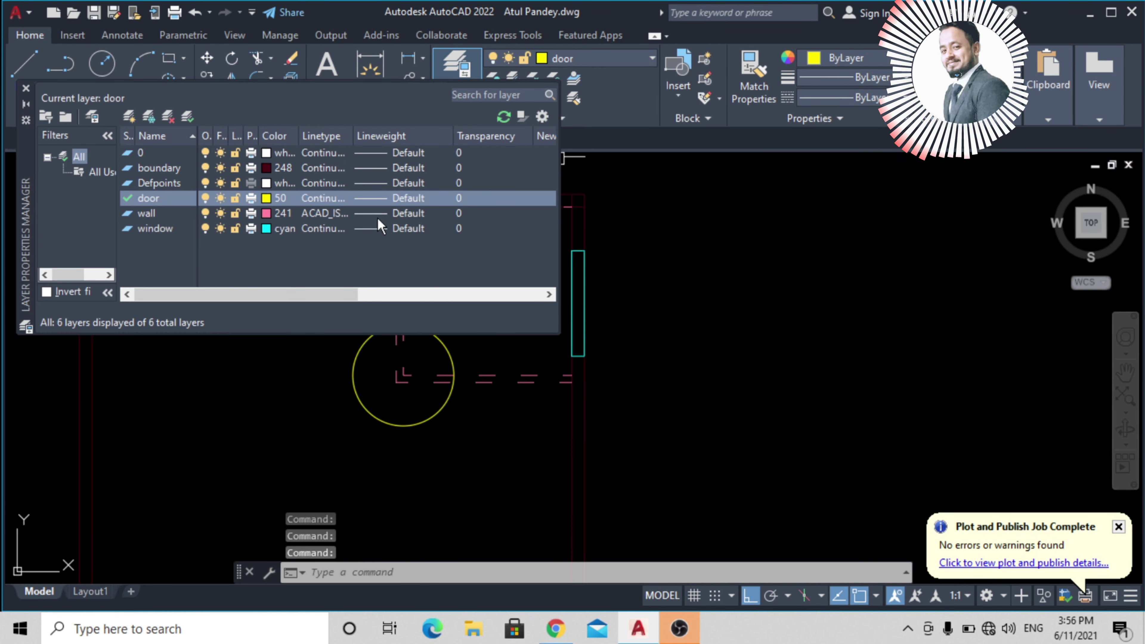
click(393, 168)
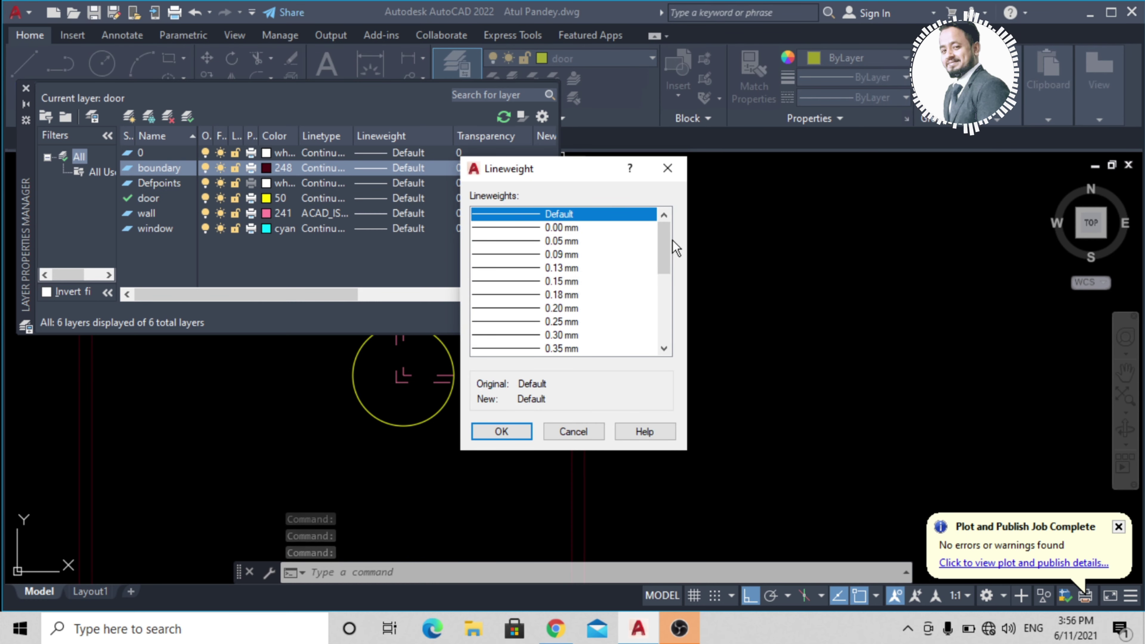
drag(672, 248, 670, 286)
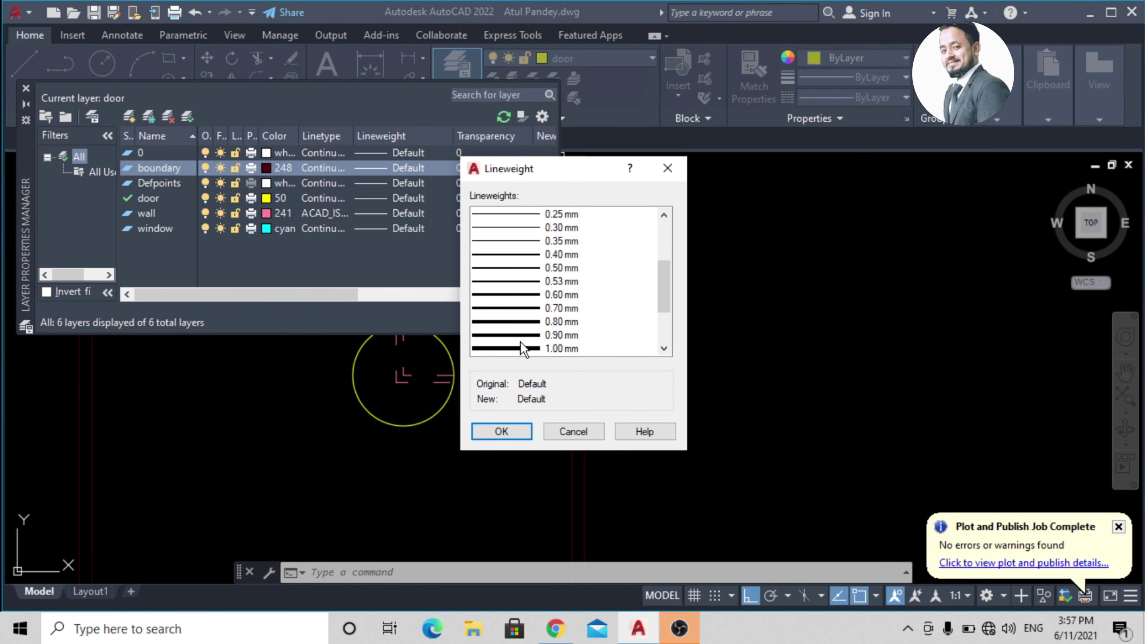
click(542, 348)
click(508, 432)
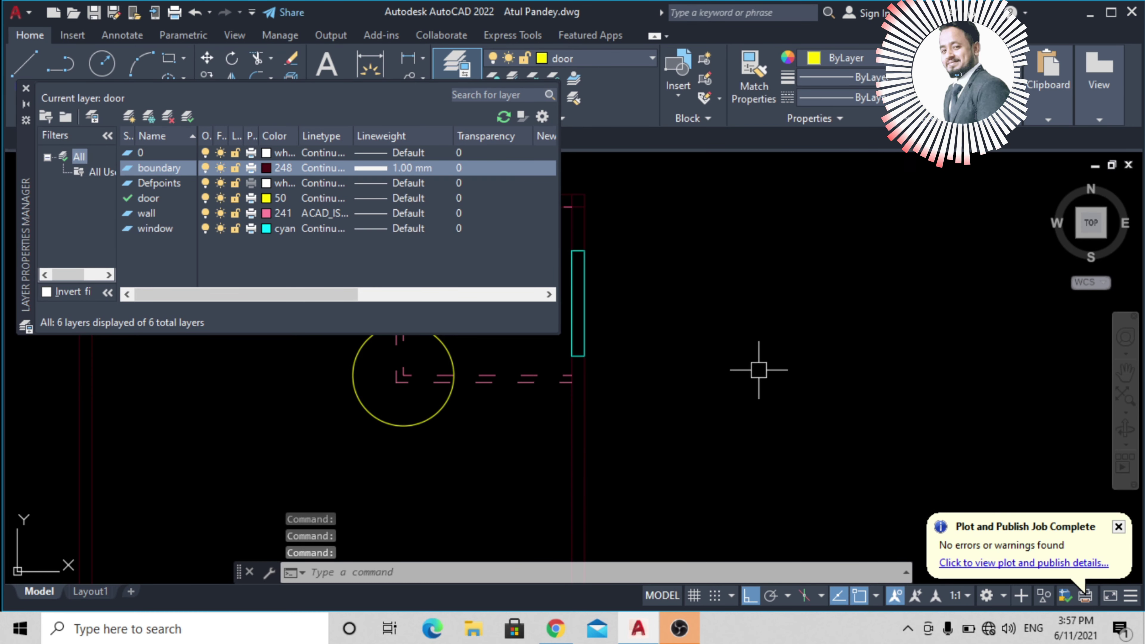
click(728, 339)
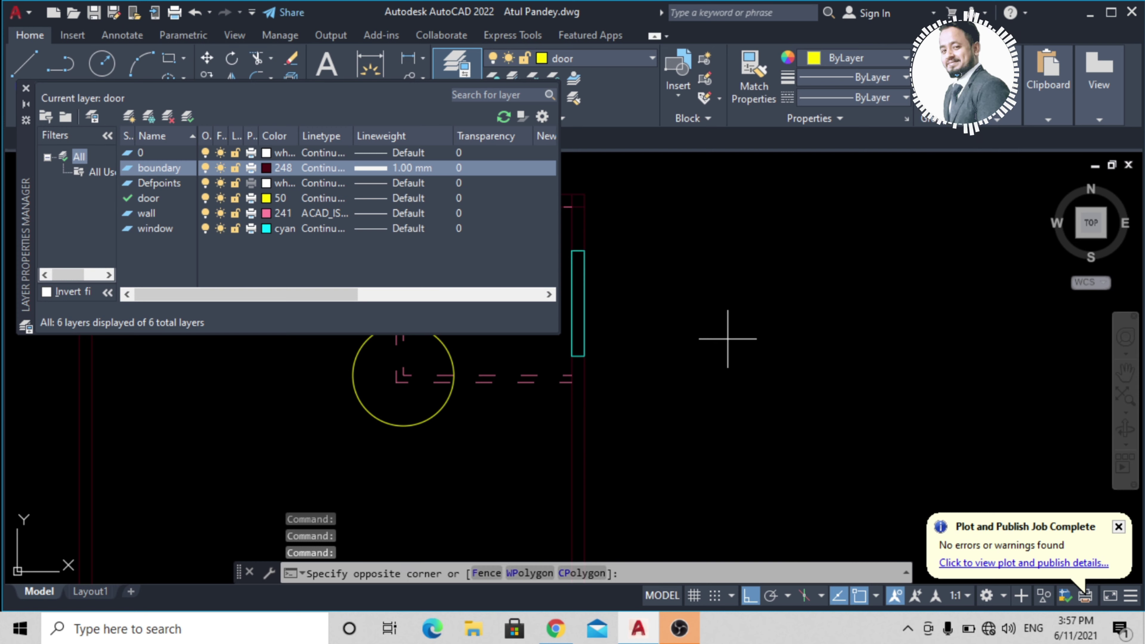
click(727, 339)
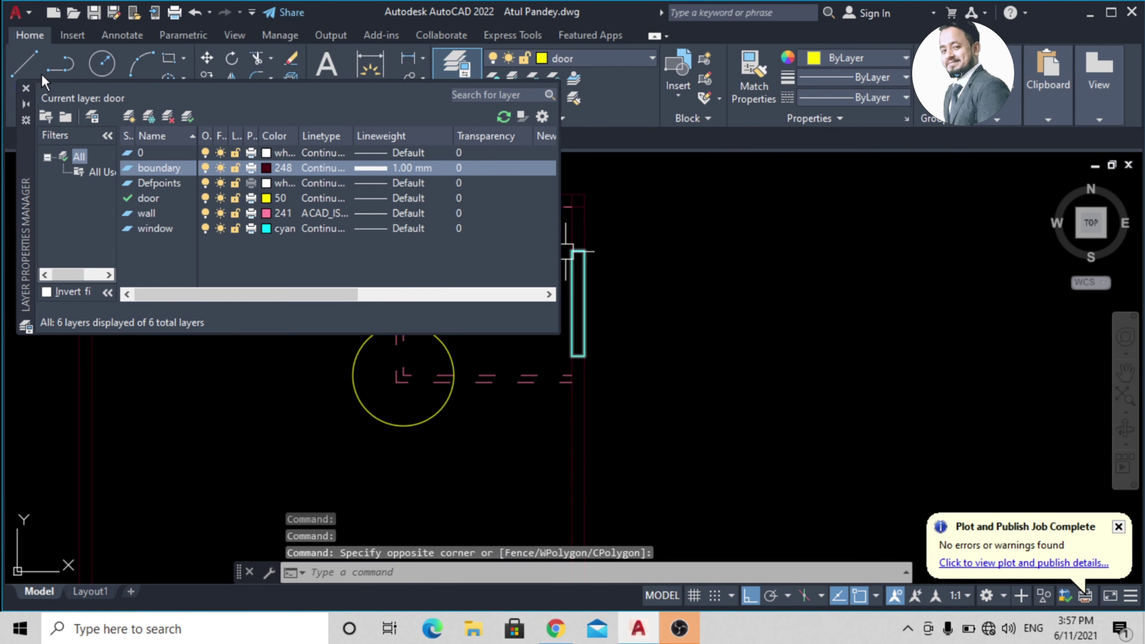
click(25, 88)
scroll(443, 294, down, 3)
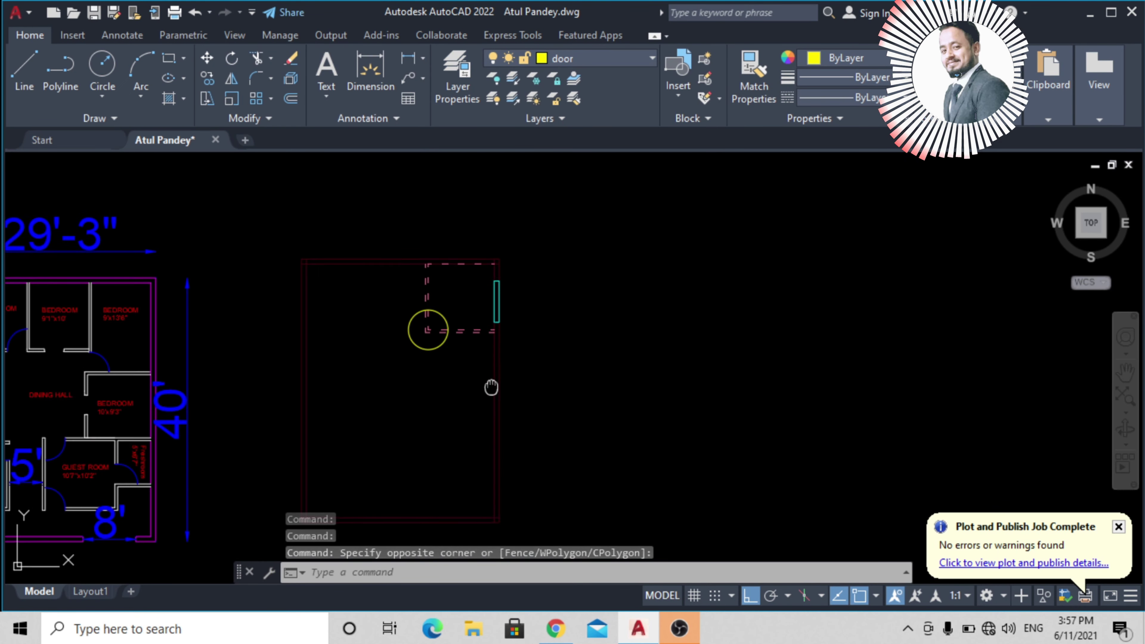
middle_drag(491, 389, 475, 341)
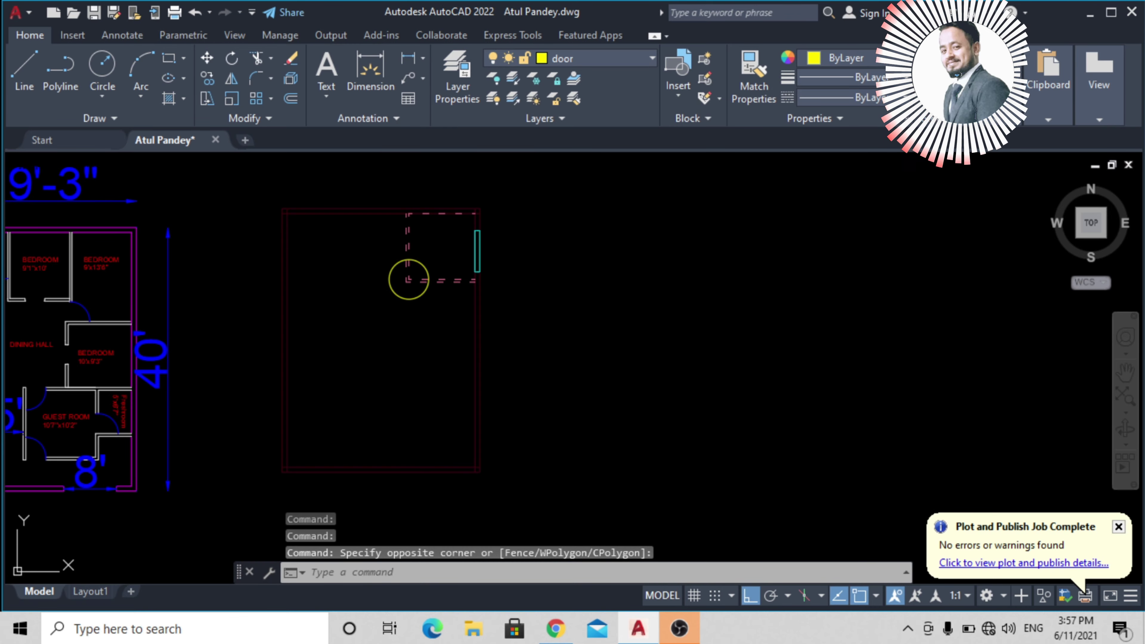
Step: Start a plot, window the plot area around the boundary floor plan with the dashed walls, and open the plot preview
key(ctrl+p)
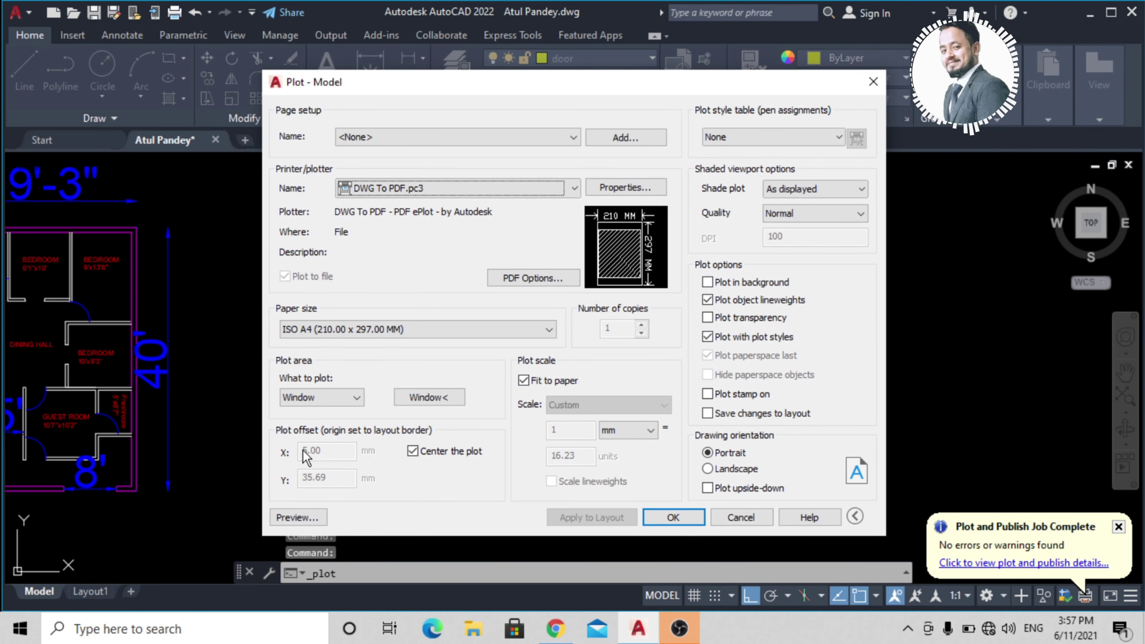
click(405, 399)
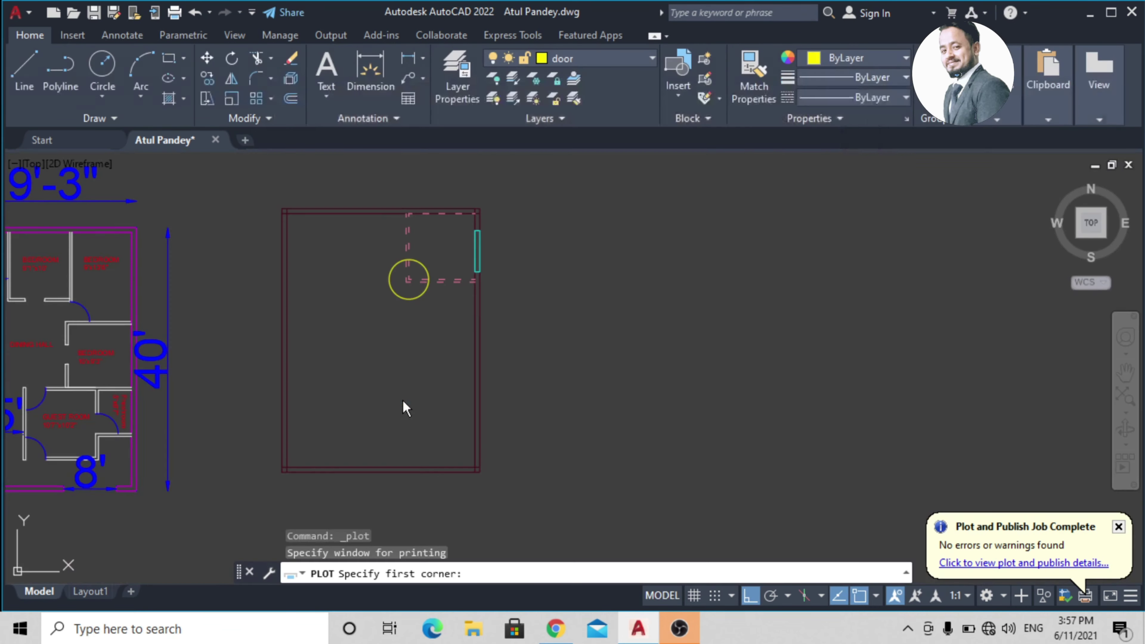
click(256, 198)
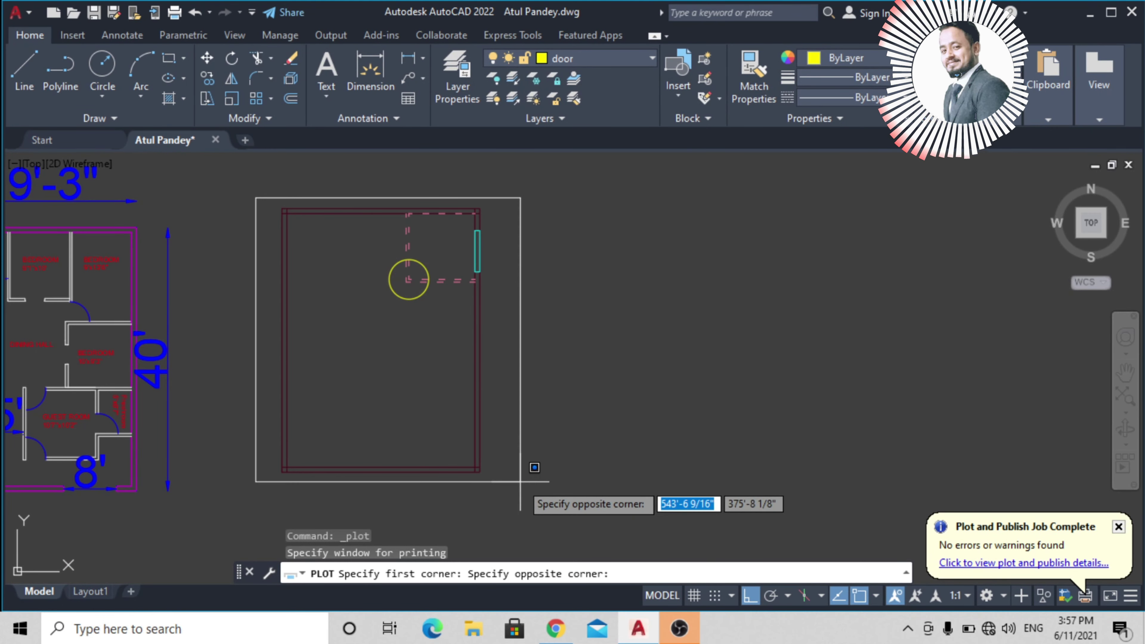
click(490, 494)
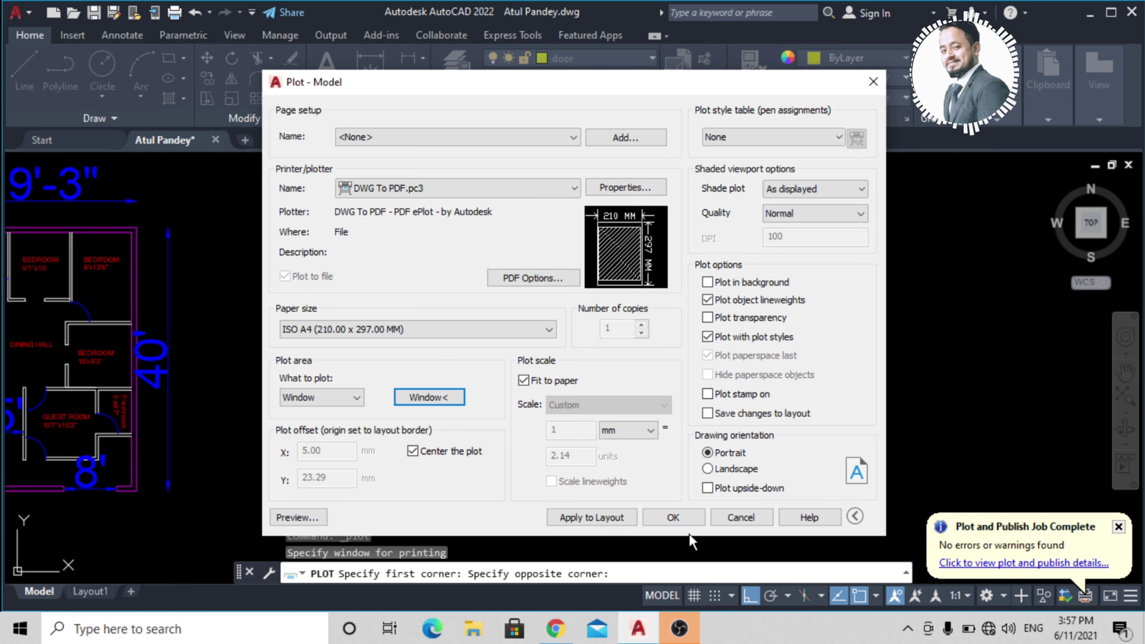
click(308, 519)
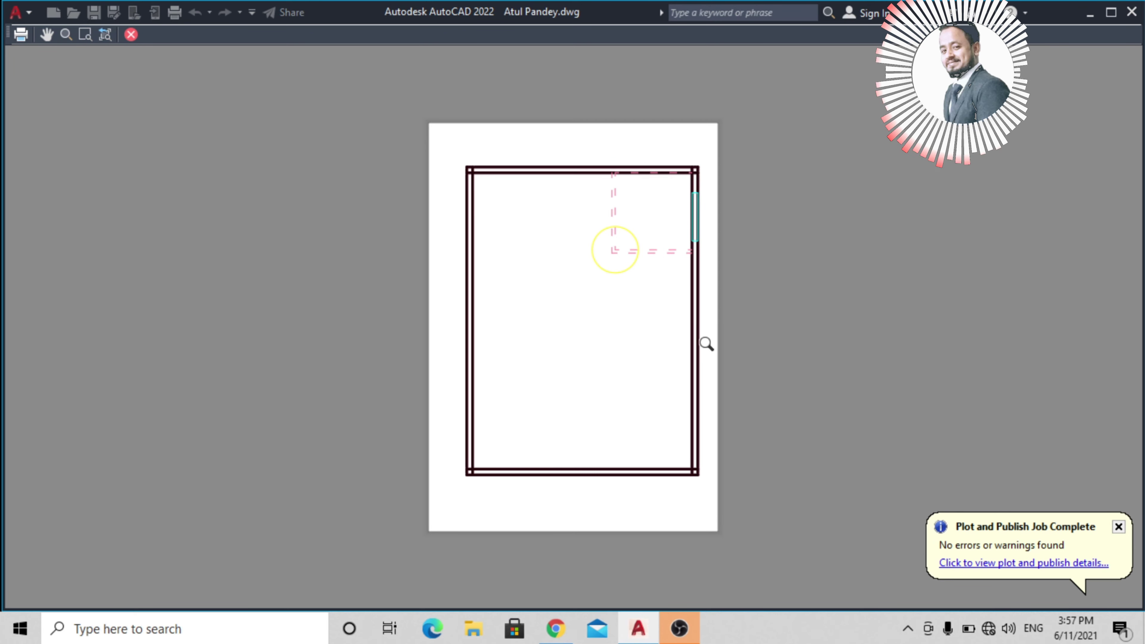
Step: Examine the boundary's line thickness and the dashed walls in the plot preview, and close the preview and the plot settings without plotting
scroll(710, 334, up, 6)
scroll(644, 302, up, 3)
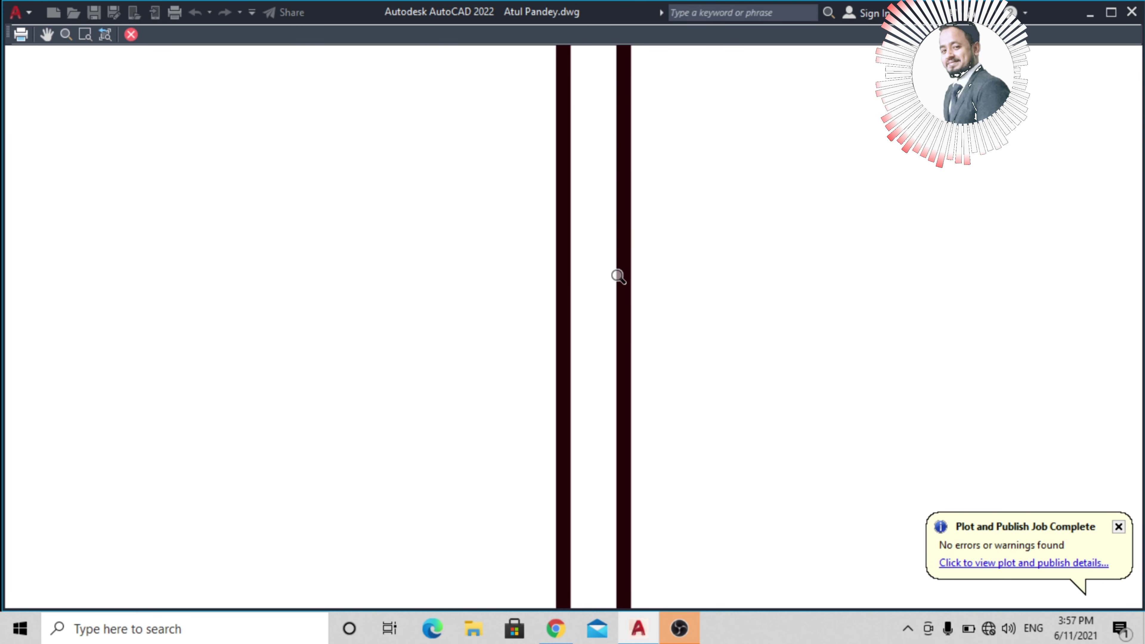
scroll(609, 298, down, 3)
scroll(549, 227, down, 5)
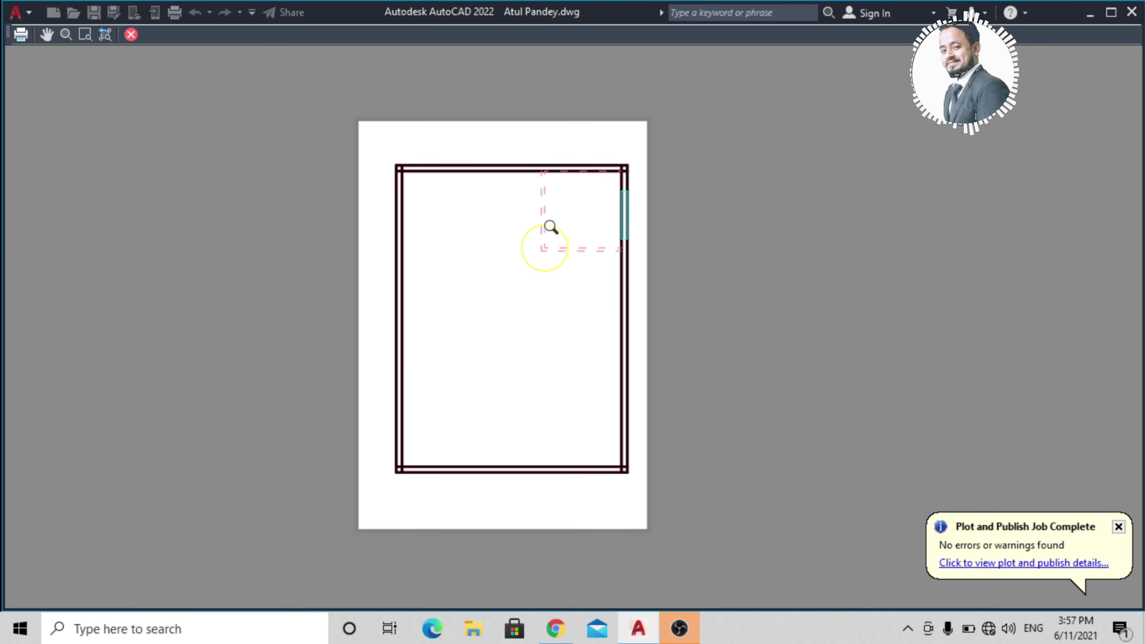
scroll(555, 233, up, 7)
scroll(567, 343, up, 4)
scroll(551, 400, down, 6)
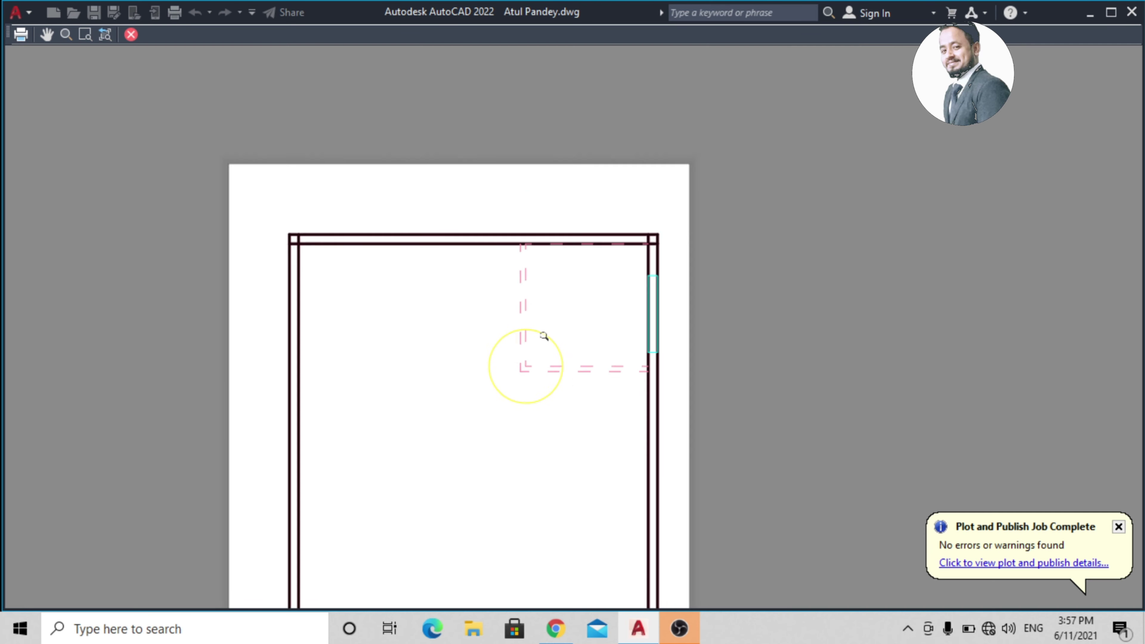
middle_drag(631, 426, 614, 360)
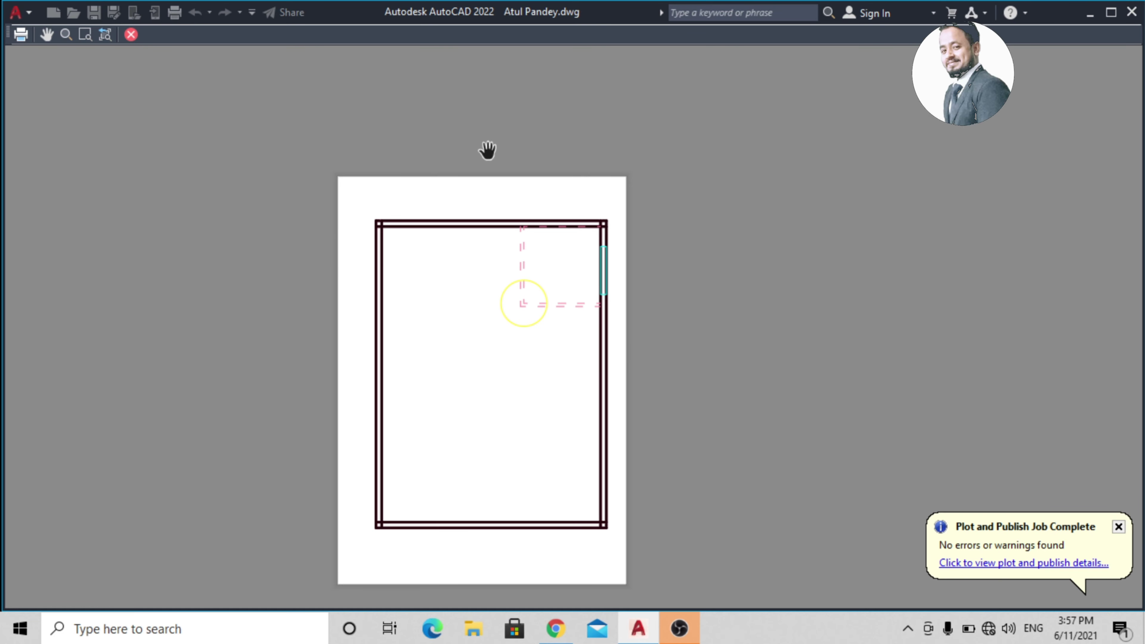
click(132, 34)
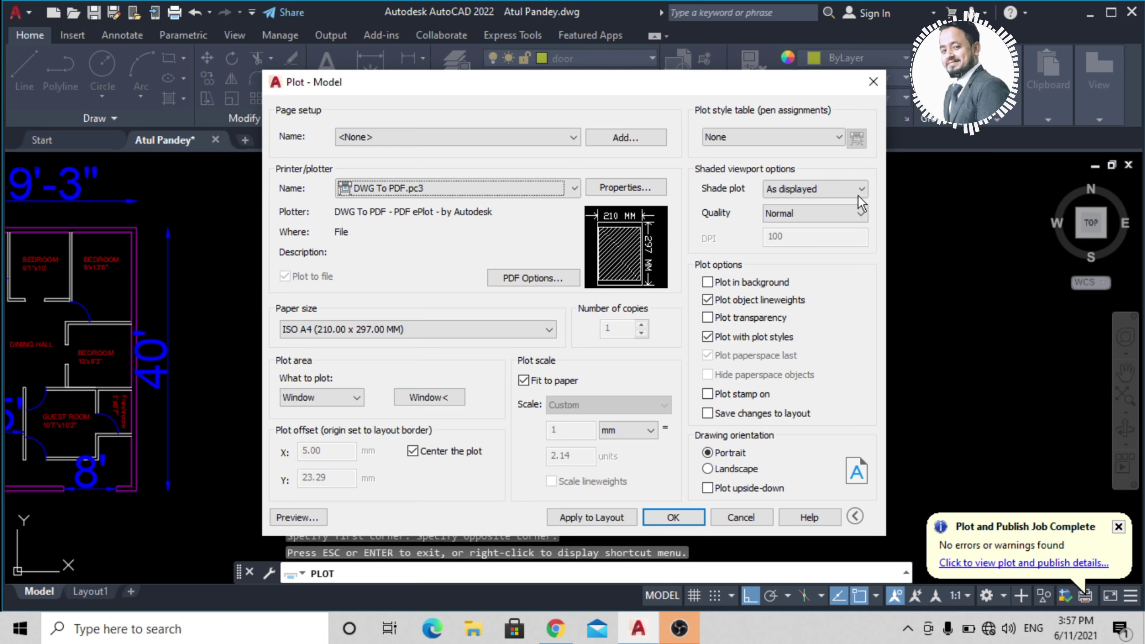
click(873, 82)
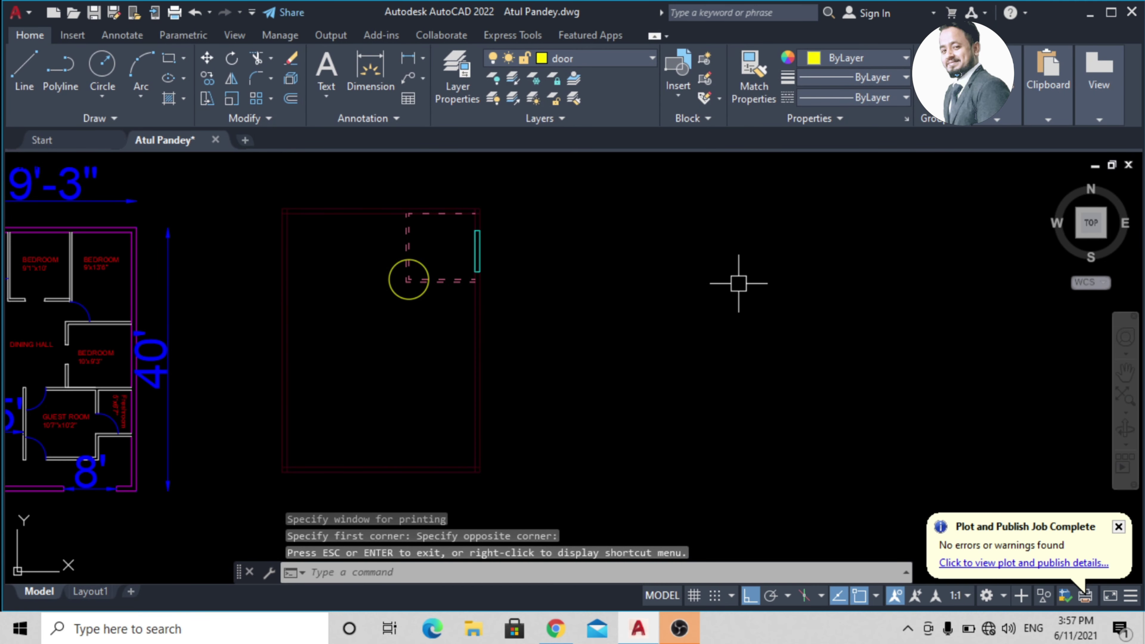